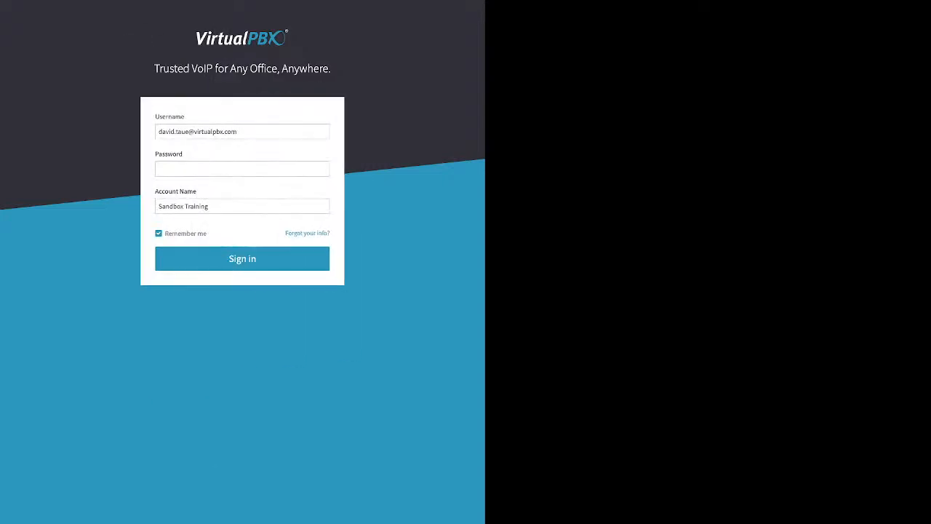
Enter the account password and sign in to the portal
{"action": "left_click", "coordinate": [242, 169]}
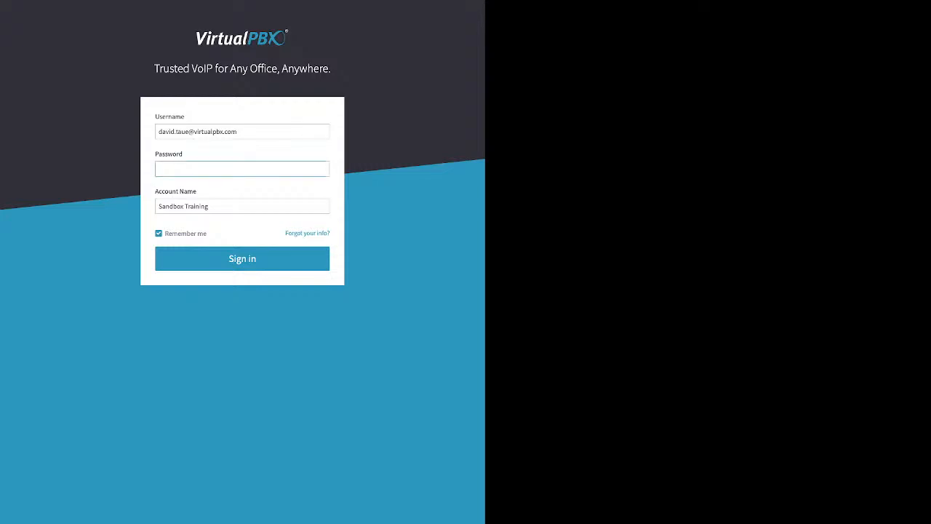
{"action": "type", "text": "•••••"}
{"action": "triple_click", "coordinate": [185, 234]}
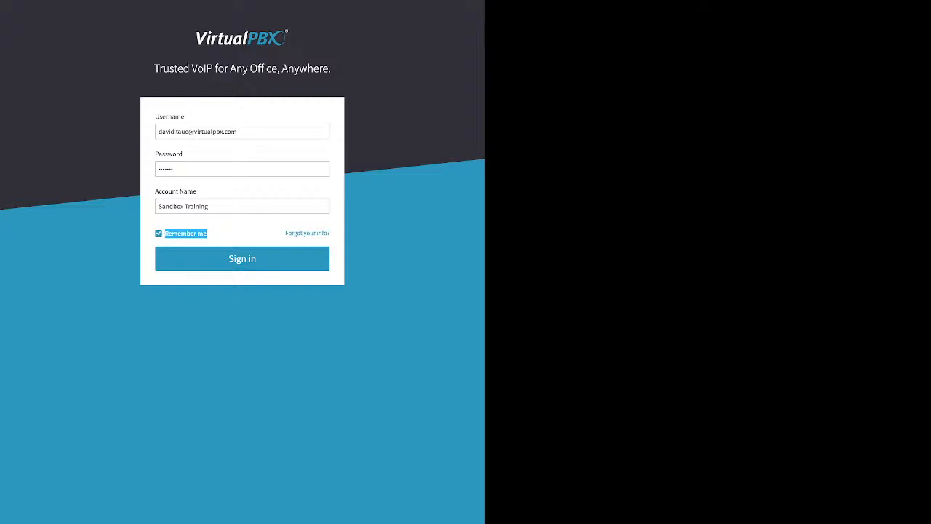
{"action": "key", "text": "Return"}
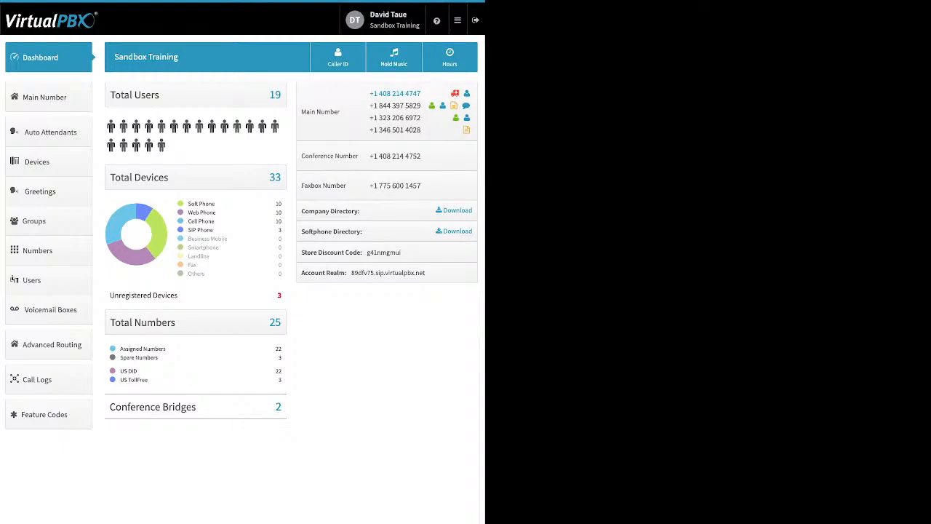
Open the user settings and briefly expand the password change section
{"action": "left_click", "coordinate": [383, 20]}
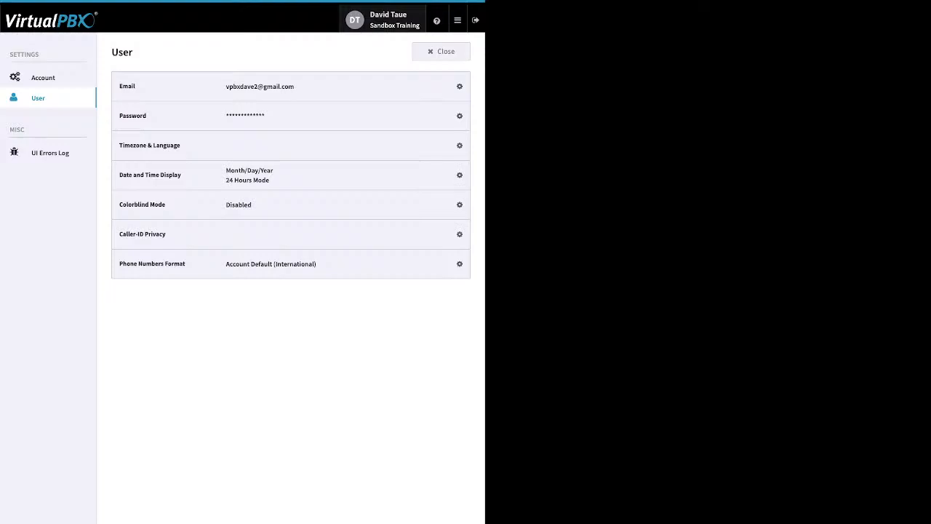
{"action": "left_click", "coordinate": [457, 116]}
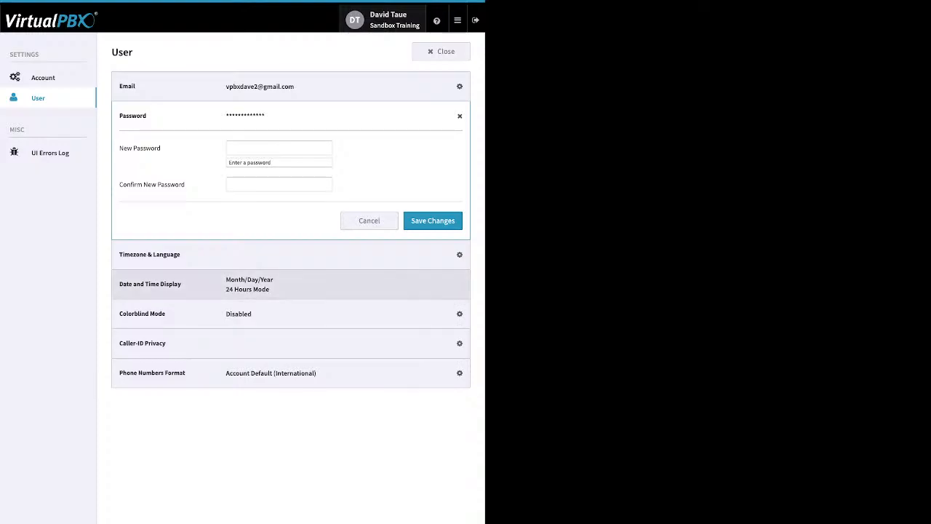
{"action": "left_click", "coordinate": [450, 116]}
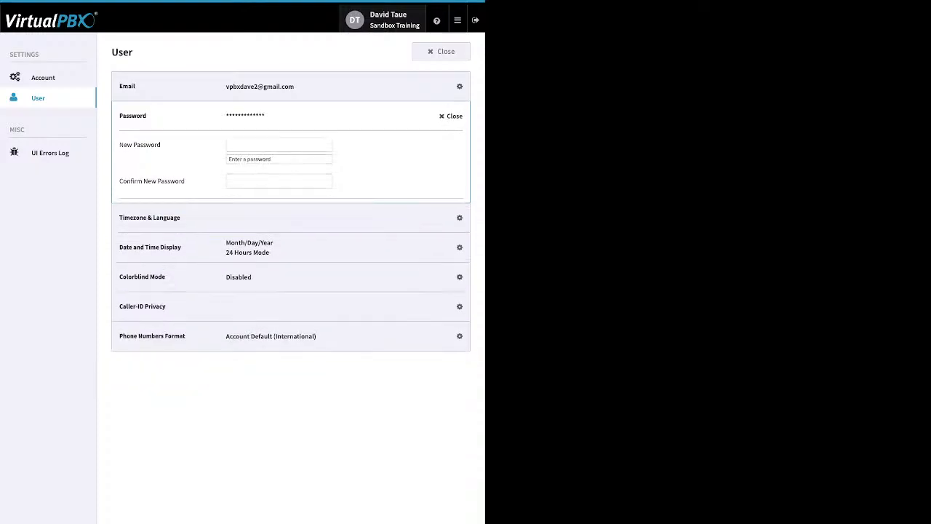
Inspect the account timezone and language settings, then return to user settings and close them
{"action": "left_click", "coordinate": [43, 77]}
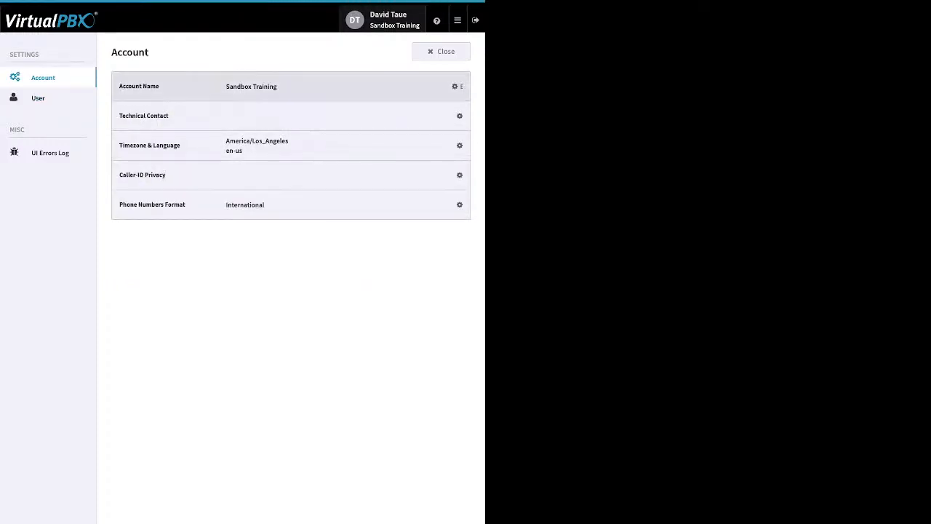
{"action": "left_click", "coordinate": [453, 146]}
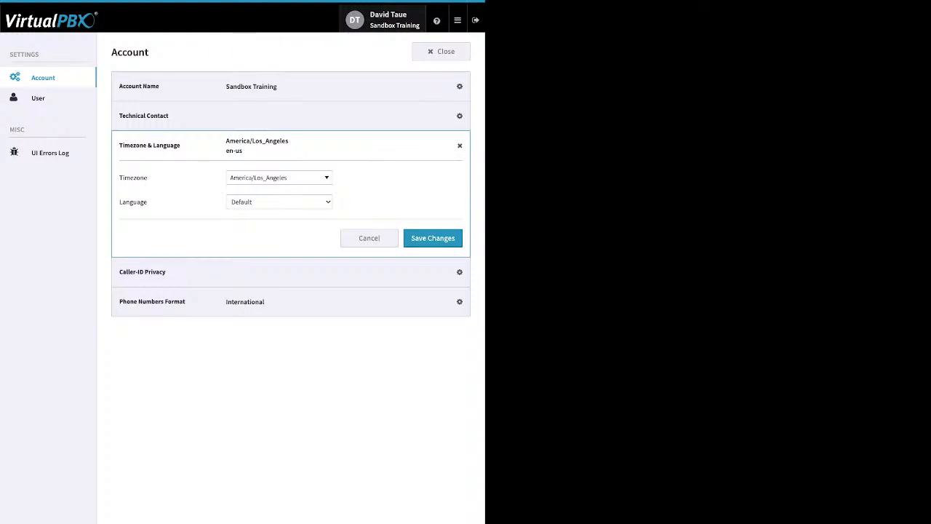
{"action": "left_click", "coordinate": [39, 98]}
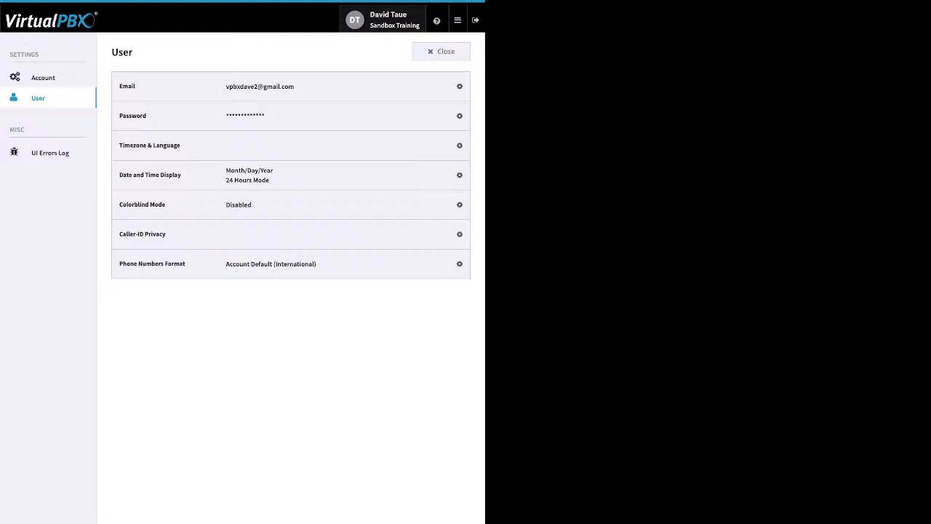
{"action": "left_click", "coordinate": [441, 52]}
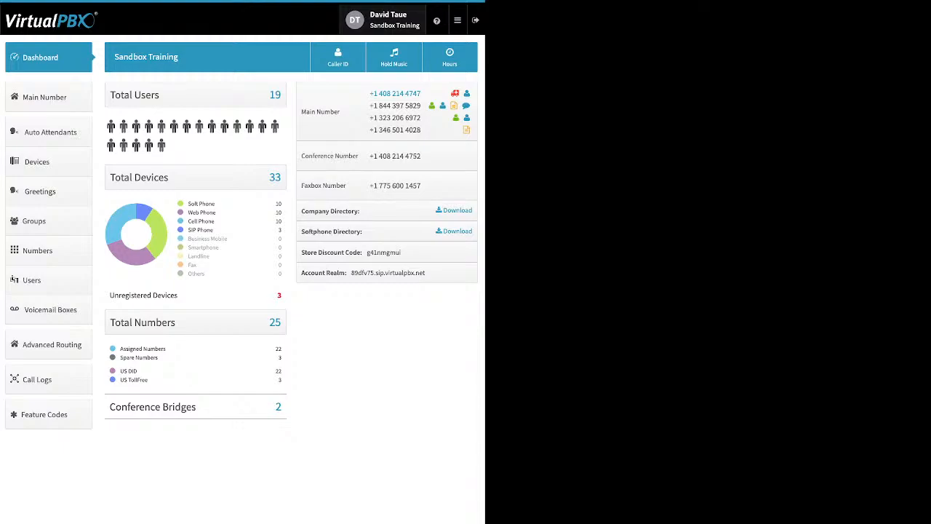
Review the dashboard's device type breakdown and unregistered devices count
{"action": "mouse_move", "coordinate": [437, 20]}
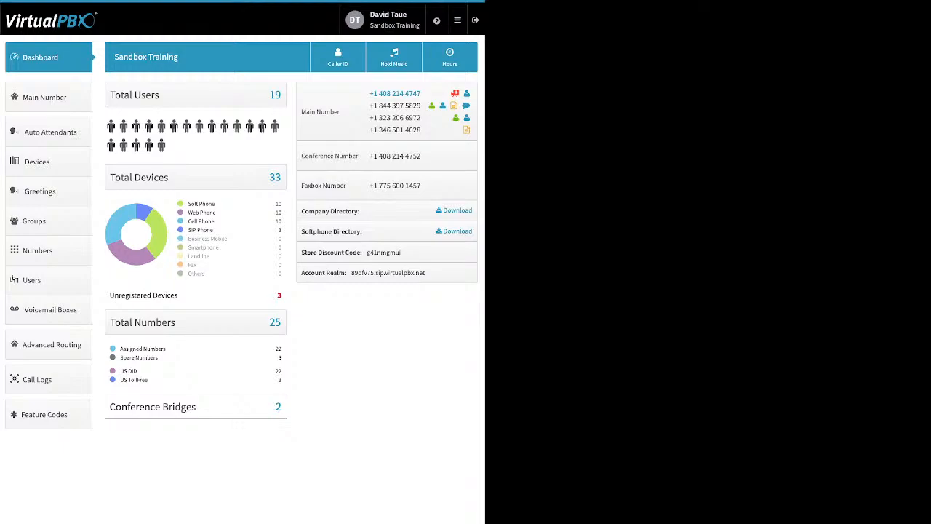
{"action": "left_click_drag", "start_coordinate": [215, 203], "coordinate": [188, 204]}
{"action": "left_click_drag", "start_coordinate": [216, 212], "coordinate": [187, 212]}
{"action": "left_click", "coordinate": [216, 221]}
{"action": "left_click_drag", "start_coordinate": [215, 221], "coordinate": [191, 221]}
{"action": "left_click", "coordinate": [214, 229]}
{"action": "left_click_drag", "start_coordinate": [214, 229], "coordinate": [188, 229]}
{"action": "left_click_drag", "start_coordinate": [178, 295], "coordinate": [114, 295]}
{"action": "left_click", "coordinate": [137, 295]}
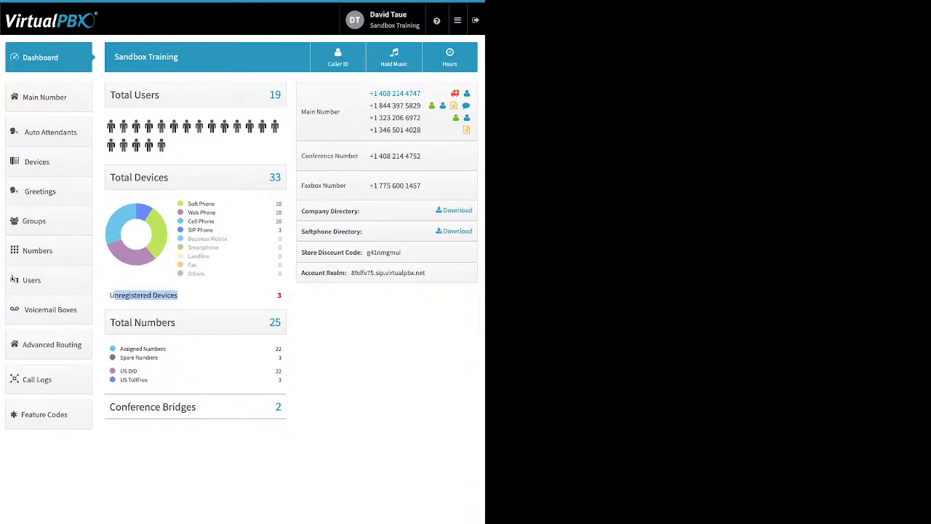
Review the dashboard's Total Numbers breakdown and Conference Bridges section
{"action": "left_click_drag", "start_coordinate": [161, 358], "coordinate": [120, 349]}
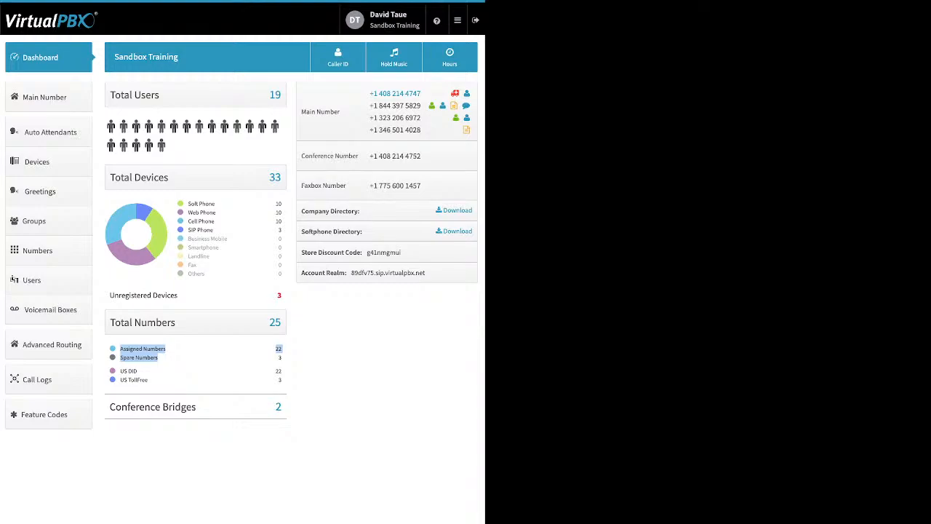
{"action": "left_click_drag", "start_coordinate": [154, 380], "coordinate": [120, 372]}
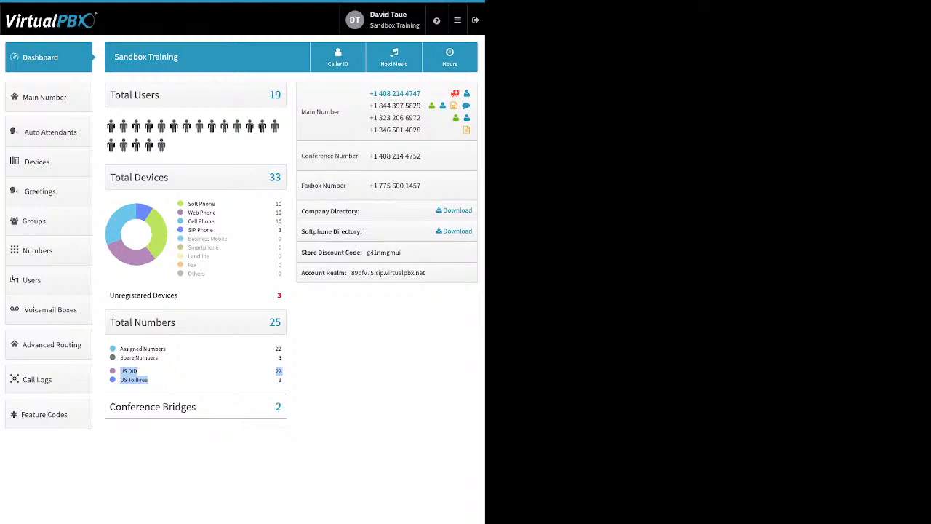
{"action": "left_click_drag", "start_coordinate": [197, 407], "coordinate": [127, 407]}
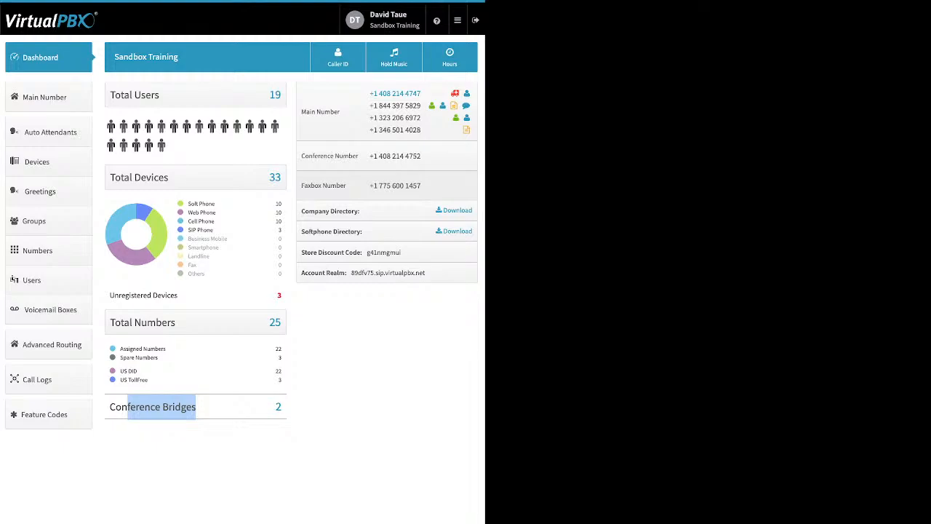
Review the directory downloads, store discount code and account realm details on the dashboard
{"action": "left_click_drag", "start_coordinate": [361, 211], "coordinate": [302, 211]}
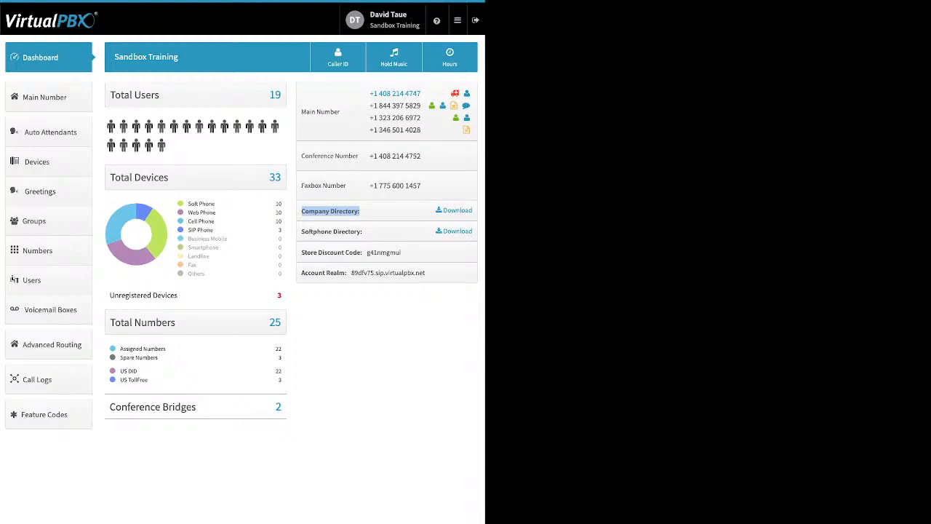
{"action": "left_click_drag", "start_coordinate": [367, 231], "coordinate": [301, 231]}
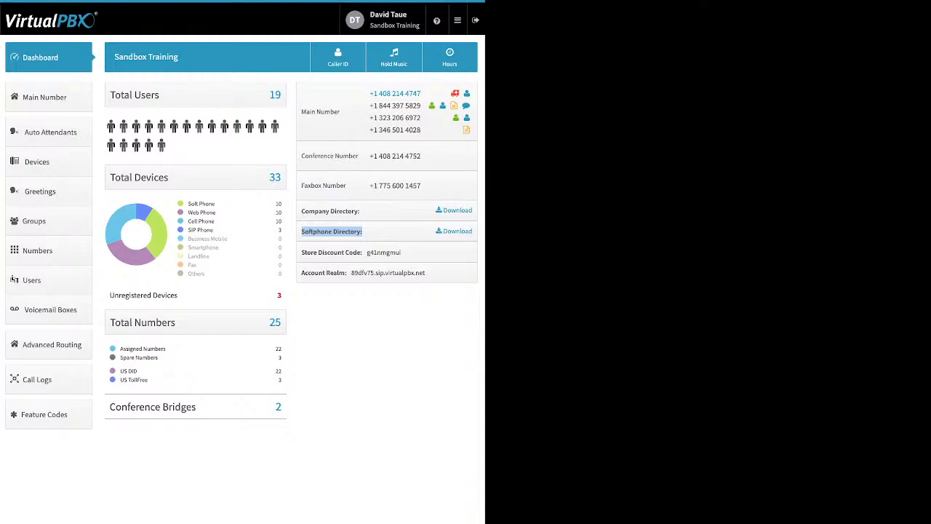
{"action": "left_click", "coordinate": [332, 231]}
{"action": "left_click_drag", "start_coordinate": [301, 252], "coordinate": [361, 253]}
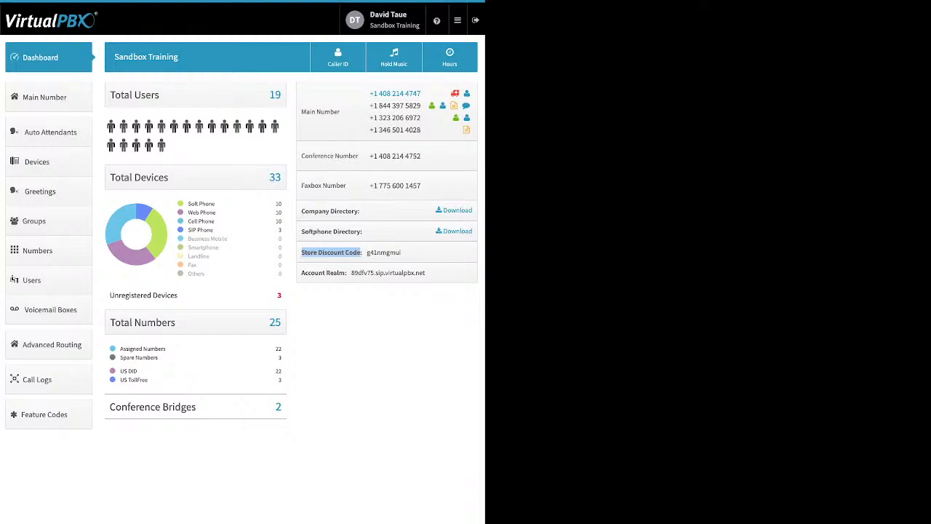
{"action": "left_click_drag", "start_coordinate": [301, 272], "coordinate": [346, 273]}
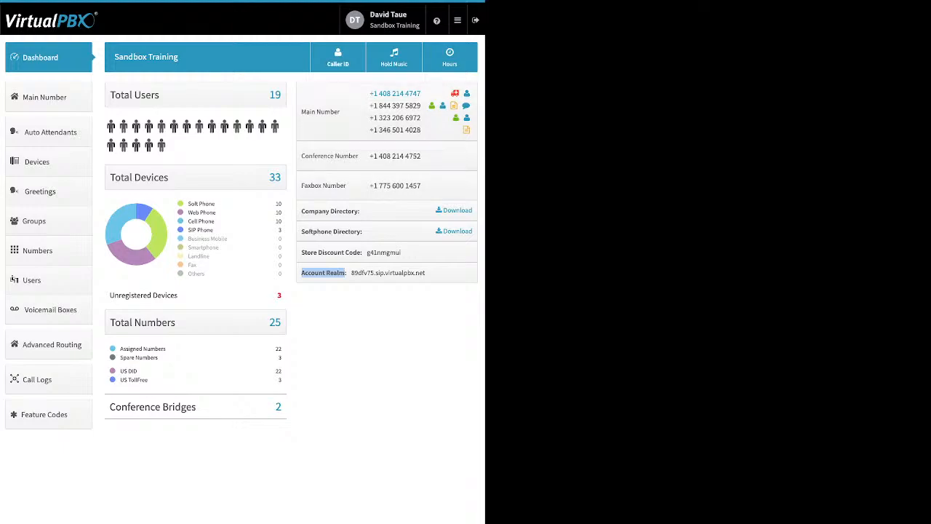
Open the Company Caller ID settings, review the caller ID name and E911 fields, and save
{"action": "left_click", "coordinate": [338, 57]}
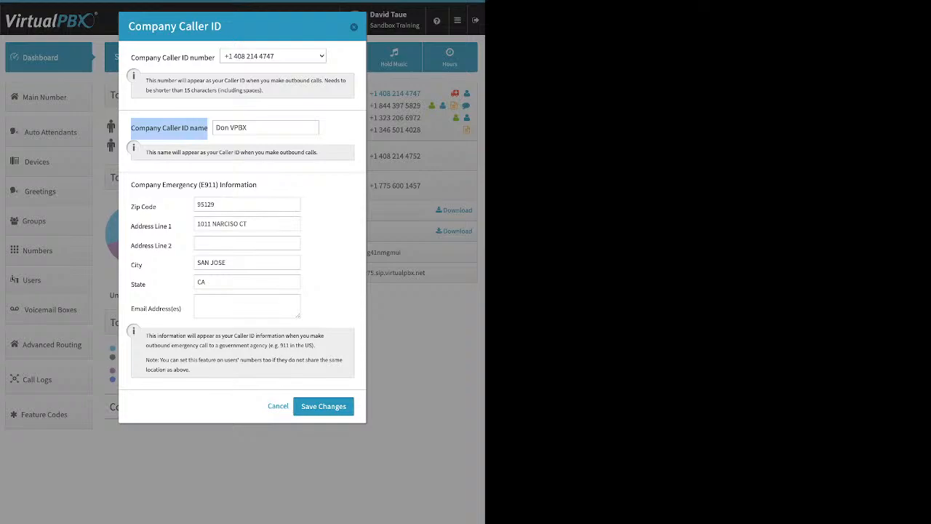
{"action": "triple_click", "coordinate": [231, 128]}
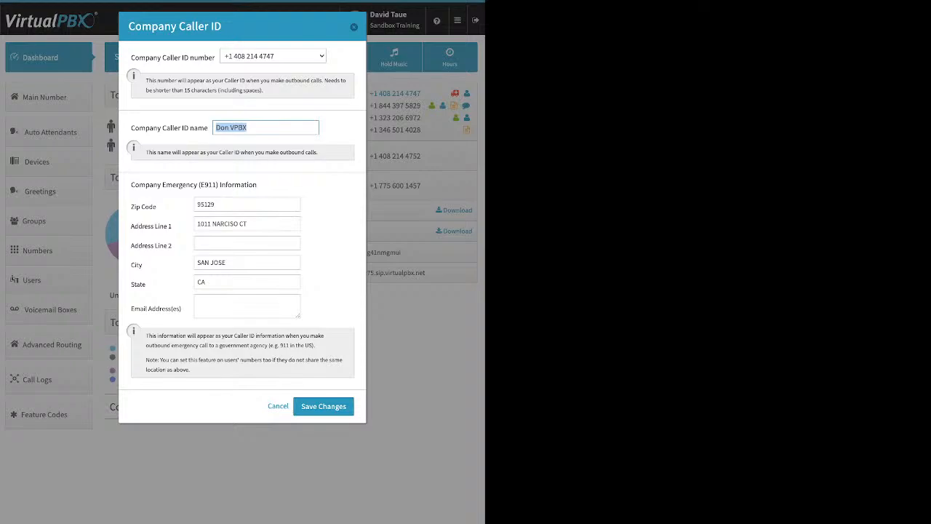
{"action": "left_click_drag", "start_coordinate": [131, 185], "coordinate": [157, 207]}
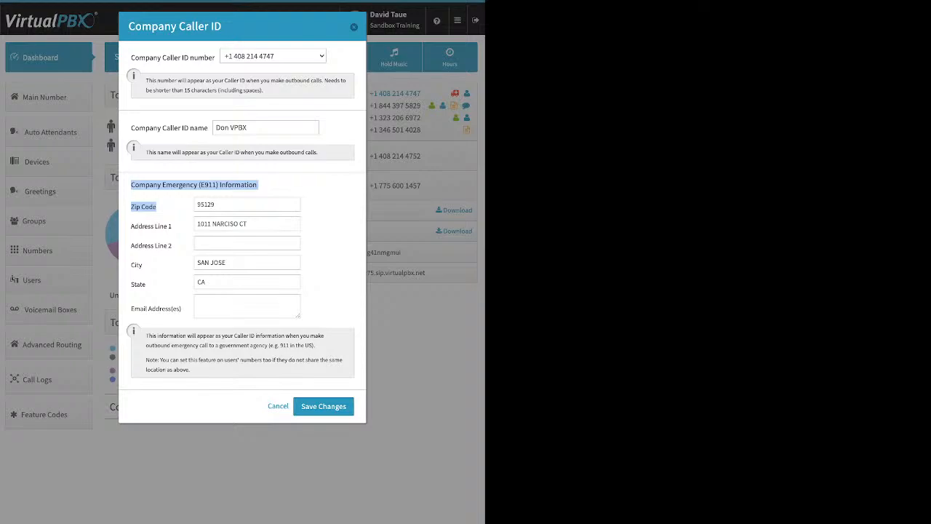
{"action": "left_click", "coordinate": [291, 186]}
{"action": "left_click_drag", "start_coordinate": [131, 128], "coordinate": [208, 127]}
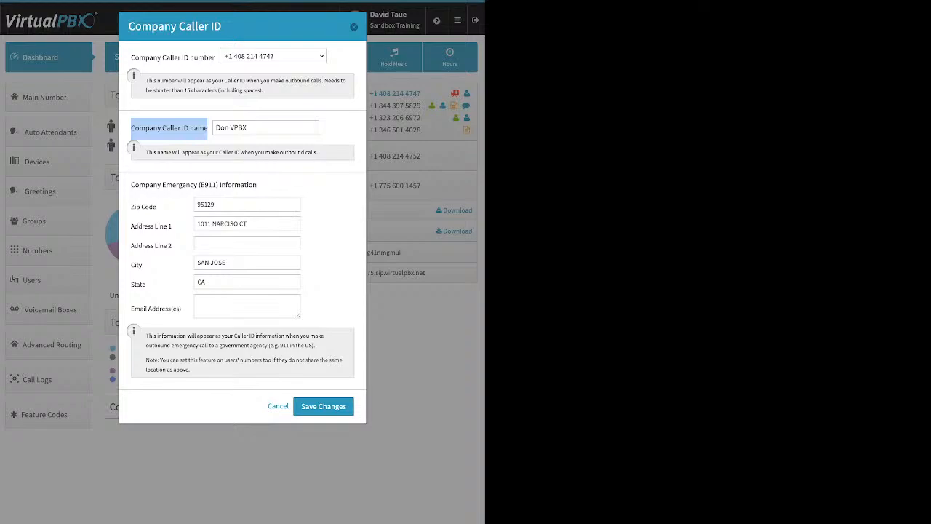
{"action": "left_click", "coordinate": [323, 407]}
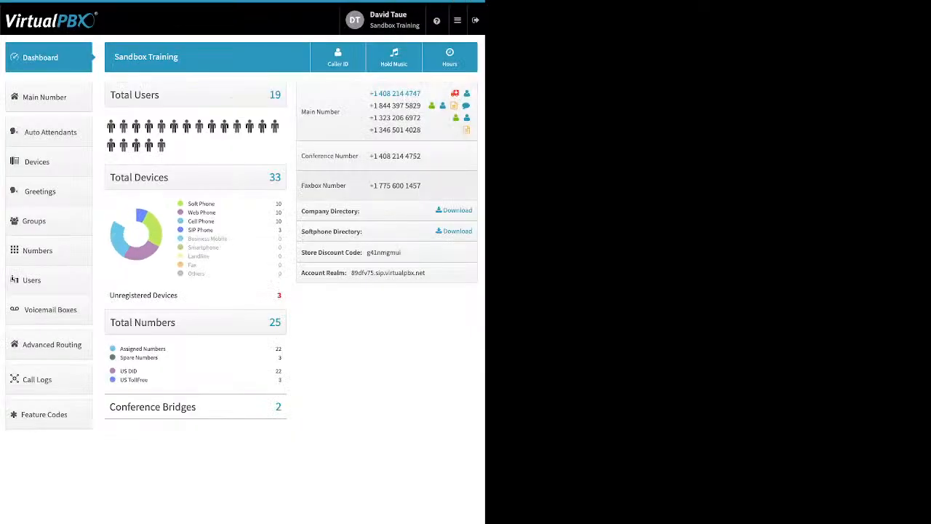
Open the Music-On-Hold settings, reveal the upload option, and close the dialog
{"action": "left_click", "coordinate": [393, 57]}
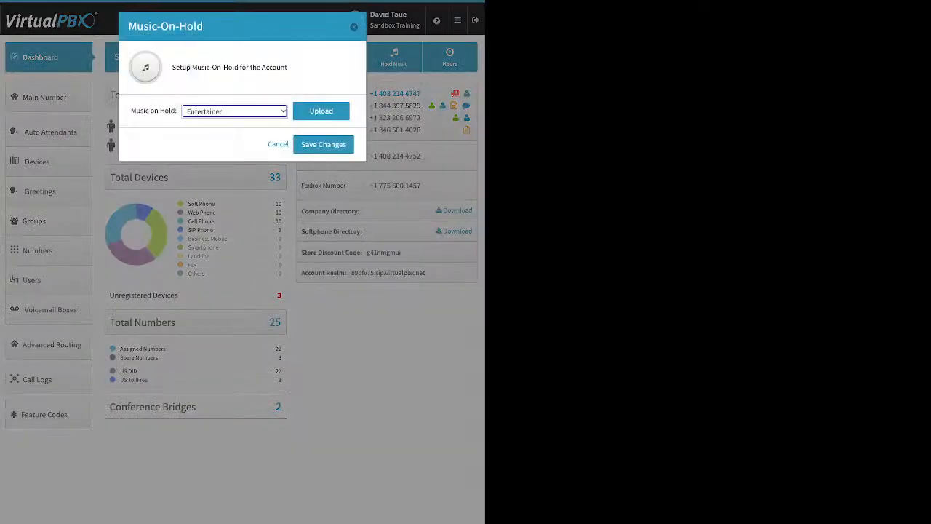
{"action": "left_click", "coordinate": [235, 112]}
{"action": "left_click", "coordinate": [320, 112]}
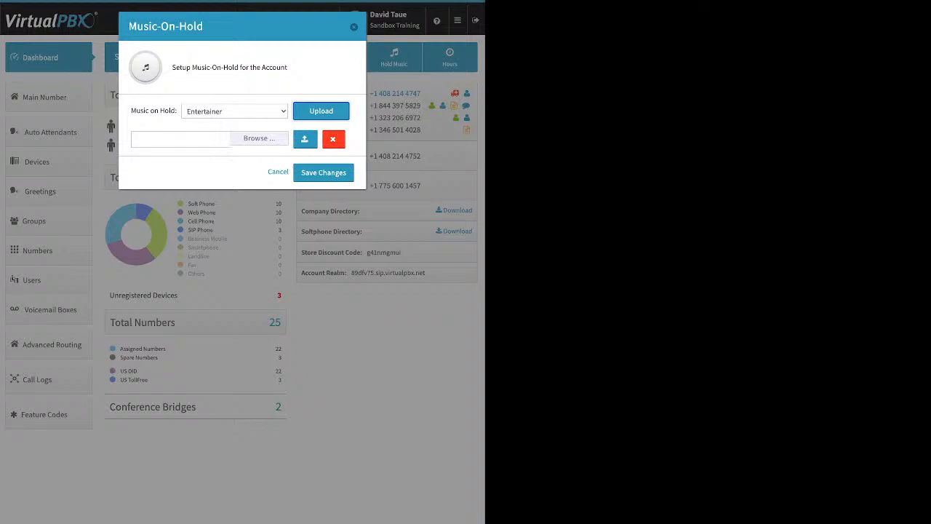
{"action": "left_click", "coordinate": [353, 27]}
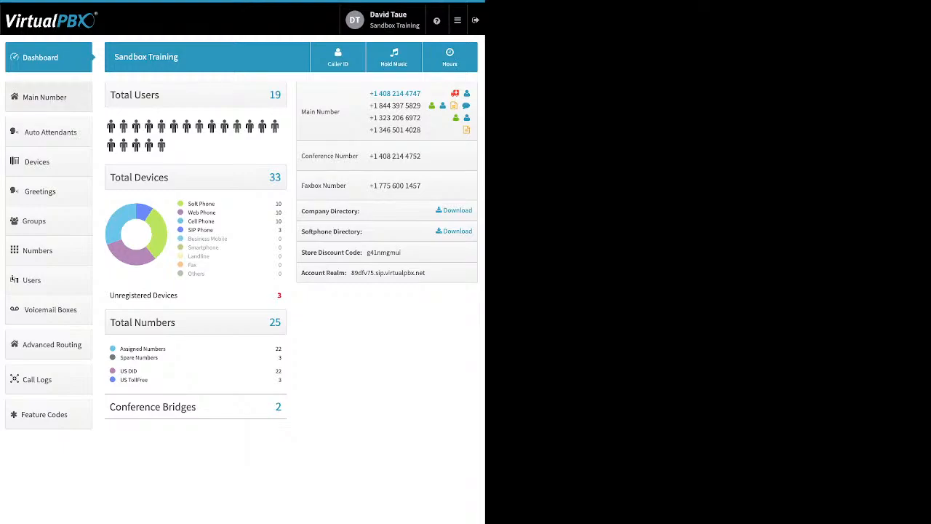
{"action": "left_click", "coordinate": [48, 98]}
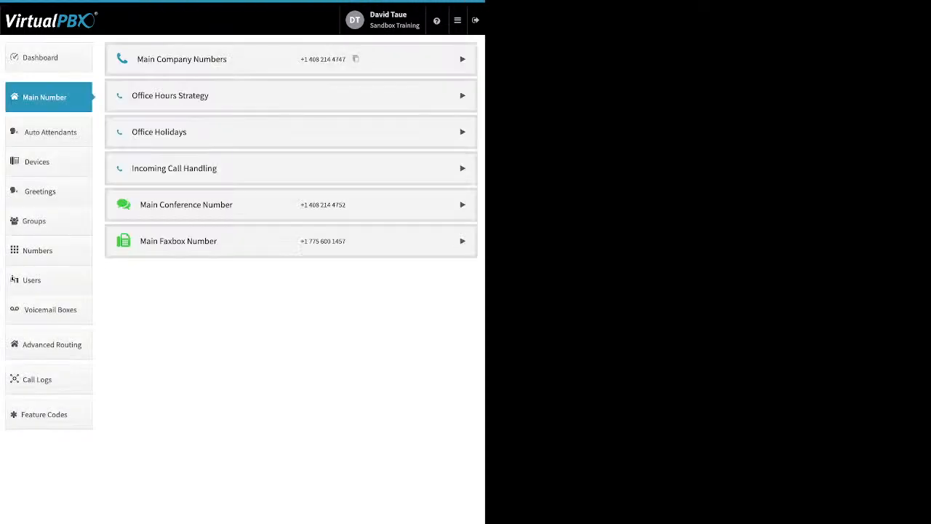
{"action": "left_click", "coordinate": [463, 59]}
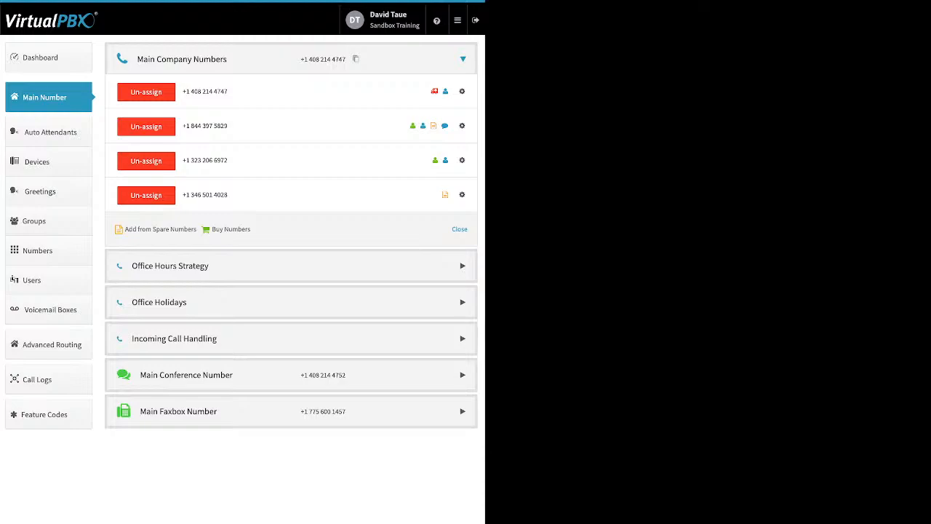
{"action": "left_click", "coordinate": [146, 195]}
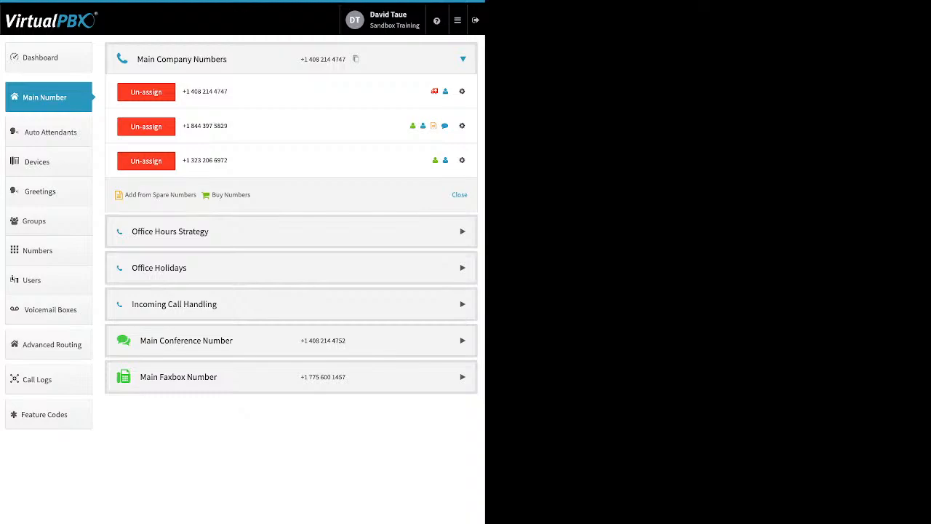
Open the list of spare numbers and cancel it
{"action": "left_click", "coordinate": [160, 195]}
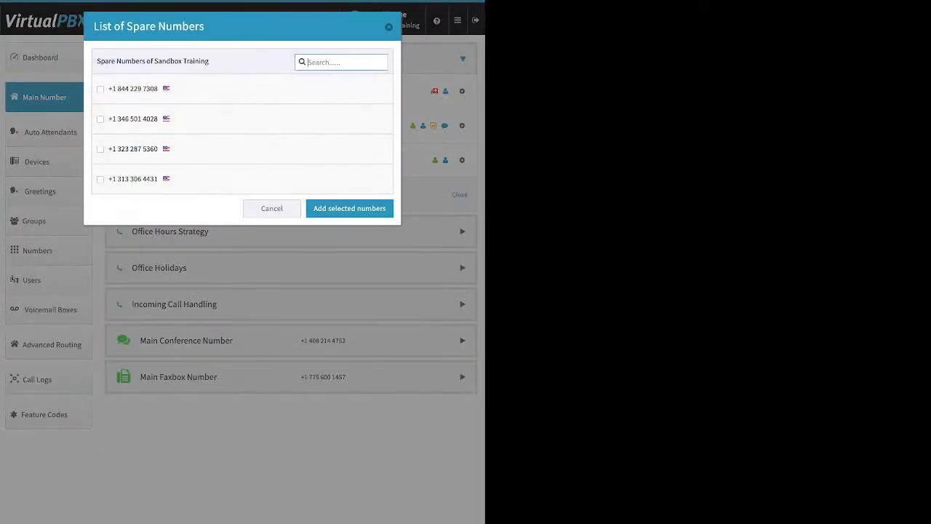
{"action": "left_click", "coordinate": [272, 208]}
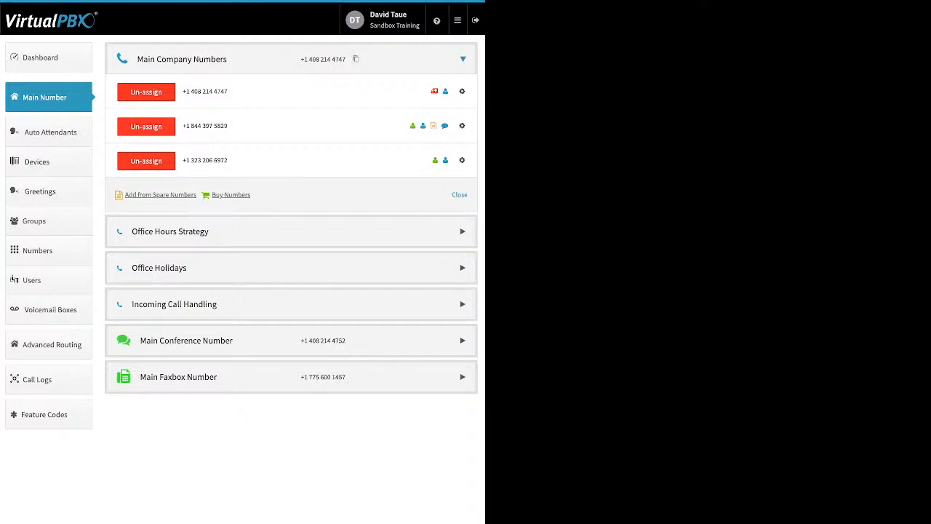
Search toll-free numbers to buy using the 87* prefix
{"action": "left_click", "coordinate": [231, 195]}
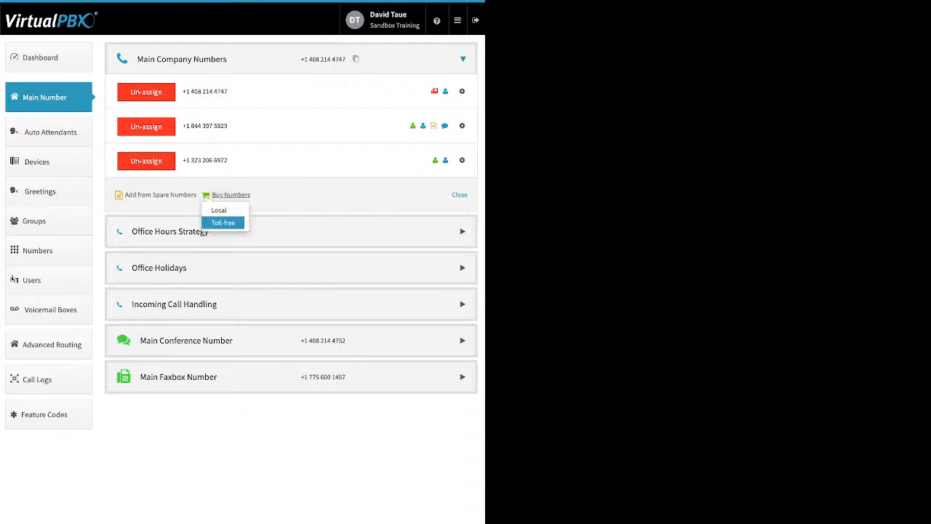
{"action": "left_click", "coordinate": [223, 222]}
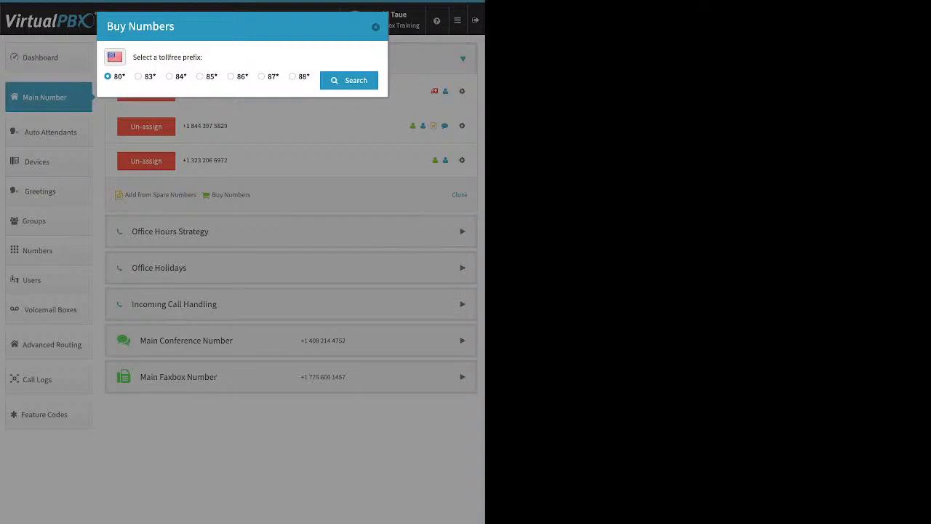
{"action": "left_click", "coordinate": [261, 76]}
{"action": "left_click", "coordinate": [349, 80]}
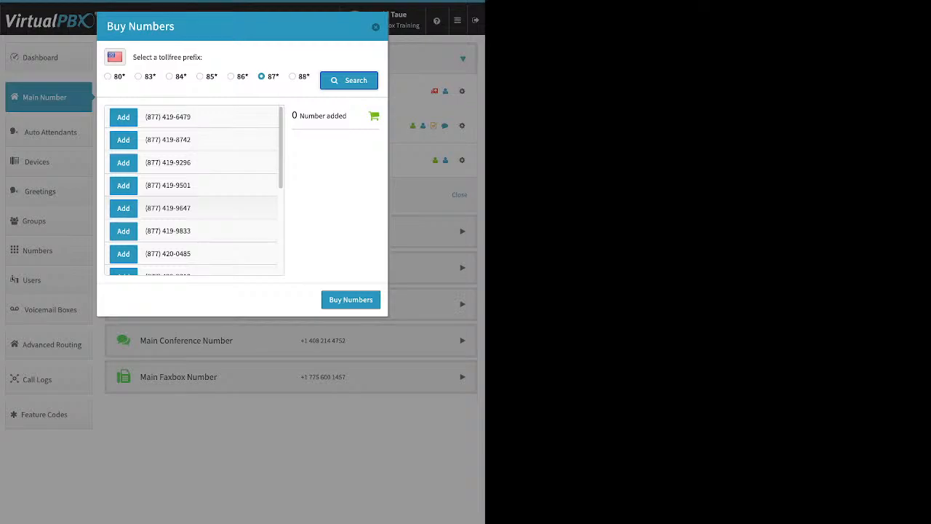
{"action": "scroll", "coordinate": [193, 208], "scroll_direction": "down", "scroll_amount": 3}
{"action": "scroll", "coordinate": [193, 190], "scroll_direction": "down", "scroll_amount": 2}
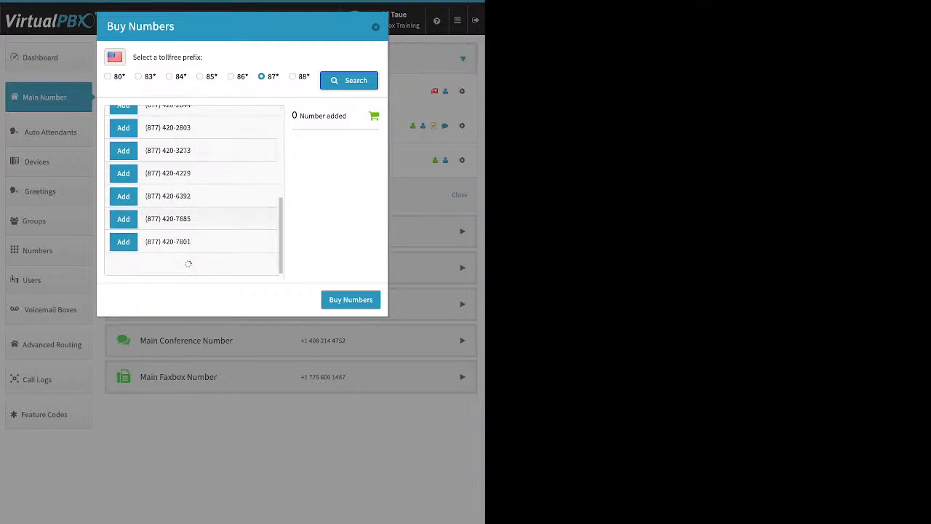
{"action": "scroll", "coordinate": [194, 190], "scroll_direction": "down", "scroll_amount": 1}
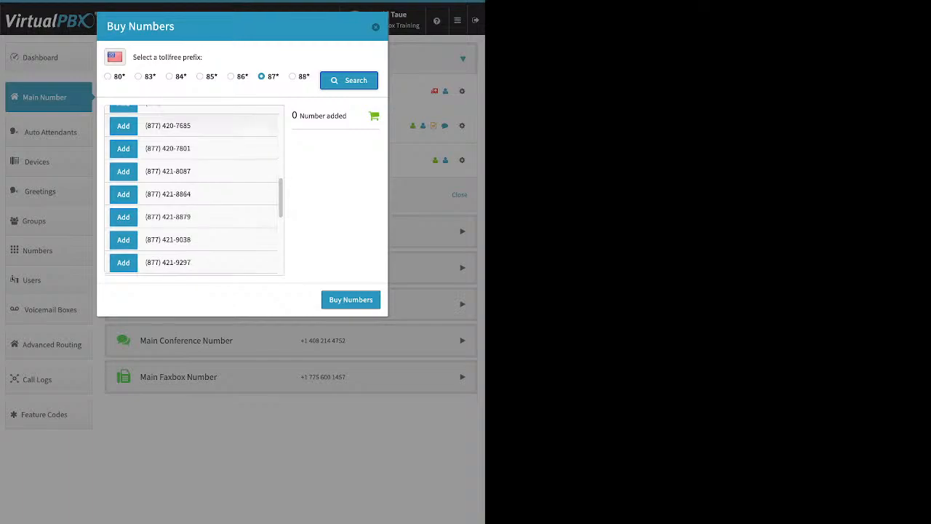
{"action": "left_click", "coordinate": [123, 239]}
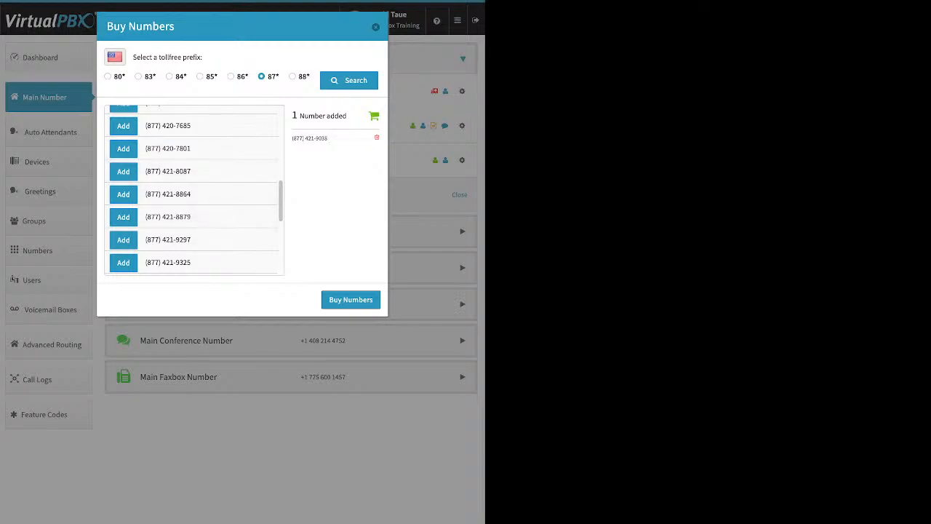
{"action": "left_click", "coordinate": [351, 299]}
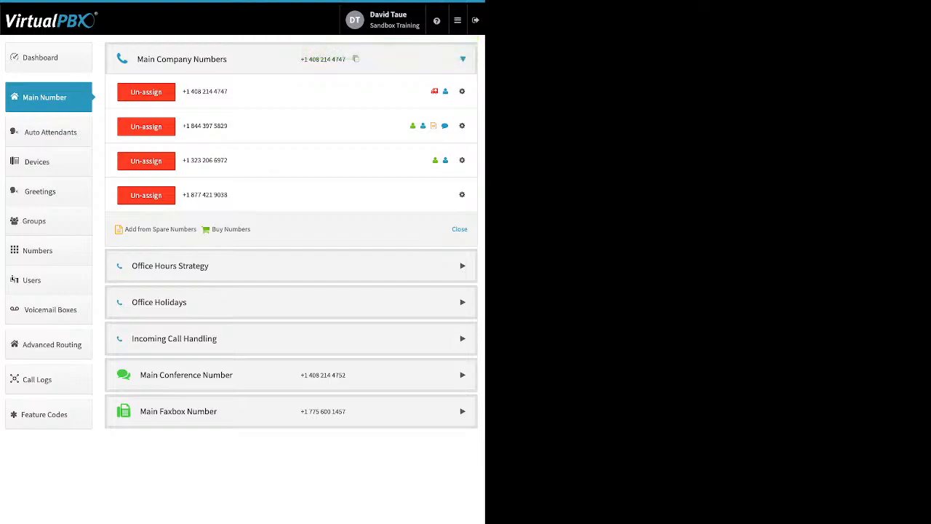
Search local numbers to buy with area code 713 and go back to the search form
{"action": "left_click", "coordinate": [230, 230]}
{"action": "left_click", "coordinate": [221, 244]}
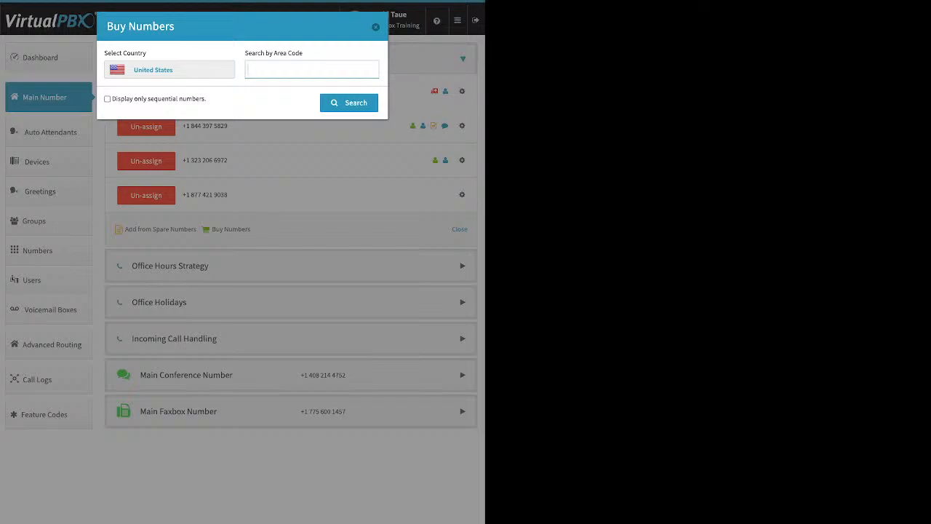
{"action": "type", "text": "713"}
{"action": "key", "text": "Return"}
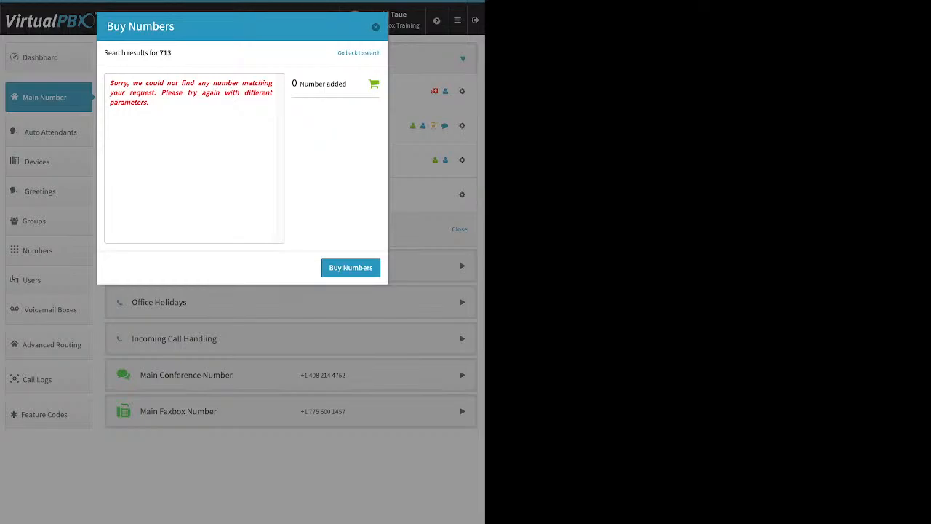
{"action": "left_click", "coordinate": [359, 53]}
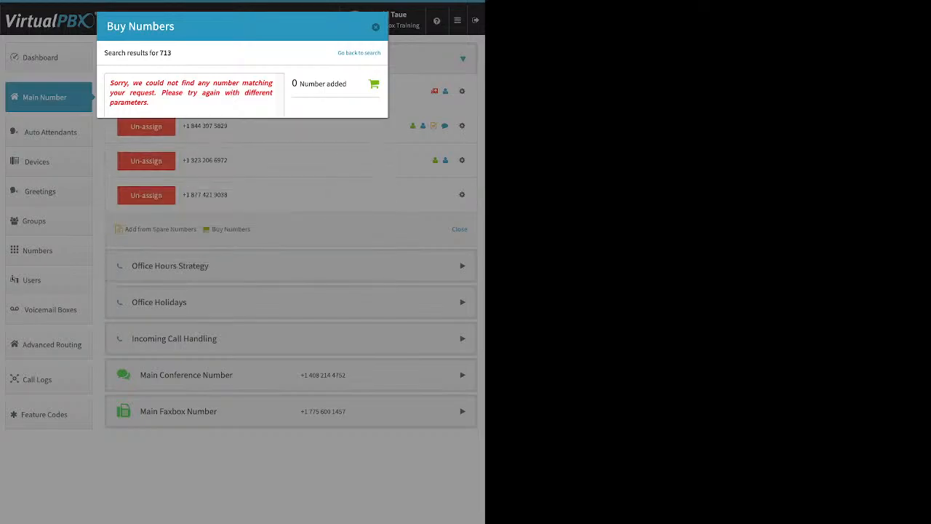
{"action": "left_click", "coordinate": [250, 70]}
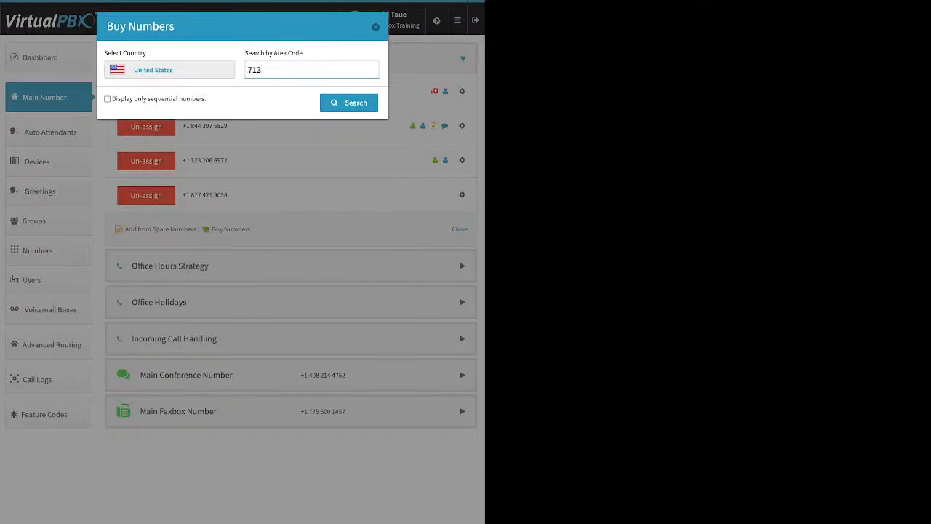
{"action": "key", "text": "BackSpace"}
{"action": "key", "text": "BackSpace"}
{"action": "key", "text": "BackSpace"}
{"action": "type", "text": "346"}
{"action": "key", "text": "Return"}
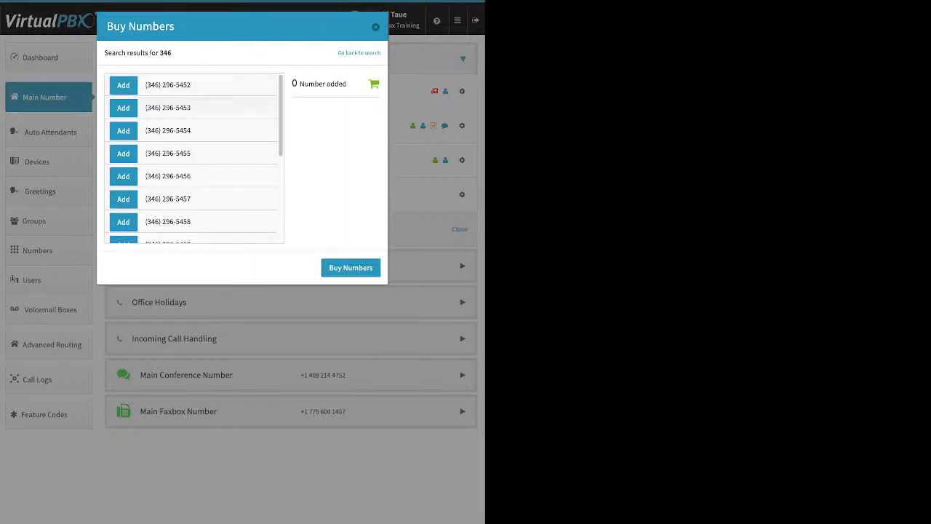
{"action": "scroll", "coordinate": [193, 196], "scroll_direction": "down", "scroll_amount": 2}
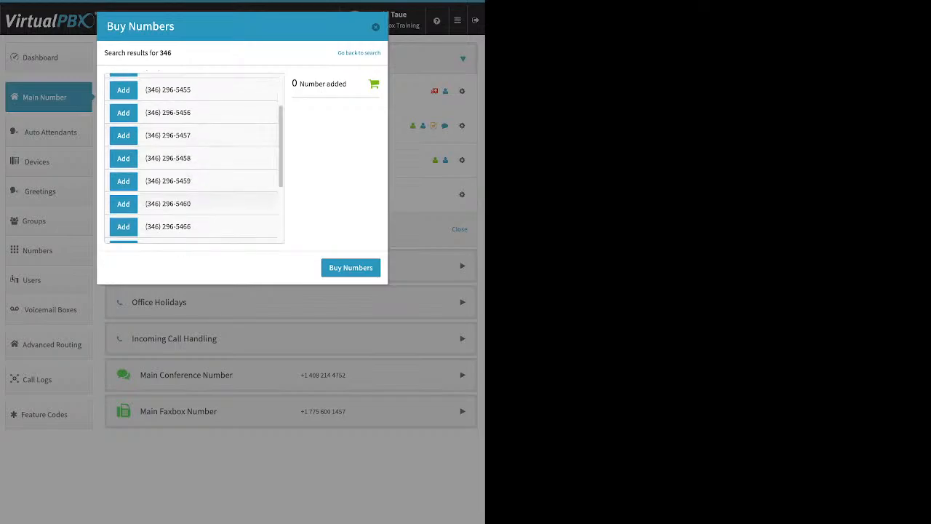
{"action": "left_click", "coordinate": [123, 226]}
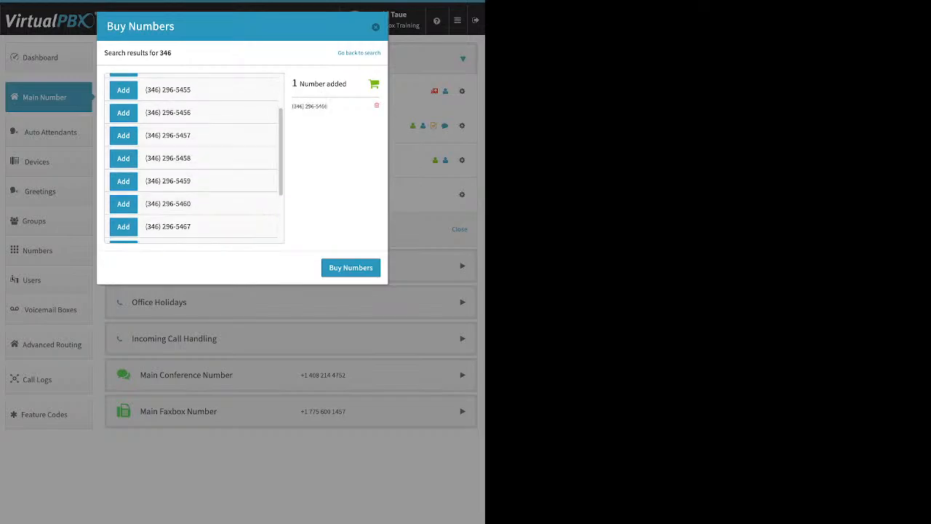
{"action": "left_click", "coordinate": [350, 268]}
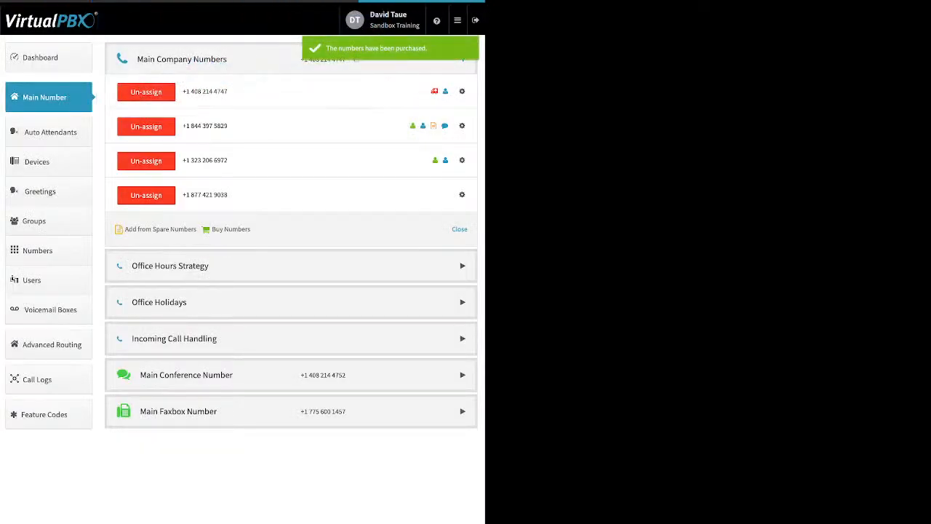
{"action": "left_click", "coordinate": [462, 194]}
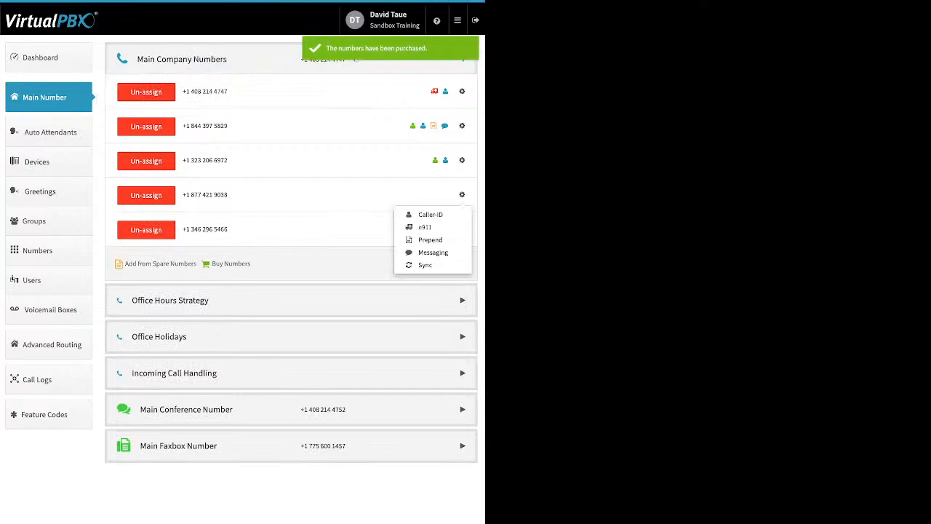
{"action": "left_click", "coordinate": [429, 214]}
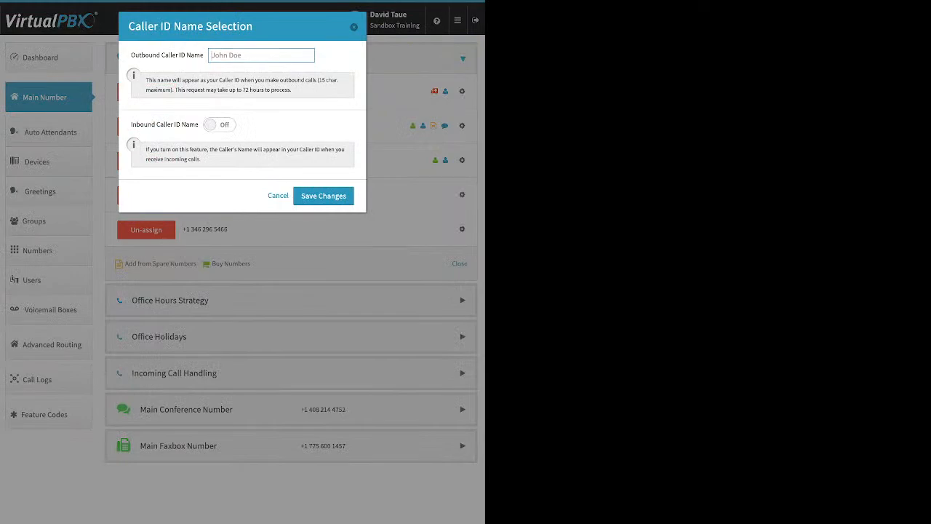
{"action": "left_click_drag", "start_coordinate": [133, 54], "coordinate": [202, 55]}
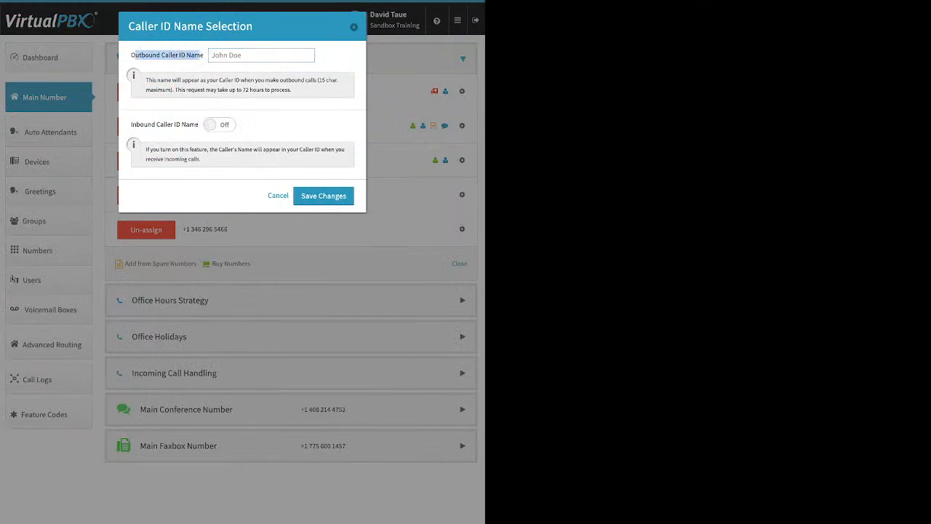
{"action": "left_click", "coordinate": [219, 125]}
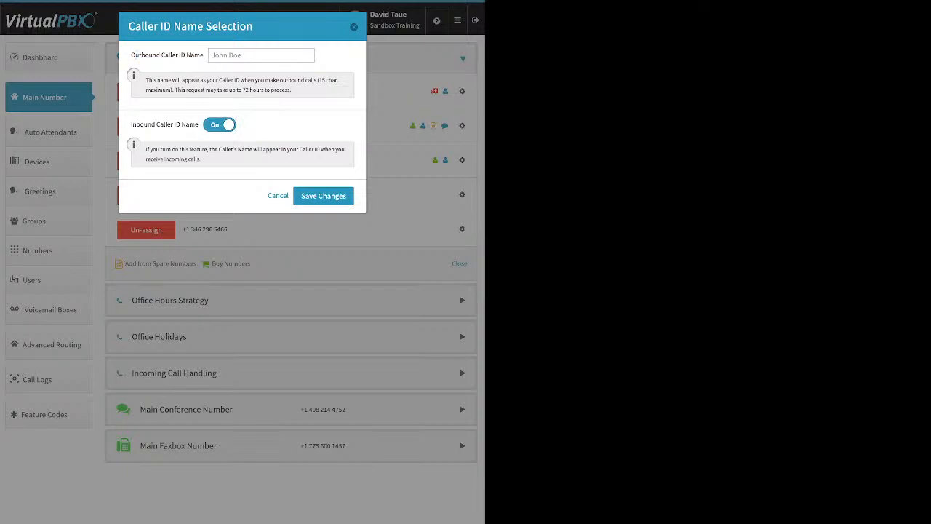
{"action": "key", "text": "Escape"}
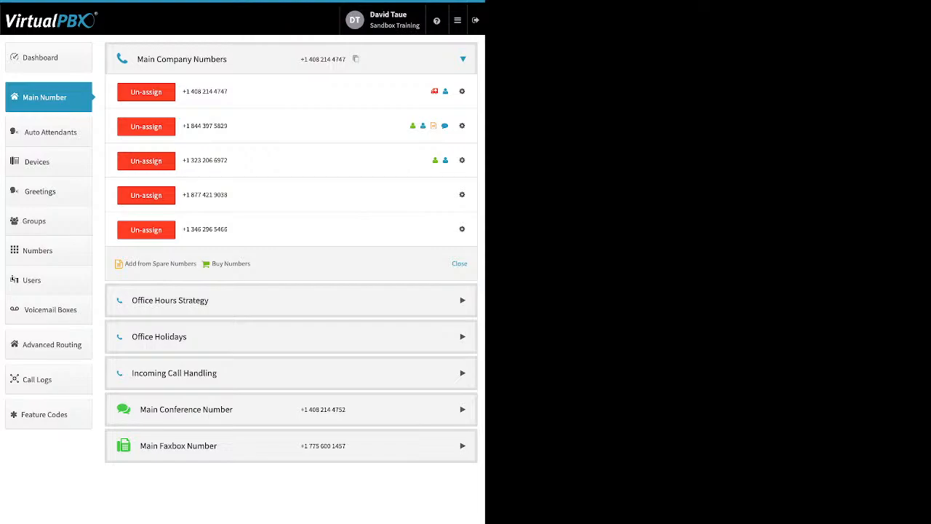
{"action": "left_click", "coordinate": [462, 194]}
{"action": "left_click", "coordinate": [422, 211]}
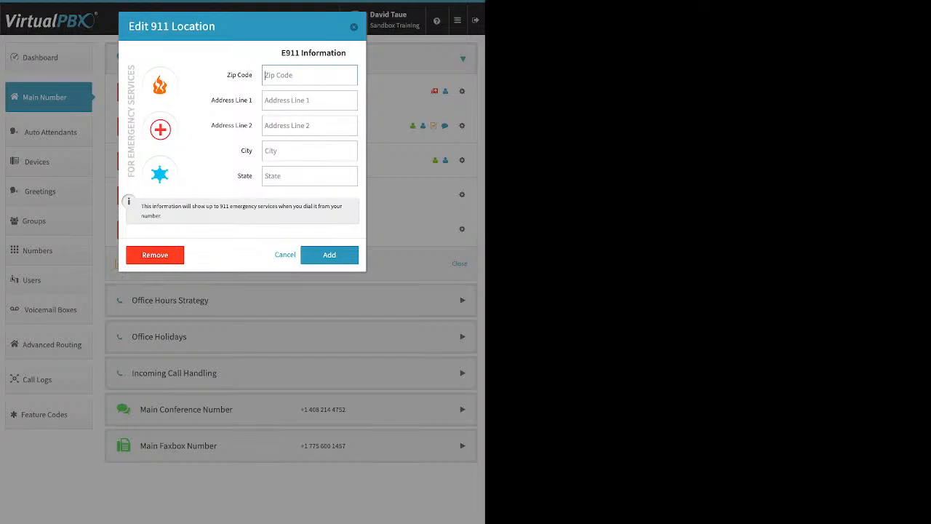
{"action": "key", "text": "Escape"}
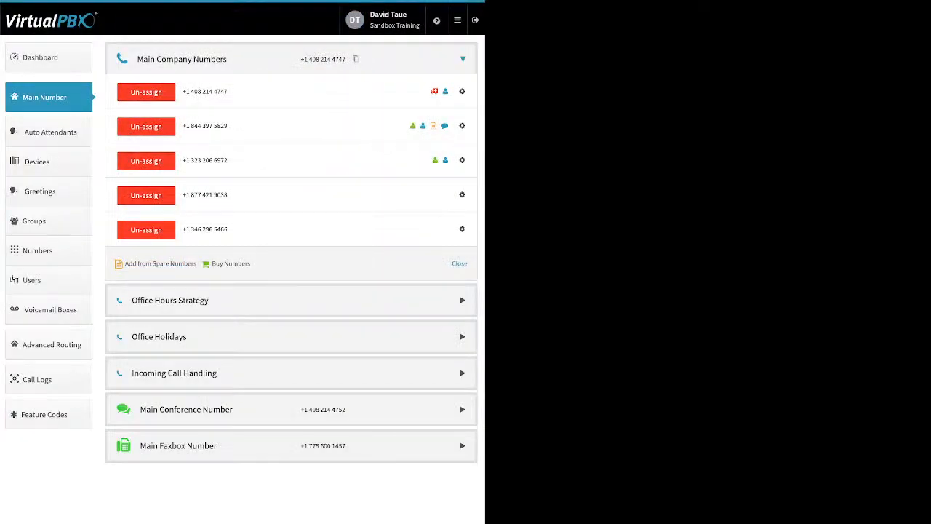
{"action": "left_click", "coordinate": [462, 194]}
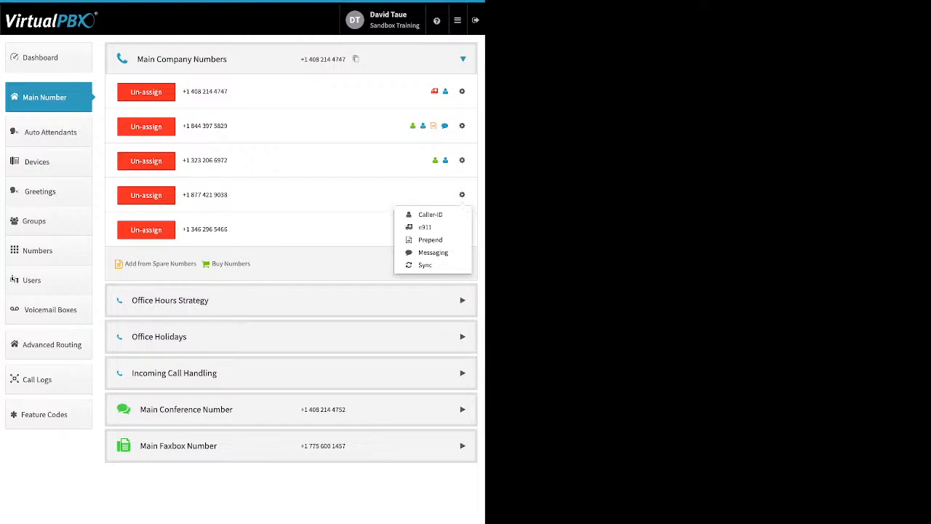
{"action": "left_click", "coordinate": [430, 239]}
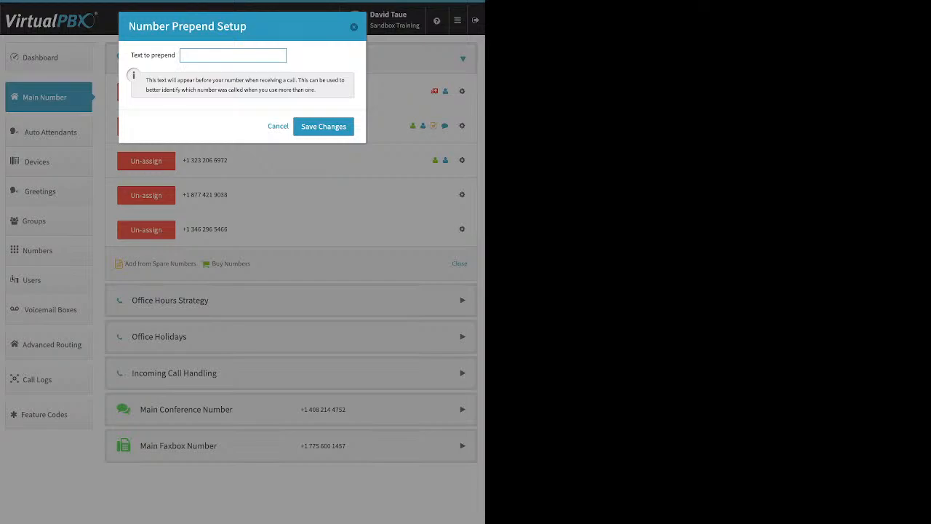
{"action": "left_click_drag", "start_coordinate": [128, 26], "coordinate": [248, 26]}
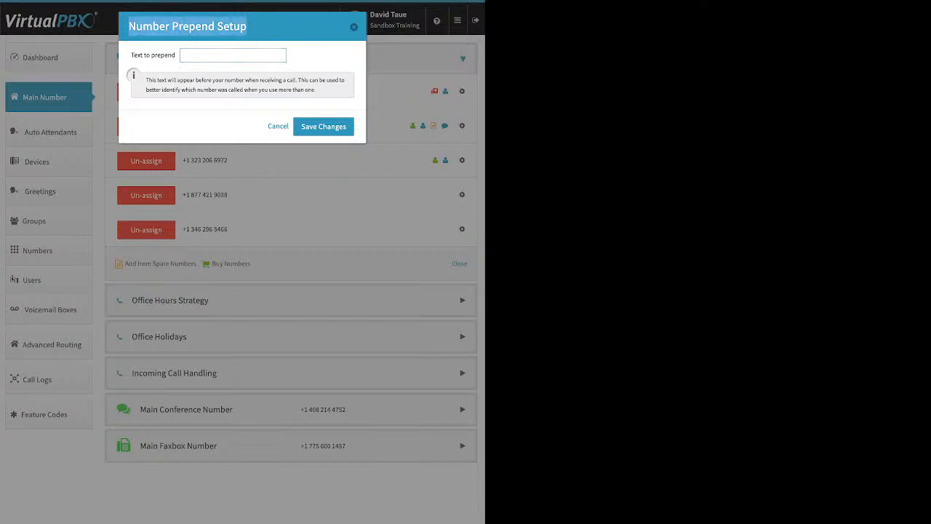
{"action": "left_click", "coordinate": [233, 55]}
{"action": "type", "text": "Houston"}
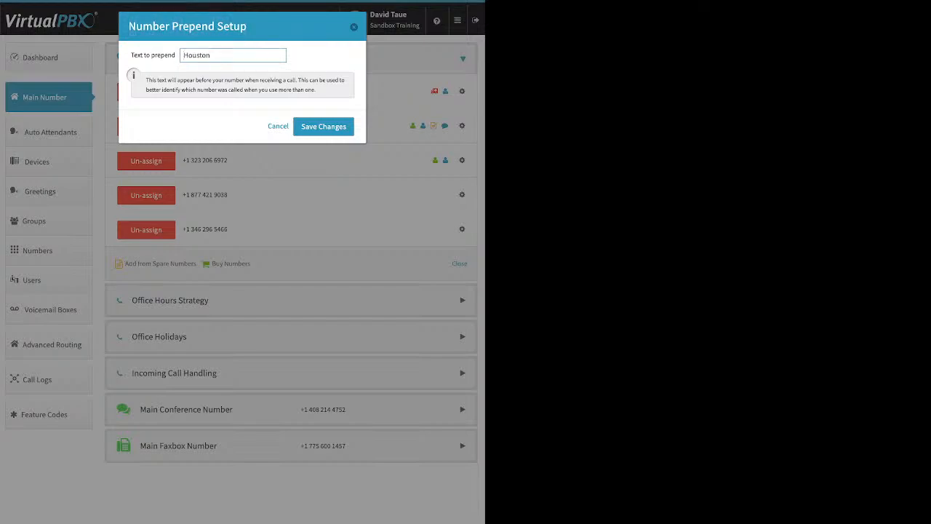
{"action": "left_click", "coordinate": [323, 127]}
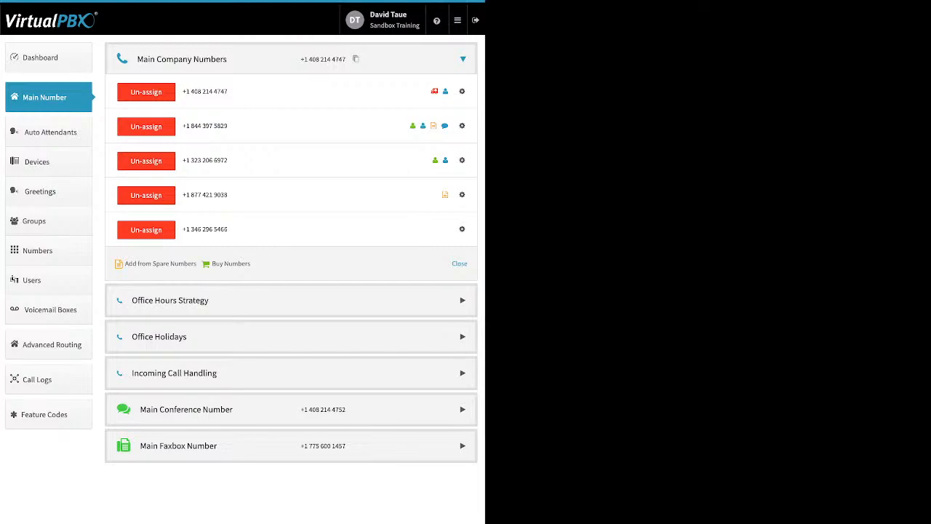
{"action": "left_click", "coordinate": [146, 195]}
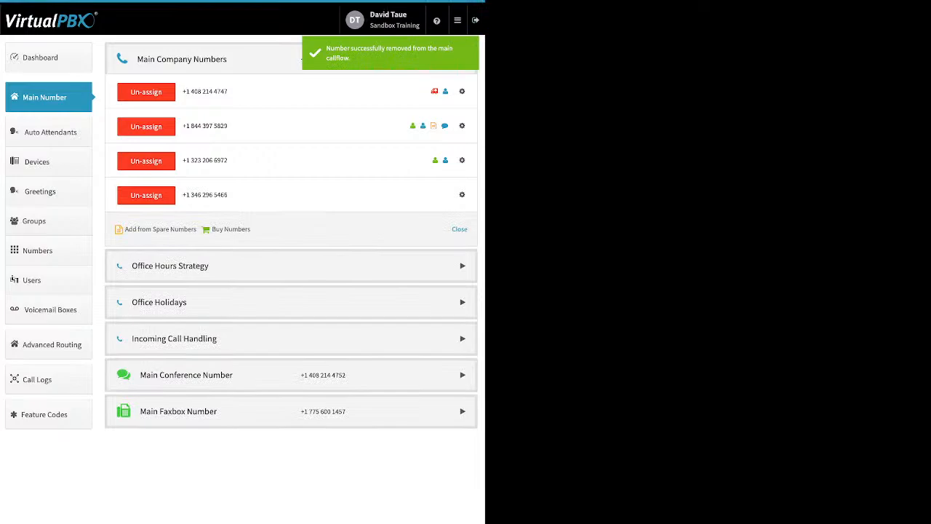
Open Office Hours Strategy and review the custom hours options and Monday's start-time choices
{"action": "left_click", "coordinate": [170, 266]}
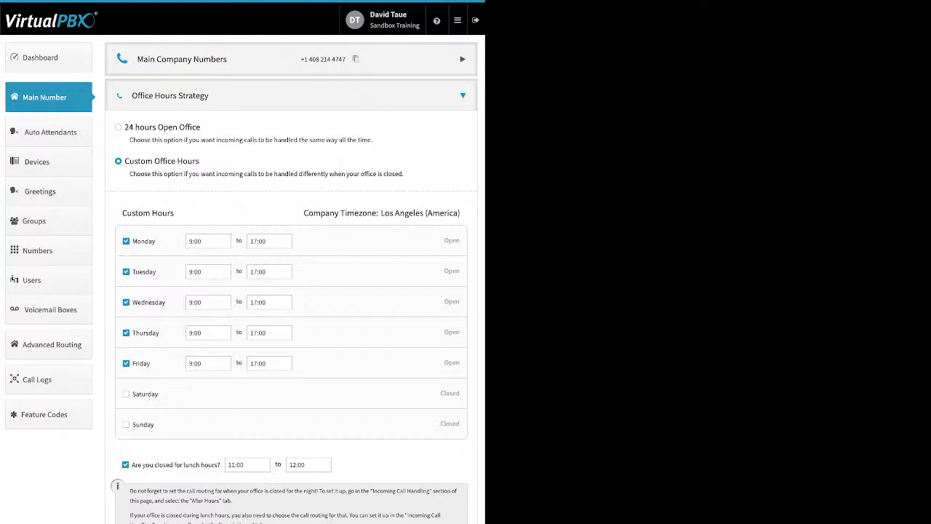
{"action": "left_click_drag", "start_coordinate": [126, 127], "coordinate": [201, 127]}
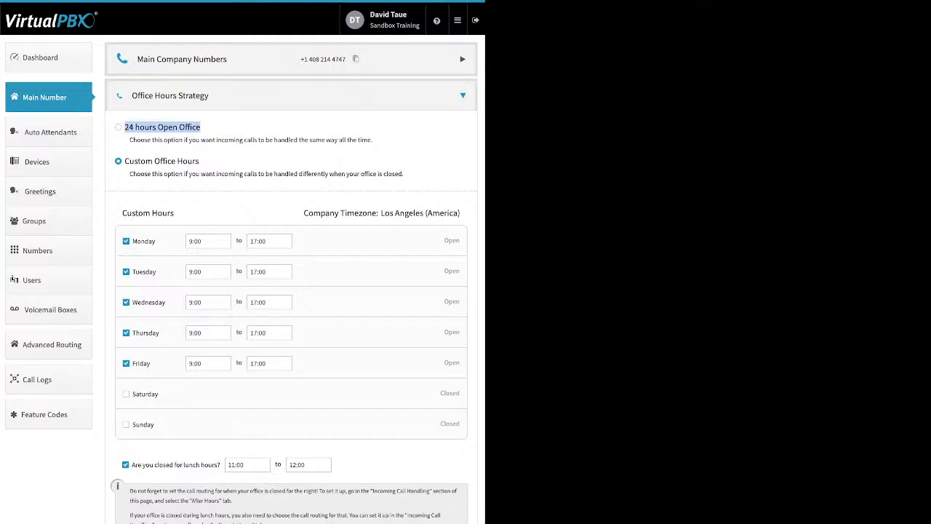
{"action": "left_click_drag", "start_coordinate": [200, 161], "coordinate": [125, 161]}
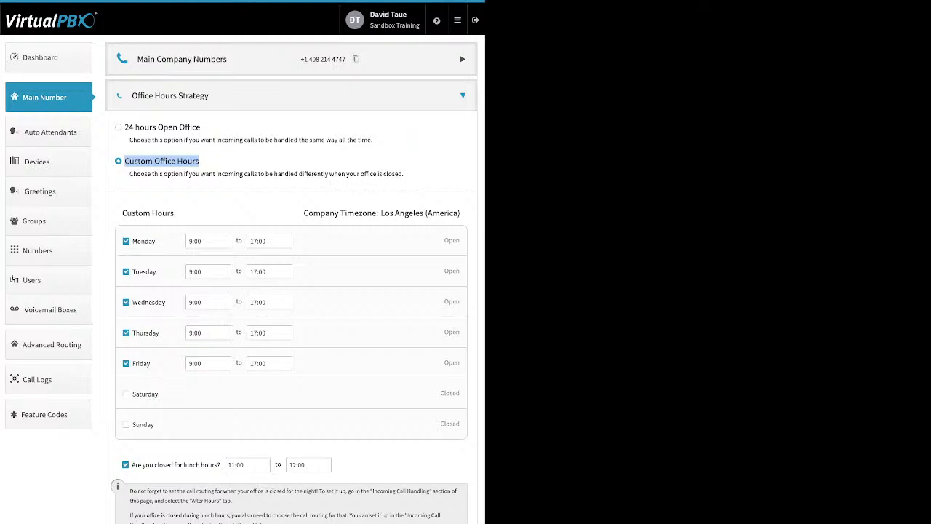
{"action": "left_click_drag", "start_coordinate": [156, 241], "coordinate": [132, 241]}
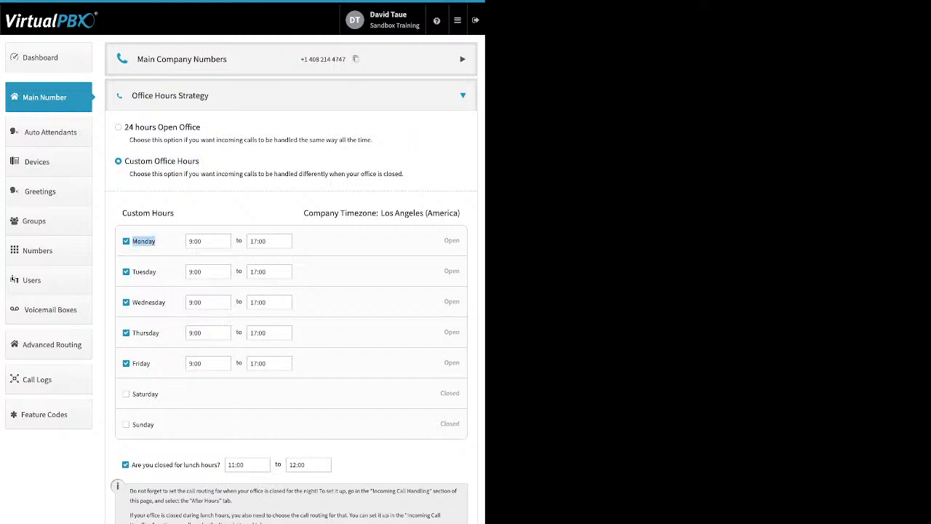
{"action": "left_click", "coordinate": [208, 240]}
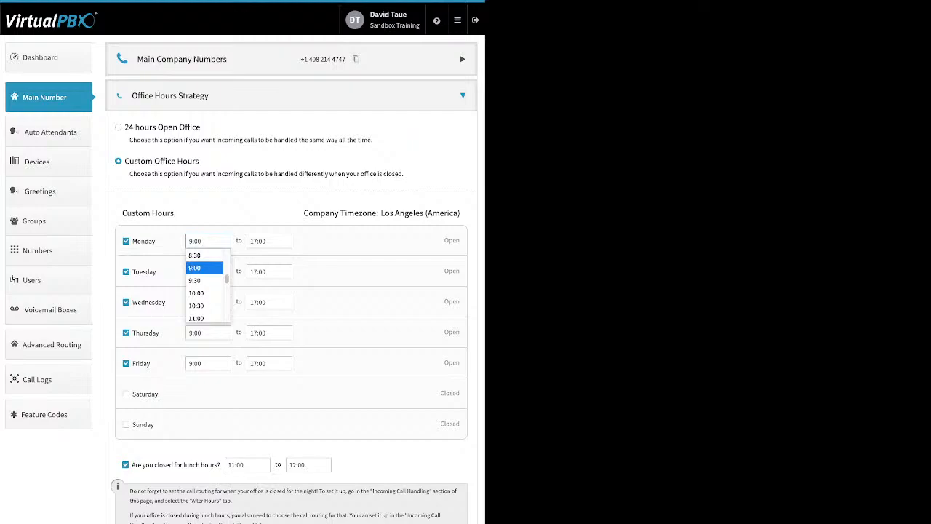
{"action": "key", "text": "Escape"}
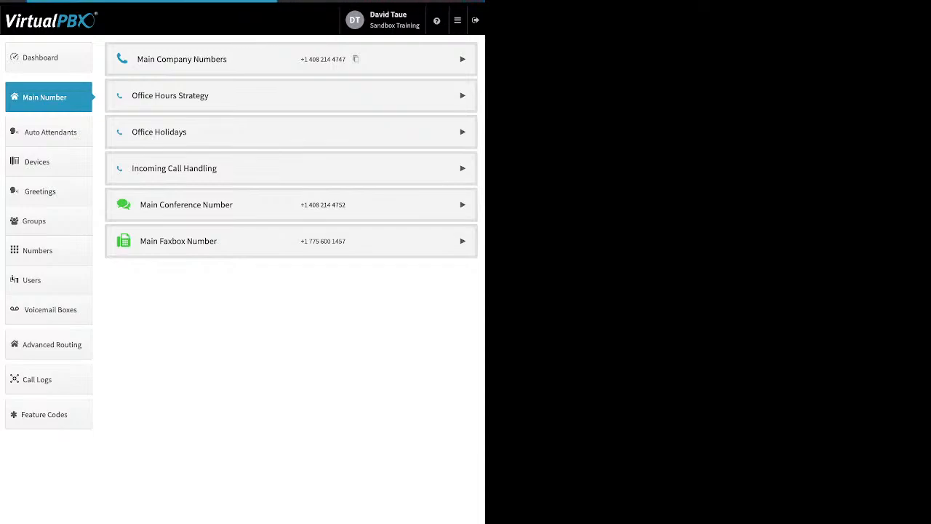
Open Office Holidays and view the Add Holiday options for the holiday list
{"action": "left_click", "coordinate": [463, 132]}
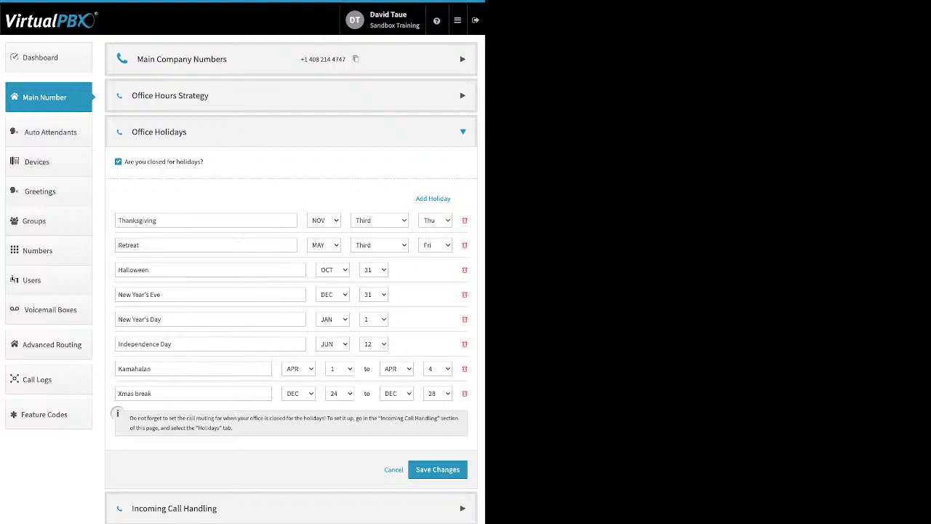
{"action": "left_click_drag", "start_coordinate": [416, 198], "coordinate": [452, 198]}
{"action": "left_click", "coordinate": [434, 199]}
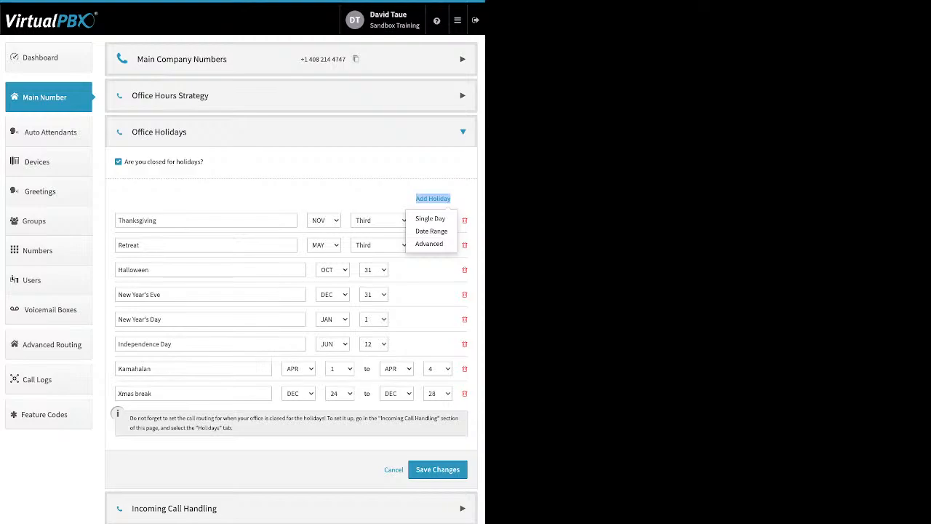
{"action": "left_click", "coordinate": [427, 282]}
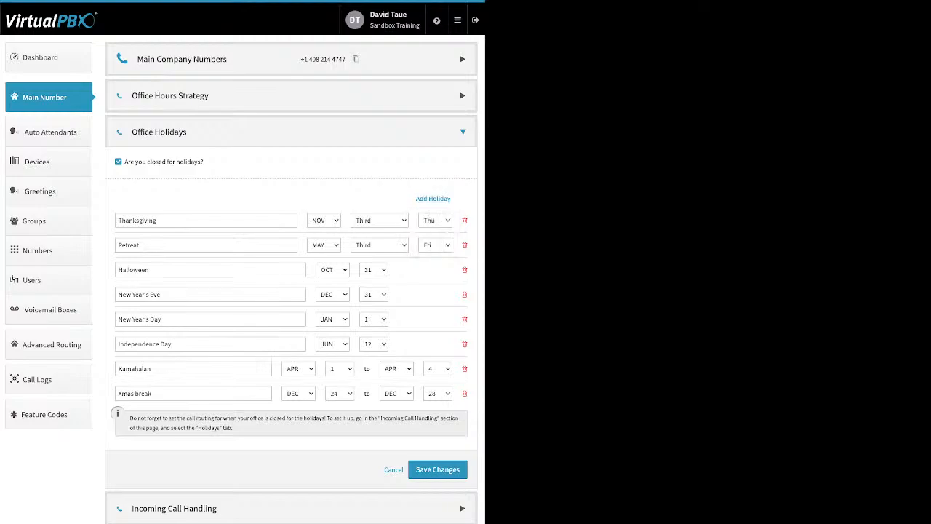
{"action": "left_click", "coordinate": [150, 295]}
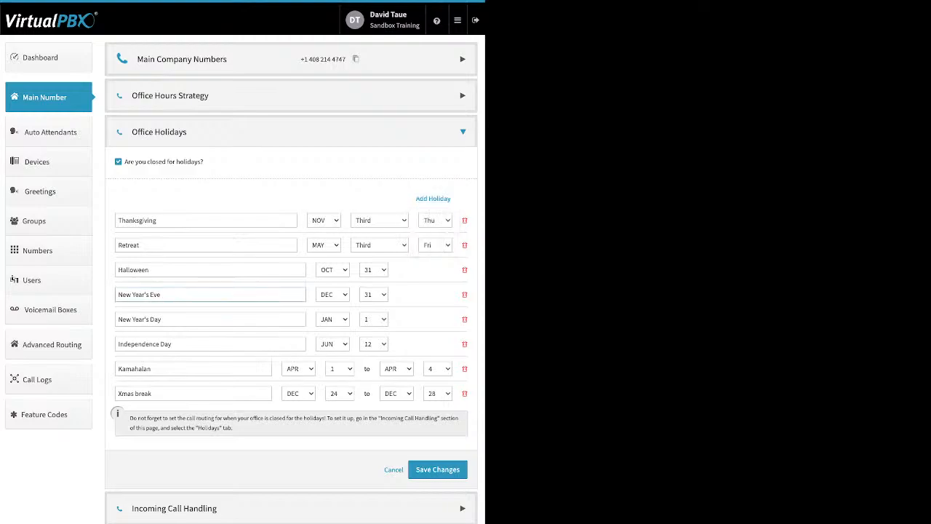
Review the holiday entries and save the Office Holidays changes
{"action": "left_click_drag", "start_coordinate": [161, 295], "coordinate": [117, 295]}
{"action": "left_click", "coordinate": [152, 394]}
{"action": "left_click_drag", "start_coordinate": [152, 394], "coordinate": [117, 393]}
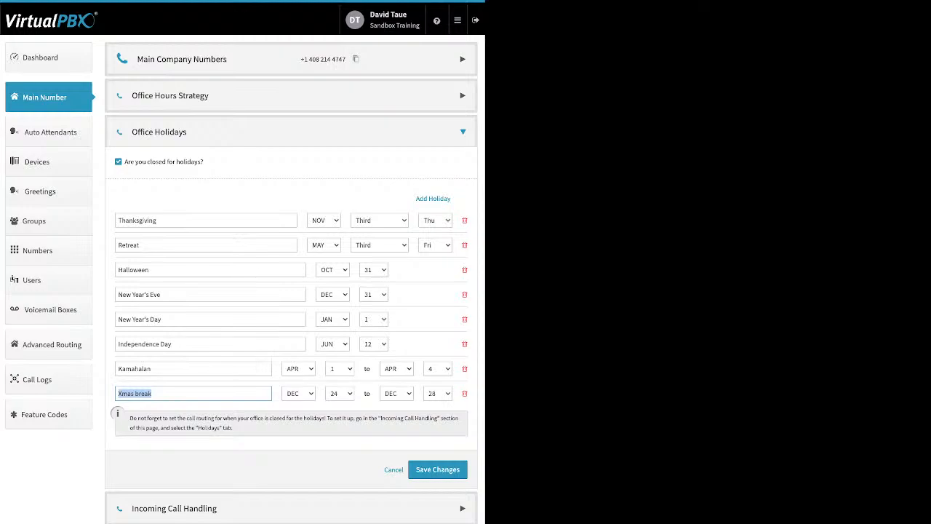
{"action": "left_click_drag", "start_coordinate": [172, 320], "coordinate": [116, 320]}
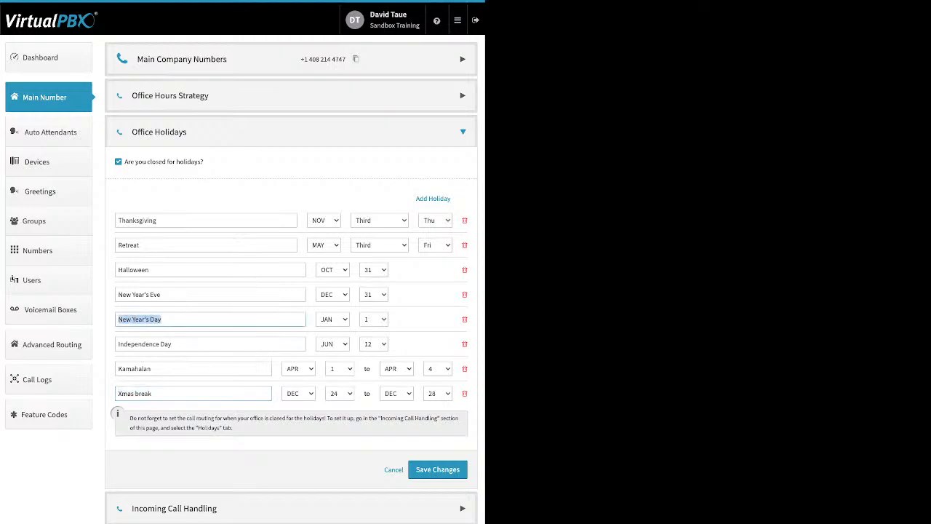
{"action": "left_click_drag", "start_coordinate": [166, 221], "coordinate": [117, 220]}
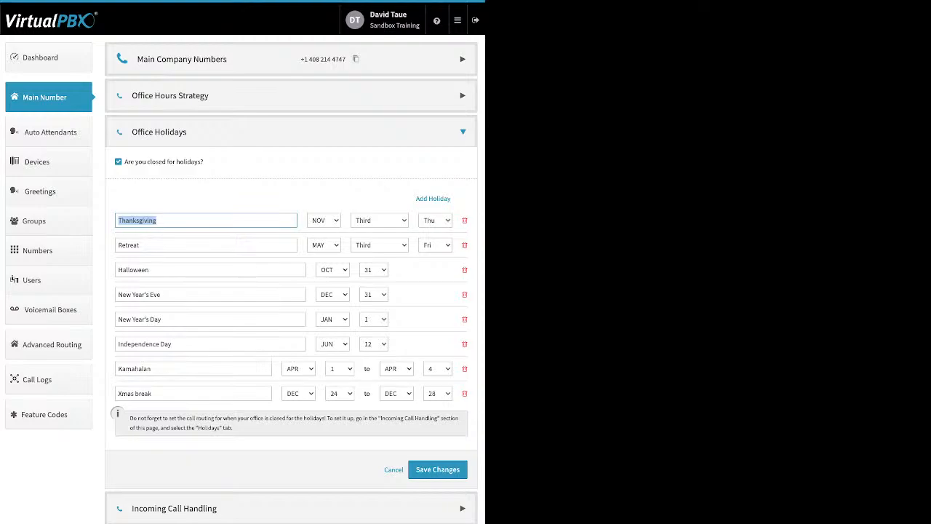
{"action": "left_click", "coordinate": [437, 469]}
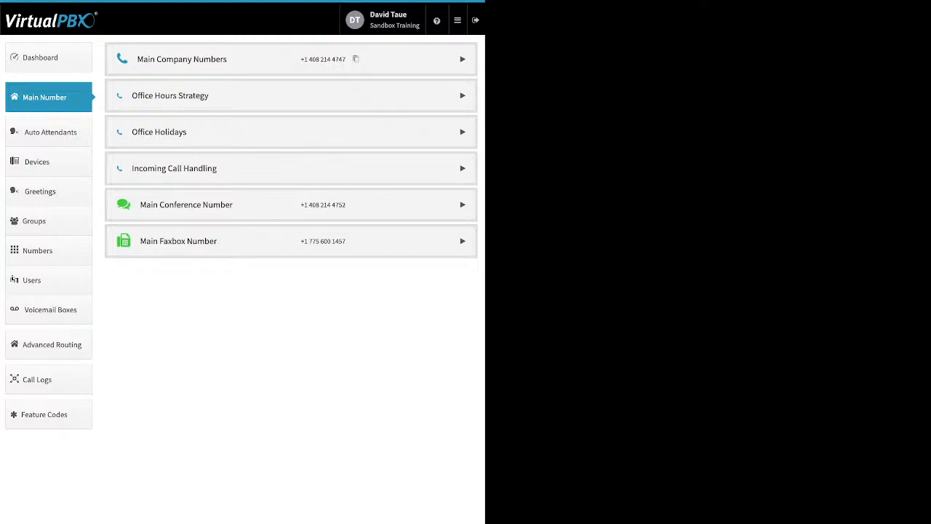
Open Incoming Call Handling and review the Open Hours, Lunch Hours, After Hours and Holidays routing tabs
{"action": "left_click", "coordinate": [462, 168]}
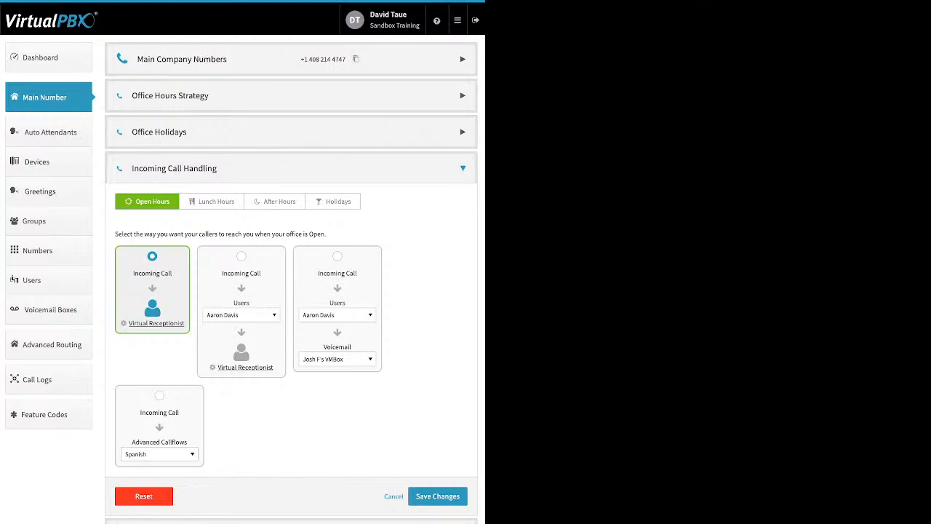
{"action": "left_click", "coordinate": [212, 201]}
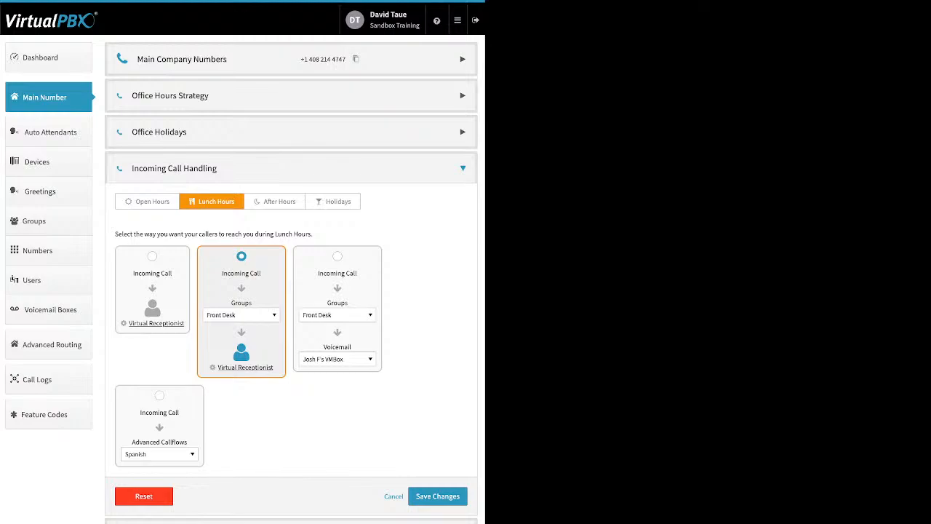
{"action": "left_click", "coordinate": [275, 202]}
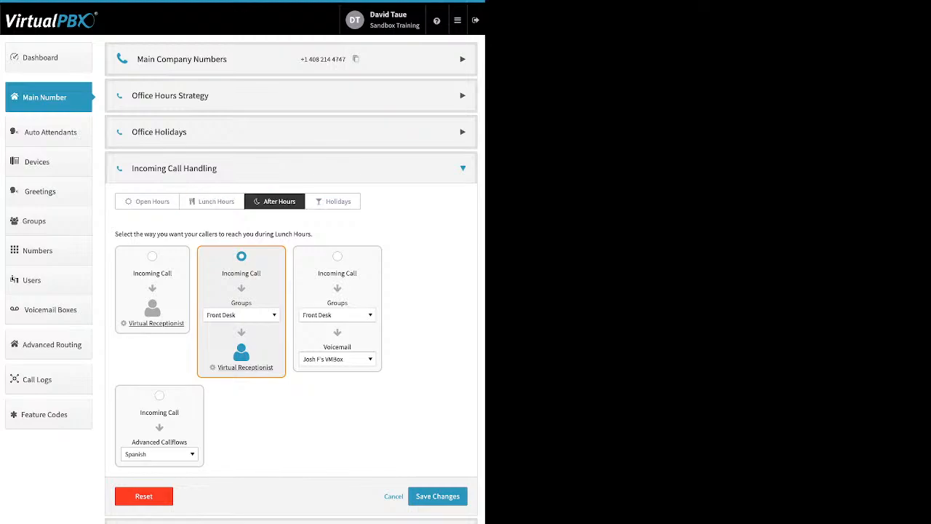
{"action": "left_click", "coordinate": [333, 202]}
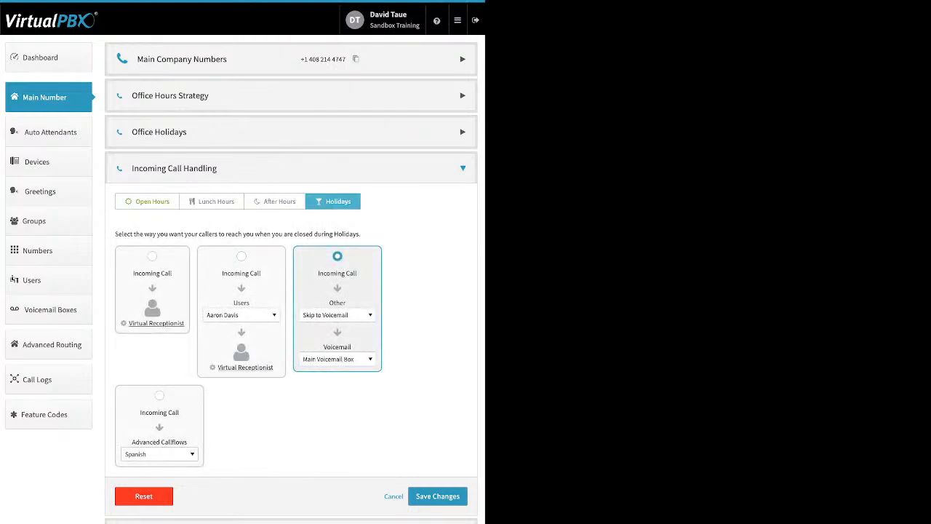
Open the Open Hours Virtual Receptionist and add a new route to its main menu
{"action": "left_click", "coordinate": [147, 202]}
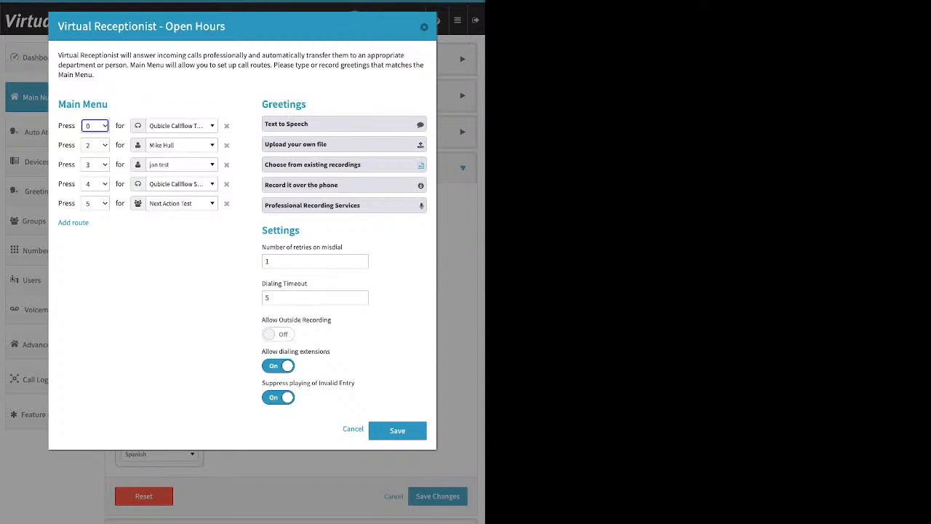
{"action": "left_click_drag", "start_coordinate": [109, 104], "coordinate": [57, 104]}
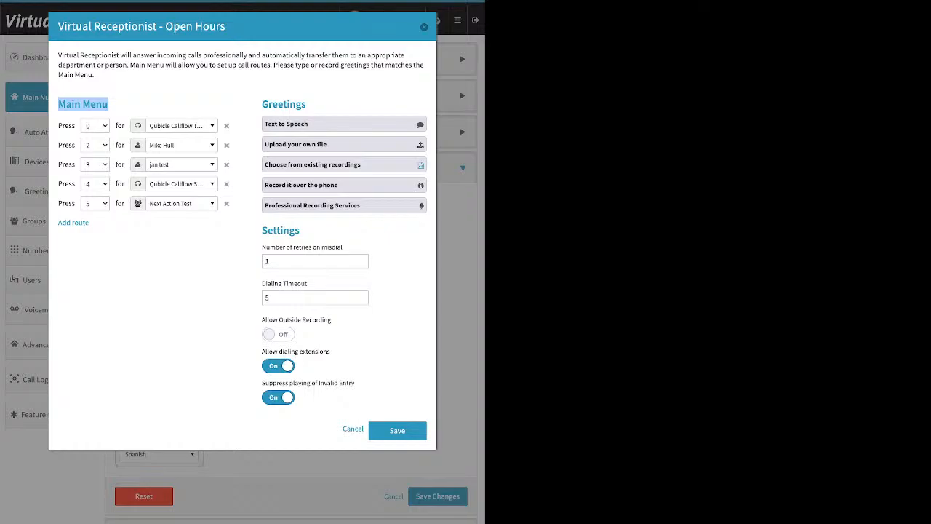
{"action": "left_click", "coordinate": [72, 222]}
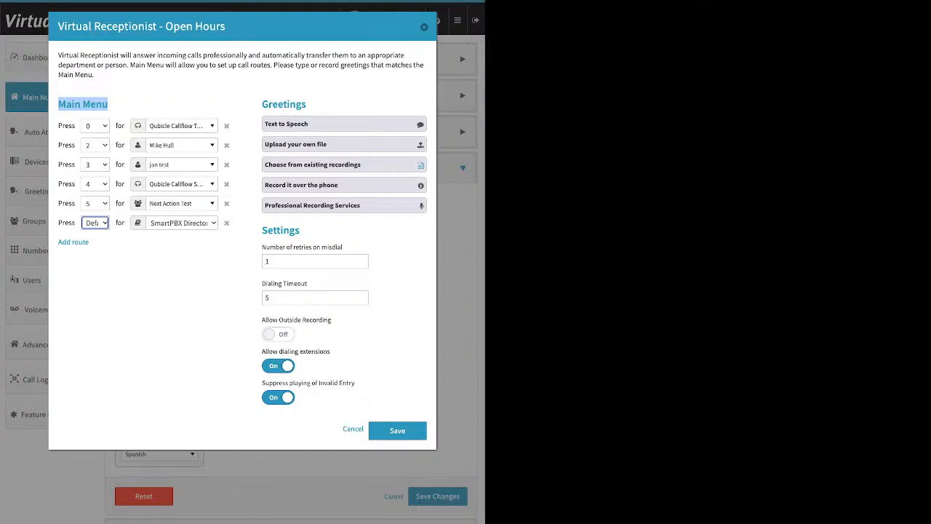
Browse the available destinations for the key 0 route in the main menu
{"action": "left_click", "coordinate": [182, 126]}
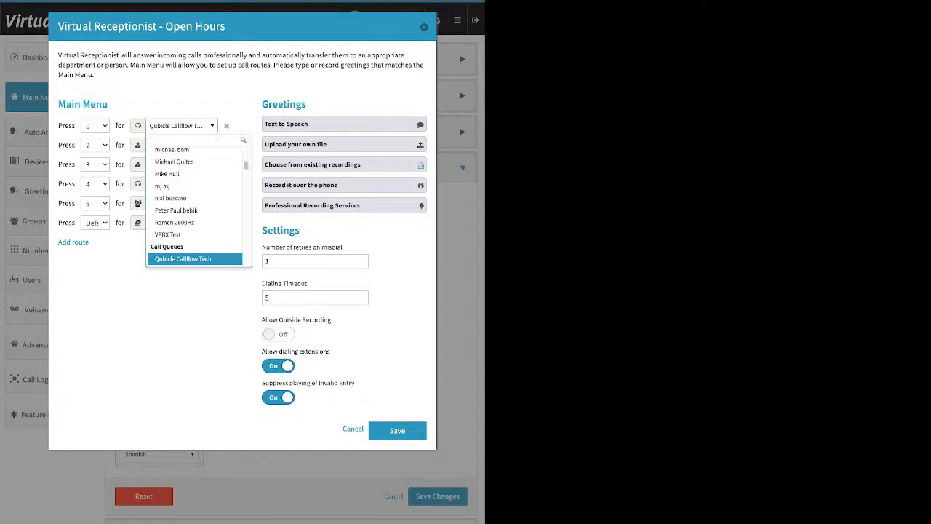
{"action": "scroll", "coordinate": [192, 244], "scroll_direction": "up", "scroll_amount": 3}
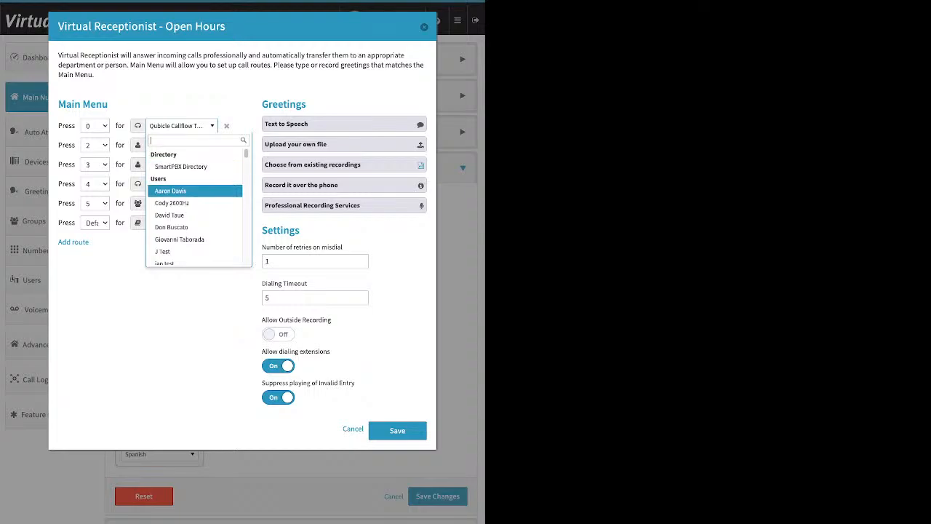
{"action": "scroll", "coordinate": [194, 194], "scroll_direction": "down", "scroll_amount": 1}
{"action": "scroll", "coordinate": [194, 200], "scroll_direction": "down", "scroll_amount": 4}
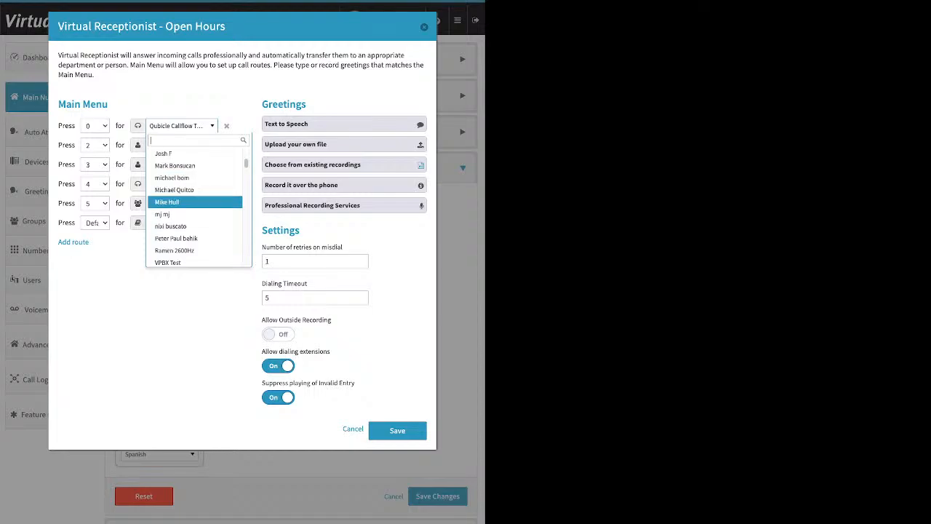
{"action": "scroll", "coordinate": [193, 207], "scroll_direction": "down", "scroll_amount": 5}
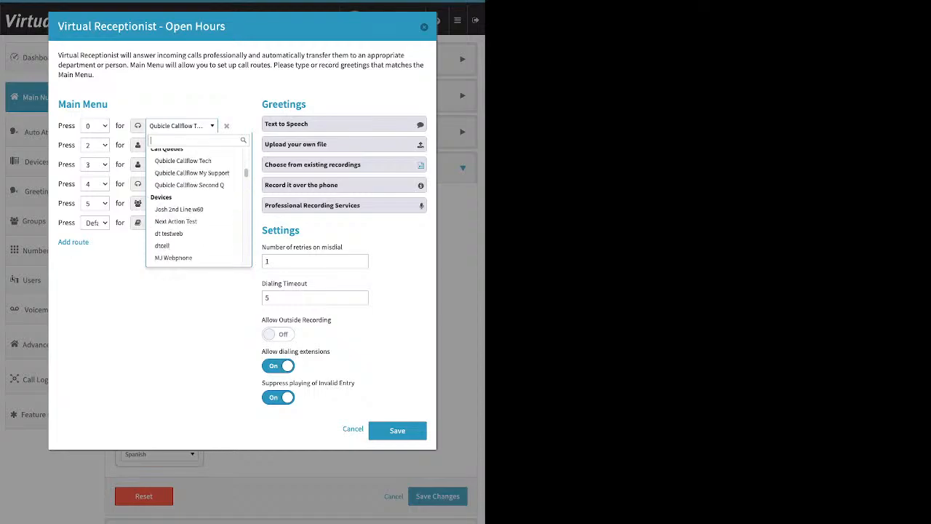
{"action": "scroll", "coordinate": [193, 225], "scroll_direction": "down", "scroll_amount": 1}
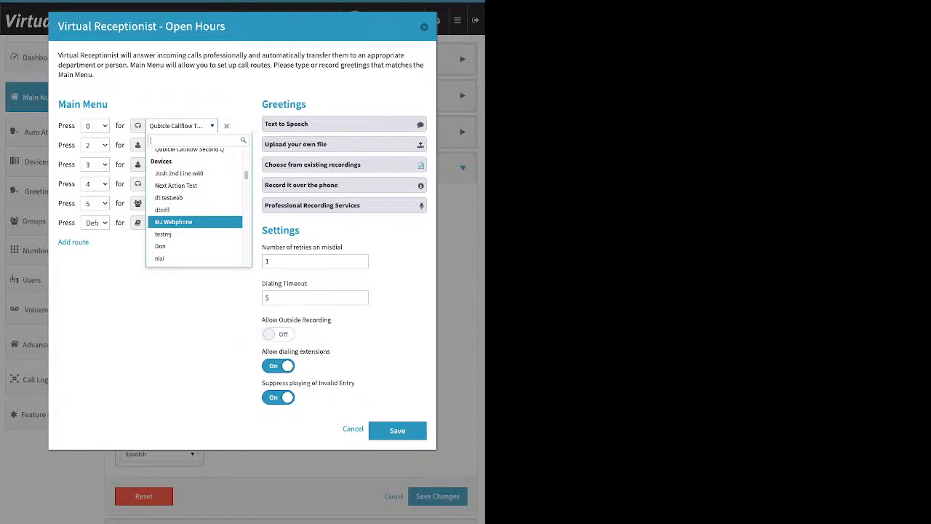
{"action": "scroll", "coordinate": [195, 223], "scroll_direction": "down", "scroll_amount": 1}
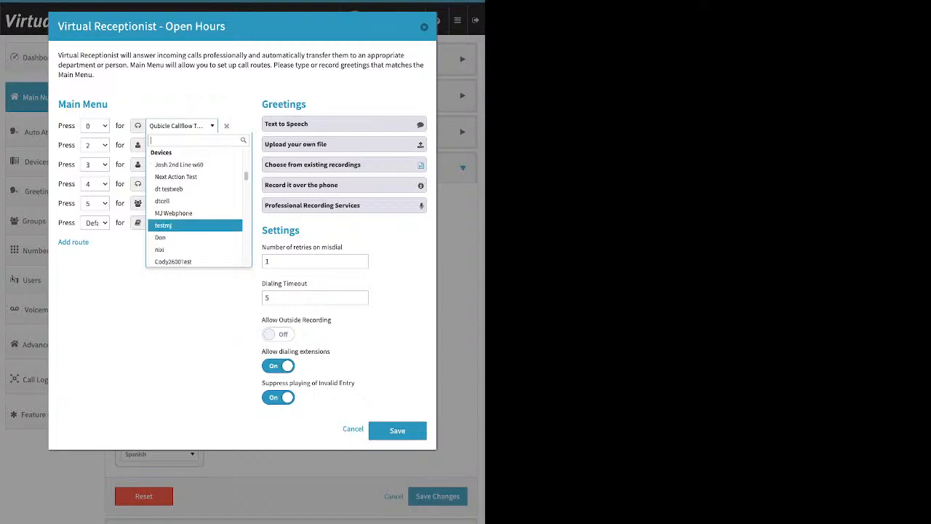
{"action": "scroll", "coordinate": [195, 178], "scroll_direction": "down", "scroll_amount": 3}
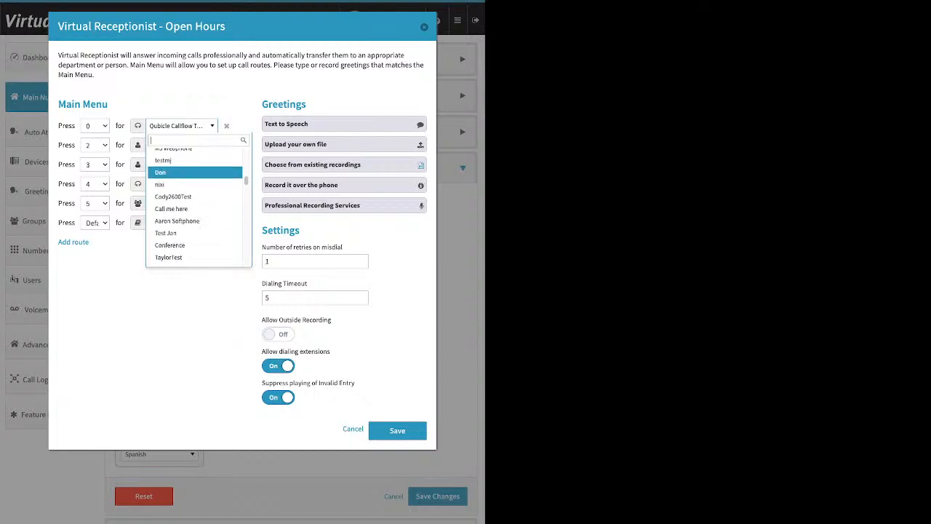
{"action": "scroll", "coordinate": [195, 177], "scroll_direction": "down", "scroll_amount": 8}
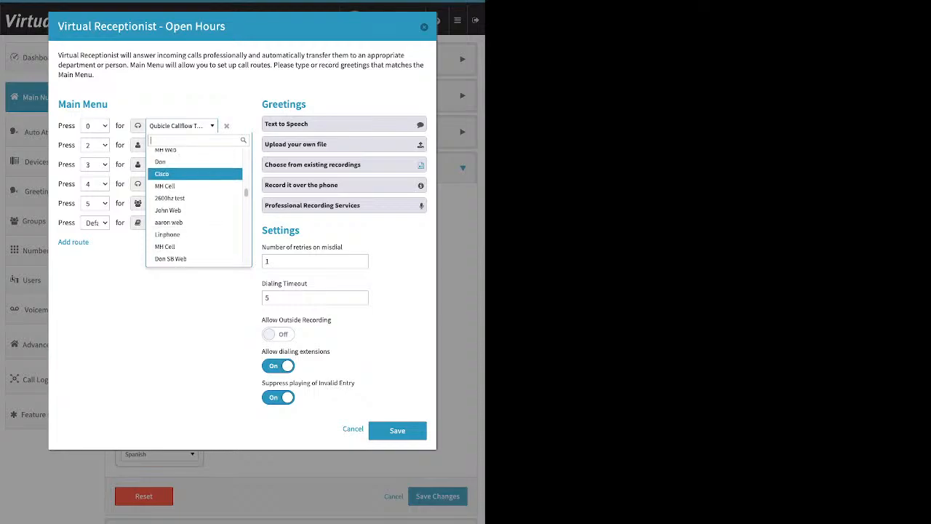
{"action": "key", "text": "Down"}
{"action": "key", "text": "Down"}
{"action": "key", "text": "Down"}
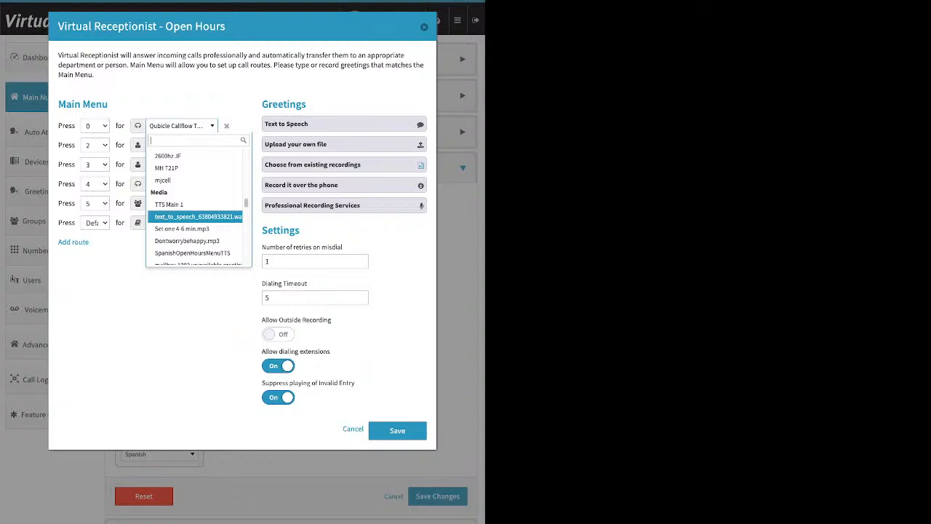
{"action": "key", "text": "Down"}
{"action": "key", "text": "Down"}
{"action": "key", "text": "Down"}
{"action": "key", "text": "Down"}
{"action": "key", "text": "Down"}
{"action": "key", "text": "Down"}
{"action": "key", "text": "Down"}
{"action": "key", "text": "Down"}
{"action": "key", "text": "Down"}
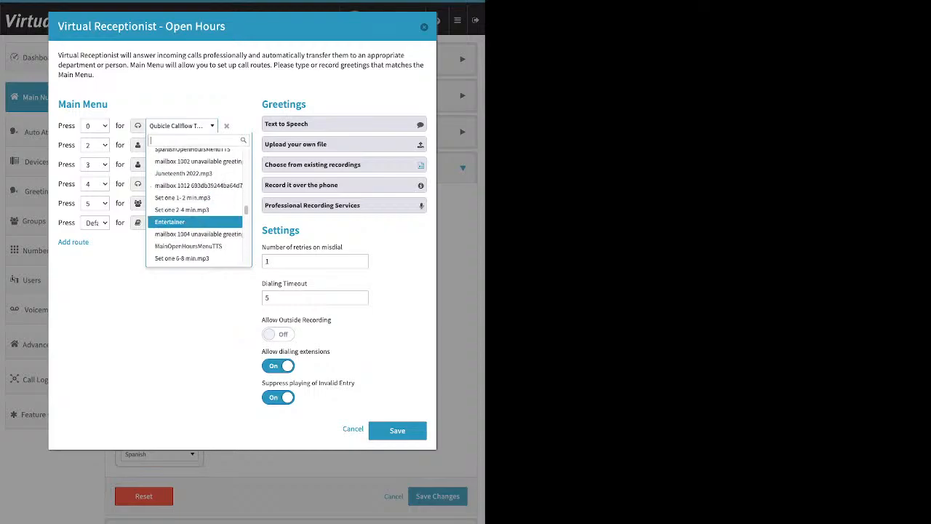
{"action": "key", "text": "Down"}
{"action": "key", "text": "Down"}
{"action": "key", "text": "Down"}
{"action": "key", "text": "Down"}
{"action": "key", "text": "Down"}
{"action": "key", "text": "Down"}
{"action": "key", "text": "Down"}
{"action": "key", "text": "Down"}
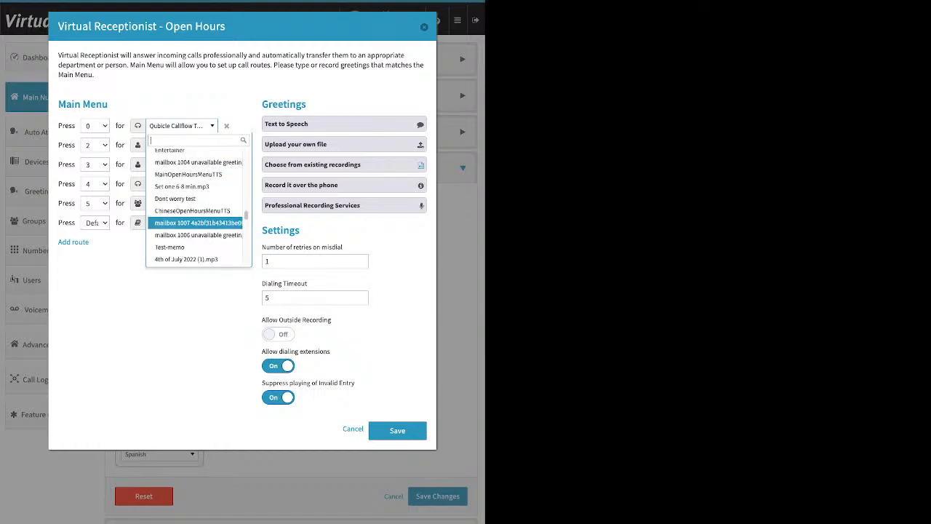
{"action": "key", "text": "Down"}
{"action": "key", "text": "Down"}
{"action": "key", "text": "Down"}
{"action": "key", "text": "Down"}
{"action": "key", "text": "Down"}
{"action": "key", "text": "Down"}
{"action": "key", "text": "Down"}
{"action": "key", "text": "Down"}
{"action": "key", "text": "Down"}
{"action": "key", "text": "Down"}
{"action": "key", "text": "Down"}
{"action": "key", "text": "Down"}
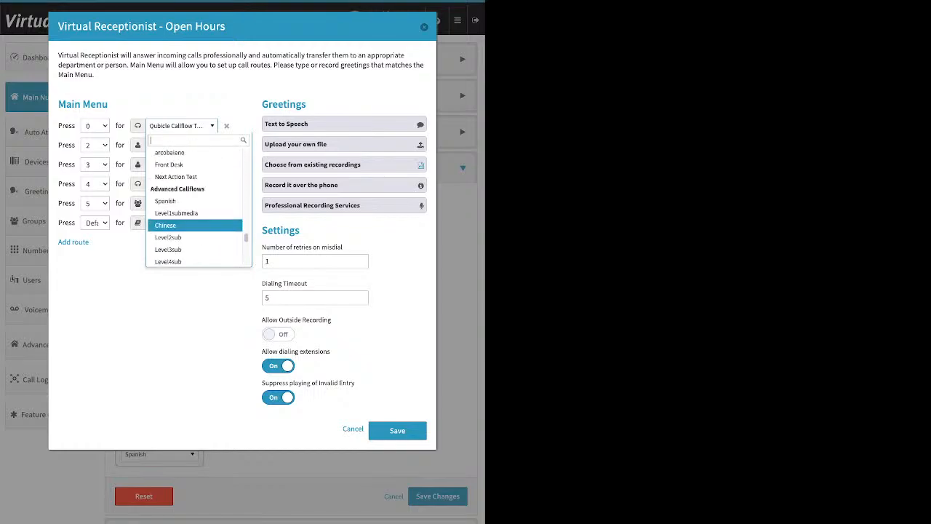
{"action": "scroll", "coordinate": [195, 226], "scroll_direction": "up", "scroll_amount": 1}
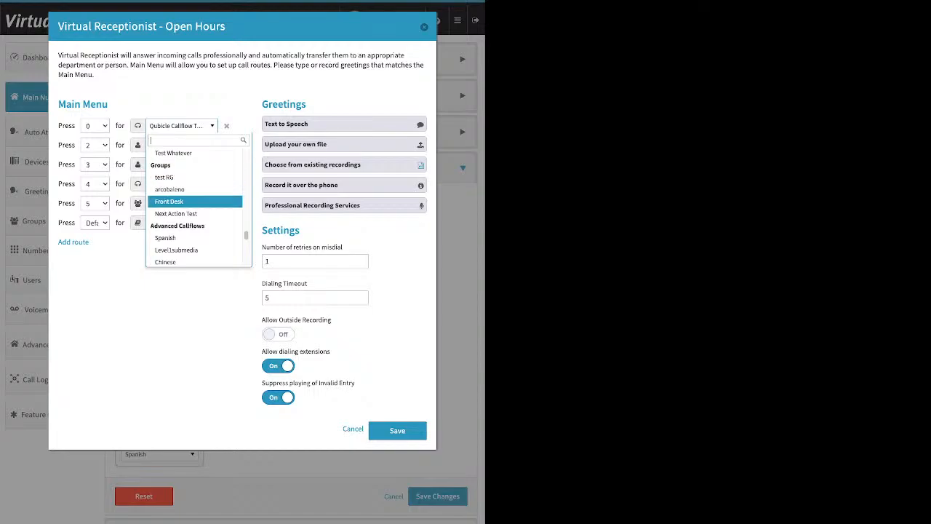
{"action": "scroll", "coordinate": [195, 200], "scroll_direction": "down", "scroll_amount": 1}
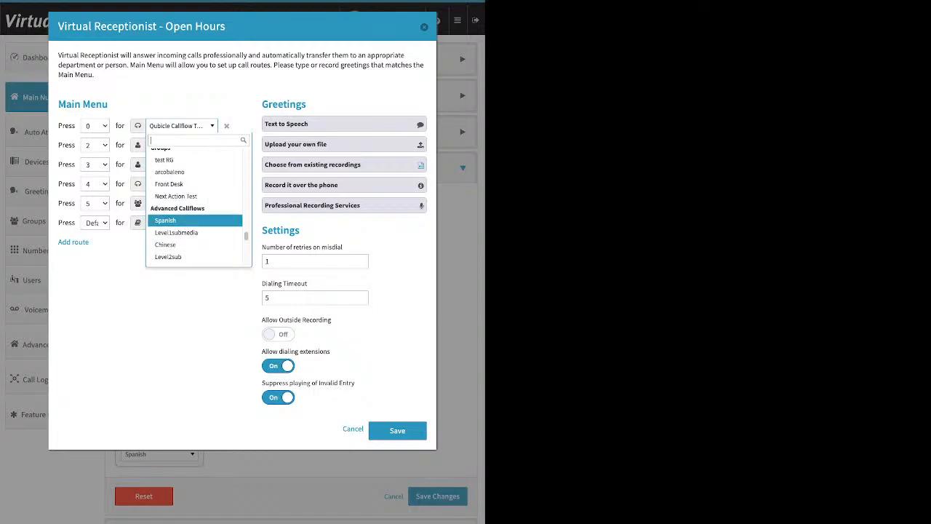
{"action": "scroll", "coordinate": [195, 221], "scroll_direction": "down", "scroll_amount": 1}
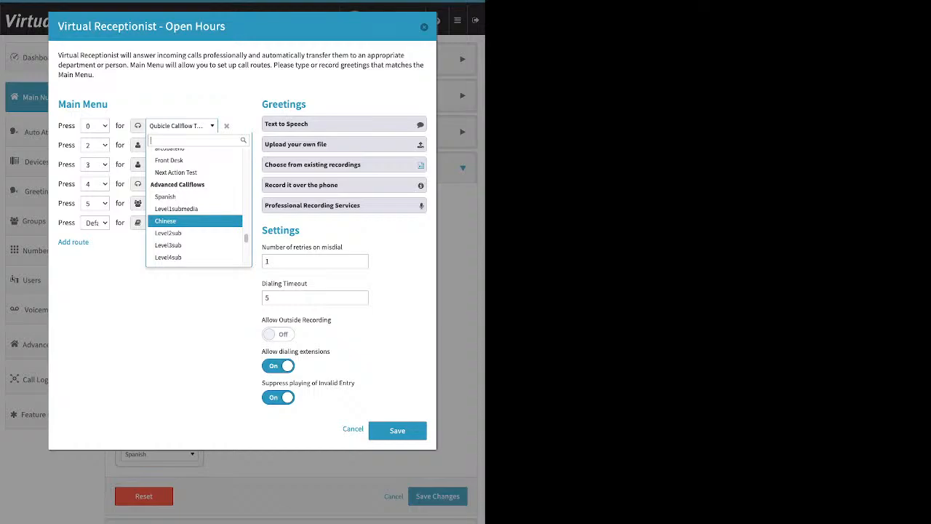
{"action": "scroll", "coordinate": [195, 218], "scroll_direction": "down", "scroll_amount": 3}
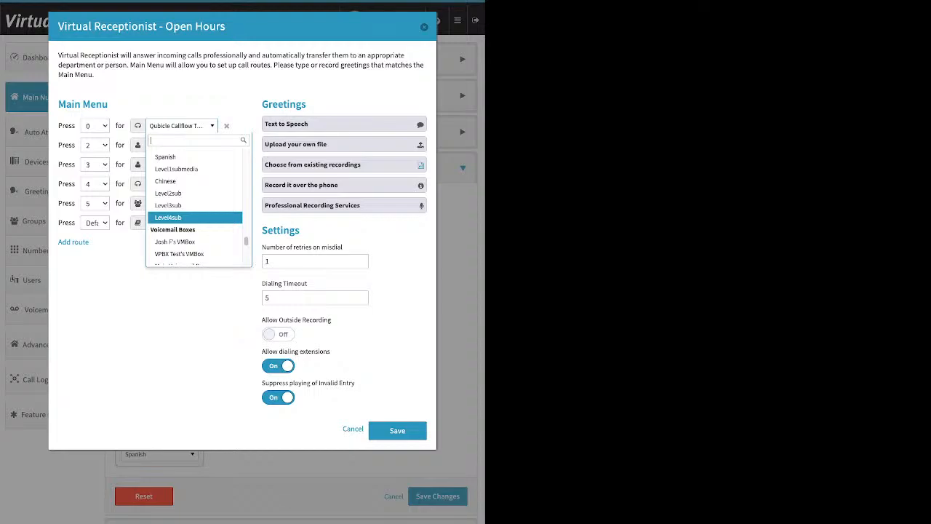
{"action": "scroll", "coordinate": [195, 218], "scroll_direction": "down", "scroll_amount": 2}
{"action": "scroll", "coordinate": [195, 218], "scroll_direction": "down", "scroll_amount": 4}
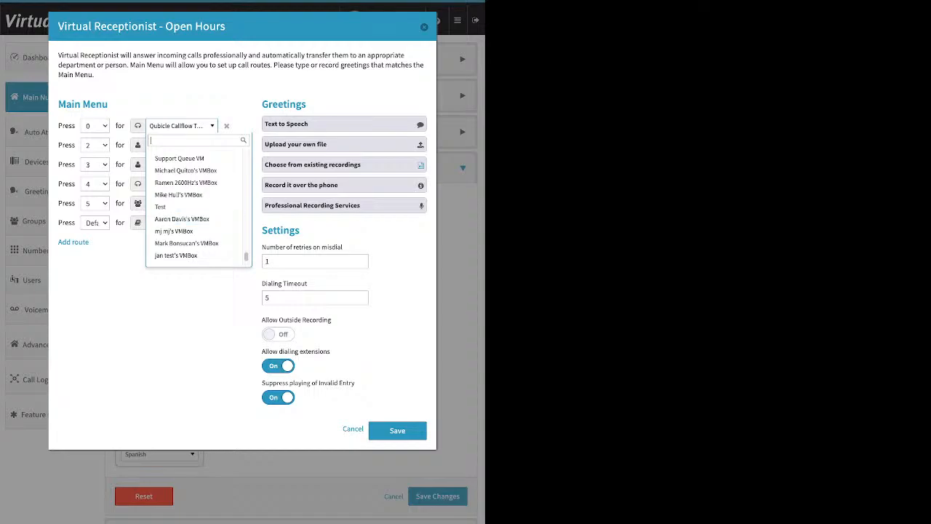
{"action": "left_click", "coordinate": [182, 126]}
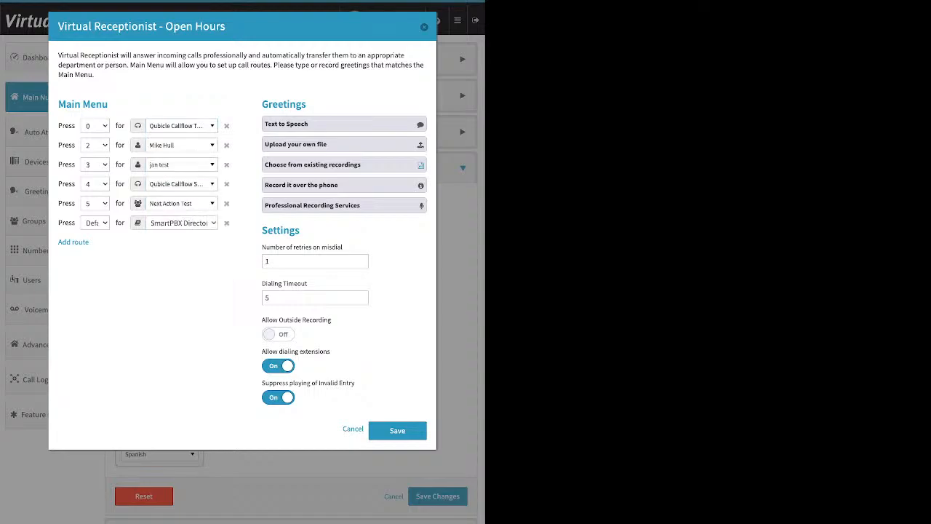
Open the Text to Speech and Upload your own file greeting options
{"action": "left_click_drag", "start_coordinate": [307, 104], "coordinate": [262, 104]}
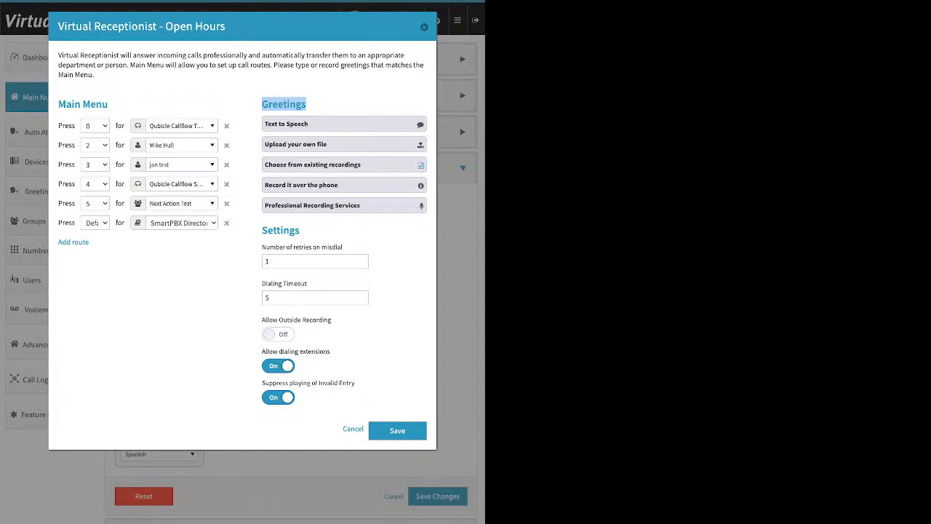
{"action": "left_click", "coordinate": [343, 124]}
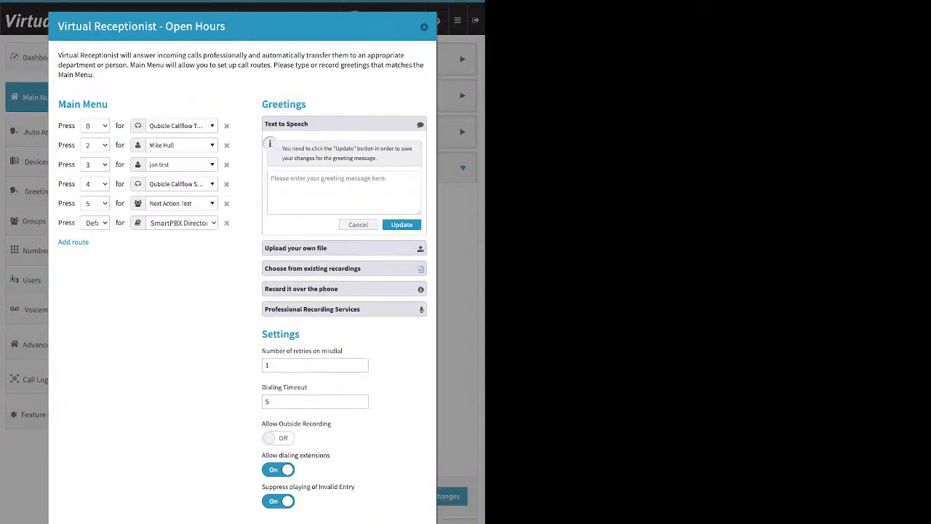
{"action": "left_click", "coordinate": [344, 192]}
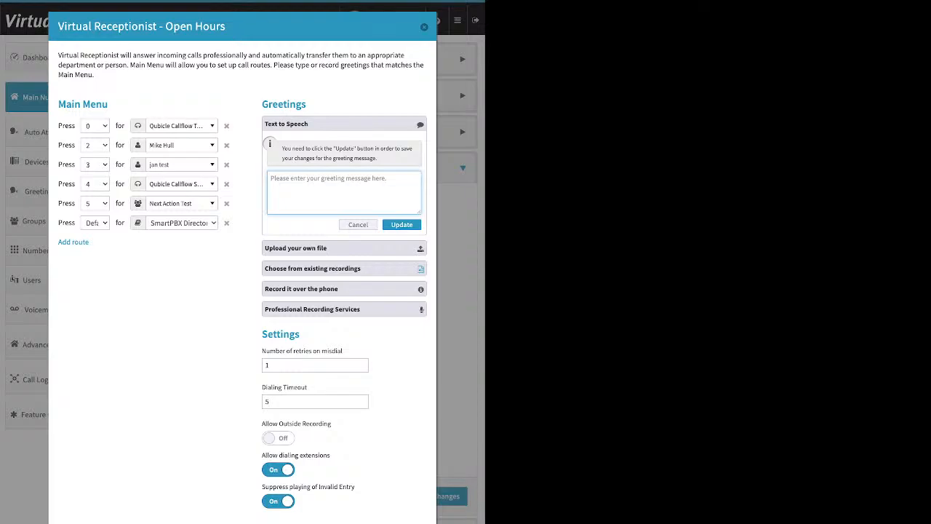
{"action": "left_click_drag", "start_coordinate": [226, 27], "coordinate": [166, 27]}
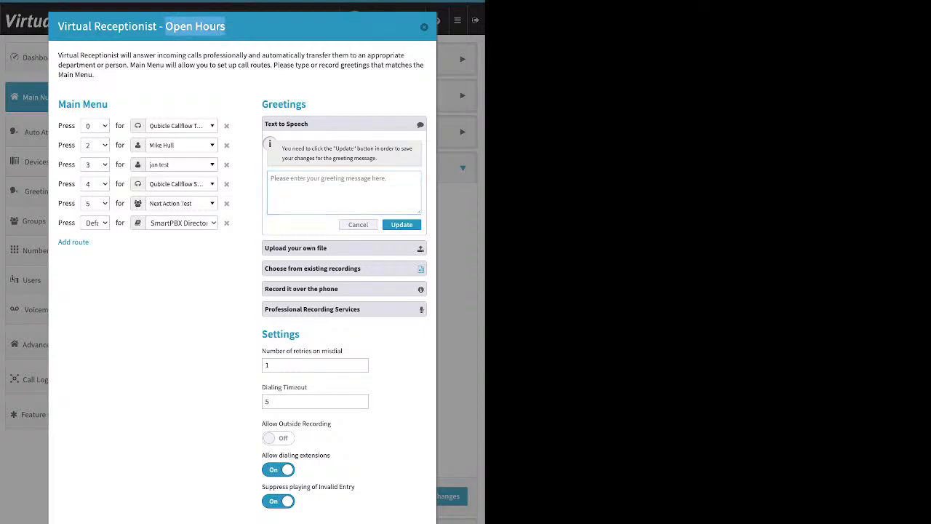
{"action": "left_click", "coordinate": [345, 192]}
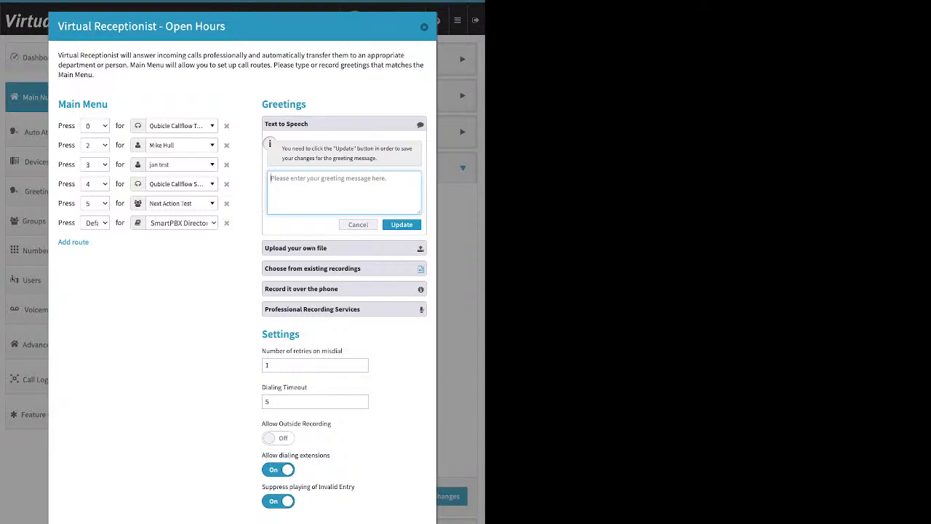
{"action": "left_click", "coordinate": [343, 248]}
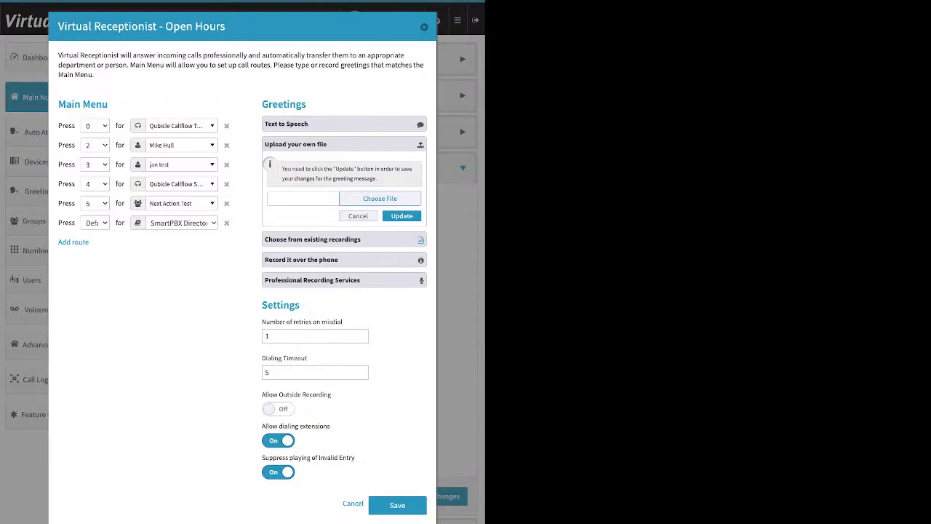
Open the Choose from existing recordings and Record it over the phone greeting options and read their instructions
{"action": "left_click", "coordinate": [344, 239]}
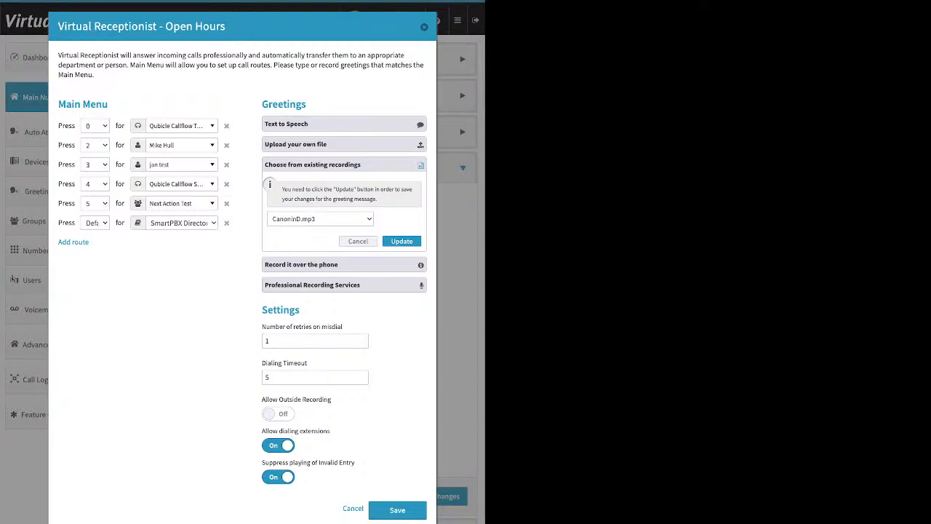
{"action": "left_click", "coordinate": [343, 265]}
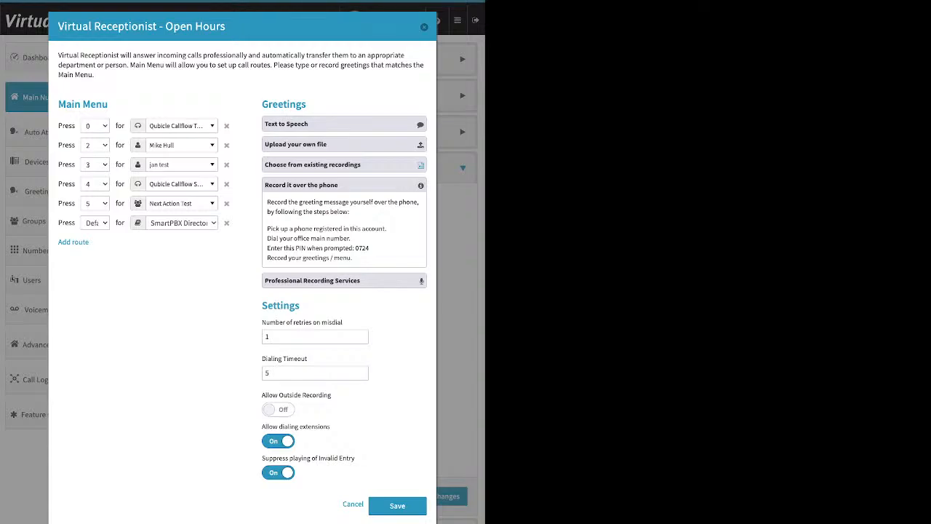
{"action": "left_click_drag", "start_coordinate": [267, 228], "coordinate": [386, 229]}
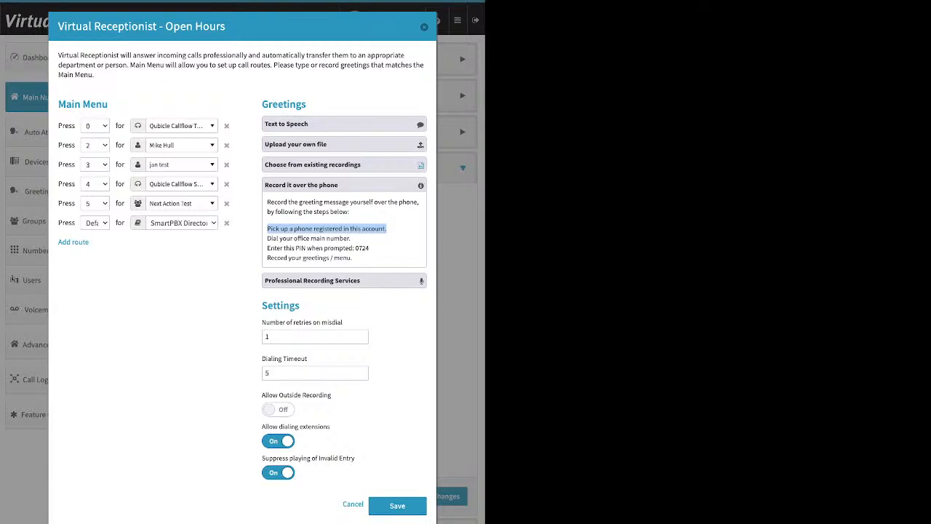
{"action": "left_click_drag", "start_coordinate": [299, 305], "coordinate": [267, 306]}
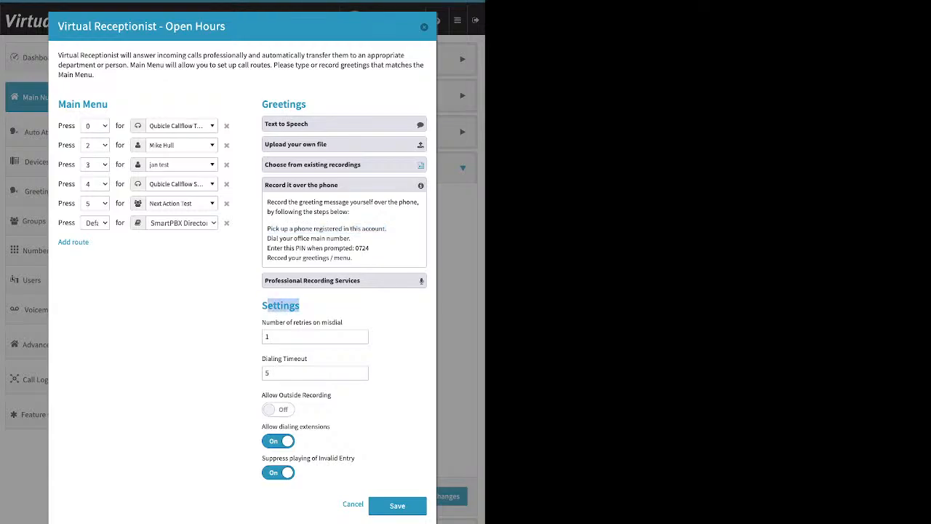
Turn on Allow Outside Recording in the Virtual Receptionist settings
{"action": "left_click_drag", "start_coordinate": [262, 395], "coordinate": [332, 395]}
{"action": "left_click", "coordinate": [278, 409]}
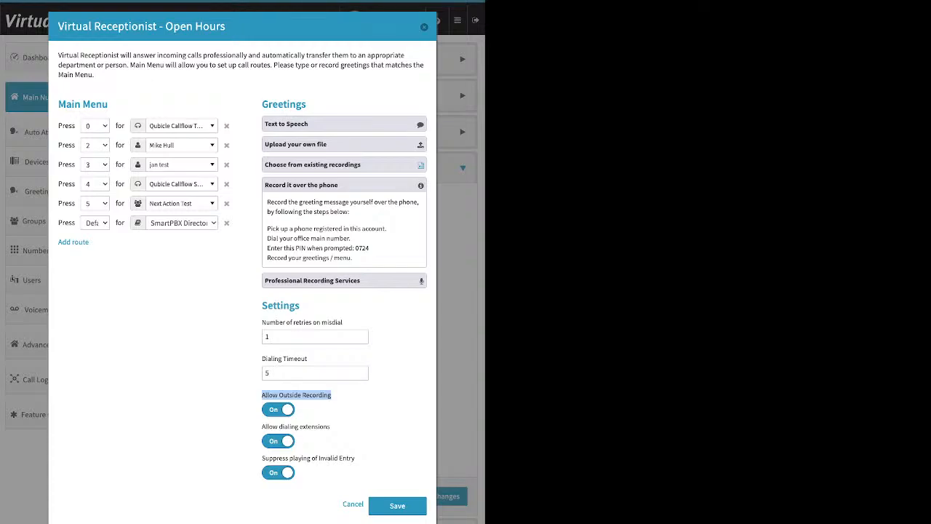
{"action": "left_click", "coordinate": [333, 427]}
{"action": "left_click_drag", "start_coordinate": [357, 248], "coordinate": [354, 248]}
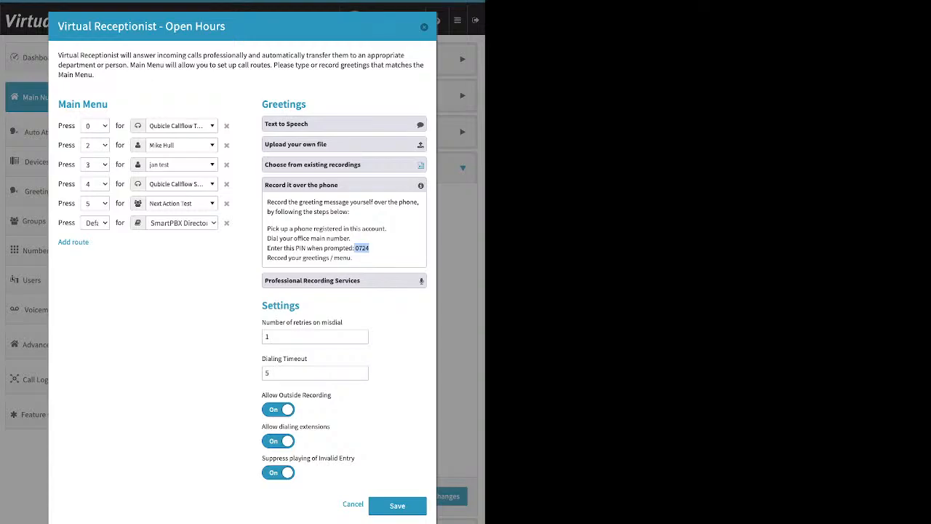
Collapse the phone recording greeting option and examine the Number of retries on misdial and Dialing Timeout settings
{"action": "left_click", "coordinate": [344, 281]}
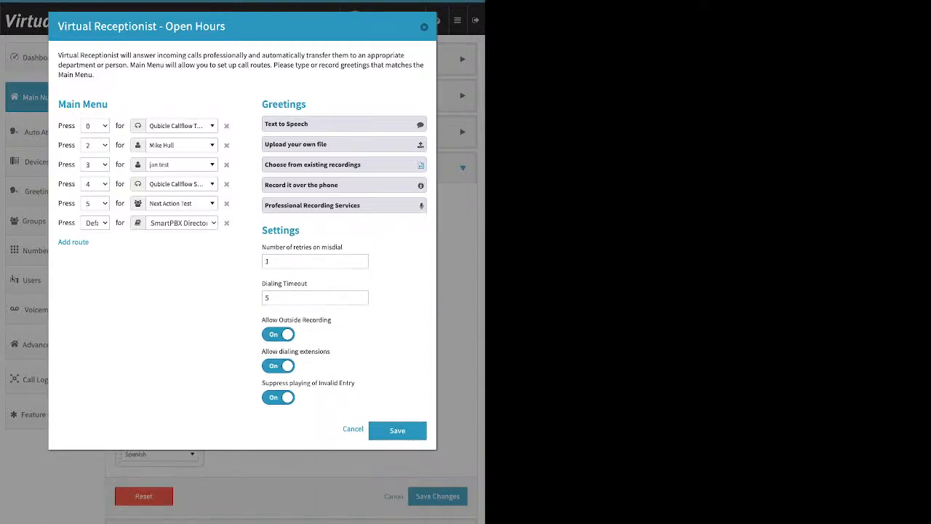
{"action": "left_click_drag", "start_coordinate": [344, 247], "coordinate": [262, 246]}
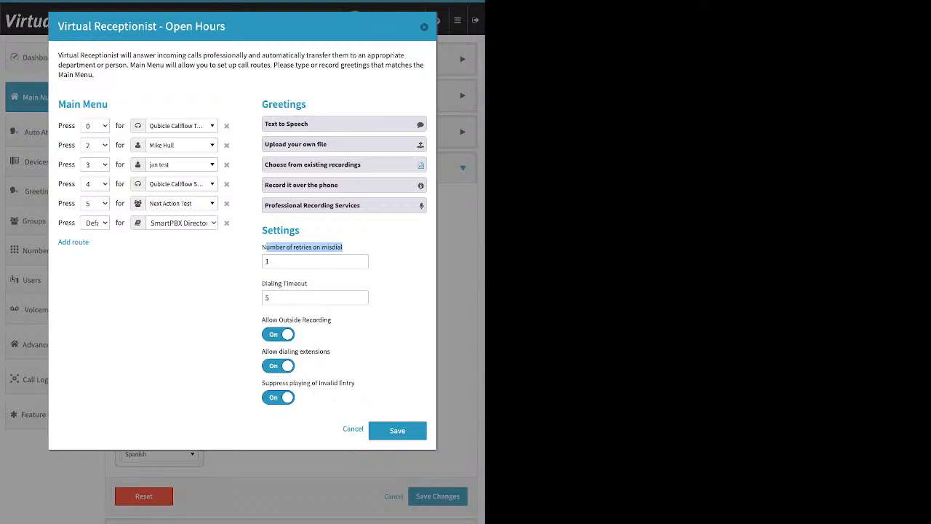
{"action": "left_click_drag", "start_coordinate": [276, 261], "coordinate": [264, 261]}
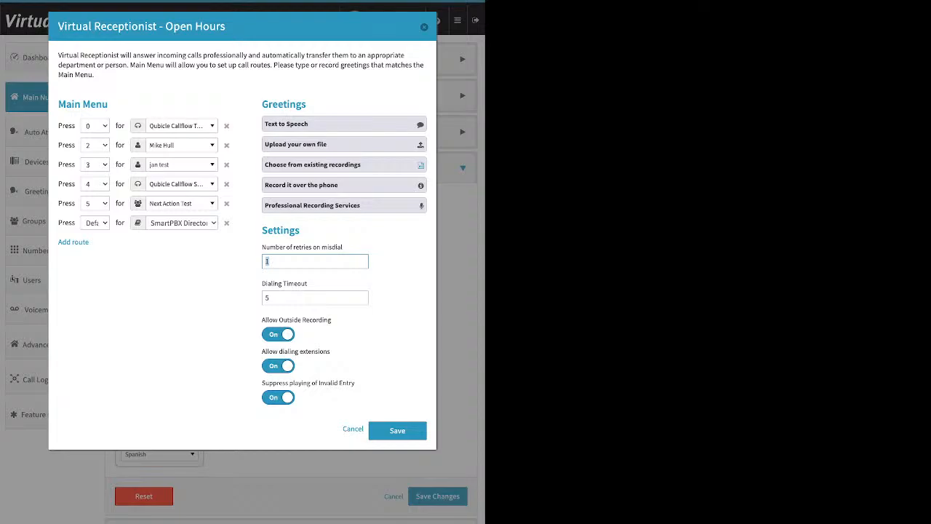
{"action": "left_click_drag", "start_coordinate": [262, 283], "coordinate": [308, 283]}
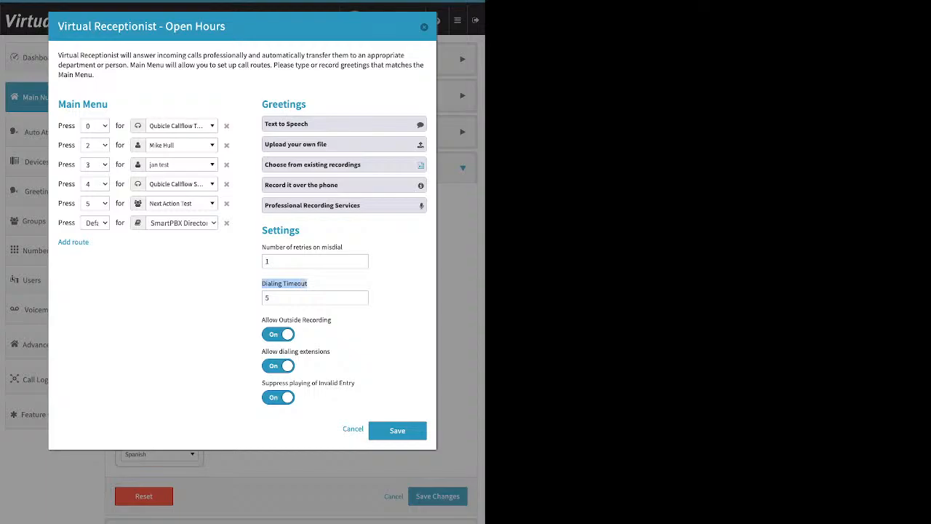
{"action": "left_click", "coordinate": [315, 261]}
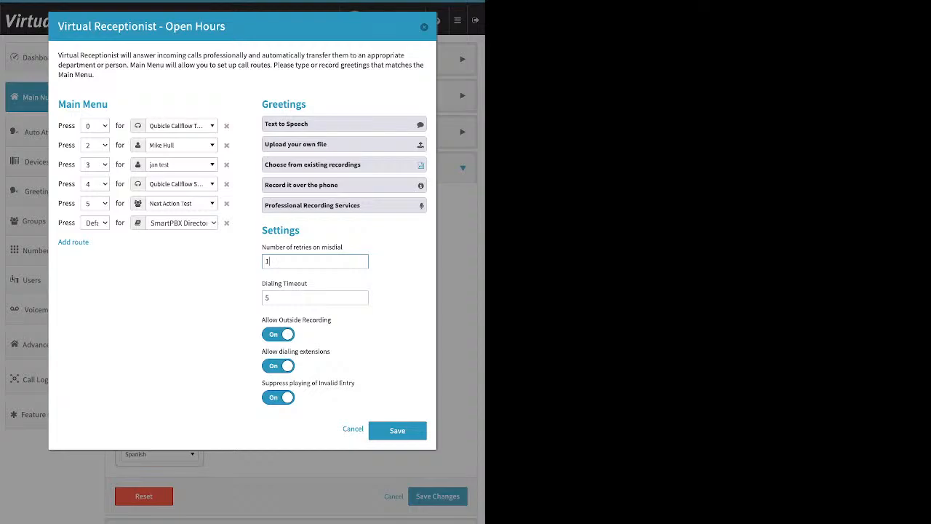
{"action": "triple_click", "coordinate": [284, 284]}
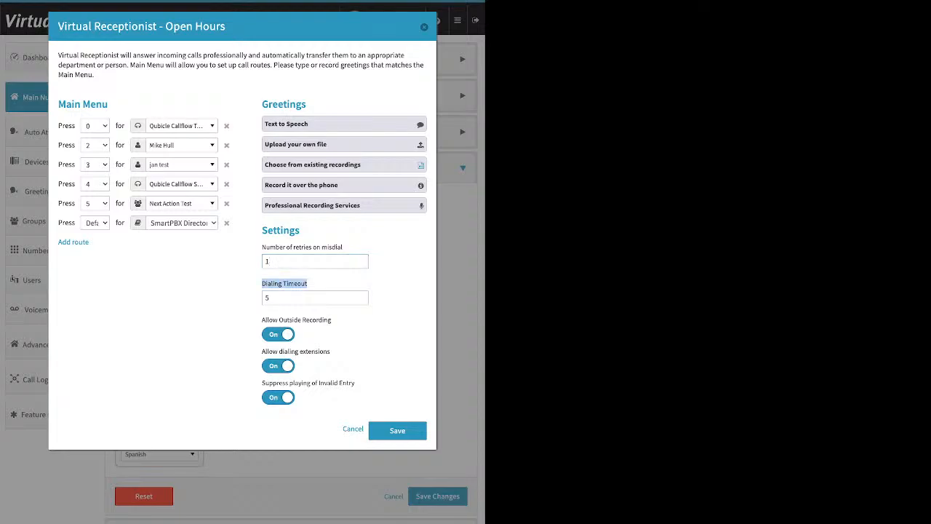
{"action": "left_click", "coordinate": [284, 284]}
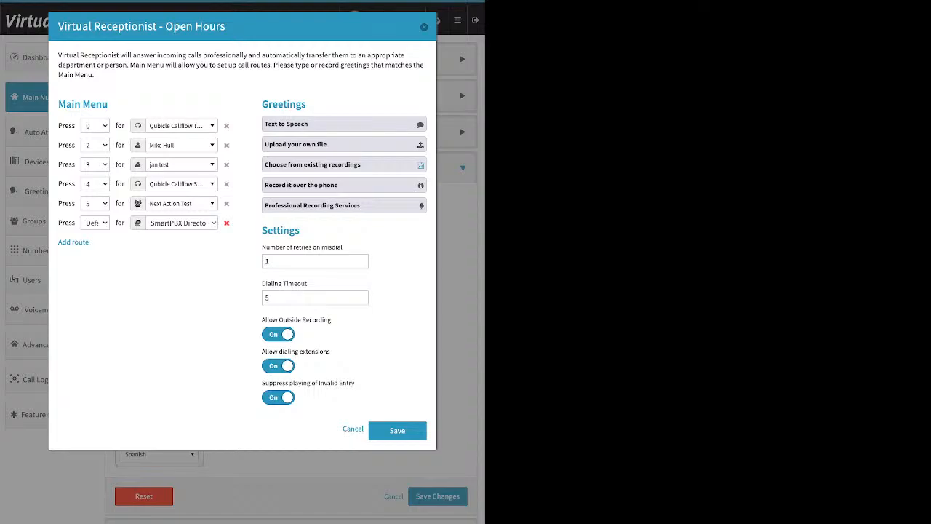
Delete the Default route from the main menu and switch off Suppress playing of Invalid Entry
{"action": "left_click", "coordinate": [226, 223]}
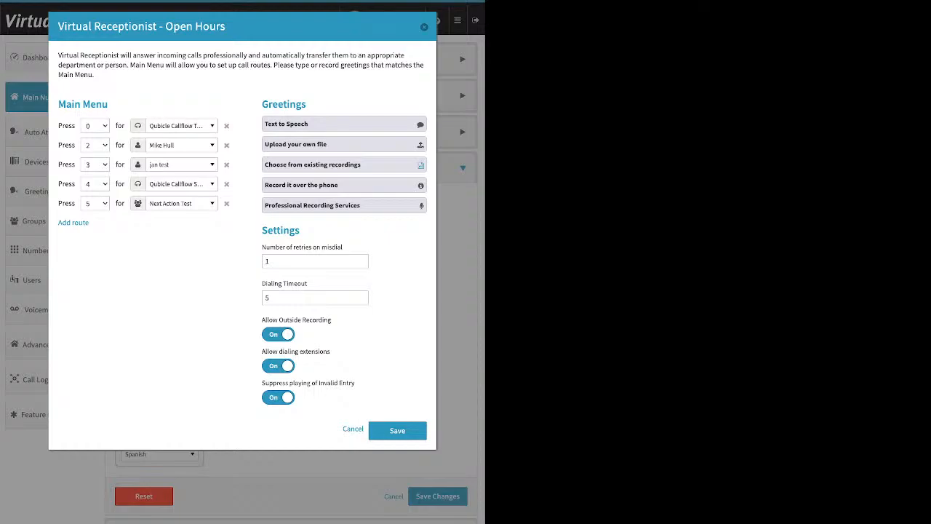
{"action": "left_click", "coordinate": [278, 397]}
Switch off Allow Outside Recording and Allow dialing extensions in the Virtual Receptionist settings
{"action": "triple_click", "coordinate": [284, 284]}
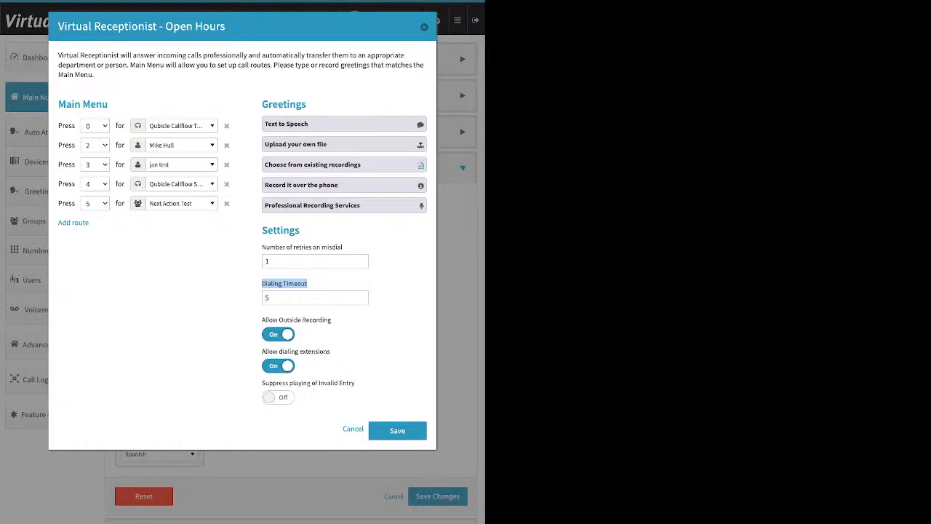
{"action": "left_click", "coordinate": [316, 283]}
{"action": "triple_click", "coordinate": [296, 352]}
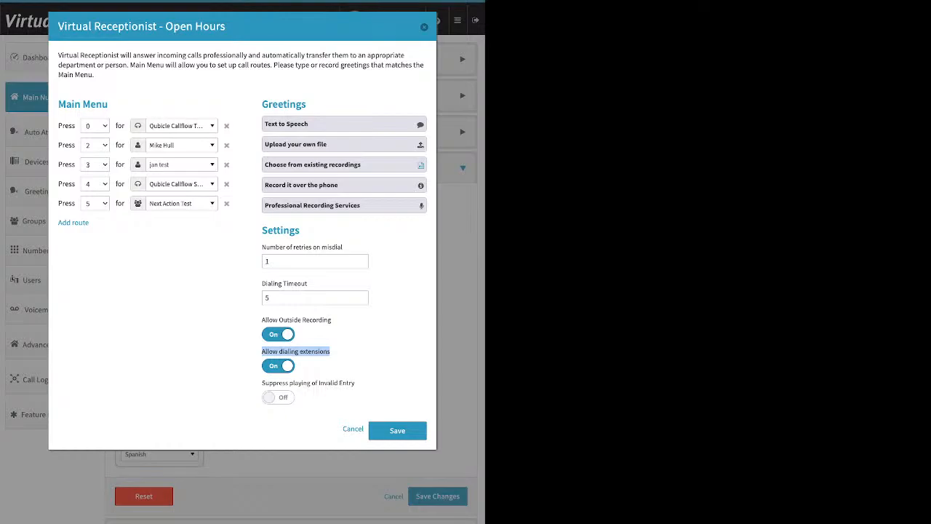
{"action": "left_click", "coordinate": [278, 334]}
{"action": "left_click", "coordinate": [342, 352]}
{"action": "left_click", "coordinate": [278, 366]}
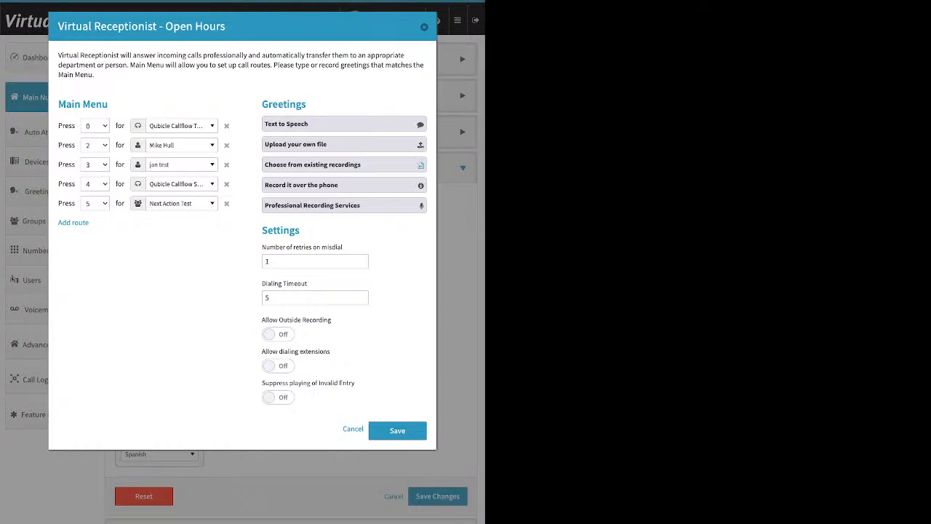
Toggle Suppress playing of Invalid Entry, save the Open Hours Virtual Receptionist, and save the call handling changes
{"action": "left_click_drag", "start_coordinate": [262, 383], "coordinate": [355, 383]}
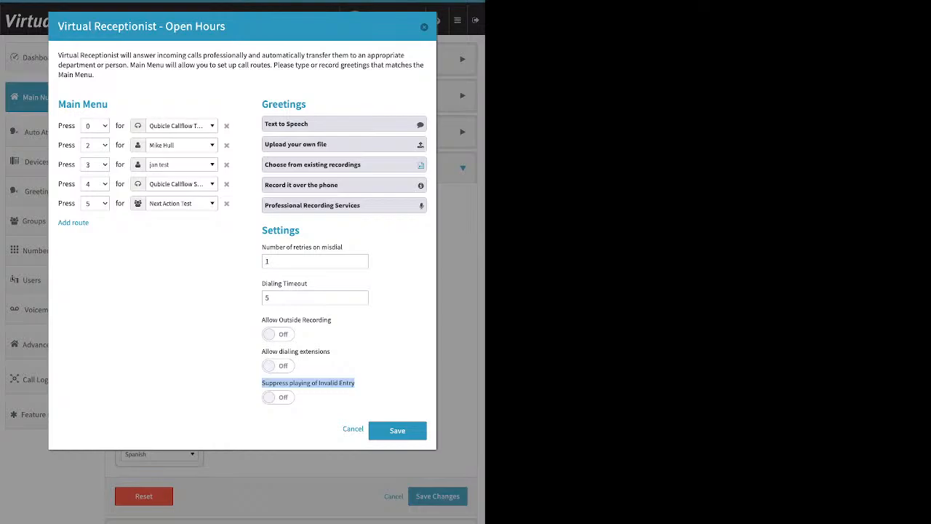
{"action": "left_click", "coordinate": [277, 397]}
{"action": "left_click", "coordinate": [397, 430]}
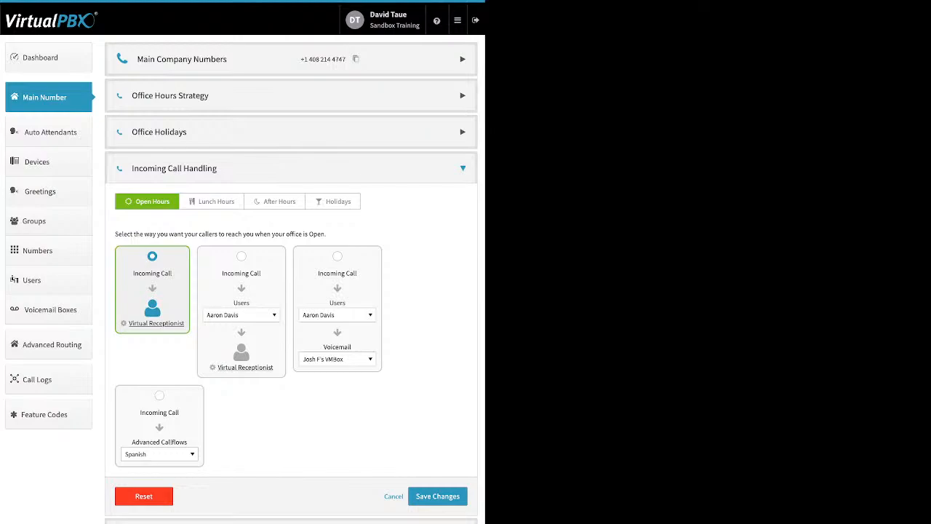
{"action": "left_click", "coordinate": [438, 496]}
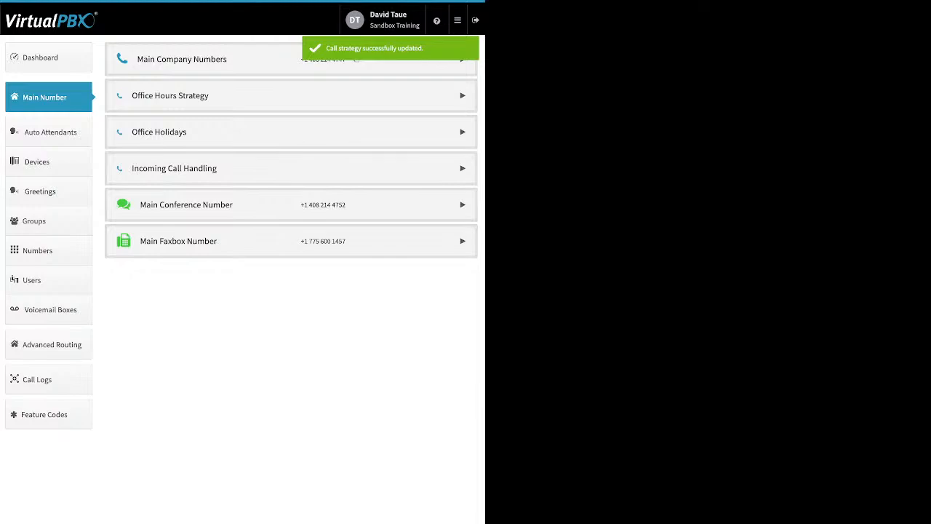
Reopen Incoming Call Handling and select the Users then Virtual Receptionist routing option for Open Hours
{"action": "left_click", "coordinate": [291, 168]}
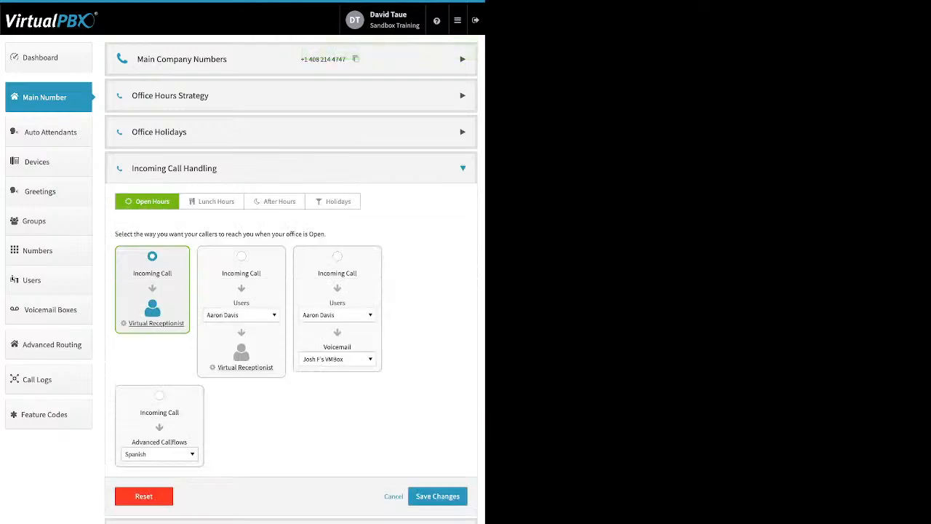
{"action": "left_click", "coordinate": [240, 257]}
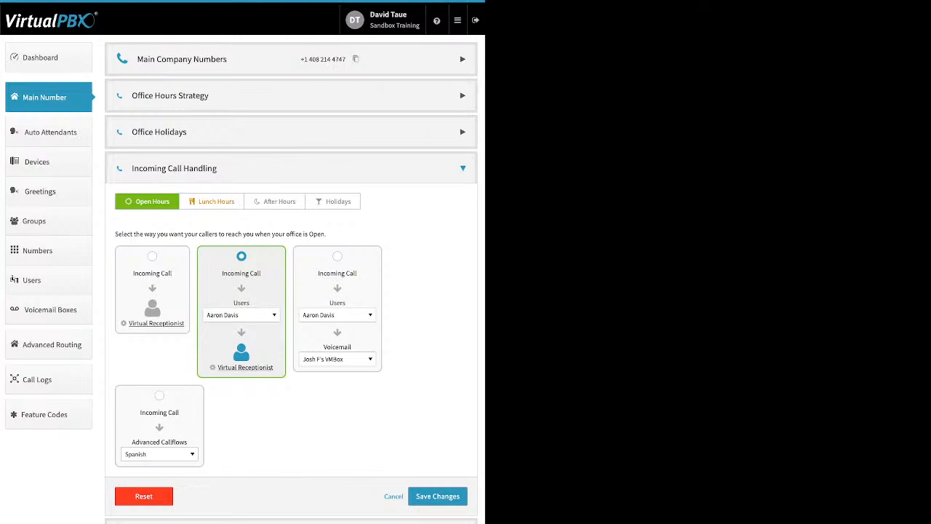
Switch to Lunch Hours and browse the destinations listed in the Groups dropdown of the selected routing option
{"action": "left_click", "coordinate": [211, 201]}
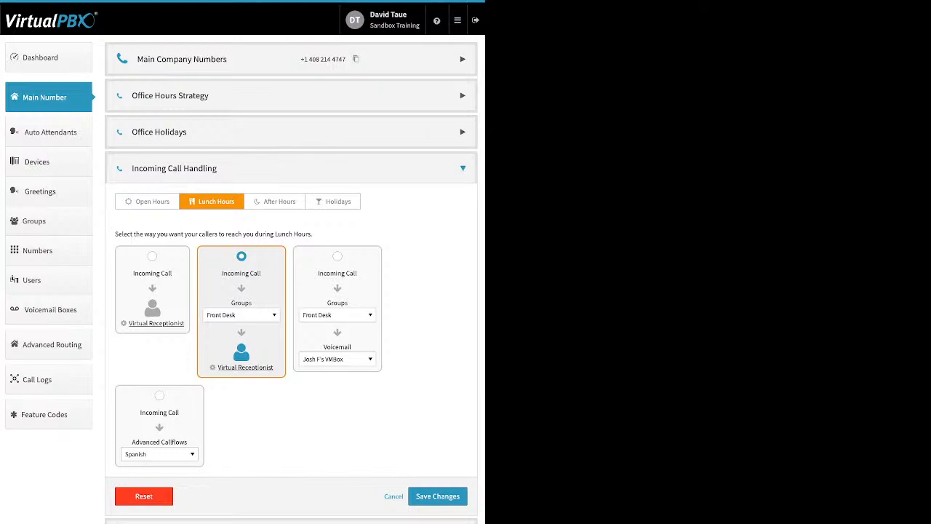
{"action": "left_click", "coordinate": [242, 315]}
{"action": "scroll", "coordinate": [252, 410], "scroll_direction": "up", "scroll_amount": 10}
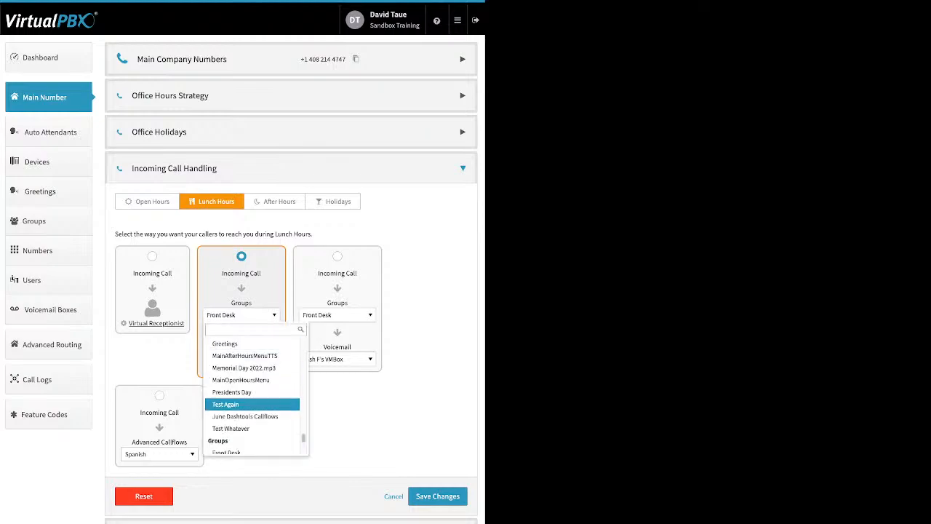
{"action": "scroll", "coordinate": [252, 413], "scroll_direction": "up", "scroll_amount": 5}
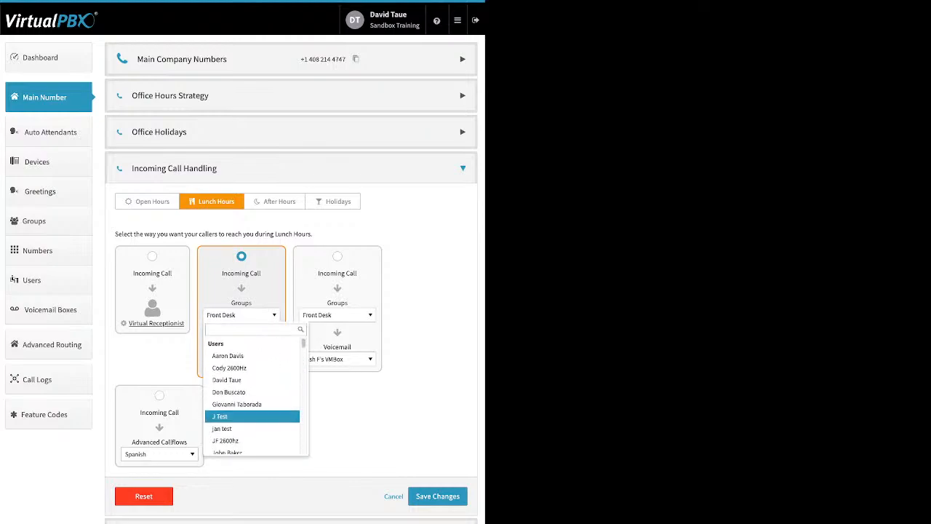
{"action": "scroll", "coordinate": [252, 387], "scroll_direction": "down", "scroll_amount": 1}
{"action": "scroll", "coordinate": [251, 385], "scroll_direction": "down", "scroll_amount": 1}
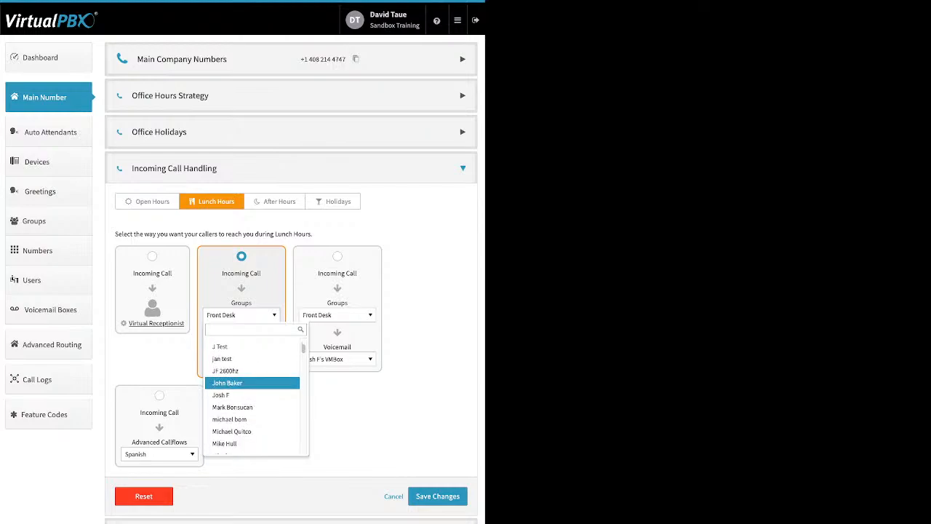
{"action": "scroll", "coordinate": [252, 383], "scroll_direction": "down", "scroll_amount": 3}
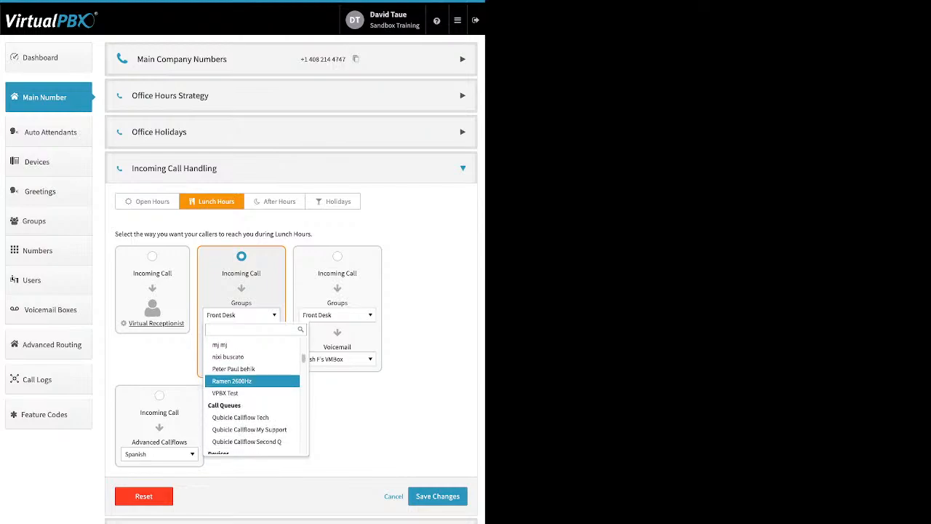
{"action": "scroll", "coordinate": [252, 384], "scroll_direction": "down", "scroll_amount": 2}
{"action": "scroll", "coordinate": [252, 385], "scroll_direction": "down", "scroll_amount": 6}
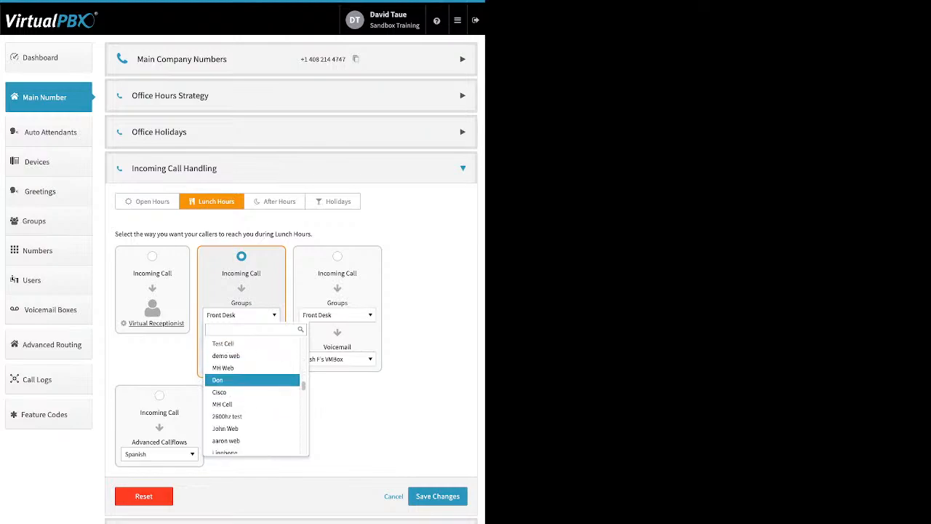
{"action": "scroll", "coordinate": [252, 386], "scroll_direction": "down", "scroll_amount": 4}
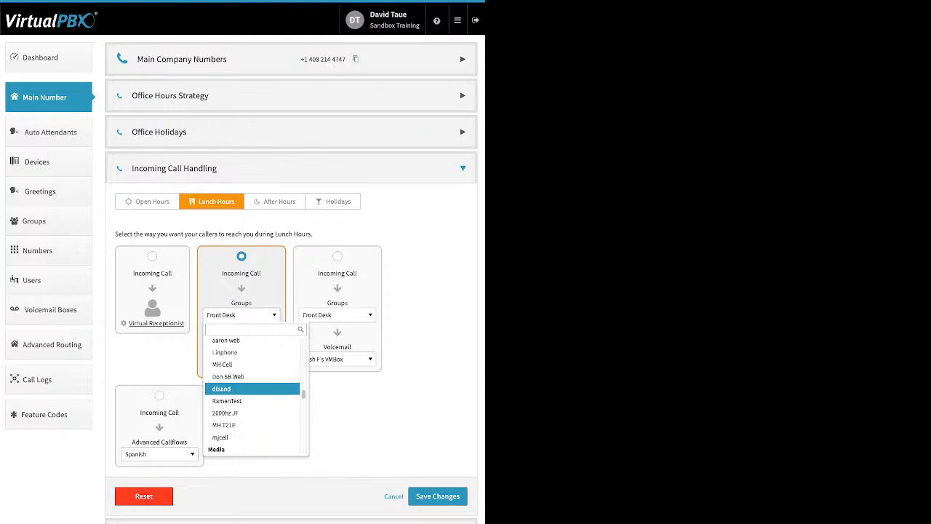
{"action": "scroll", "coordinate": [251, 382], "scroll_direction": "down", "scroll_amount": 4}
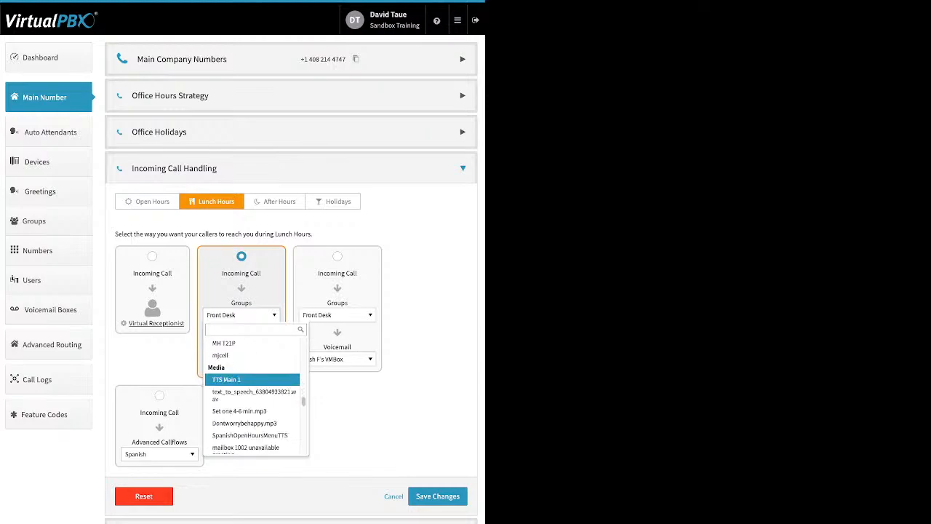
{"action": "scroll", "coordinate": [252, 384], "scroll_direction": "down", "scroll_amount": 6}
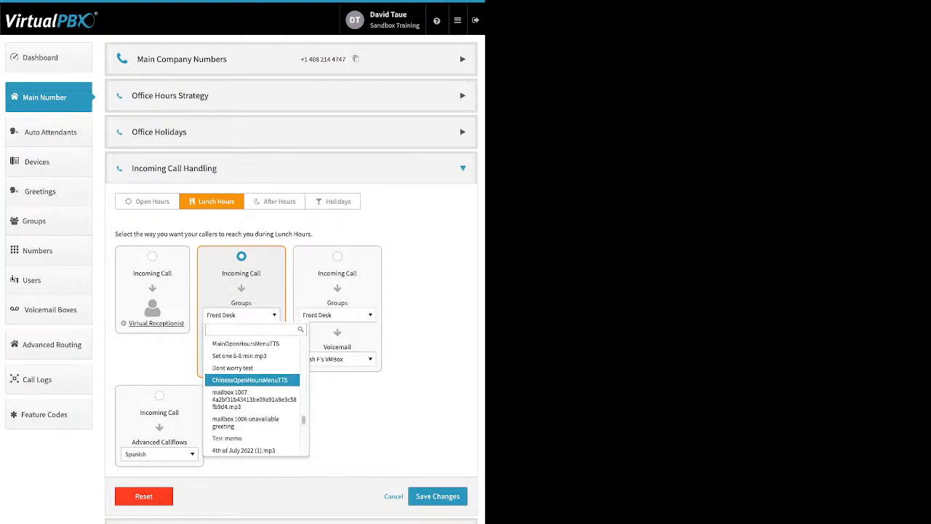
{"action": "scroll", "coordinate": [252, 386], "scroll_direction": "down", "scroll_amount": 8}
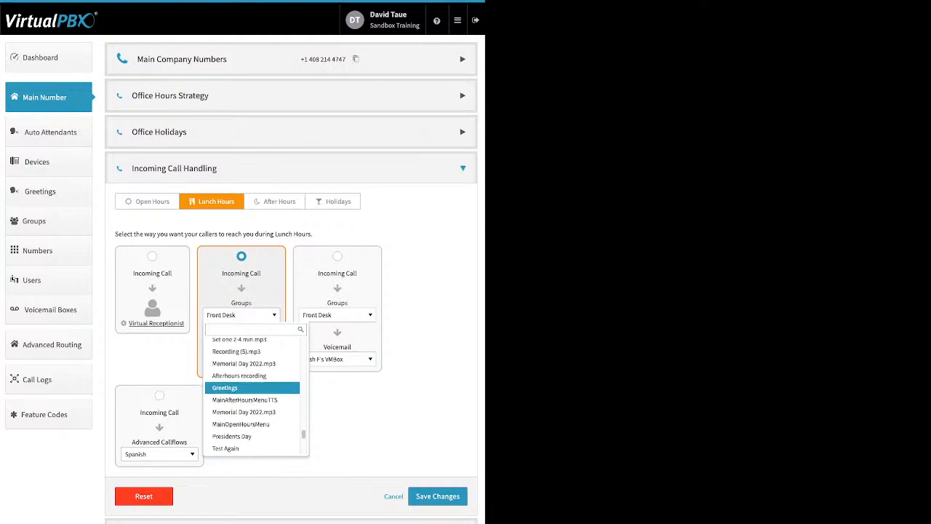
{"action": "scroll", "coordinate": [251, 393], "scroll_direction": "down", "scroll_amount": 3}
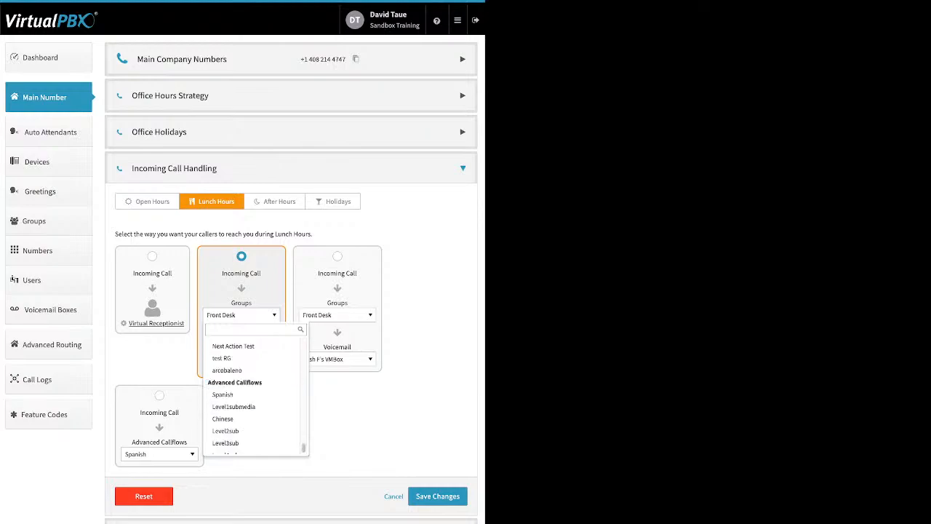
{"action": "scroll", "coordinate": [252, 387], "scroll_direction": "down", "scroll_amount": 1}
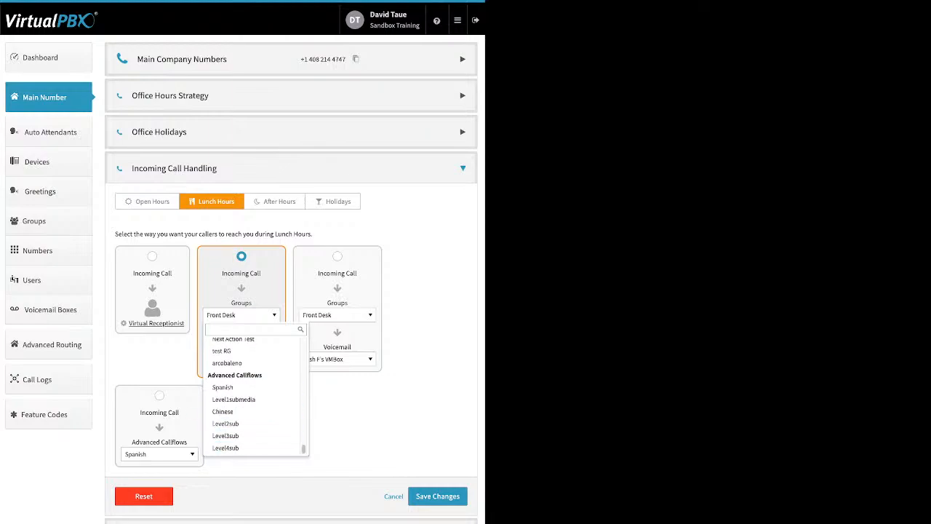
Open the Lunch Hours Virtual Receptionist settings and cancel without changes
{"action": "key", "text": "Escape"}
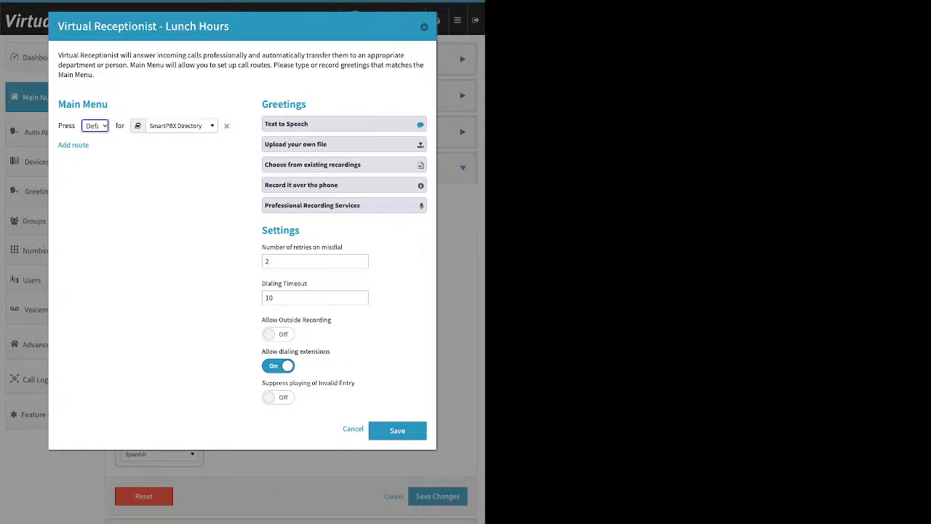
{"action": "left_click", "coordinate": [353, 429]}
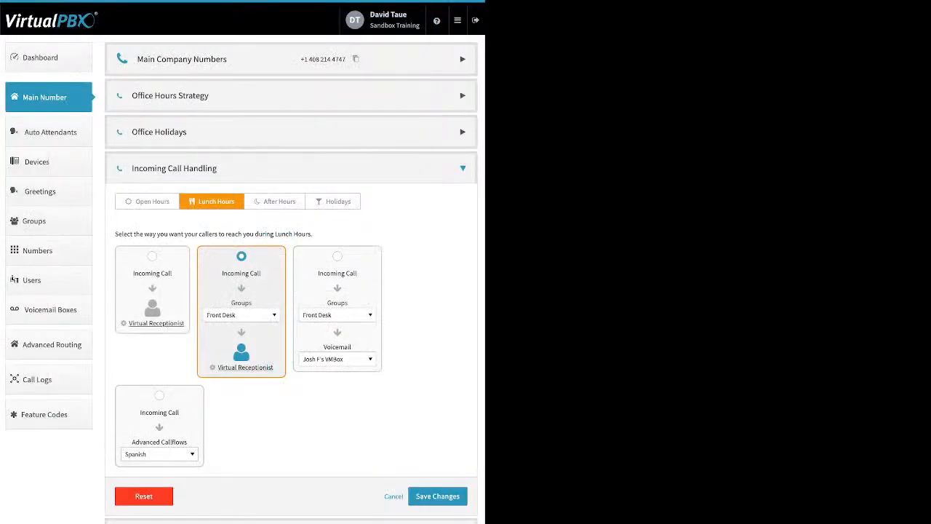
For Lunch Hours, select the group-then-voicemail routing option, set its first destination to Skip to Voicemail, and open the voicemail box list
{"action": "left_click", "coordinate": [337, 256]}
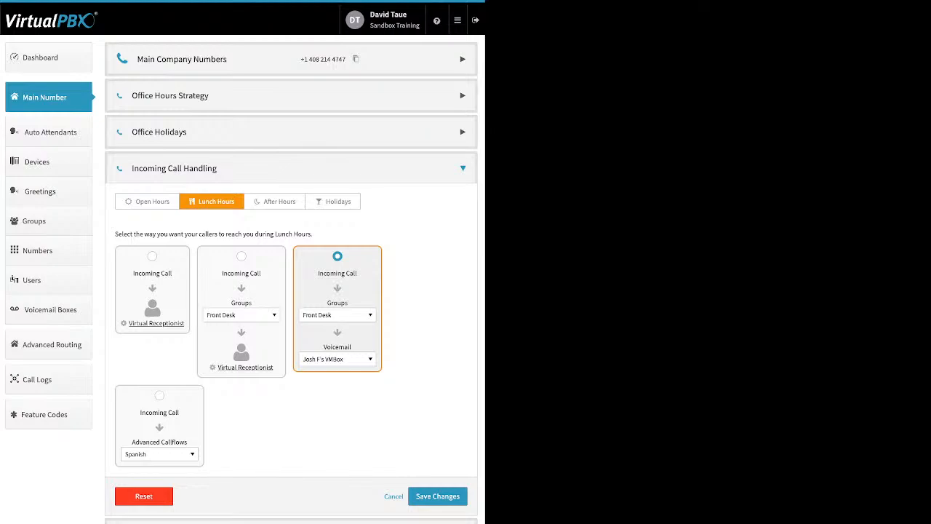
{"action": "left_click", "coordinate": [338, 315]}
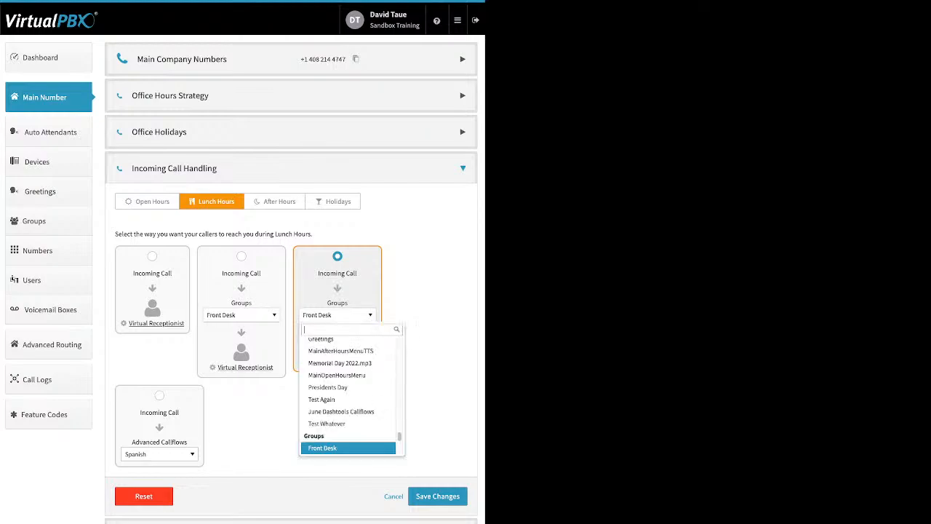
{"action": "scroll", "coordinate": [349, 393], "scroll_direction": "up", "scroll_amount": 15}
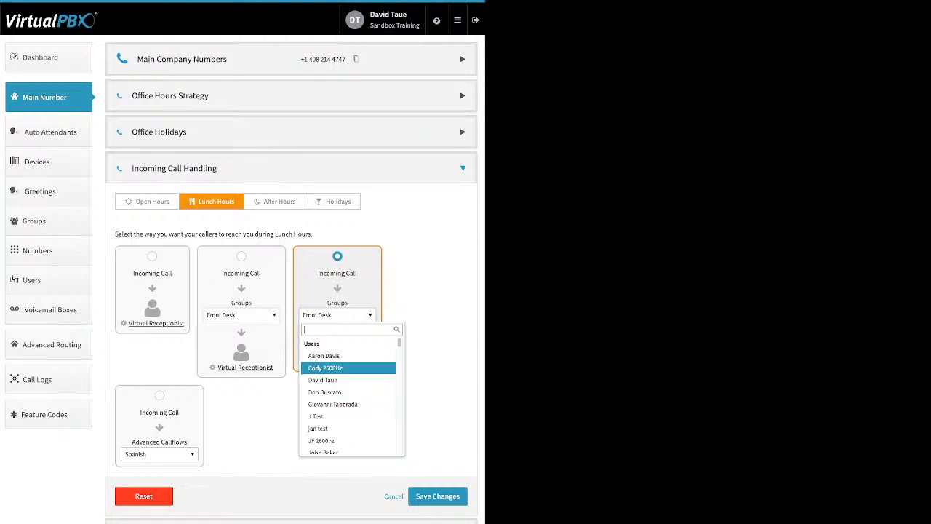
{"action": "scroll", "coordinate": [348, 364], "scroll_direction": "down", "scroll_amount": 3}
{"action": "scroll", "coordinate": [349, 365], "scroll_direction": "down", "scroll_amount": 3}
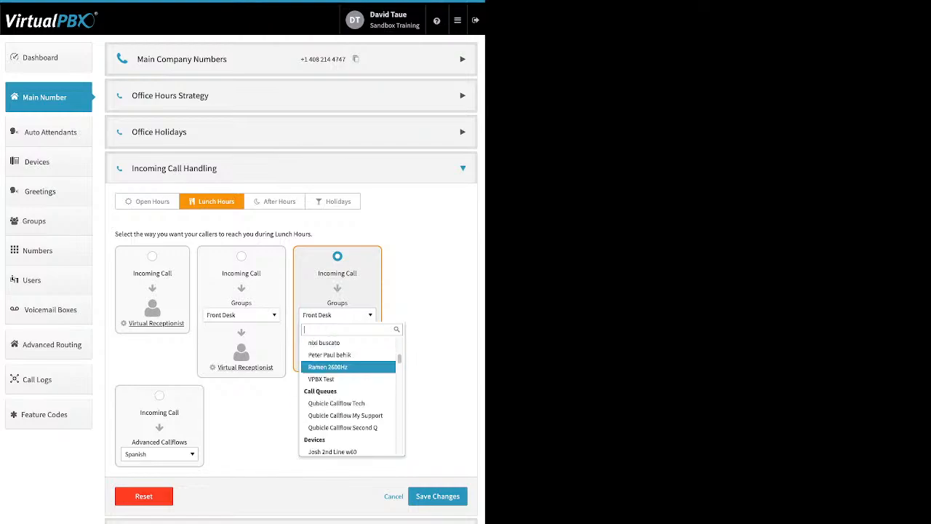
{"action": "scroll", "coordinate": [348, 364], "scroll_direction": "down", "scroll_amount": 5}
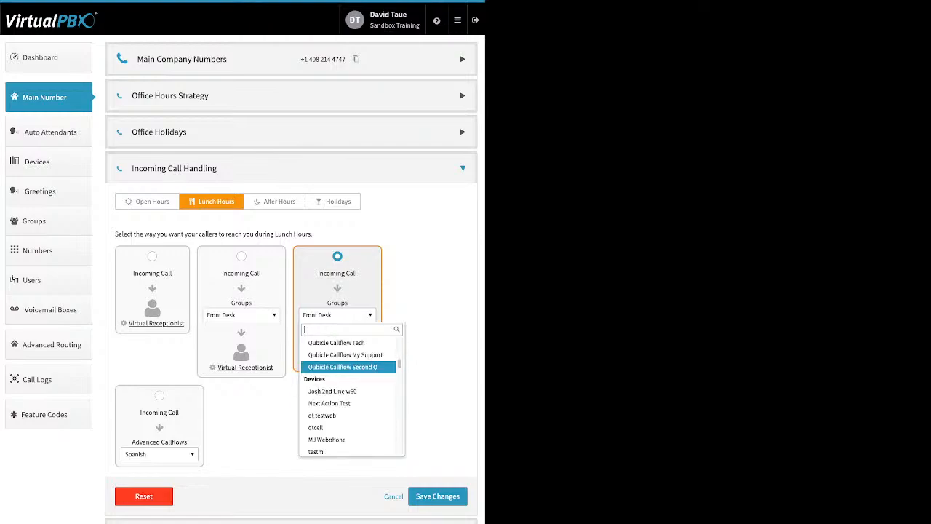
{"action": "scroll", "coordinate": [347, 368], "scroll_direction": "down", "scroll_amount": 3}
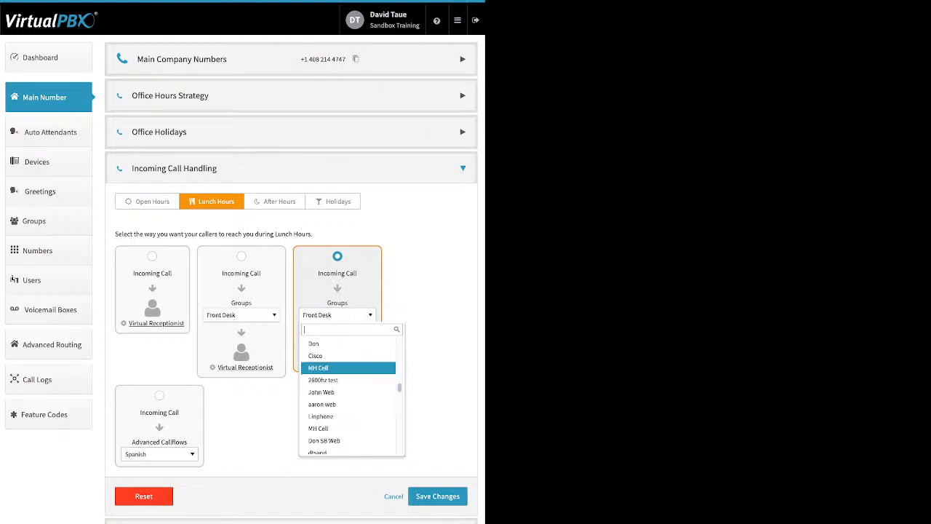
{"action": "scroll", "coordinate": [348, 367], "scroll_direction": "down", "scroll_amount": 12}
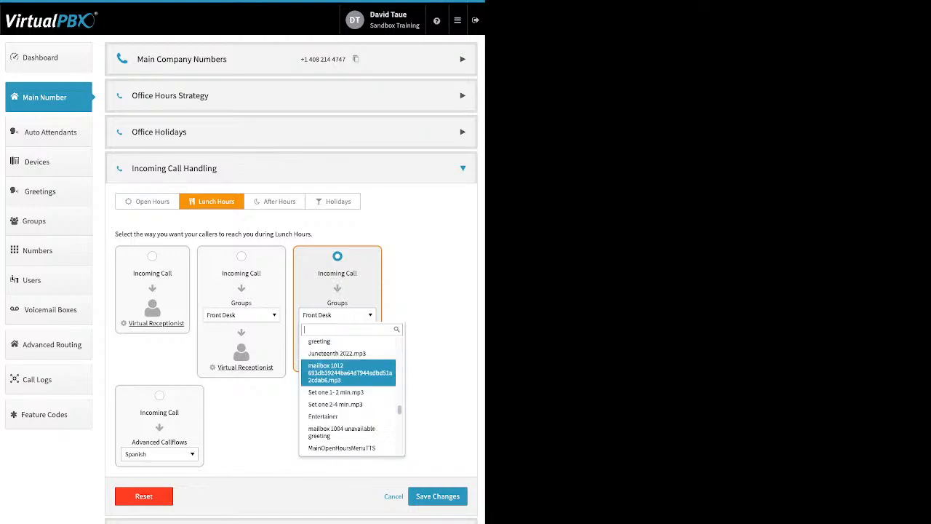
{"action": "scroll", "coordinate": [348, 367], "scroll_direction": "down", "scroll_amount": 10}
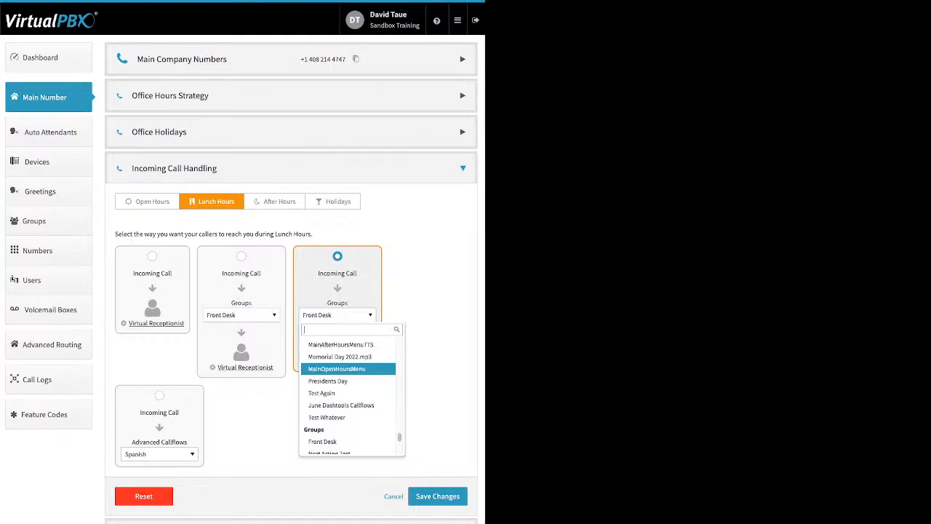
{"action": "scroll", "coordinate": [348, 367], "scroll_direction": "down", "scroll_amount": 2}
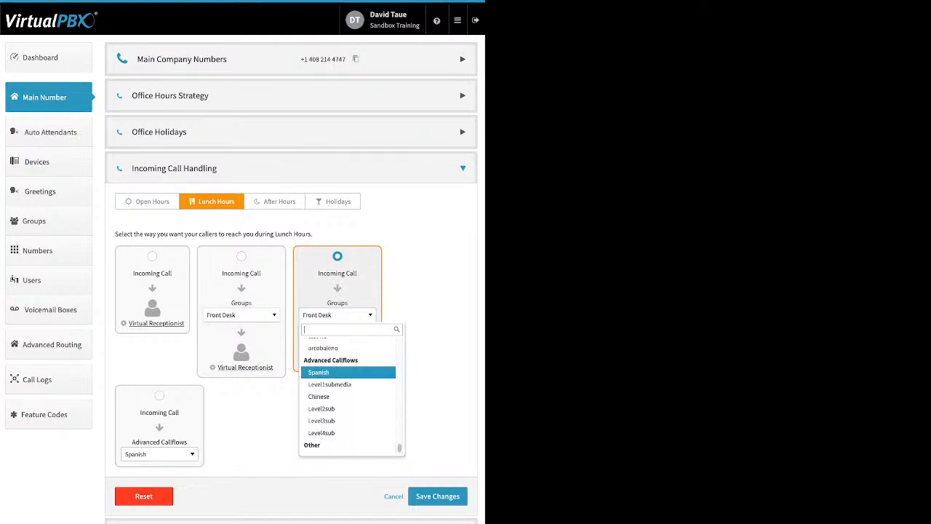
{"action": "scroll", "coordinate": [348, 393], "scroll_direction": "down", "scroll_amount": 1}
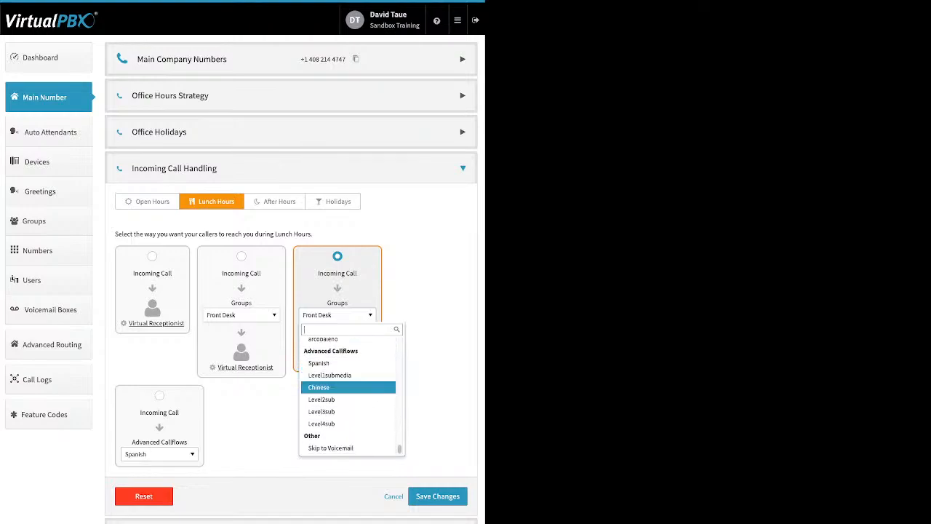
{"action": "left_click", "coordinate": [330, 447]}
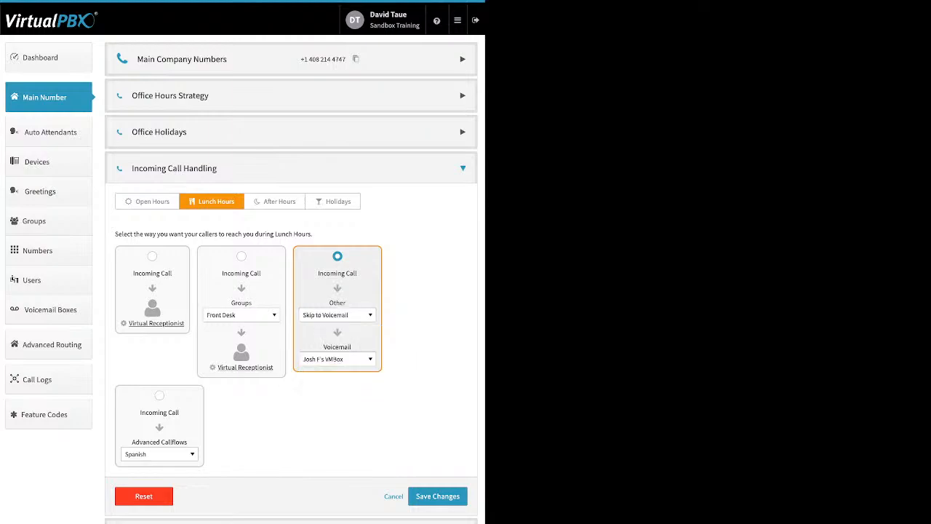
{"action": "left_click", "coordinate": [338, 359]}
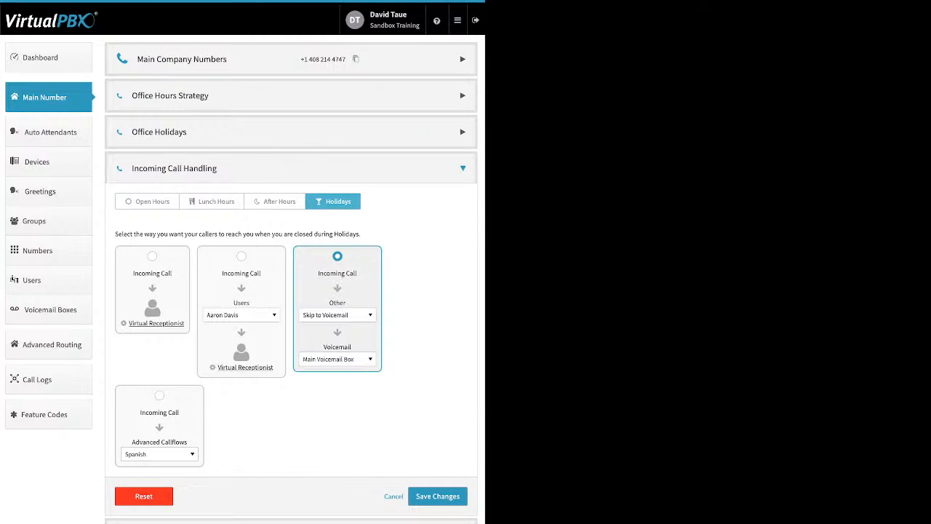
On Holidays, select the Advanced Callflows routing option and browse its callflow list
{"action": "left_click", "coordinate": [159, 396]}
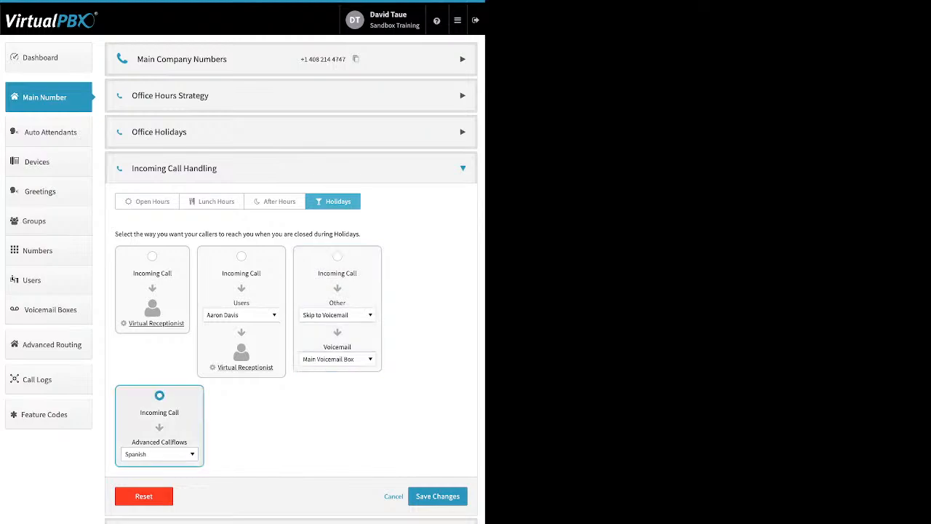
{"action": "left_click", "coordinate": [159, 454]}
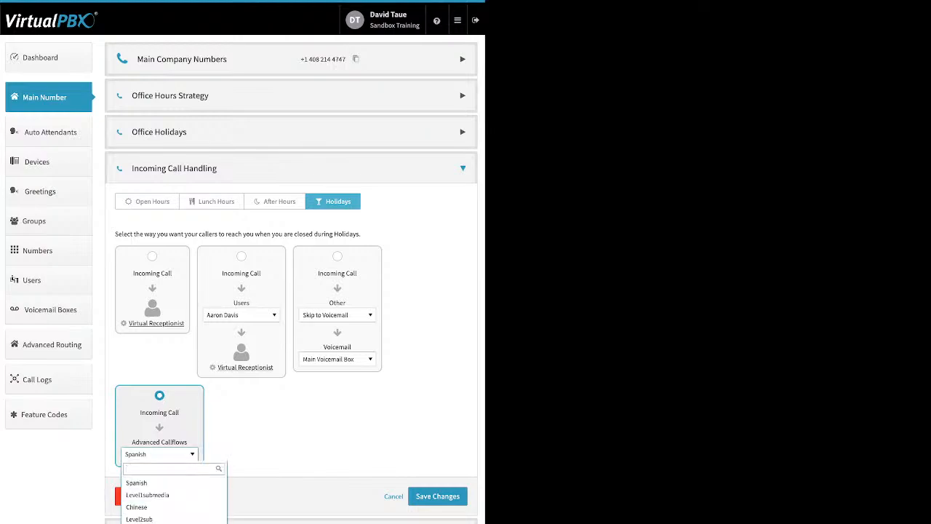
{"action": "key", "text": "Escape"}
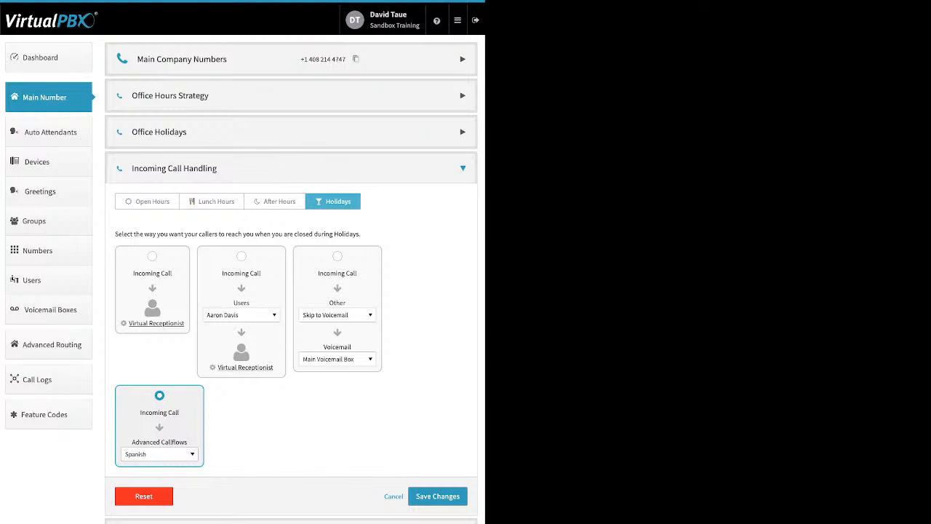
Reselect the Skip to Voicemail routing option for Holidays and save the call handling changes
{"action": "left_click", "coordinate": [338, 256]}
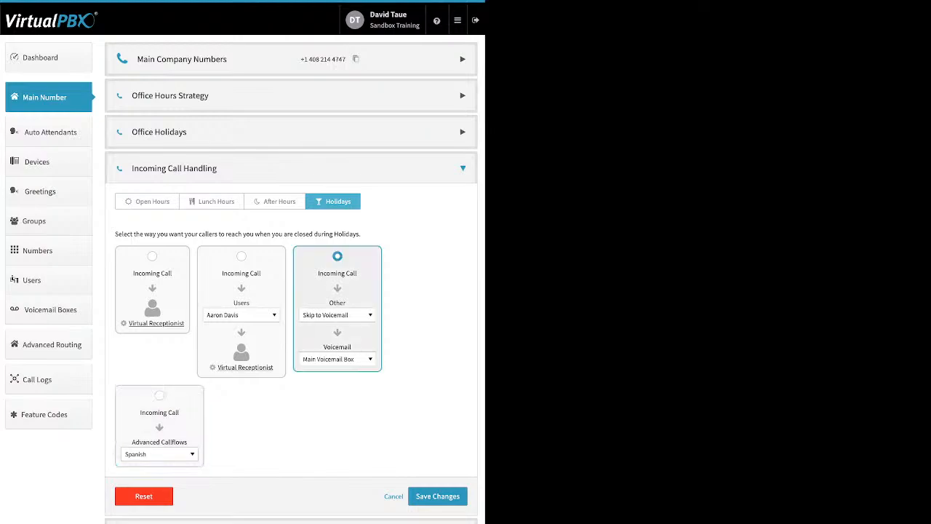
{"action": "left_click", "coordinate": [438, 496]}
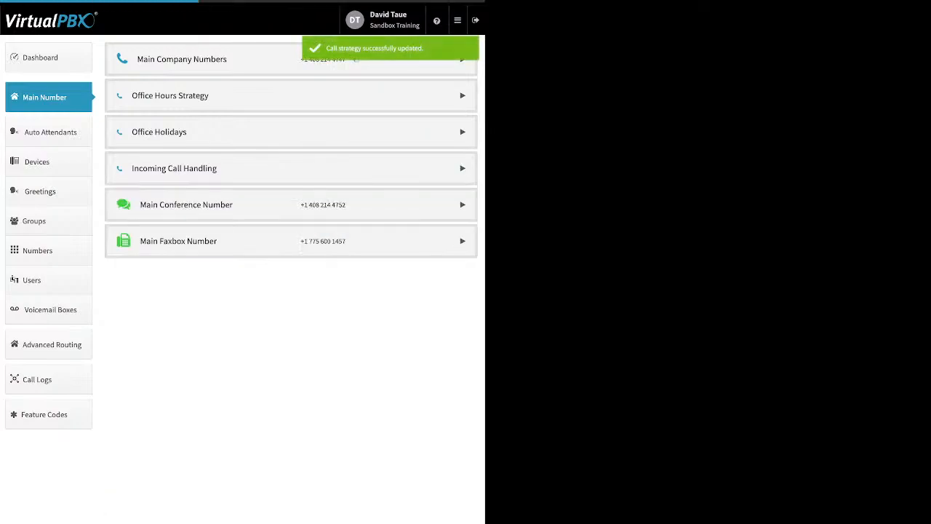
Expand Main Conference Number and open its Custom Conference Greeting, toggling it on and off before closing it
{"action": "left_click", "coordinate": [462, 205]}
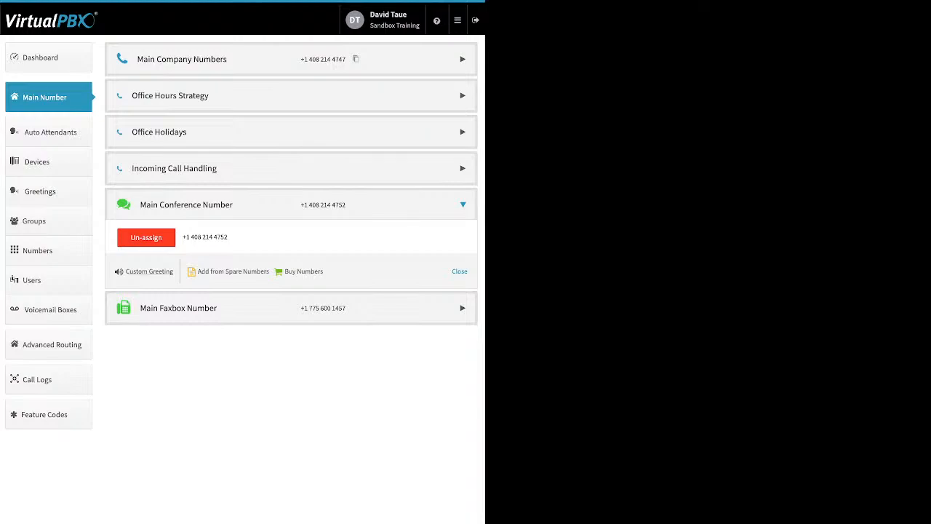
{"action": "left_click", "coordinate": [150, 272]}
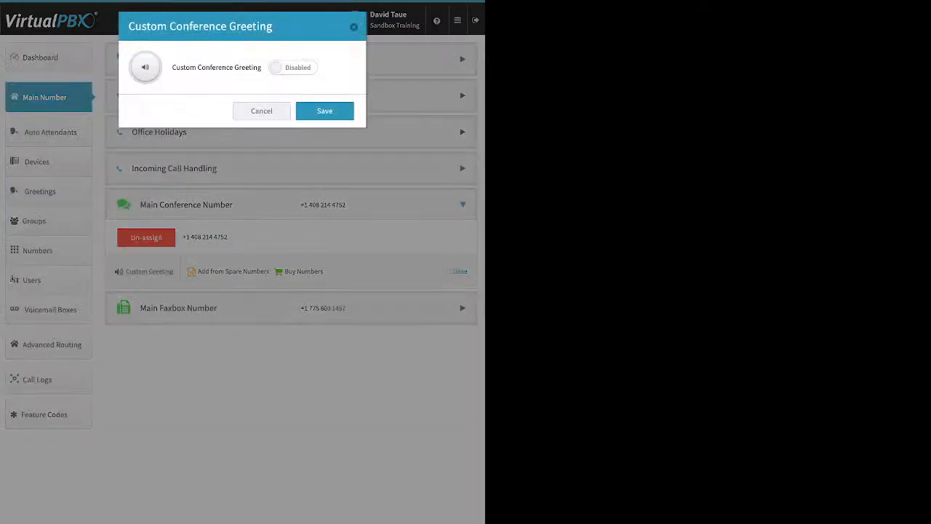
{"action": "left_click", "coordinate": [293, 68]}
{"action": "left_click", "coordinate": [242, 149]}
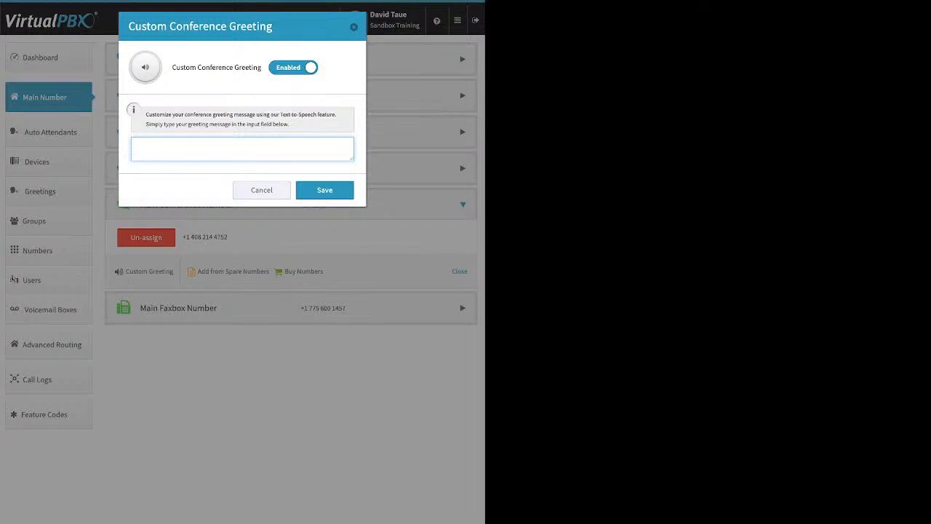
{"action": "left_click", "coordinate": [293, 68]}
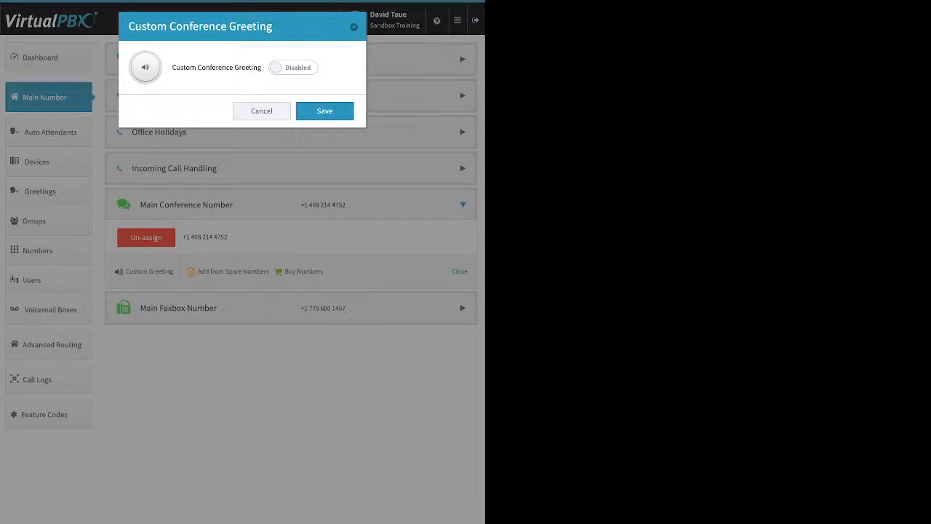
{"action": "key", "text": "Escape"}
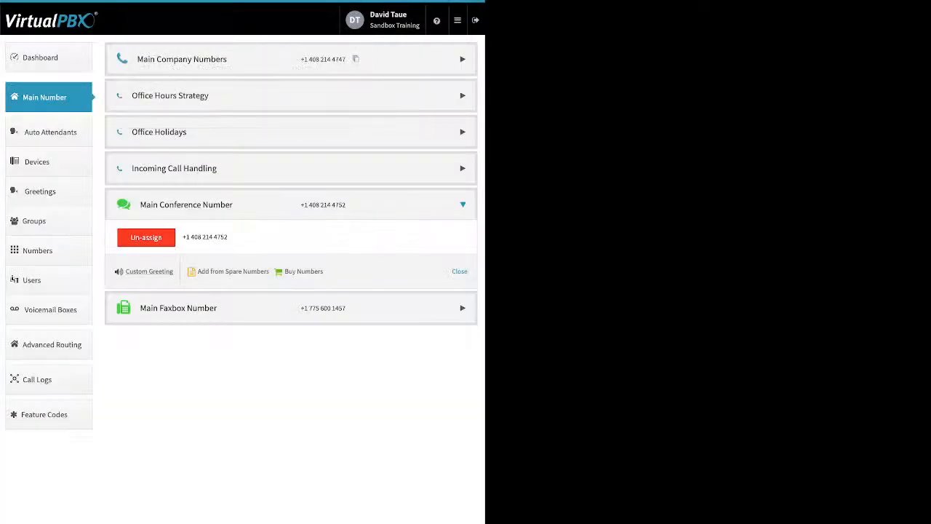
Expand Main Faxbox Number and open Edit Faxbox to review the Inbound Notification Email and Email Permissions fields, then close it
{"action": "left_click", "coordinate": [463, 308]}
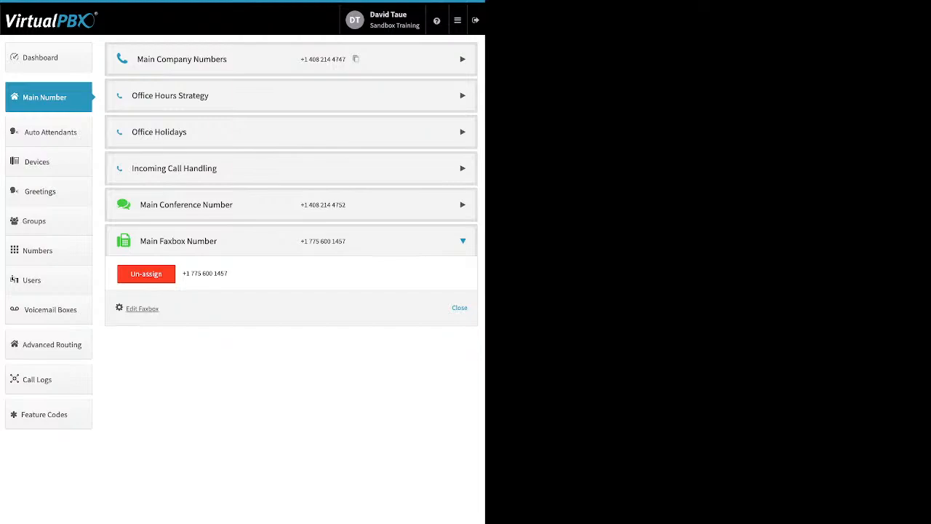
{"action": "left_click", "coordinate": [141, 308]}
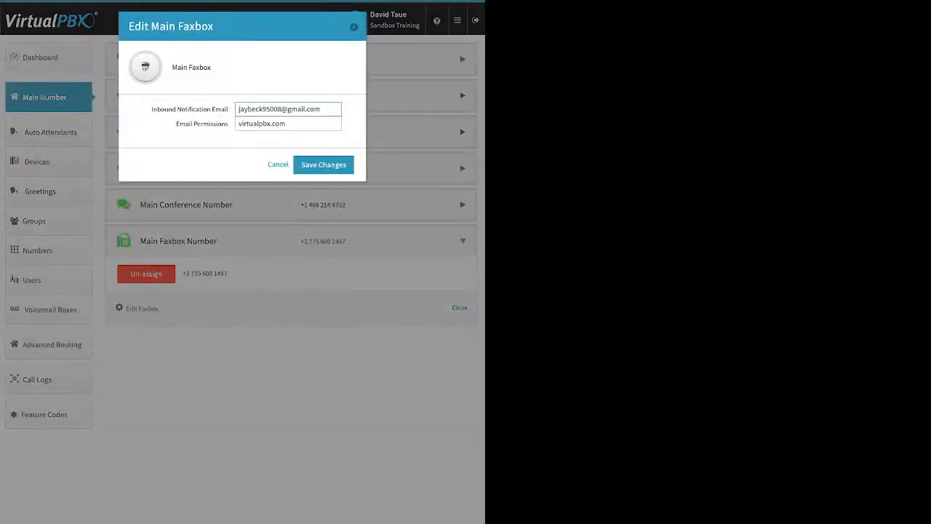
{"action": "left_click_drag", "start_coordinate": [152, 109], "coordinate": [226, 109]}
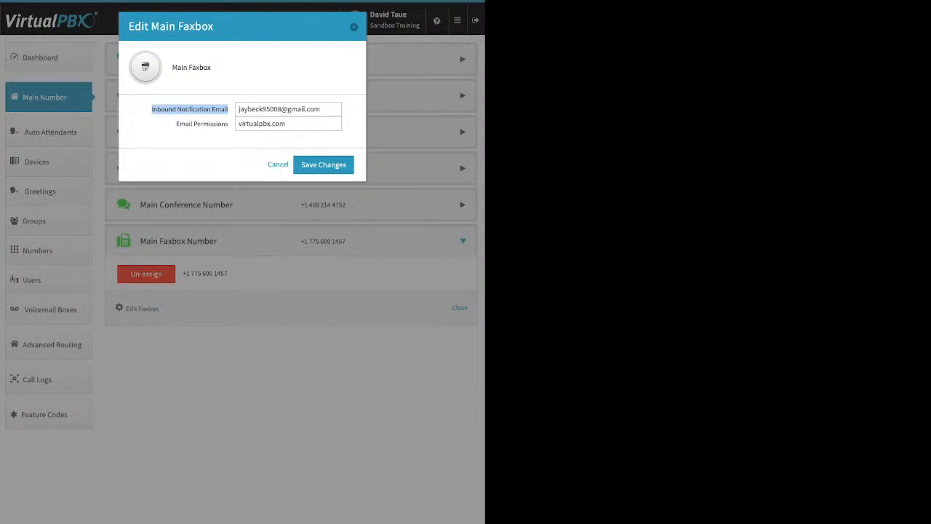
{"action": "left_click_drag", "start_coordinate": [175, 123], "coordinate": [227, 124]}
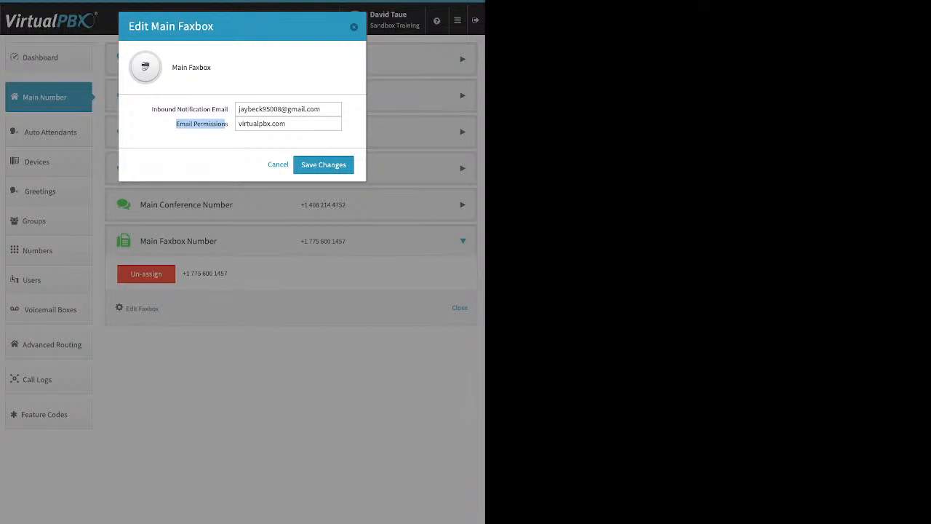
{"action": "key", "text": "Escape"}
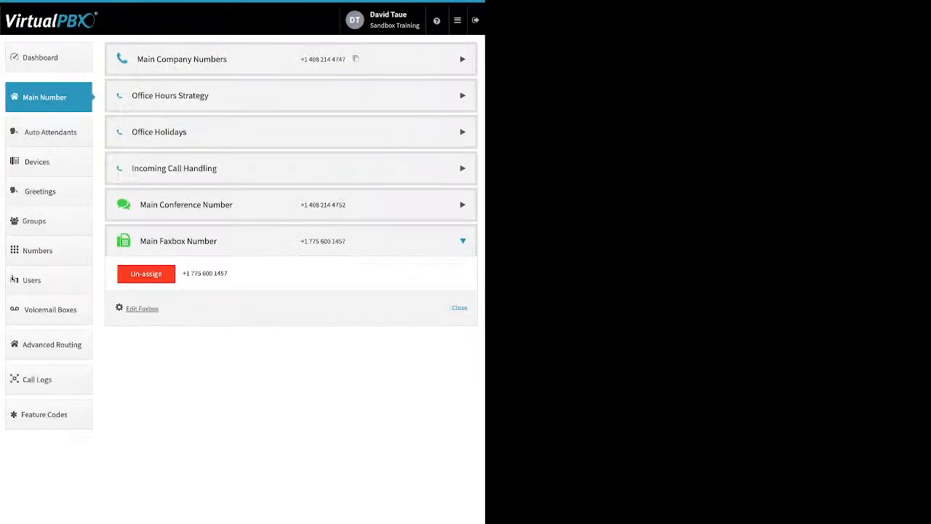
Go to Auto Attendants and open the new attendant dialog, then close it without creating one
{"action": "left_click", "coordinate": [50, 133]}
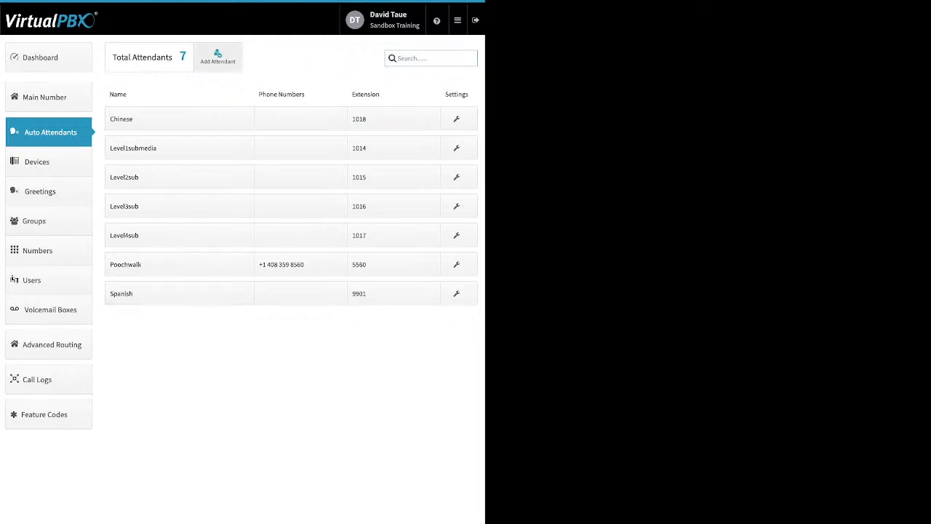
{"action": "left_click", "coordinate": [217, 56]}
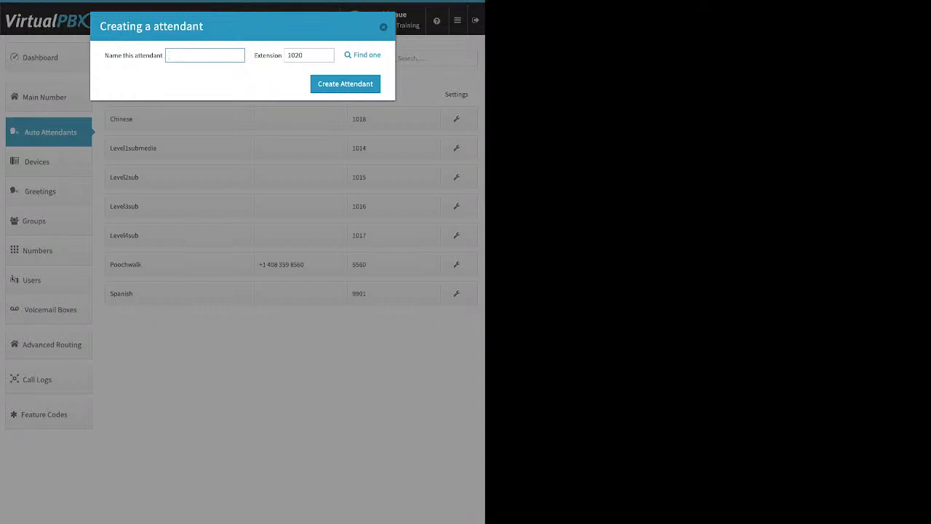
{"action": "left_click", "coordinate": [384, 27]}
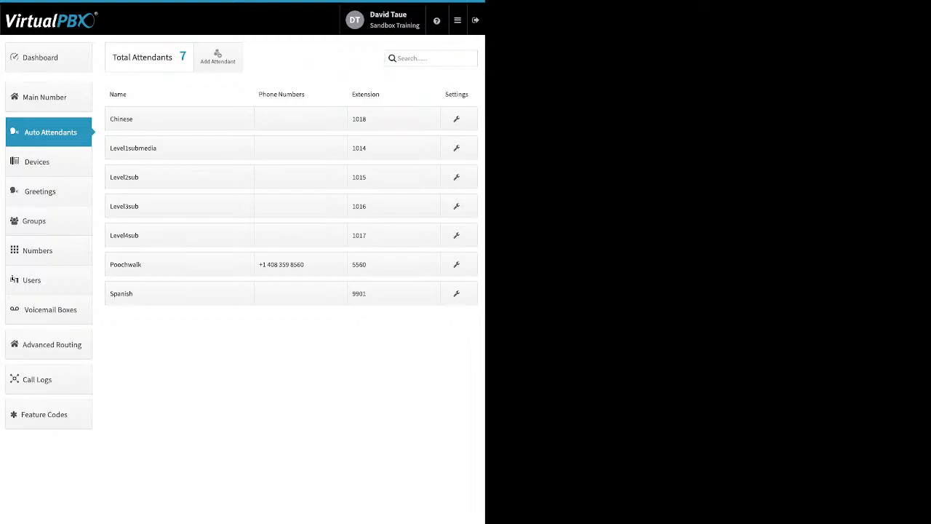
Open the Poochwalk attendant's settings and toggle its Main Menu availability on and back off
{"action": "left_click", "coordinate": [175, 264]}
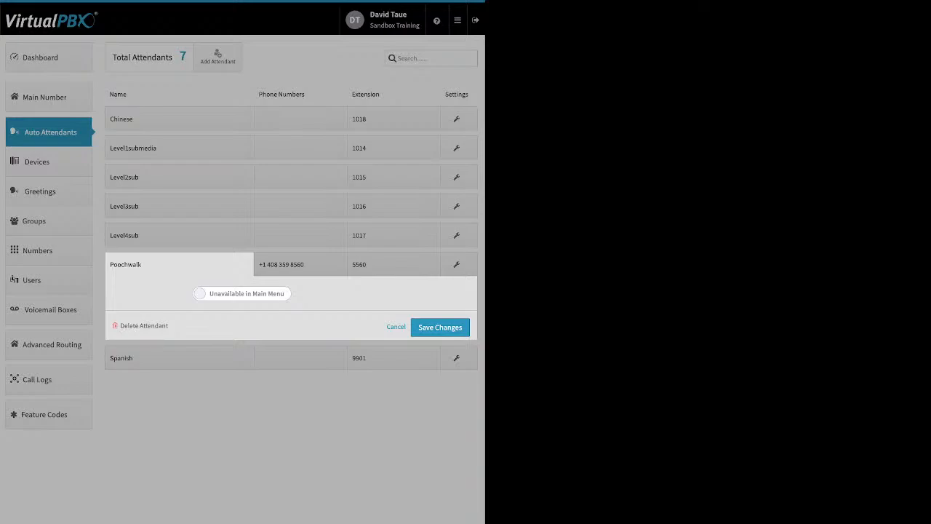
{"action": "left_click", "coordinate": [241, 293]}
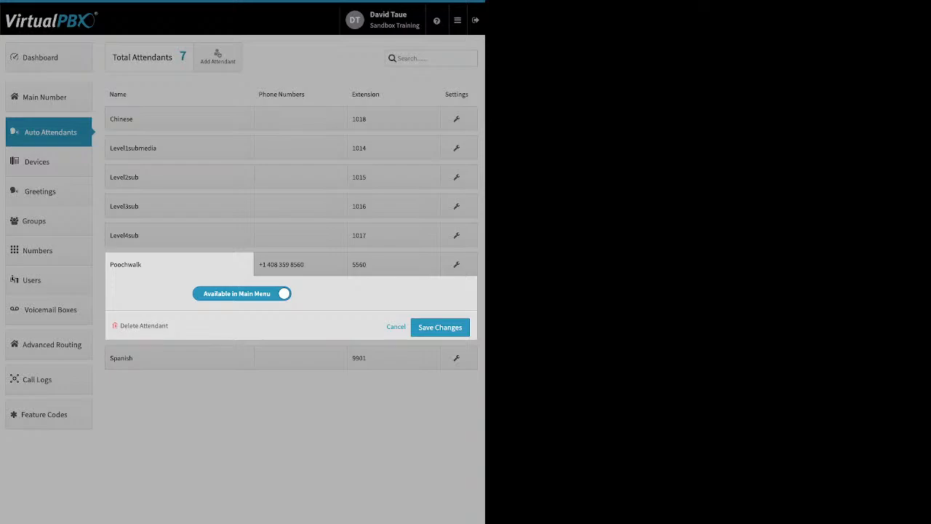
{"action": "left_click", "coordinate": [242, 293]}
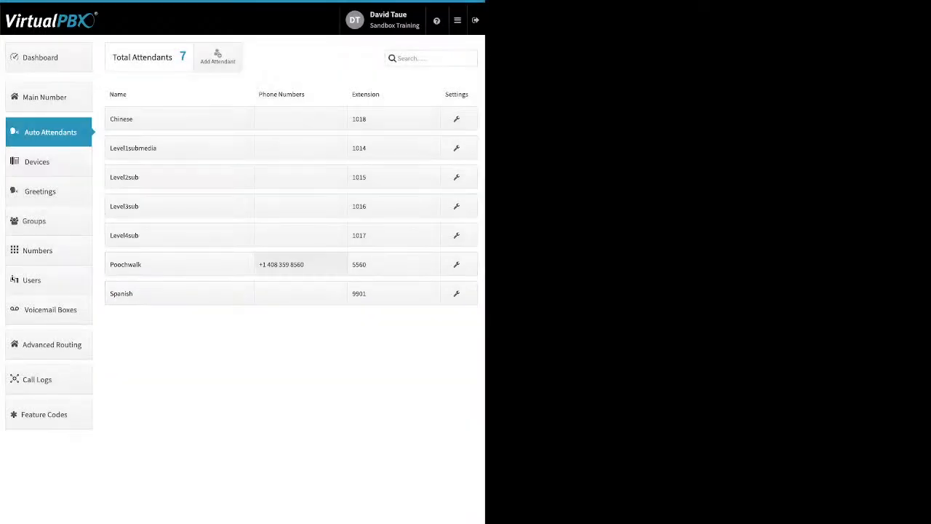
View the Poochwalk attendant's assigned phone number and extension panels
{"action": "left_click", "coordinate": [301, 264]}
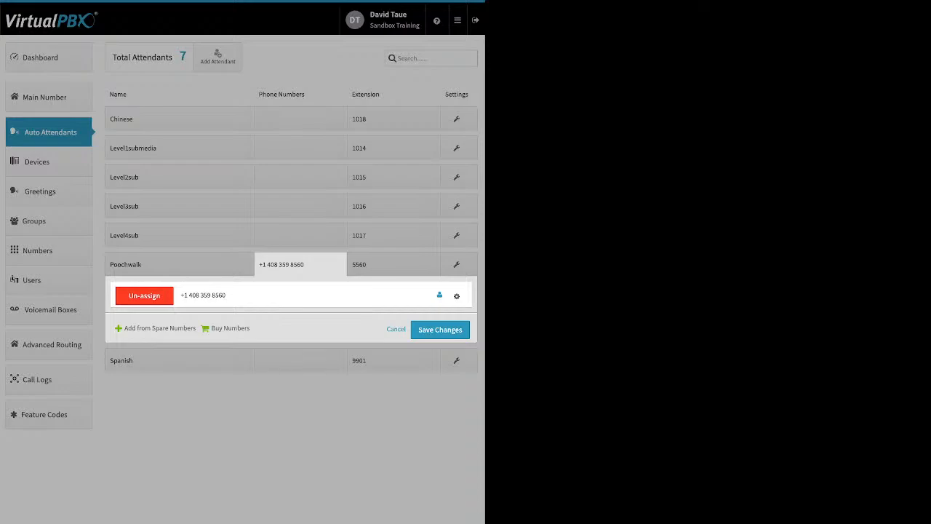
{"action": "left_click", "coordinate": [394, 264]}
{"action": "double_click", "coordinate": [359, 264]}
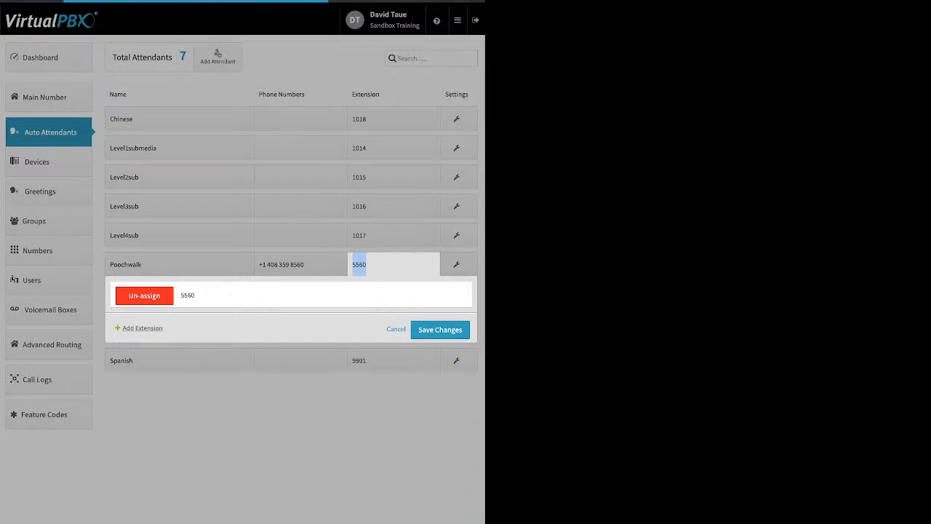
Add a new extension field to the Poochwalk attendant, then close the panel without saving
{"action": "left_click", "coordinate": [142, 328]}
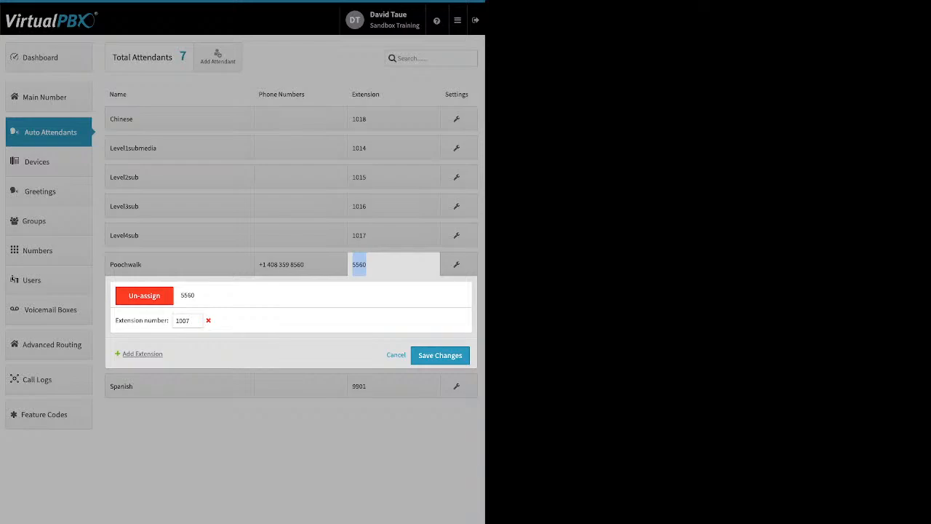
{"action": "left_click", "coordinate": [360, 265]}
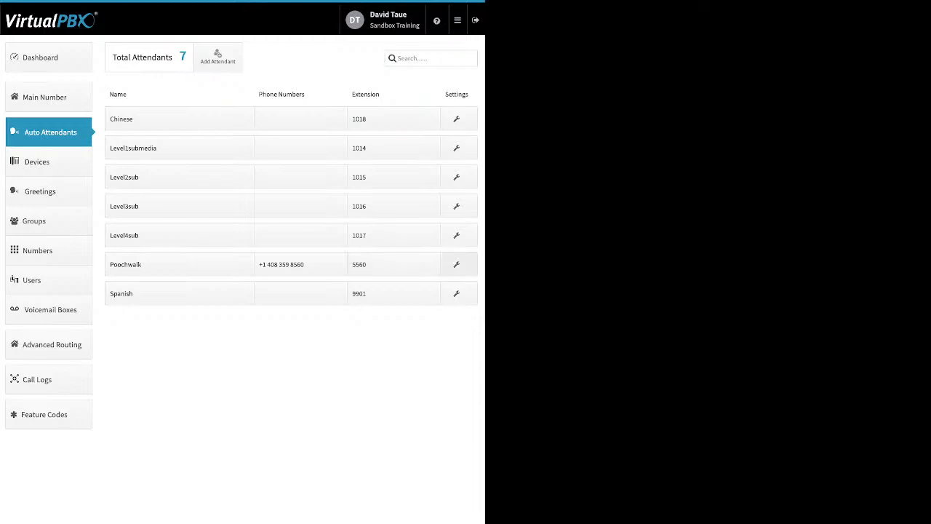
Open the Poochwalk attendant's call-flow settings and browse its Lunch Hours, After Hours, Holidays and Open Hours schedules
{"action": "left_click", "coordinate": [456, 264]}
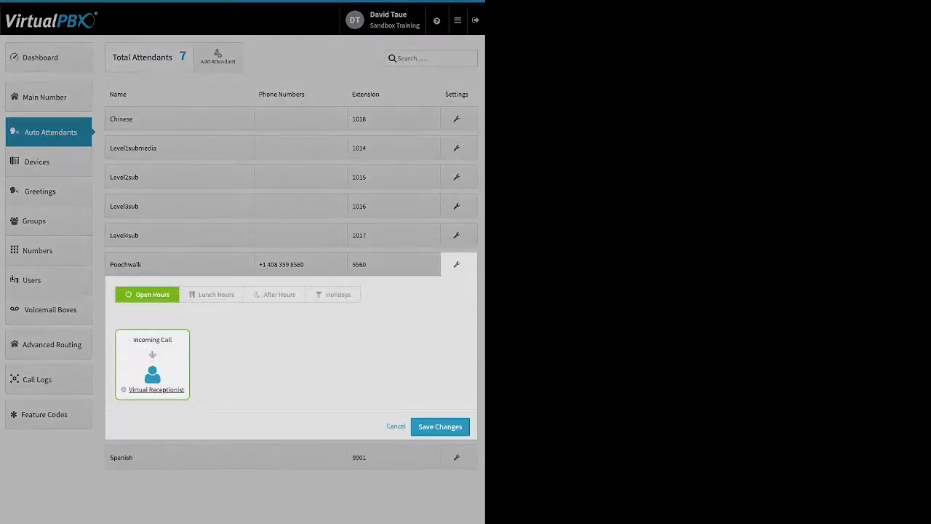
{"action": "left_click", "coordinate": [216, 295]}
{"action": "left_click", "coordinate": [279, 294]}
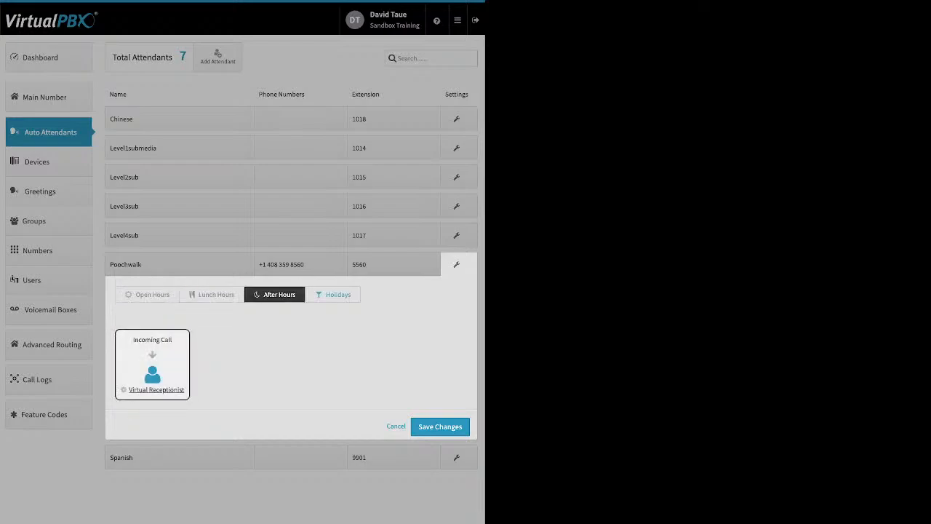
{"action": "left_click", "coordinate": [333, 295]}
{"action": "left_click", "coordinate": [147, 294]}
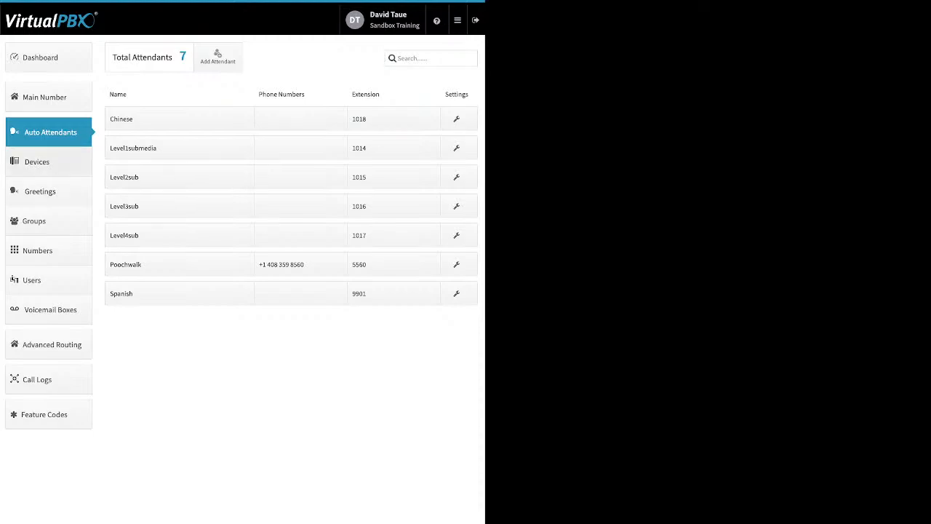
Go to Devices and toggle the Call me here cell phone's enable switch on and back off
{"action": "left_click", "coordinate": [38, 162]}
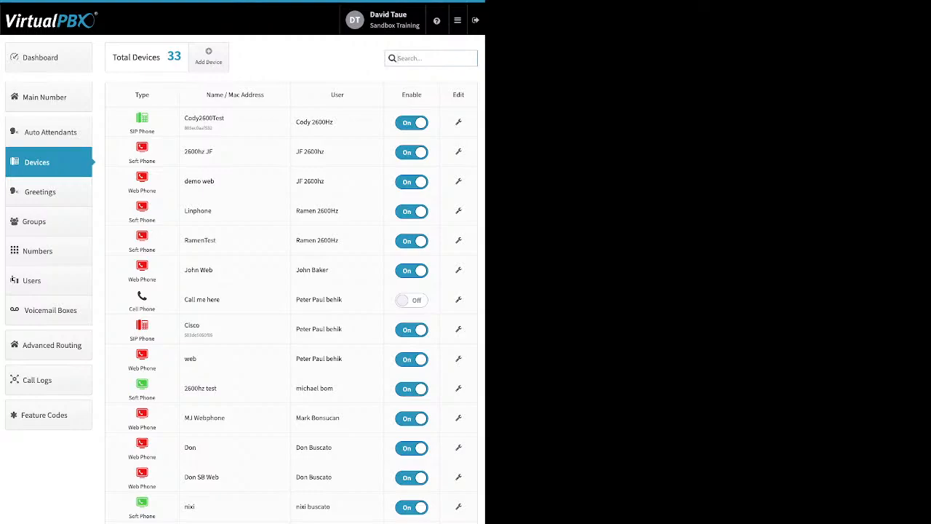
{"action": "left_click", "coordinate": [412, 300]}
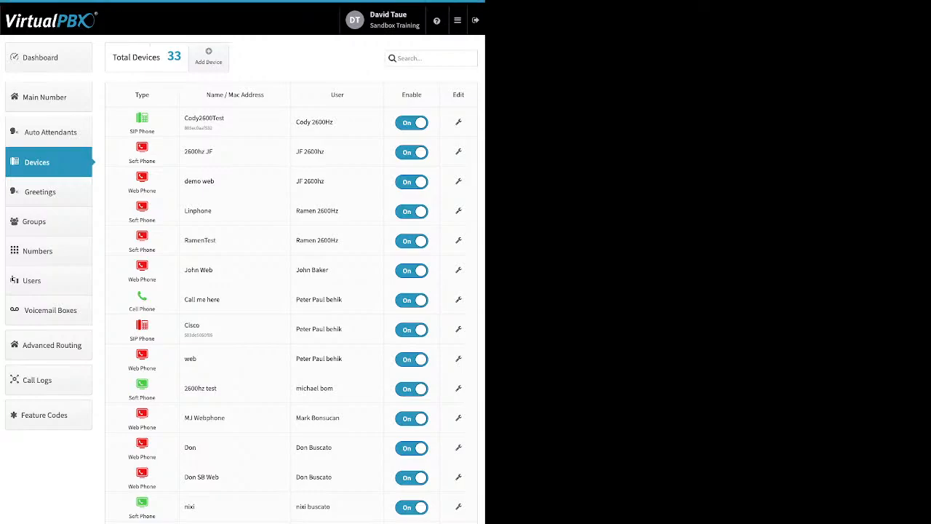
{"action": "left_click", "coordinate": [411, 300]}
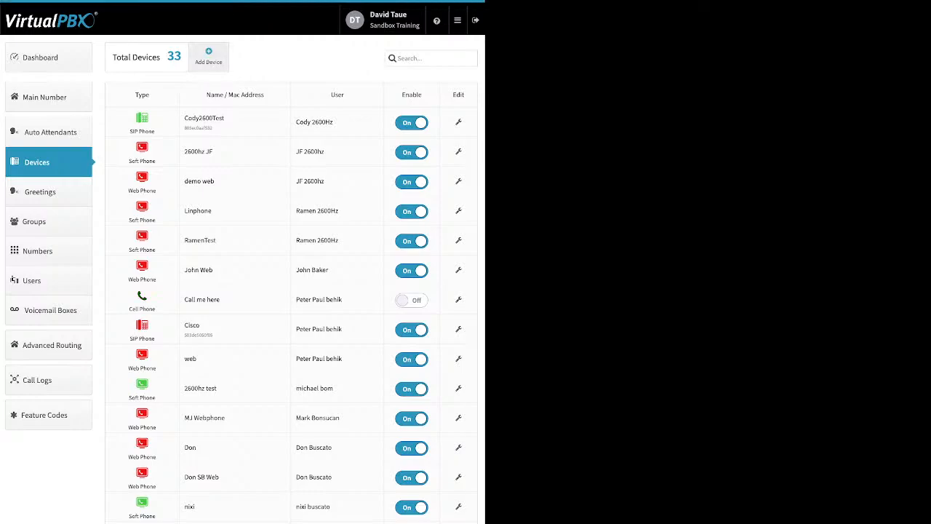
Start adding a SIP phone, browse Yealink, Obihai and Cisco models, and select the Cisco 525g to view its device information fields
{"action": "left_click", "coordinate": [209, 56]}
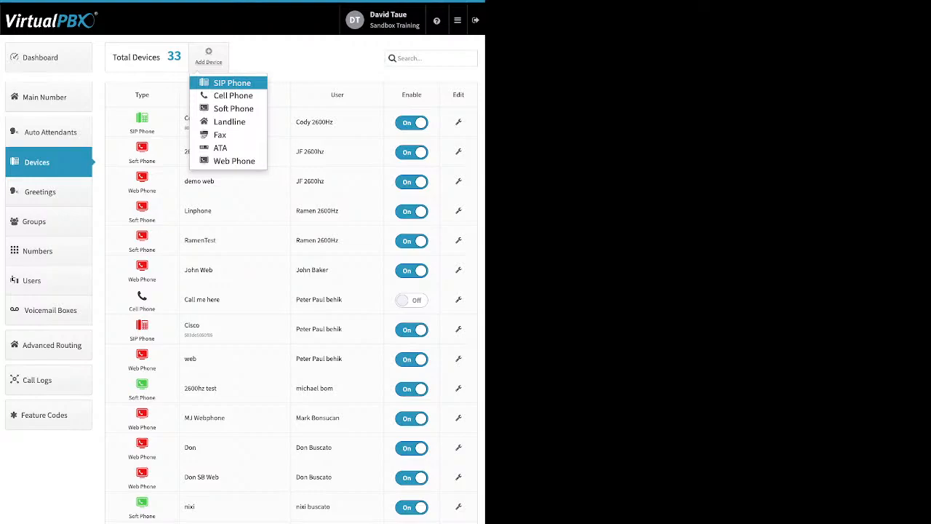
{"action": "left_click", "coordinate": [233, 83]}
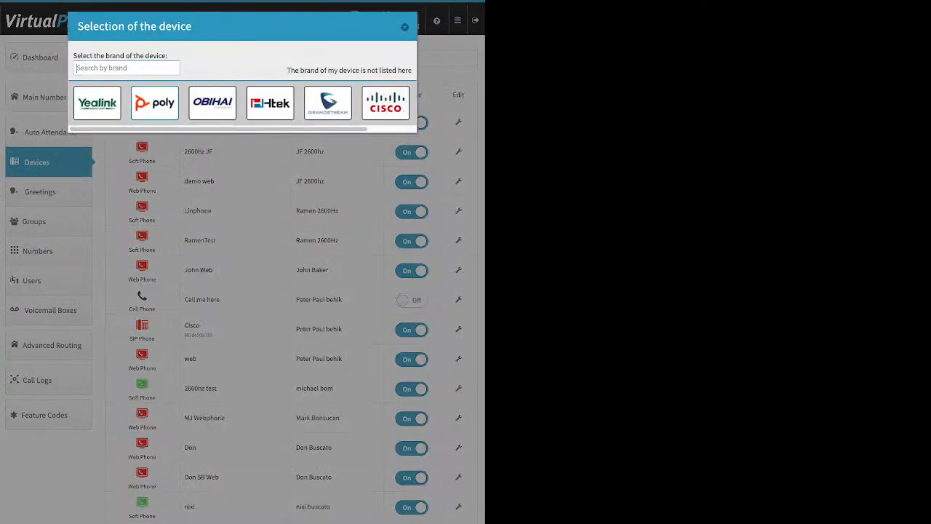
{"action": "left_click", "coordinate": [96, 103]}
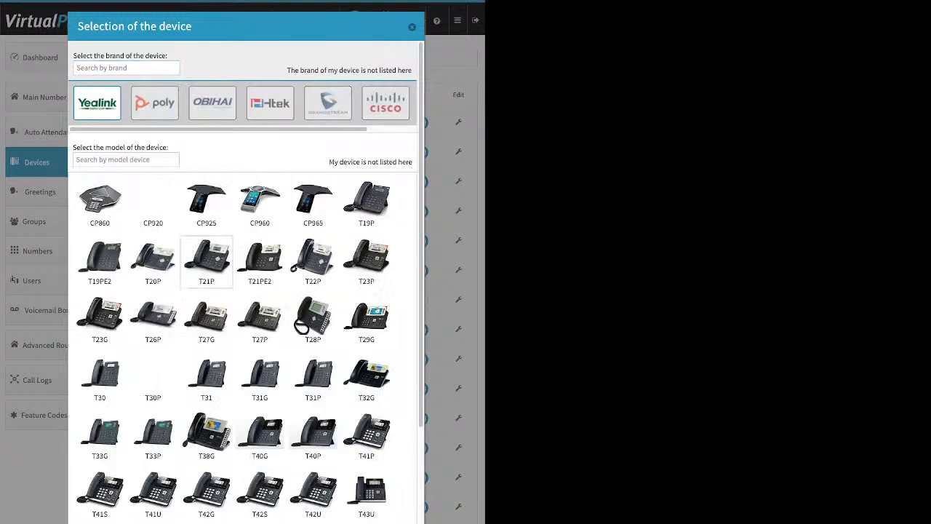
{"action": "scroll", "coordinate": [291, 284], "scroll_direction": "down", "scroll_amount": 3}
{"action": "scroll", "coordinate": [291, 284], "scroll_direction": "up", "scroll_amount": 3}
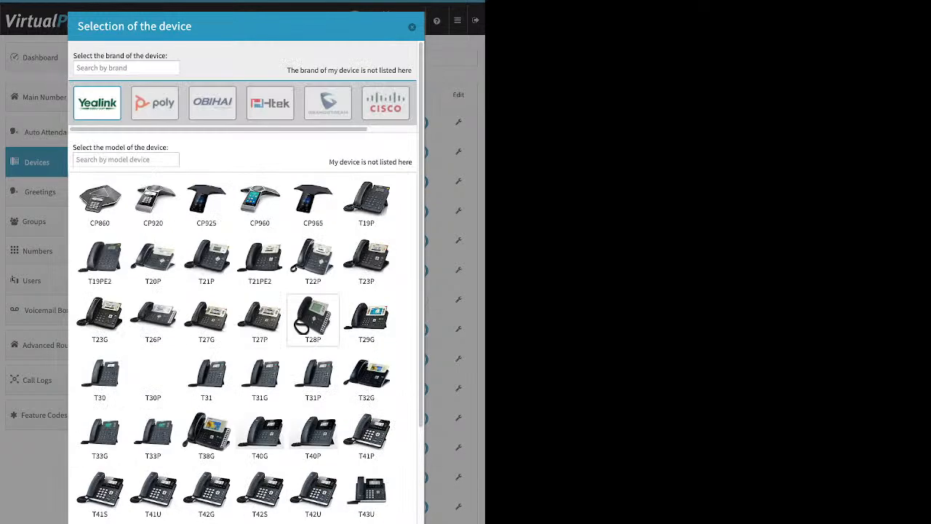
{"action": "left_click", "coordinate": [212, 104]}
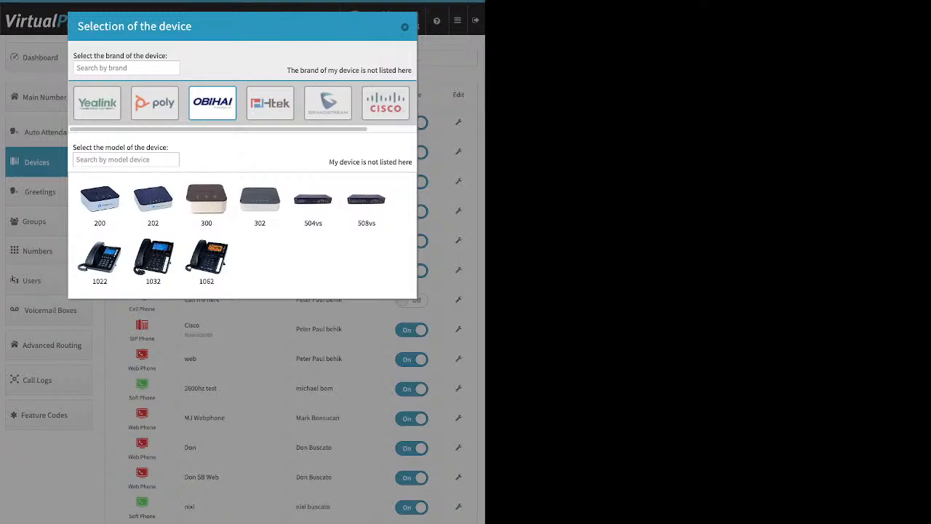
{"action": "left_click", "coordinate": [386, 103]}
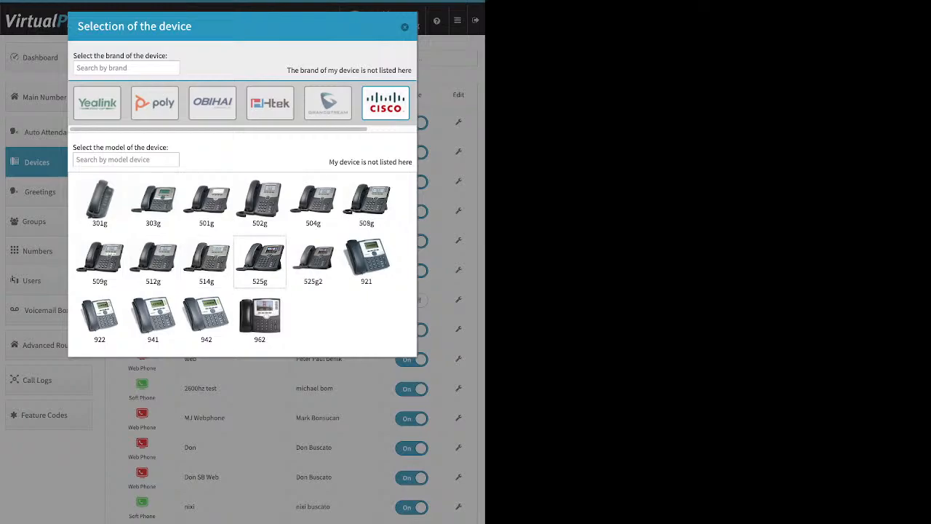
{"action": "left_click", "coordinate": [259, 262]}
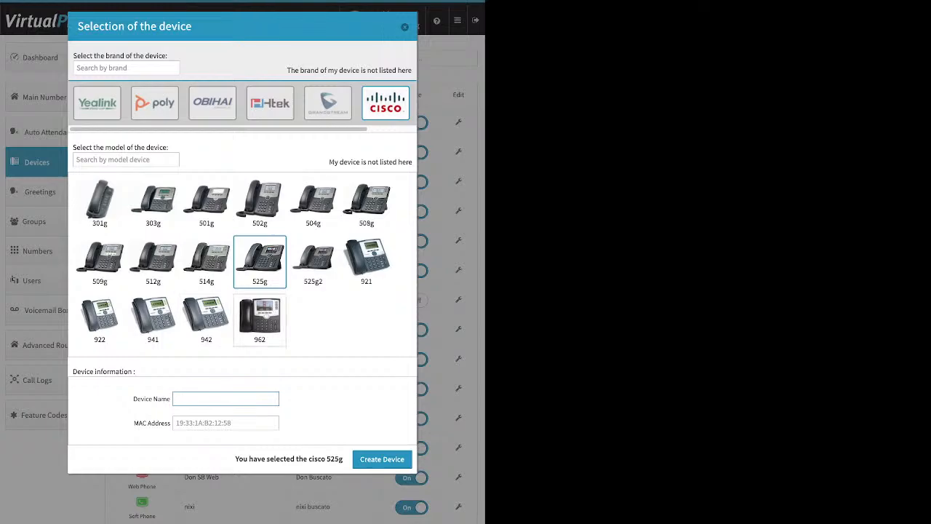
{"action": "left_click_drag", "start_coordinate": [134, 423], "coordinate": [167, 423]}
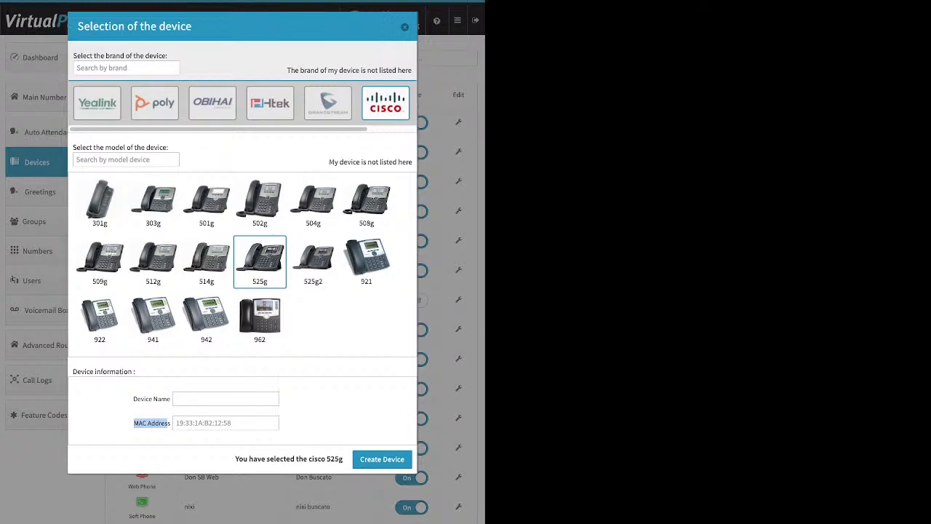
{"action": "left_click", "coordinate": [211, 423]}
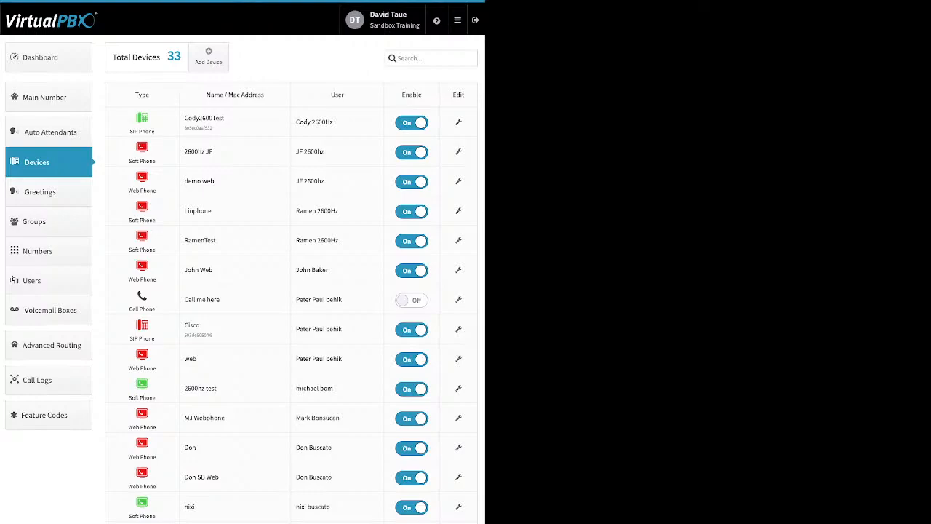
Open the new Cell Phone device dialog to review its Device Name and Number fields, then close it
{"action": "left_click", "coordinate": [209, 57]}
{"action": "left_click", "coordinate": [233, 95]}
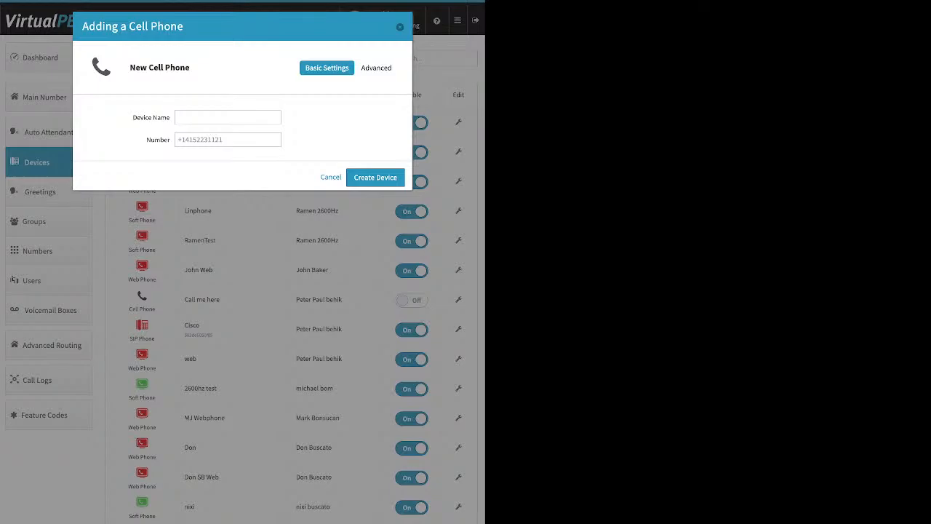
{"action": "left_click_drag", "start_coordinate": [147, 140], "coordinate": [171, 139]}
{"action": "key", "text": "Escape"}
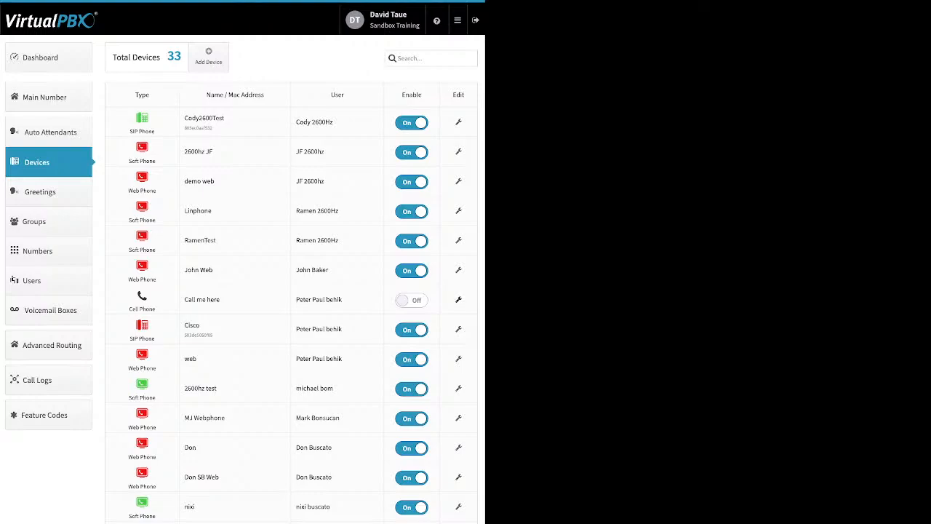
Open the Call me here cell phone's advanced options, toggle the voicemail and Keep Original Caller ID checkboxes, then close without saving
{"action": "left_click", "coordinate": [459, 299]}
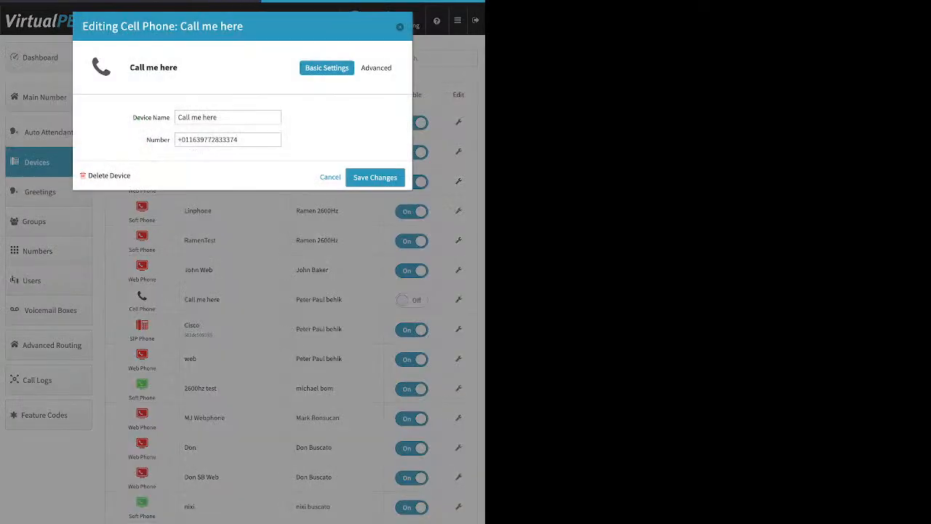
{"action": "left_click", "coordinate": [378, 68]}
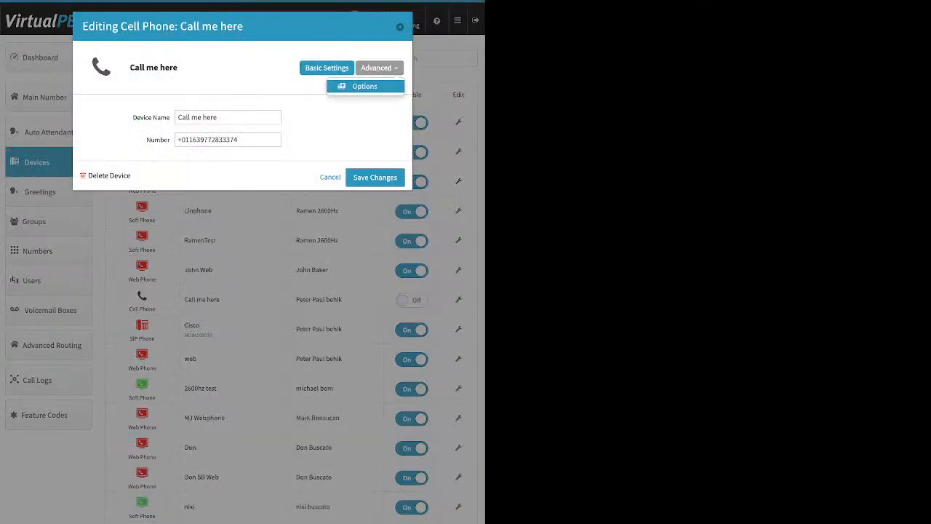
{"action": "left_click", "coordinate": [368, 86]}
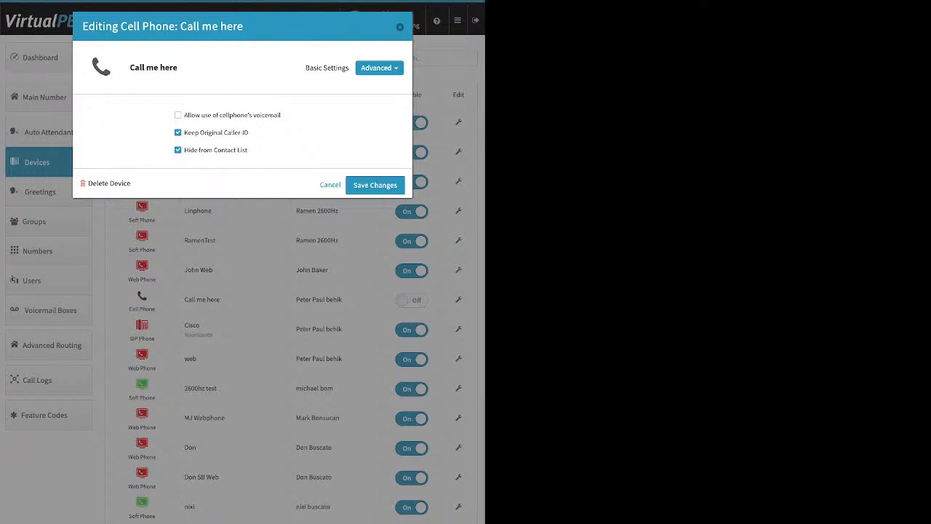
{"action": "left_click_drag", "start_coordinate": [281, 115], "coordinate": [183, 115]}
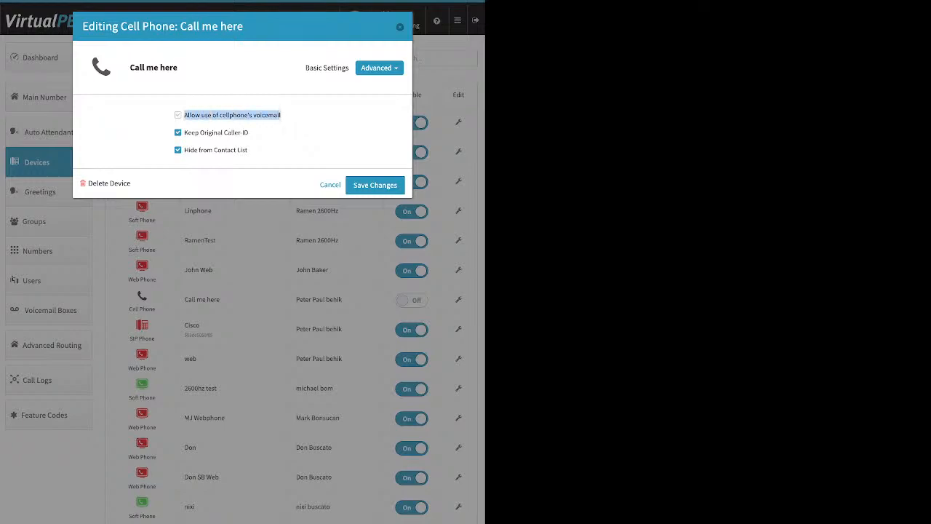
{"action": "left_click", "coordinate": [178, 115]}
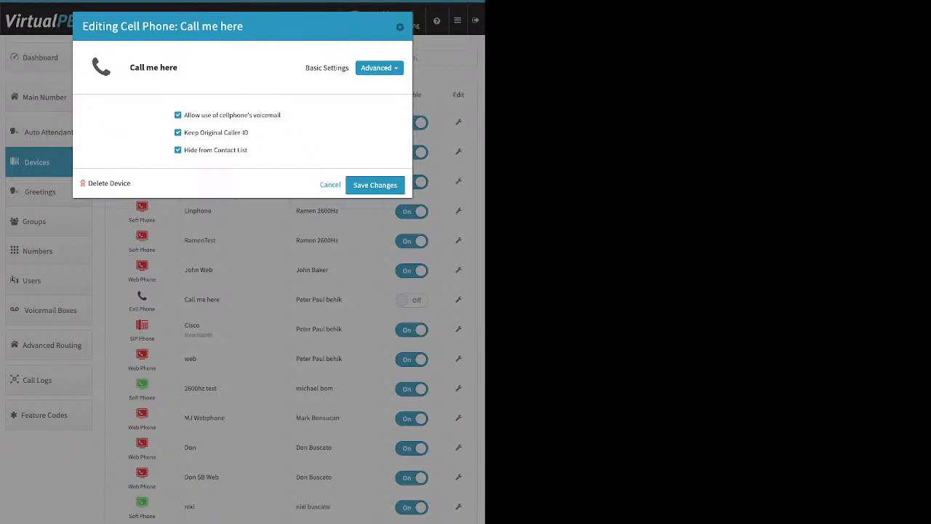
{"action": "left_click", "coordinate": [178, 115]}
{"action": "left_click_drag", "start_coordinate": [249, 133], "coordinate": [183, 132]}
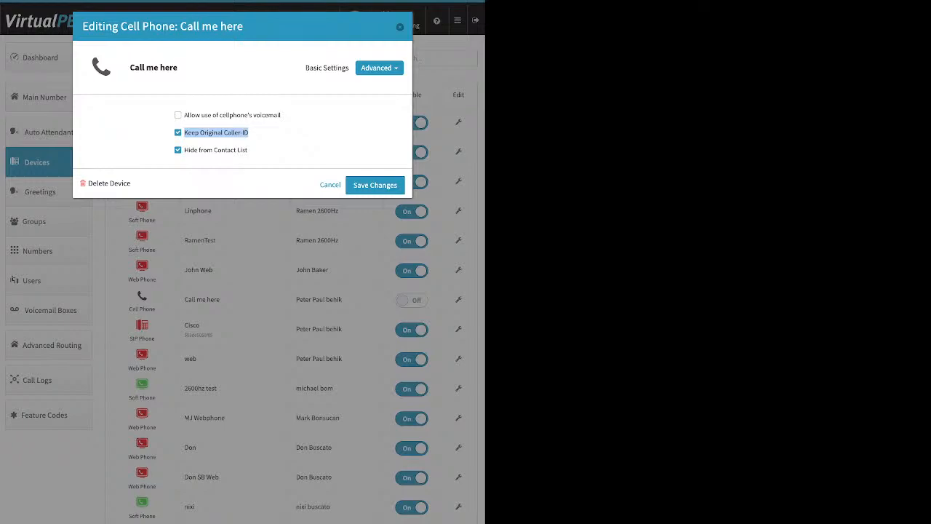
{"action": "left_click", "coordinate": [179, 133]}
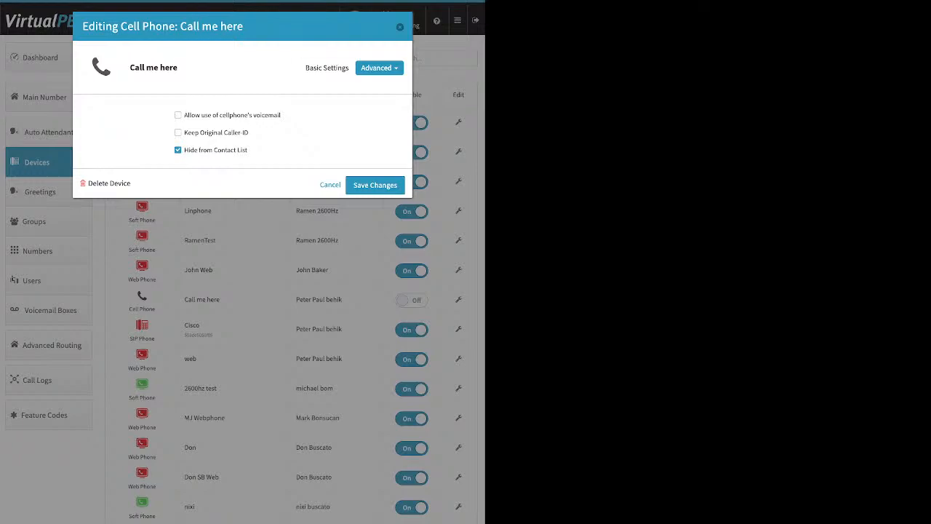
{"action": "left_click", "coordinate": [399, 27]}
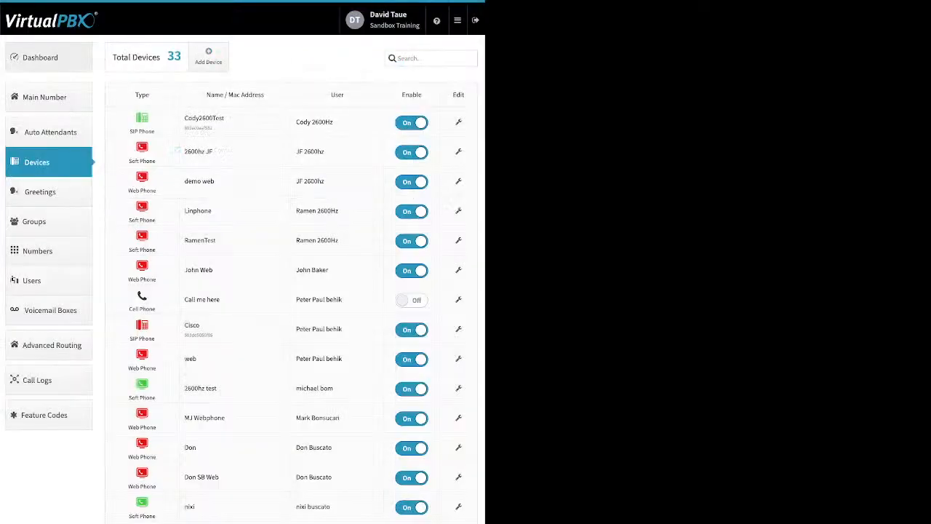
Go to the Dashboard and open the Company Caller ID settings, then close them
{"action": "left_click", "coordinate": [40, 57]}
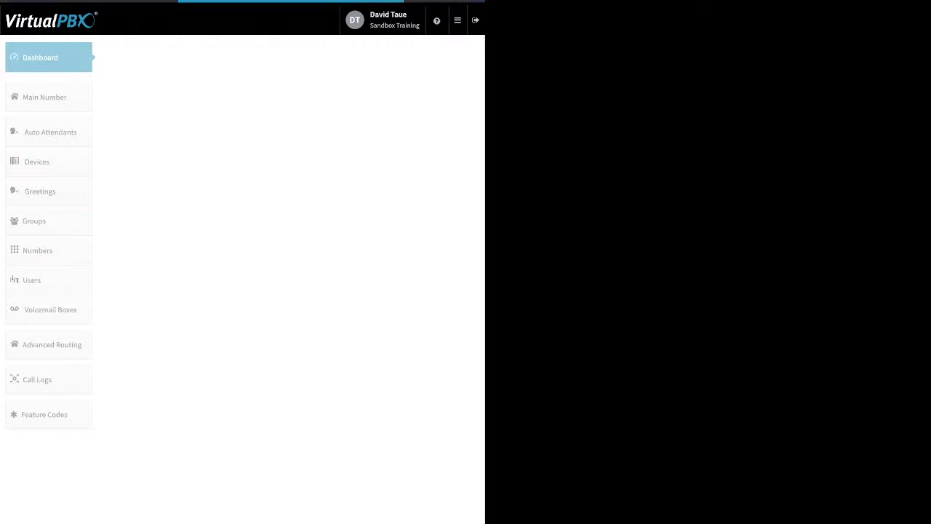
{"action": "left_click", "coordinate": [338, 57]}
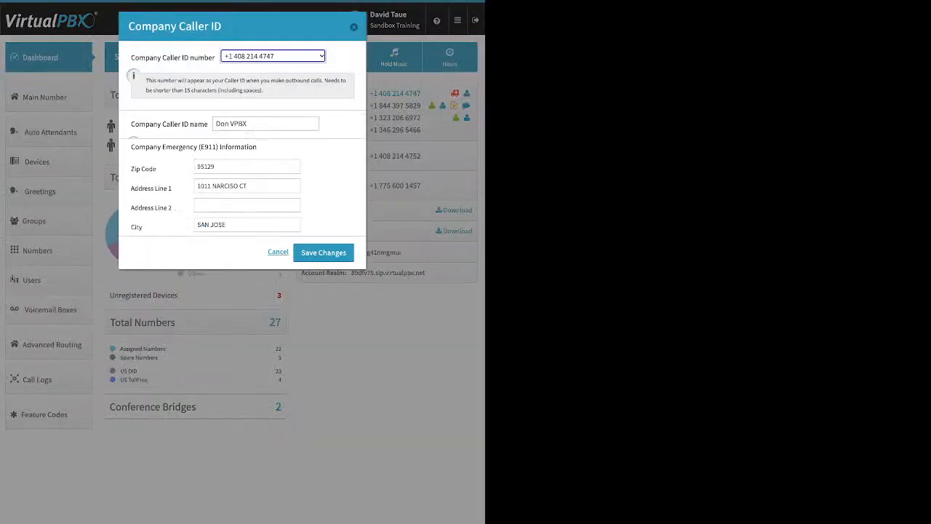
{"action": "left_click", "coordinate": [354, 27]}
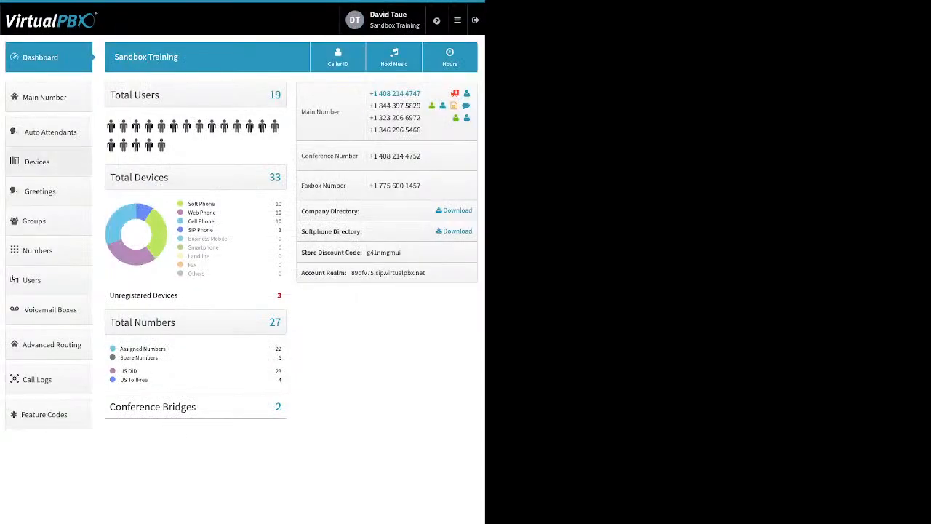
Go to Devices, start adding a Soft Phone, review its Device Name, SIP username, password and realm fields, then close it
{"action": "left_click", "coordinate": [48, 162]}
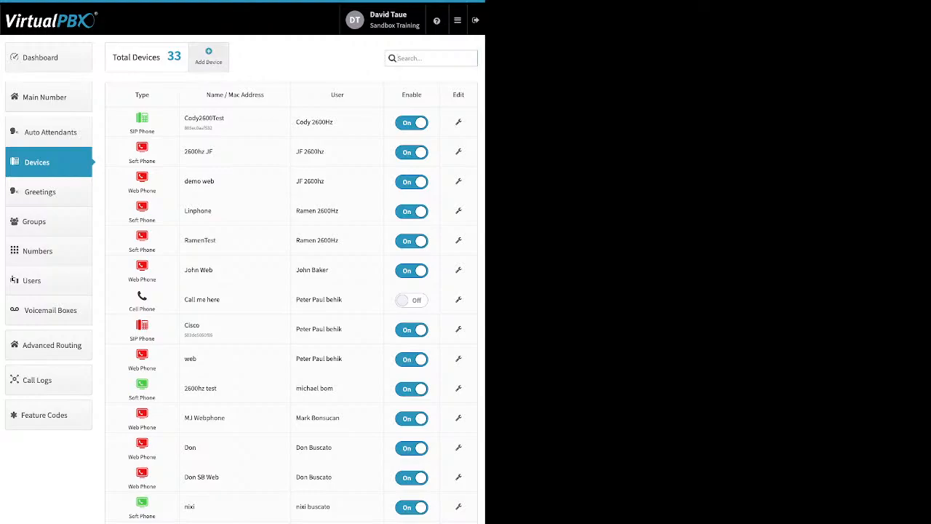
{"action": "left_click", "coordinate": [208, 56]}
{"action": "left_click", "coordinate": [233, 109]}
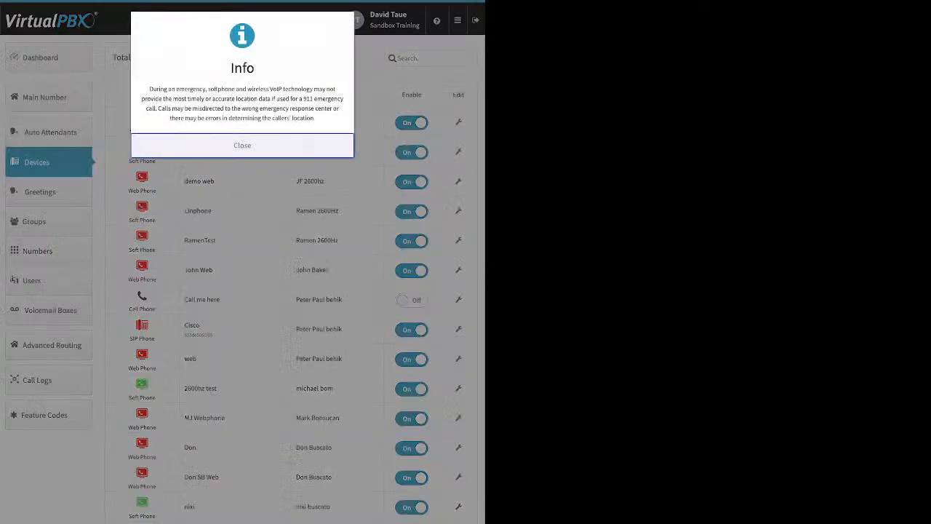
{"action": "left_click", "coordinate": [243, 145]}
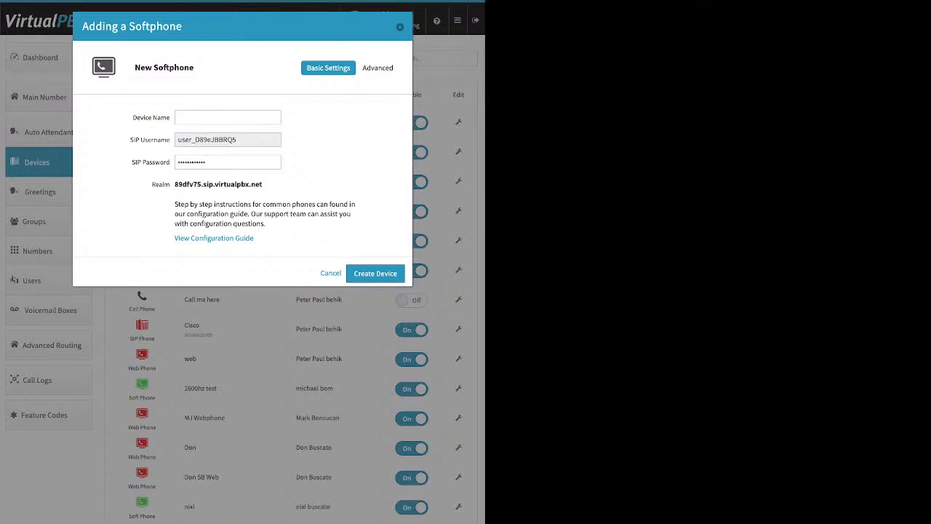
{"action": "left_click", "coordinate": [227, 118]}
{"action": "key", "text": "Tab"}
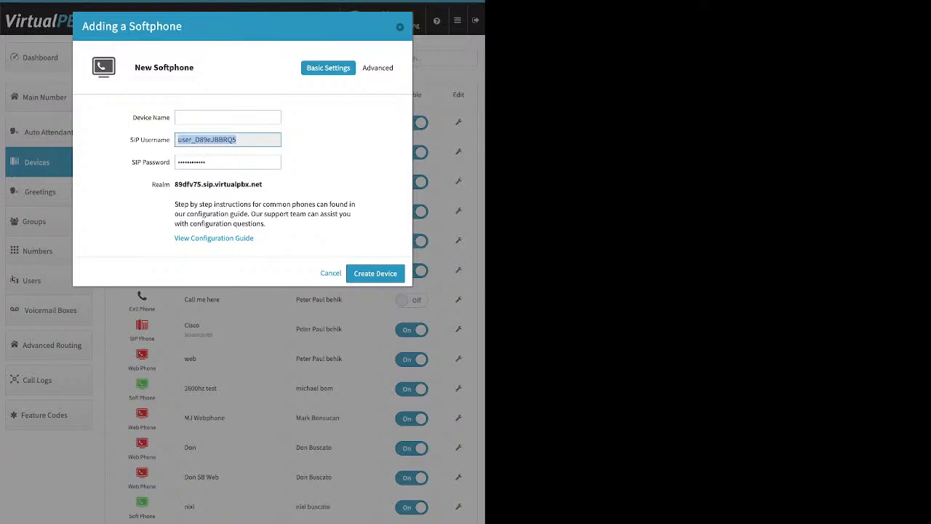
{"action": "key", "text": "Tab"}
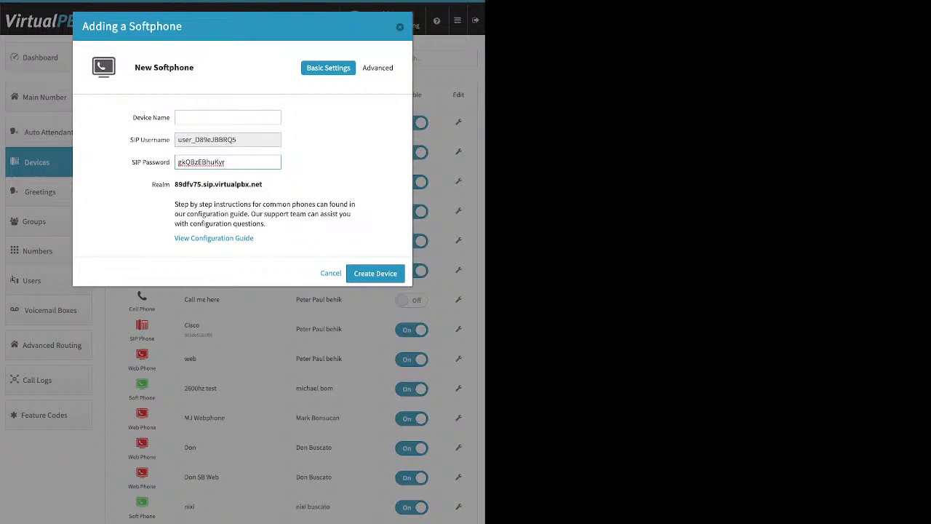
{"action": "double_click", "coordinate": [201, 162]}
{"action": "left_click_drag", "start_coordinate": [262, 184], "coordinate": [174, 184]}
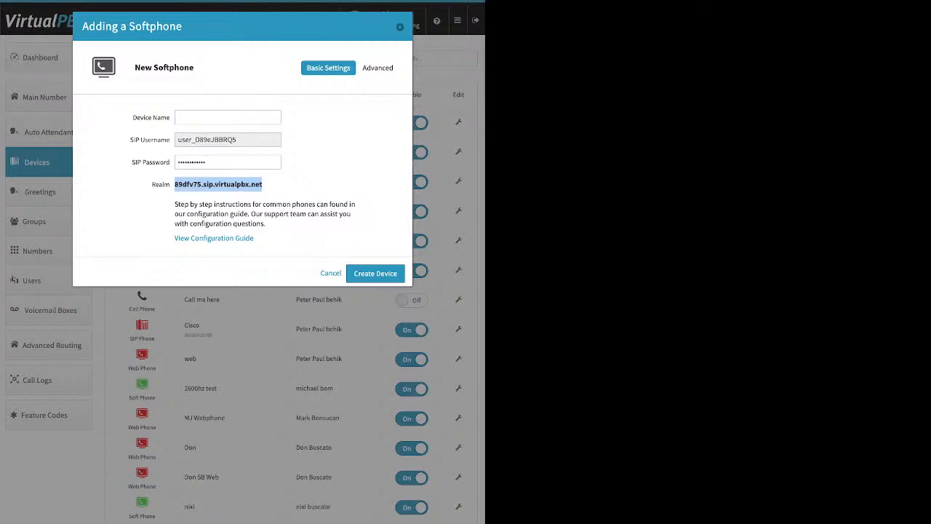
{"action": "key", "text": "Escape"}
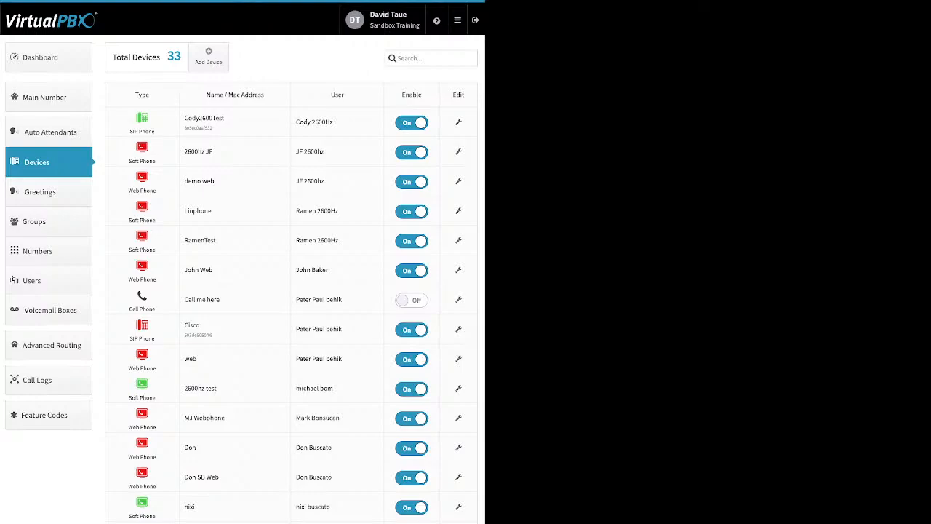
Start adding a Web Phone, dismiss the 911 info notice, and close the new Webphone dialog
{"action": "left_click", "coordinate": [208, 56]}
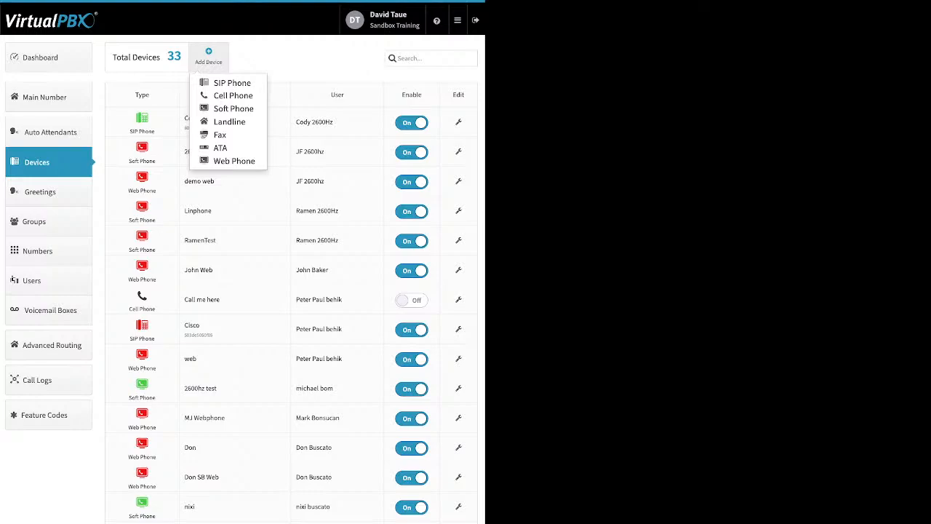
{"action": "left_click", "coordinate": [233, 161]}
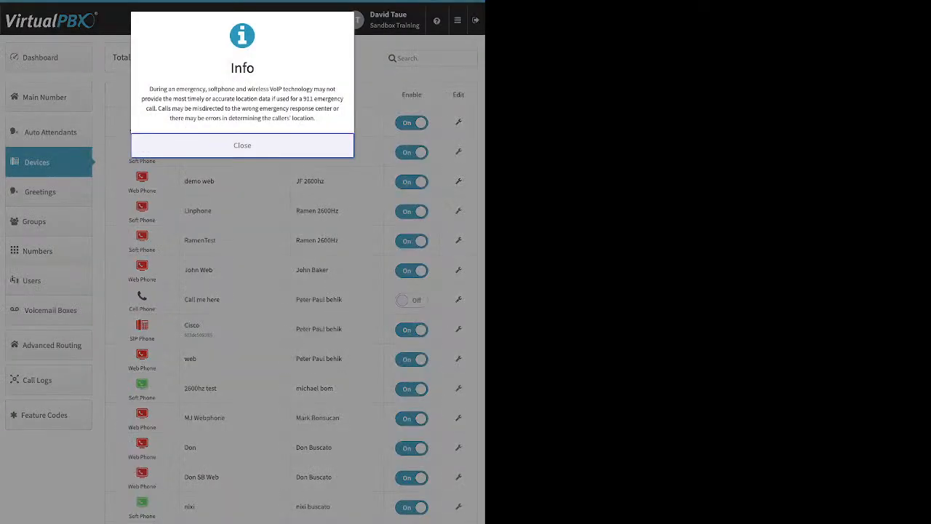
{"action": "key", "text": "Return"}
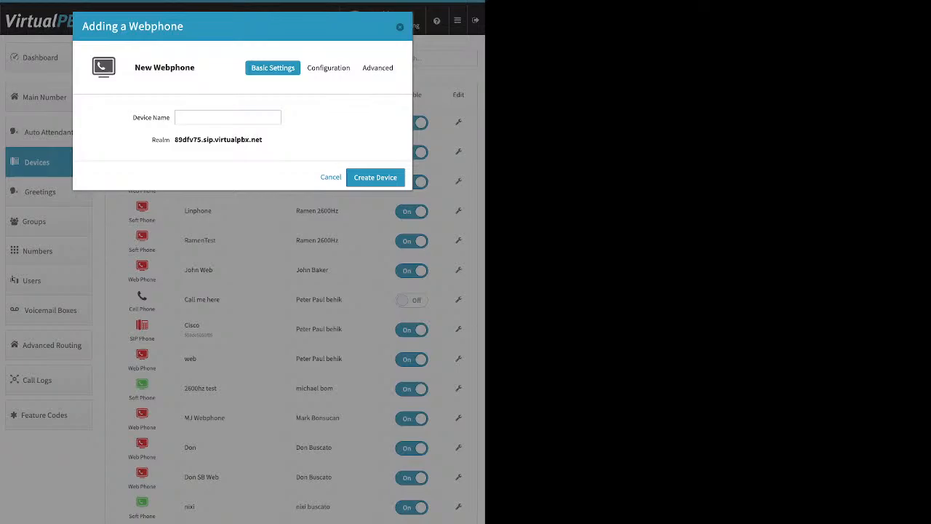
{"action": "key", "text": "Escape"}
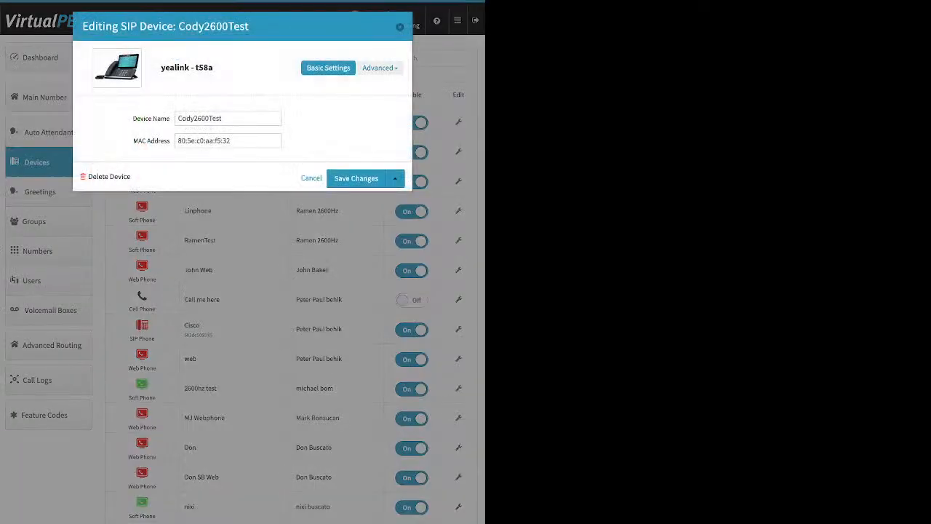
Open the Cody2600Test device's advanced SIP info, then in Audio move the G711a and G711u codecs to Selected and reorder OPUS
{"action": "left_click", "coordinate": [379, 68]}
{"action": "left_click", "coordinate": [337, 86]}
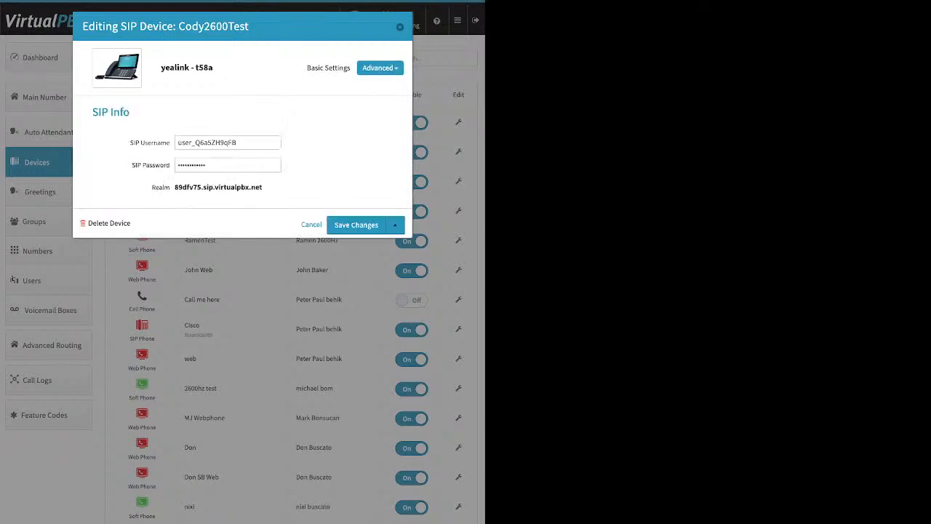
{"action": "left_click", "coordinate": [380, 68]}
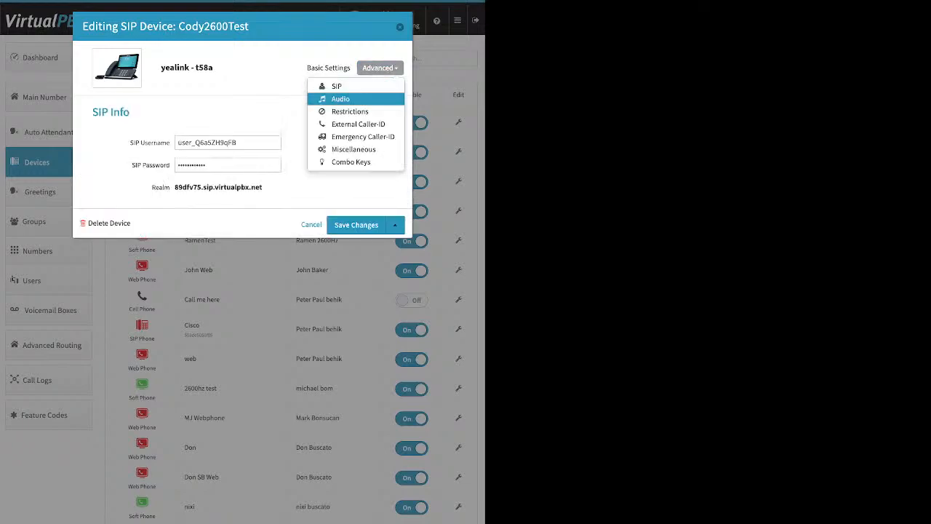
{"action": "left_click", "coordinate": [340, 98]}
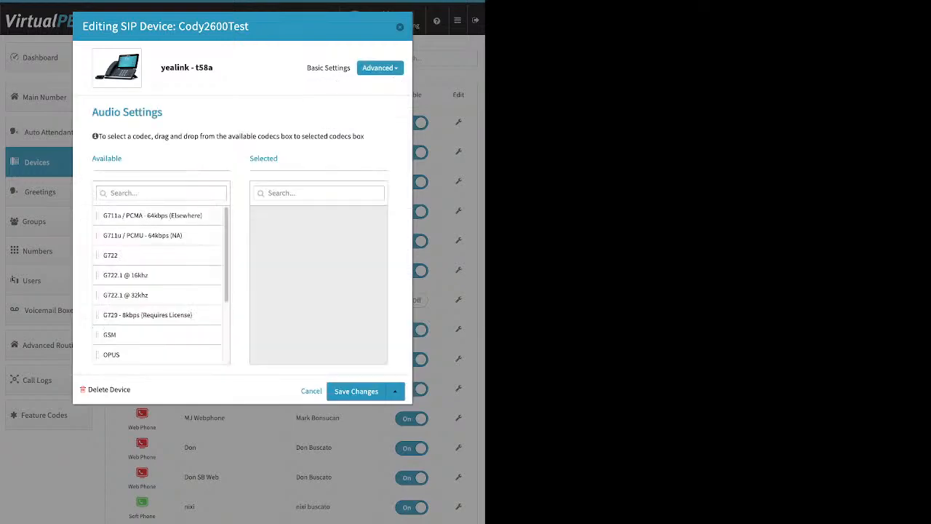
{"action": "left_click_drag", "start_coordinate": [153, 215], "coordinate": [309, 217]}
{"action": "left_click_drag", "start_coordinate": [139, 216], "coordinate": [306, 235]}
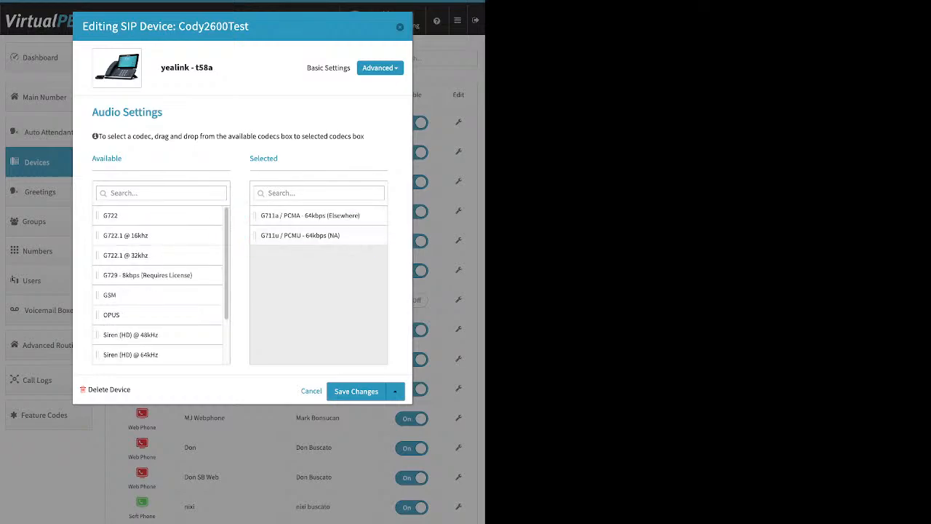
{"action": "left_click_drag", "start_coordinate": [111, 315], "coordinate": [155, 294]}
View the device's Restrictions settings, then open the External Caller-ID number list and cancel it
{"action": "left_click", "coordinate": [380, 67]}
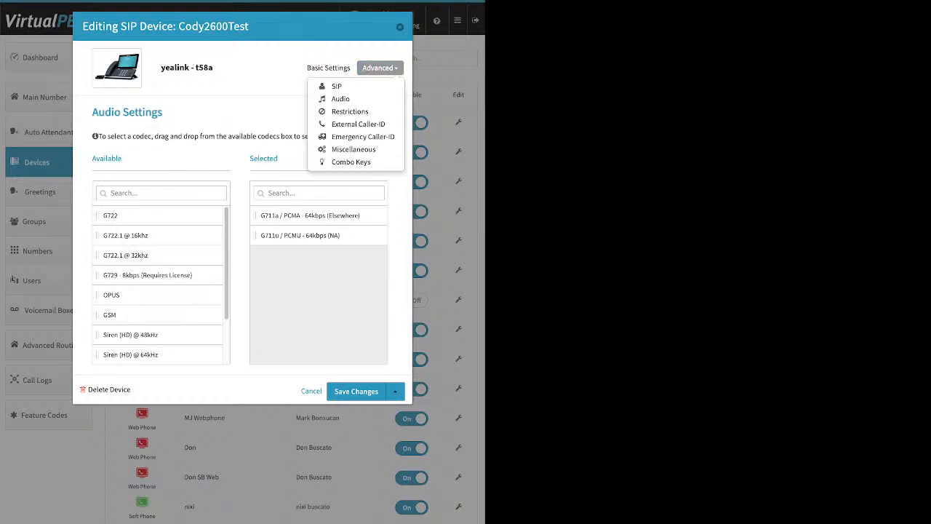
{"action": "left_click", "coordinate": [350, 111]}
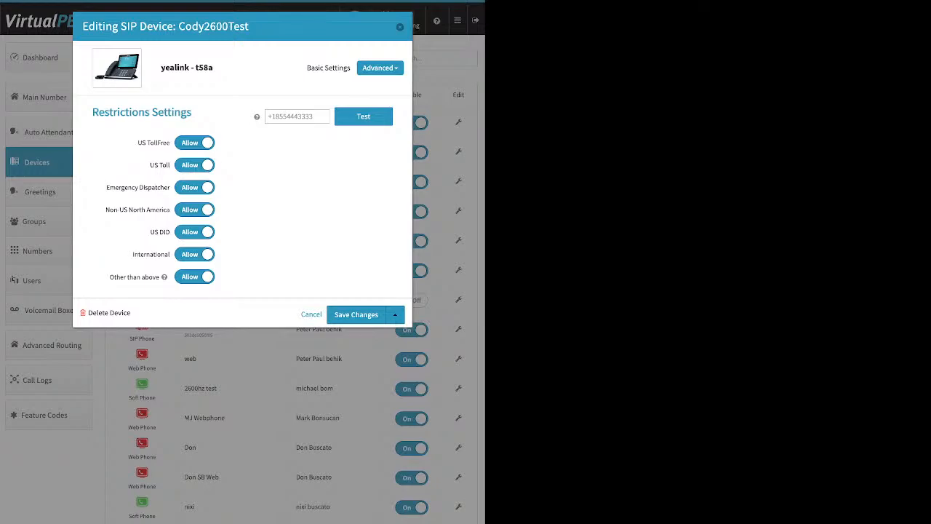
{"action": "left_click", "coordinate": [380, 68]}
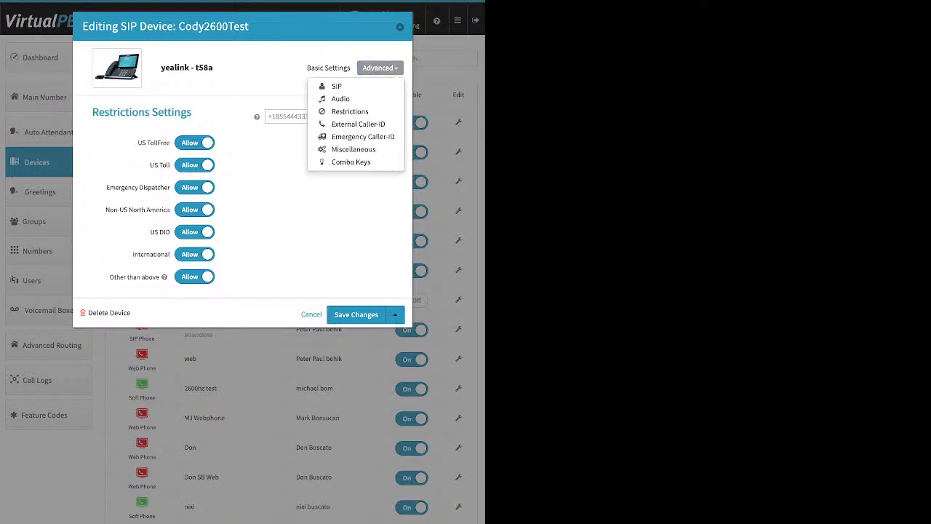
{"action": "left_click", "coordinate": [358, 124]}
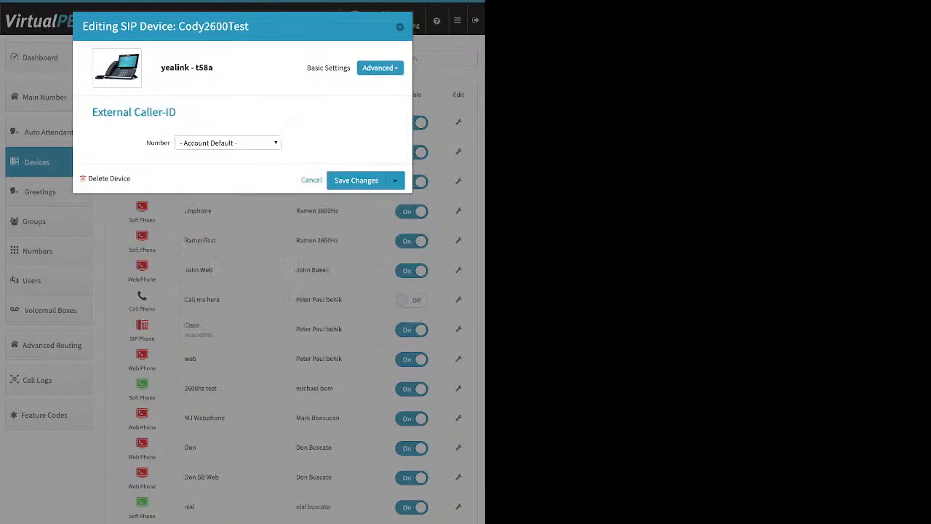
{"action": "left_click", "coordinate": [227, 143]}
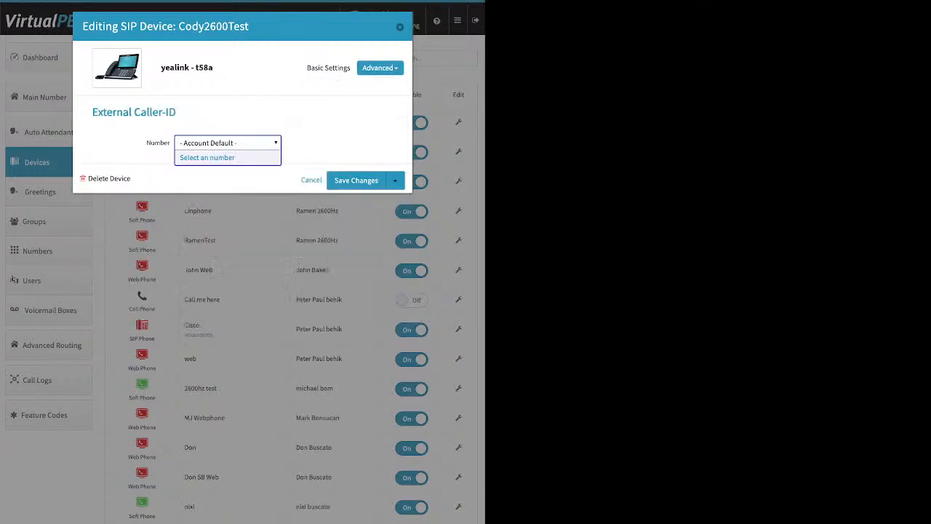
{"action": "left_click", "coordinate": [207, 157]}
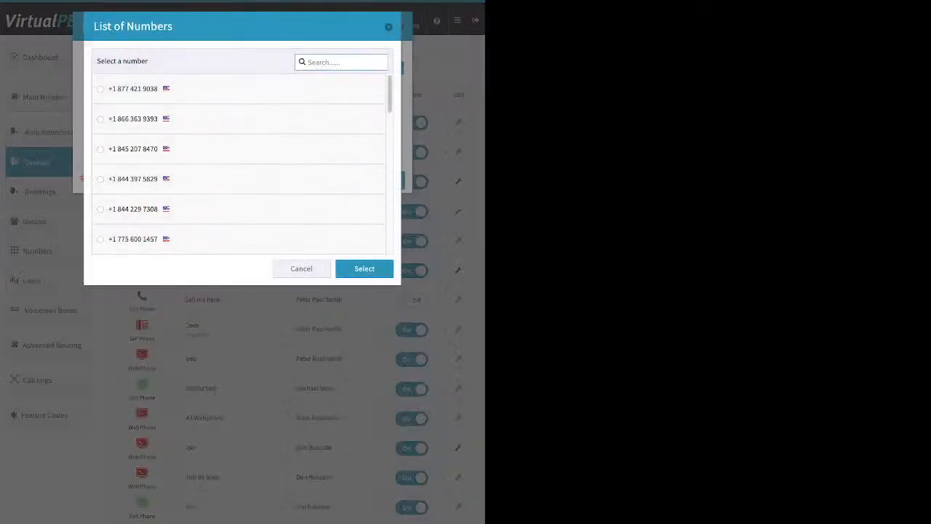
{"action": "left_click", "coordinate": [301, 268]}
{"action": "left_click", "coordinate": [377, 68]}
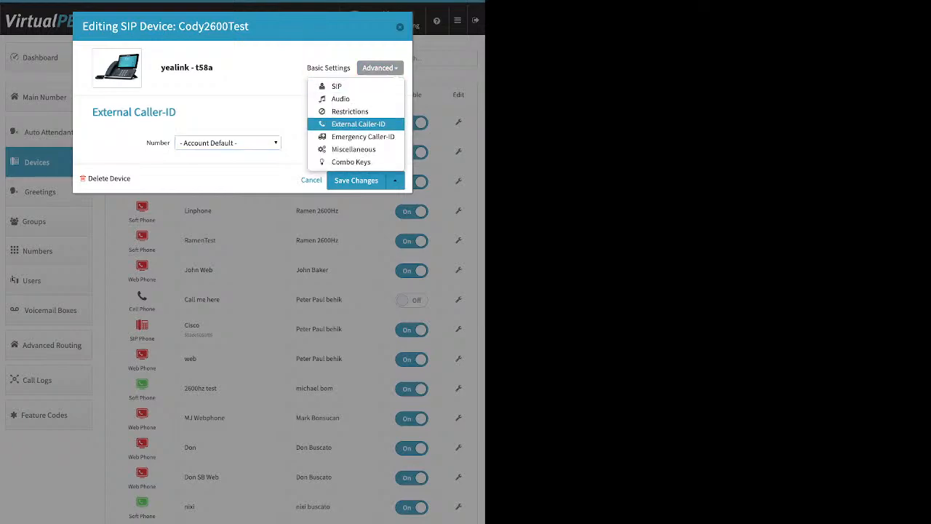
{"action": "left_click", "coordinate": [362, 137]}
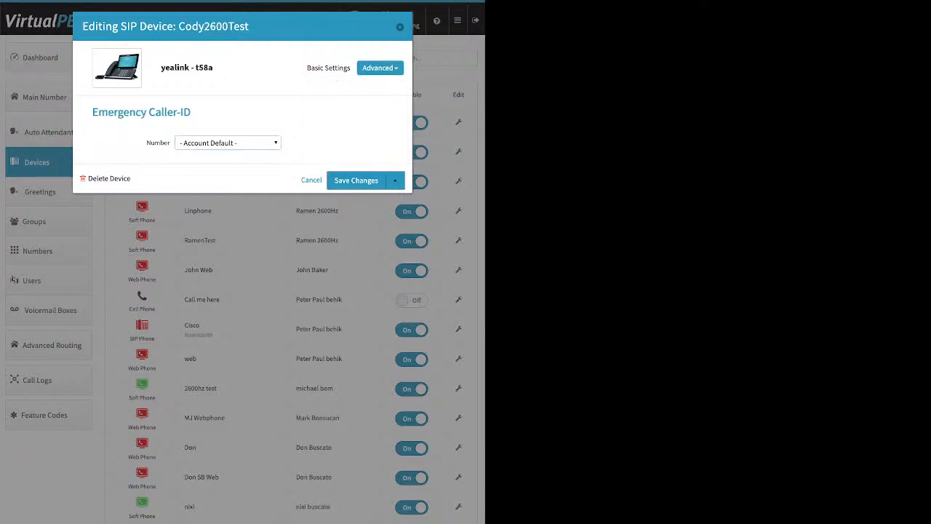
{"action": "left_click", "coordinate": [227, 143]}
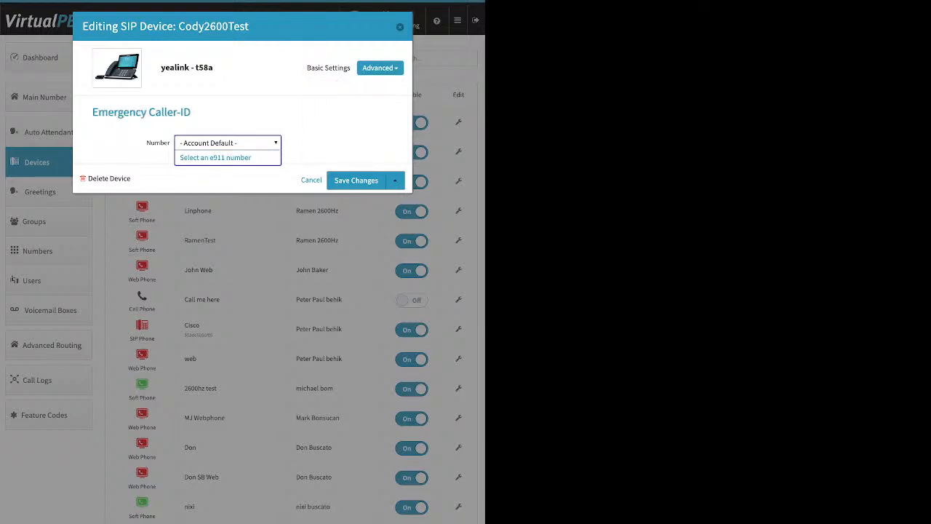
{"action": "left_click", "coordinate": [215, 158]}
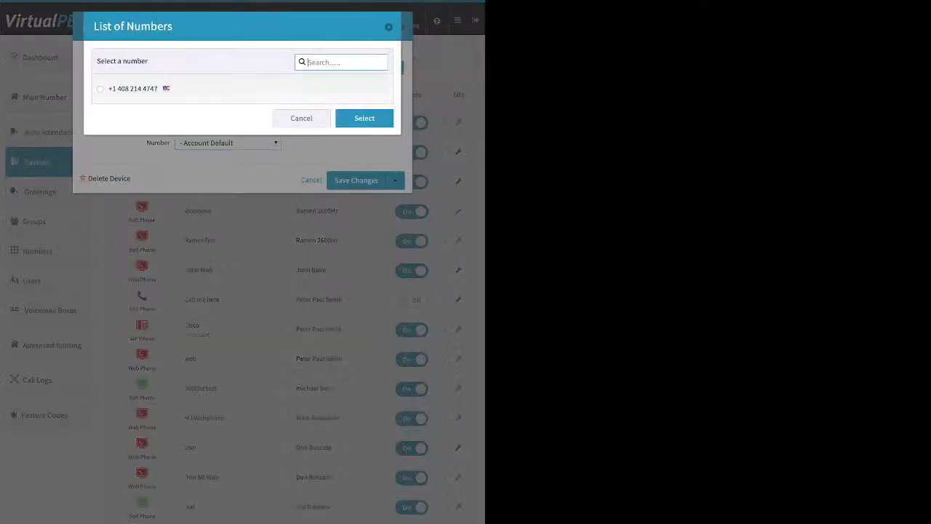
{"action": "left_click", "coordinate": [100, 89]}
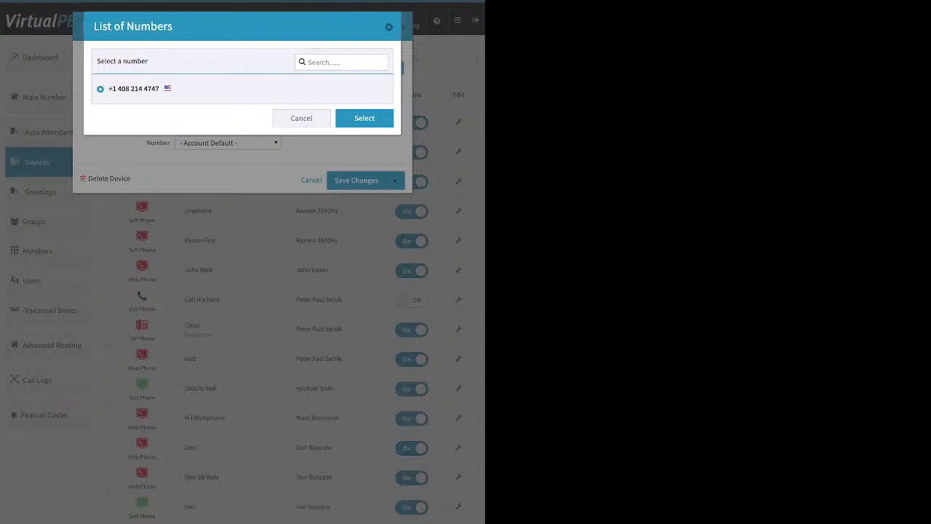
{"action": "left_click", "coordinate": [364, 119]}
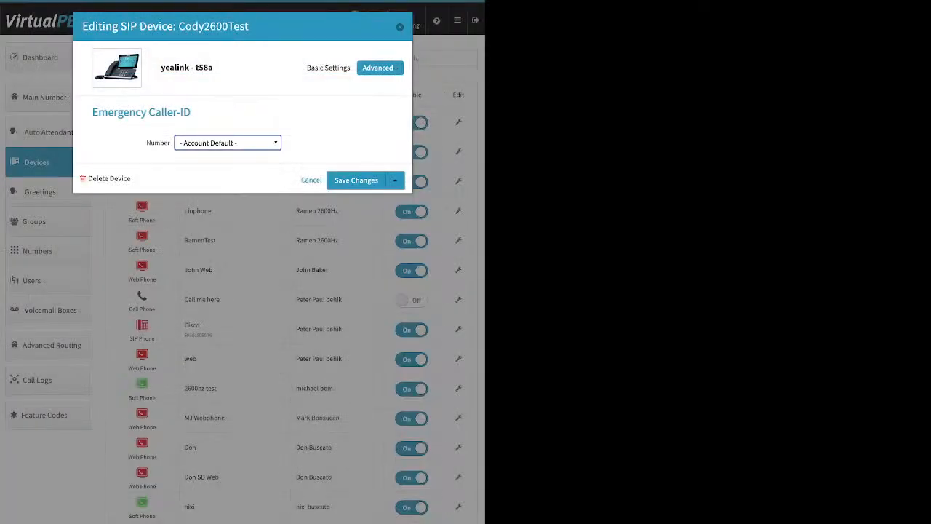
Open the device's Miscellaneous settings and highlight the Allow Reprovision option
{"action": "left_click", "coordinate": [380, 68]}
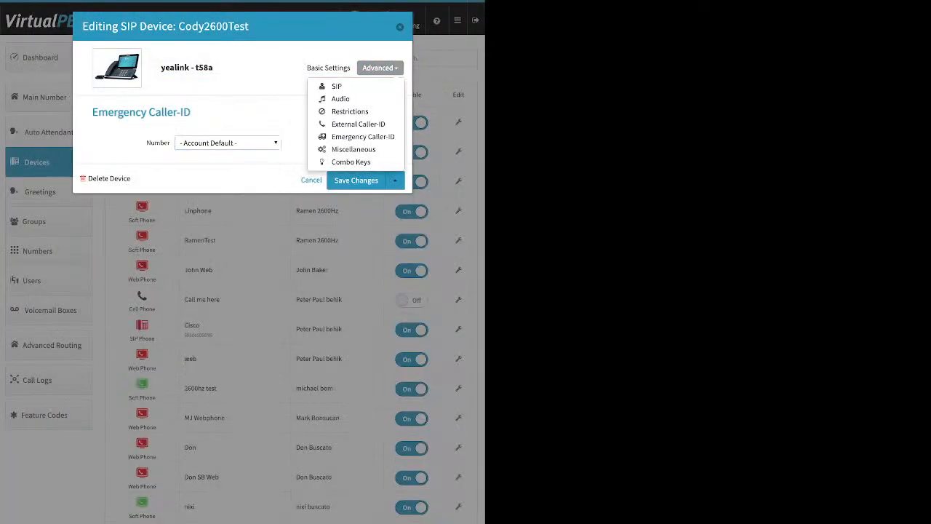
{"action": "left_click", "coordinate": [353, 149]}
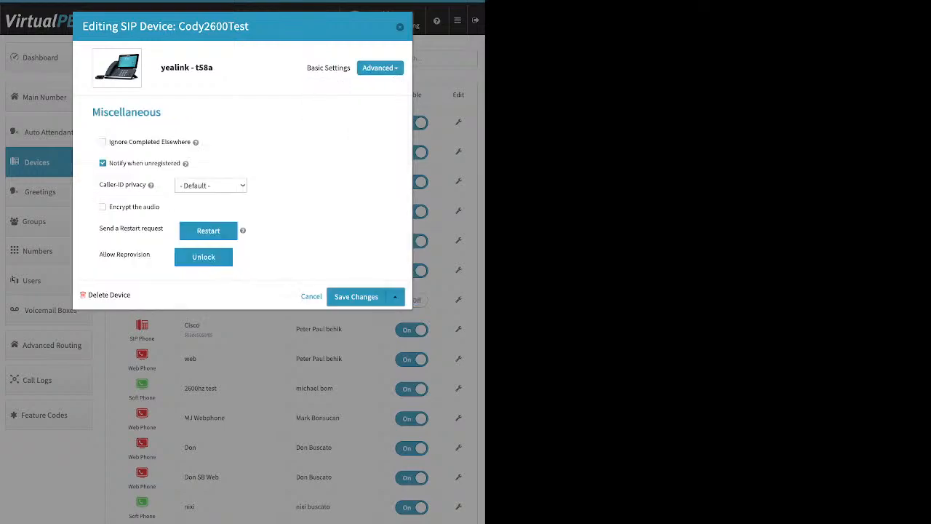
{"action": "left_click_drag", "start_coordinate": [99, 254], "coordinate": [150, 254]}
Browse the Combo Keys settings, then close the device editor without saving
{"action": "left_click", "coordinate": [380, 67]}
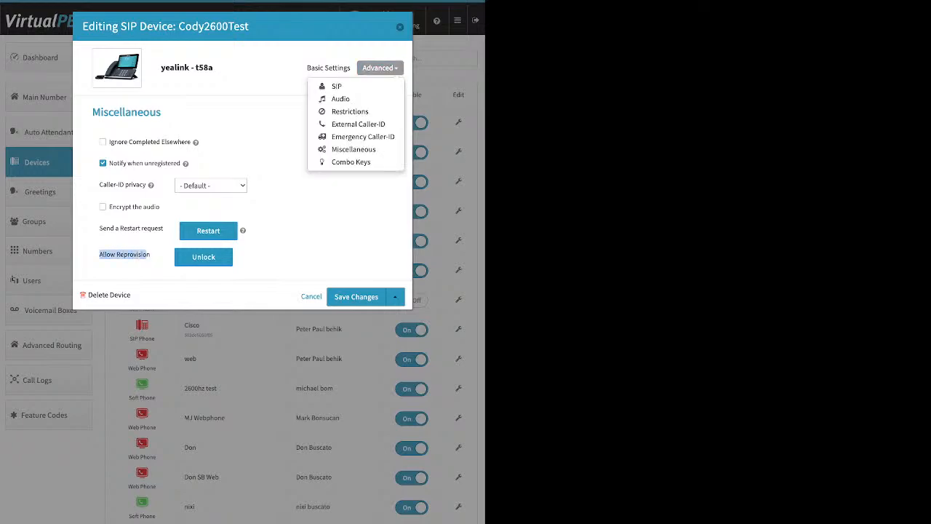
{"action": "left_click", "coordinate": [351, 162]}
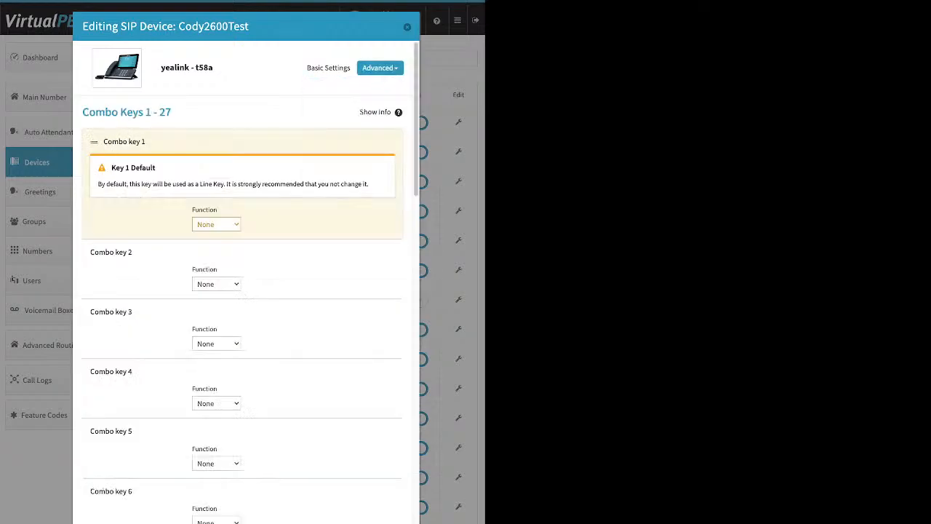
{"action": "scroll", "coordinate": [240, 291], "scroll_direction": "down", "scroll_amount": 3}
{"action": "scroll", "coordinate": [240, 291], "scroll_direction": "down", "scroll_amount": 4}
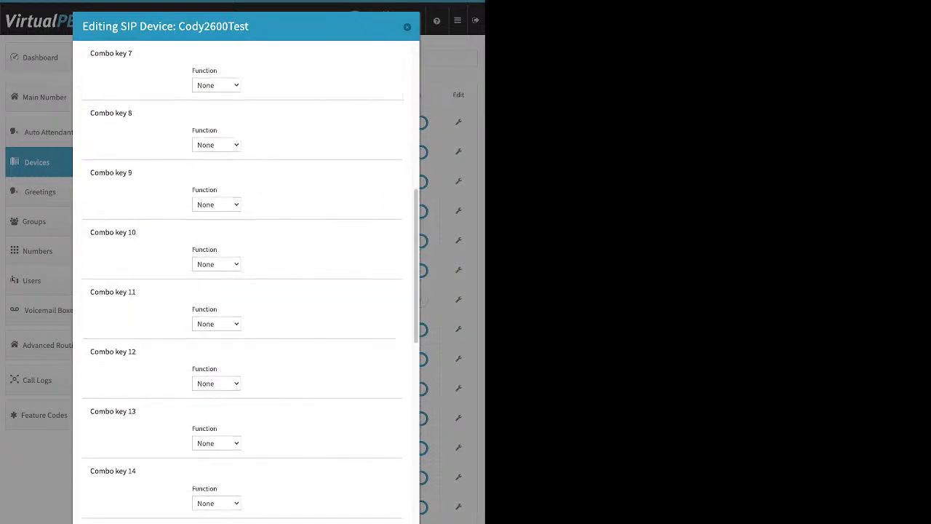
{"action": "scroll", "coordinate": [240, 291], "scroll_direction": "up", "scroll_amount": 6}
{"action": "left_click", "coordinate": [407, 27]}
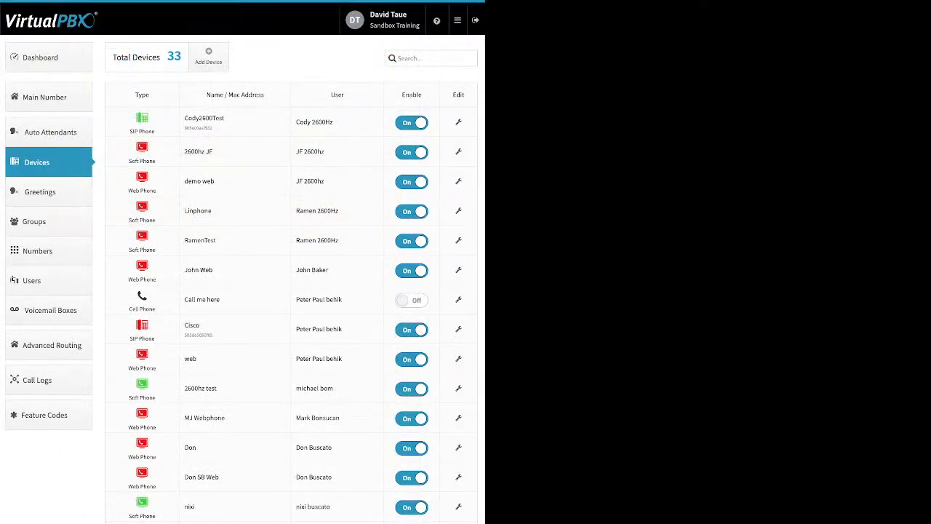
Go to Greetings and open the dialog for adding a new greeting
{"action": "left_click", "coordinate": [48, 192]}
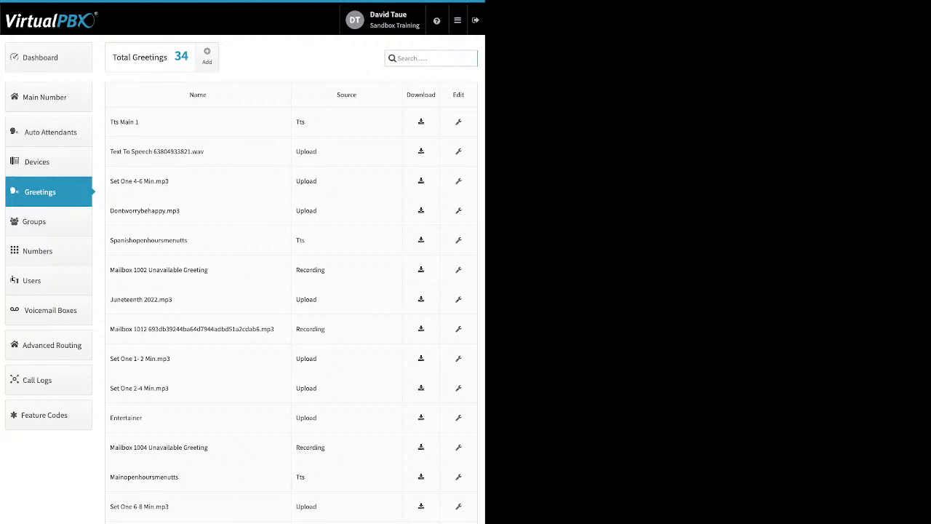
{"action": "left_click", "coordinate": [207, 57]}
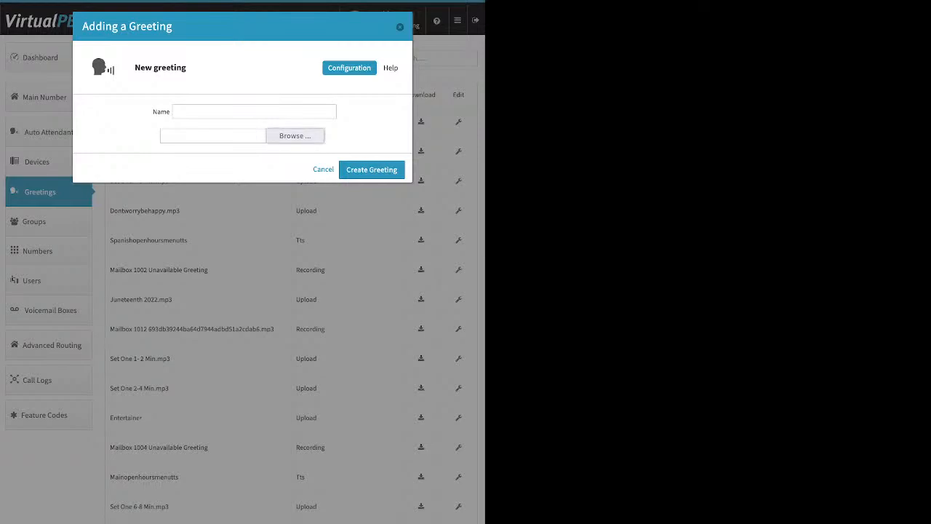
Close the new greeting dialog without adding a file and look over the greeting names and their sources
{"action": "left_click", "coordinate": [294, 136]}
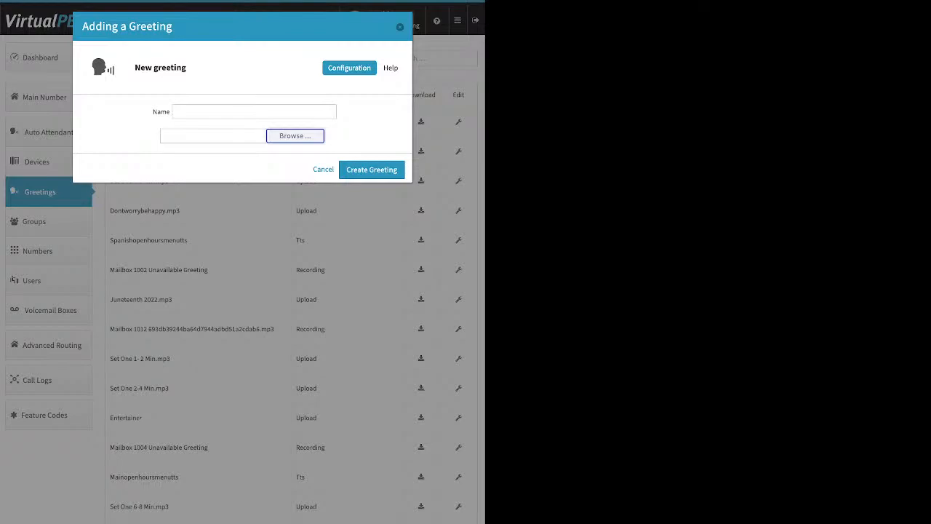
{"action": "key", "text": "Escape"}
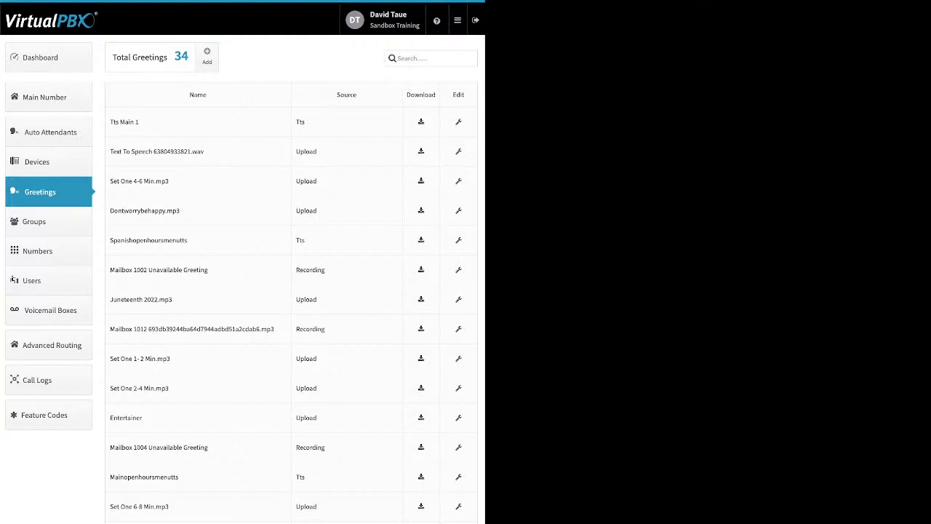
{"action": "double_click", "coordinate": [301, 240]}
{"action": "double_click", "coordinate": [301, 122]}
{"action": "double_click", "coordinate": [306, 151]}
{"action": "left_click", "coordinate": [307, 151]}
{"action": "left_click_drag", "start_coordinate": [326, 270], "coordinate": [295, 270]}
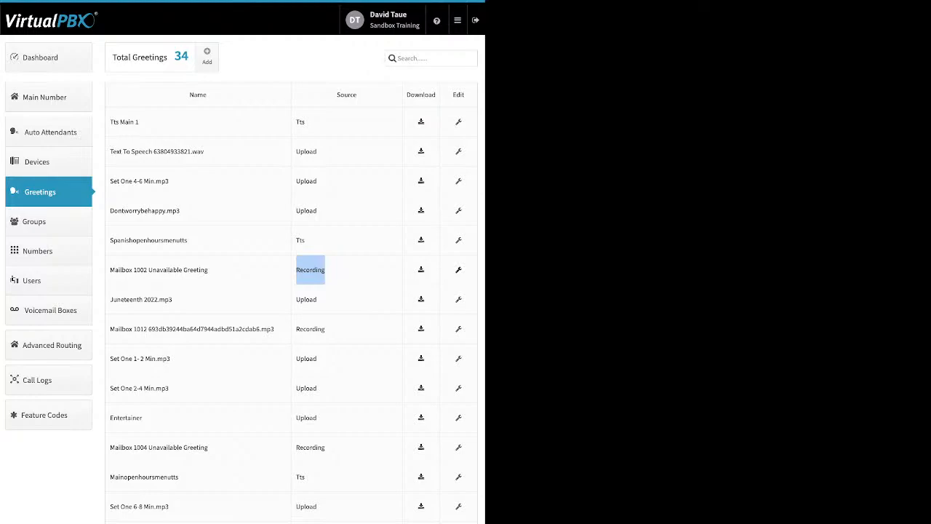
Rename the Mailbox 1002 Unavailable Greeting to 1002 unavailable greeting and save it
{"action": "left_click", "coordinate": [458, 269]}
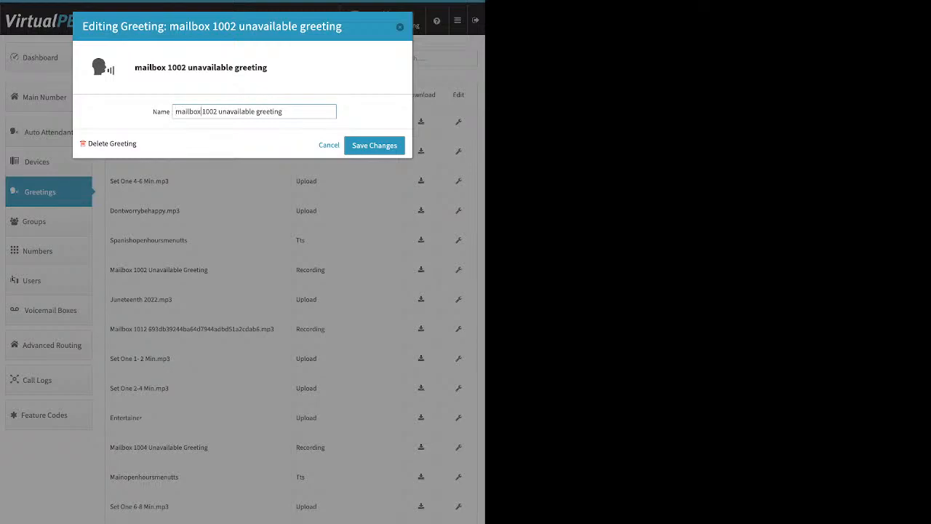
{"action": "key", "text": "BackSpace"}
{"action": "key", "text": "BackSpace"}
{"action": "key", "text": "BackSpace"}
{"action": "key", "text": "BackSpace"}
{"action": "key", "text": "BackSpace"}
{"action": "key", "text": "BackSpace"}
{"action": "key", "text": "BackSpace"}
{"action": "key", "text": "BackSpace"}
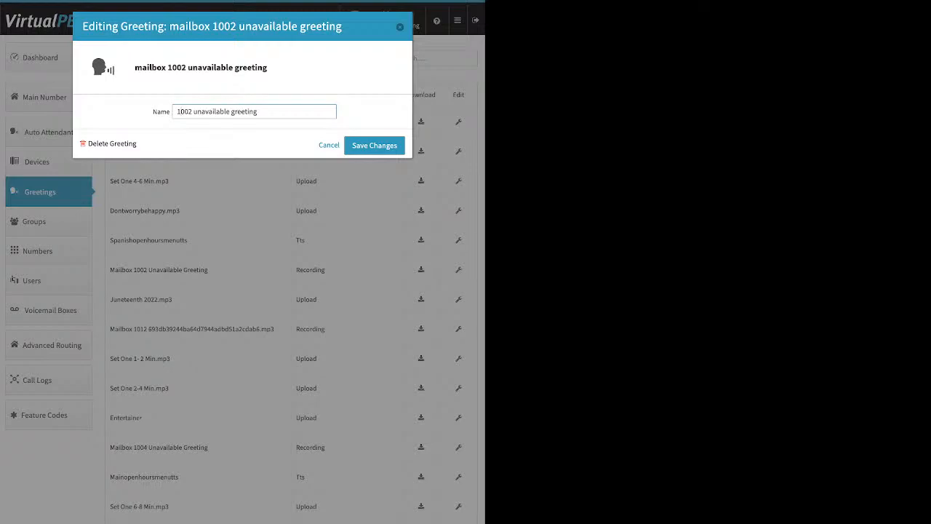
{"action": "left_click", "coordinate": [374, 146]}
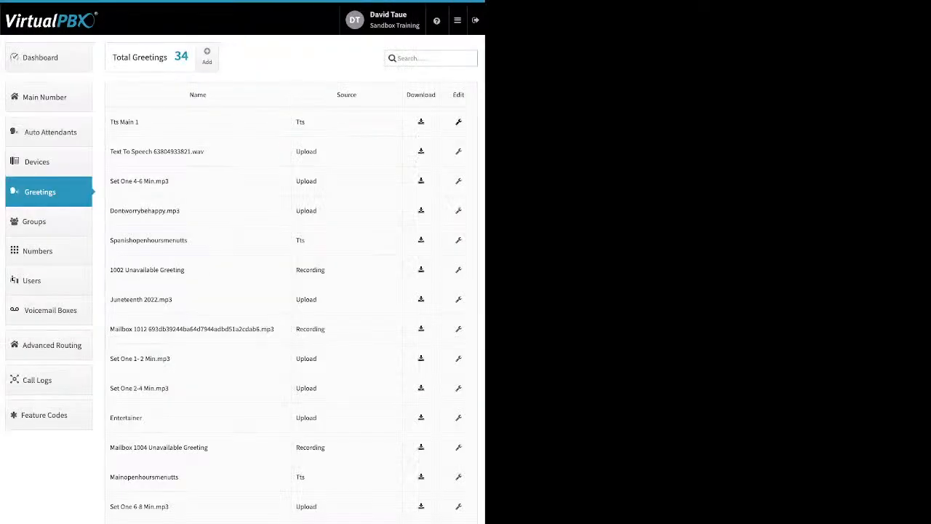
Open the TTS Main 1 greeting's editor, save it unchanged, and switch to Groups
{"action": "left_click", "coordinate": [458, 122]}
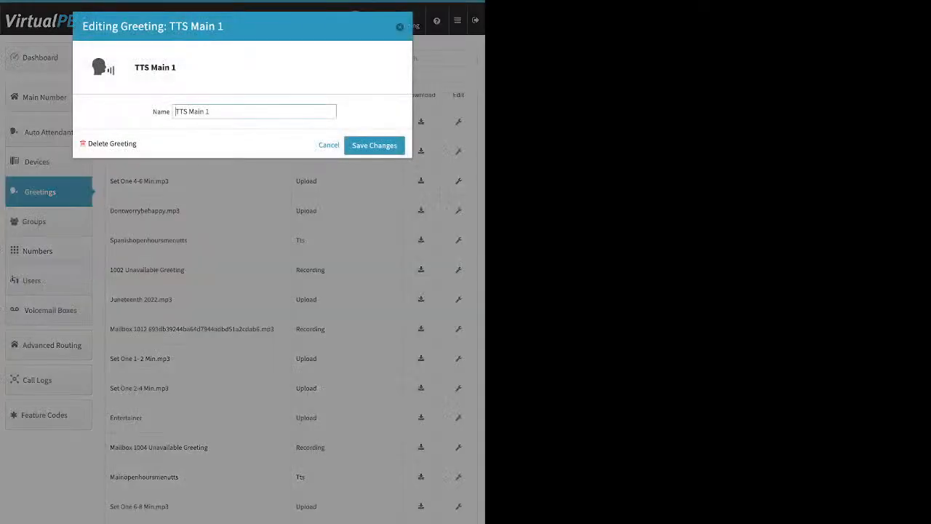
{"action": "left_click", "coordinate": [374, 146]}
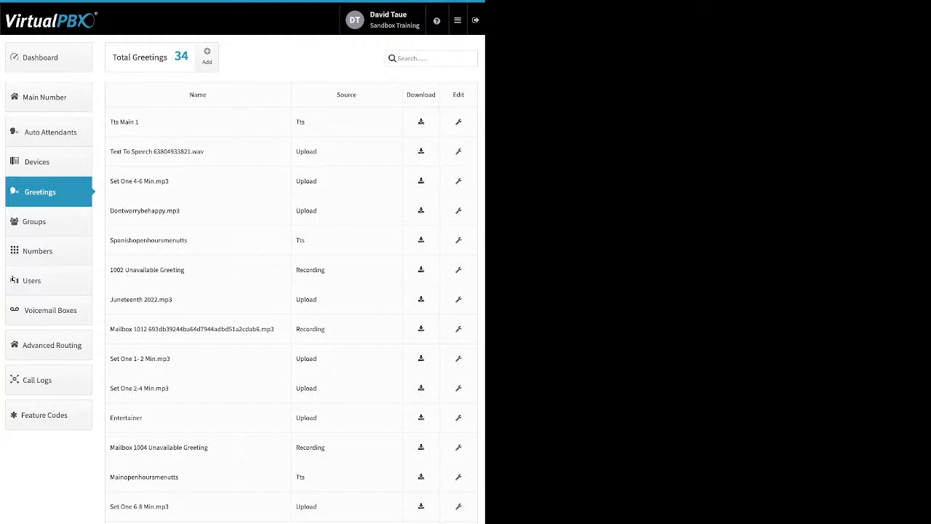
{"action": "left_click", "coordinate": [48, 221]}
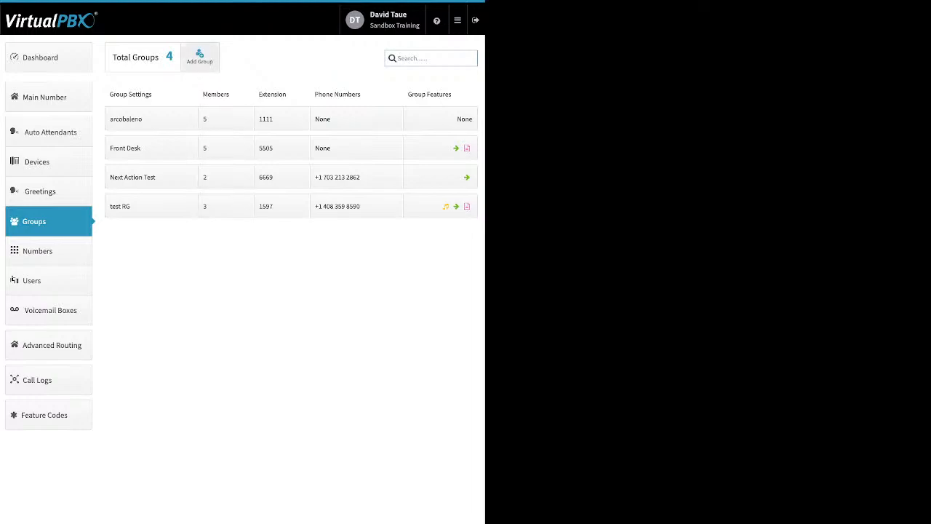
{"action": "left_click", "coordinate": [200, 56]}
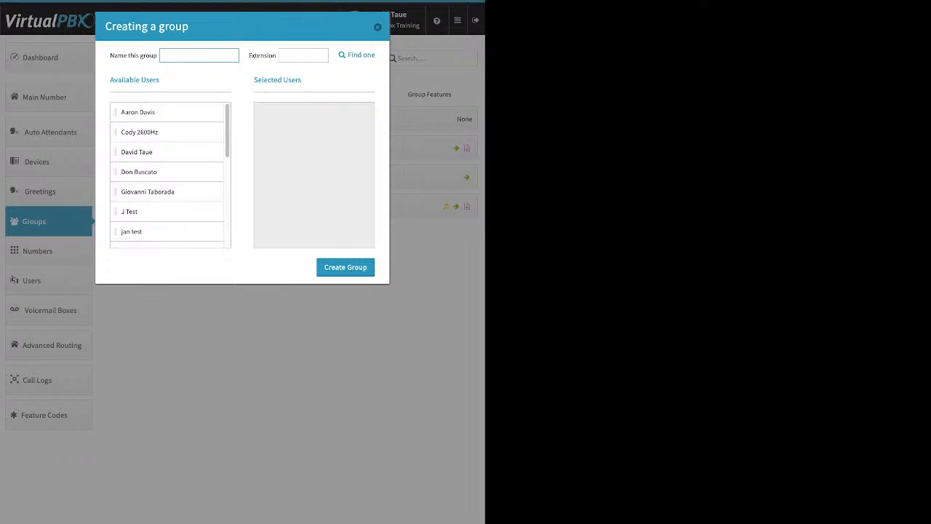
{"action": "left_click_drag", "start_coordinate": [138, 112], "coordinate": [305, 116]}
{"action": "left_click_drag", "start_coordinate": [137, 132], "coordinate": [305, 112]}
{"action": "left_click_drag", "start_coordinate": [130, 172], "coordinate": [291, 133]}
{"action": "left_click_drag", "start_coordinate": [138, 211], "coordinate": [251, 251]}
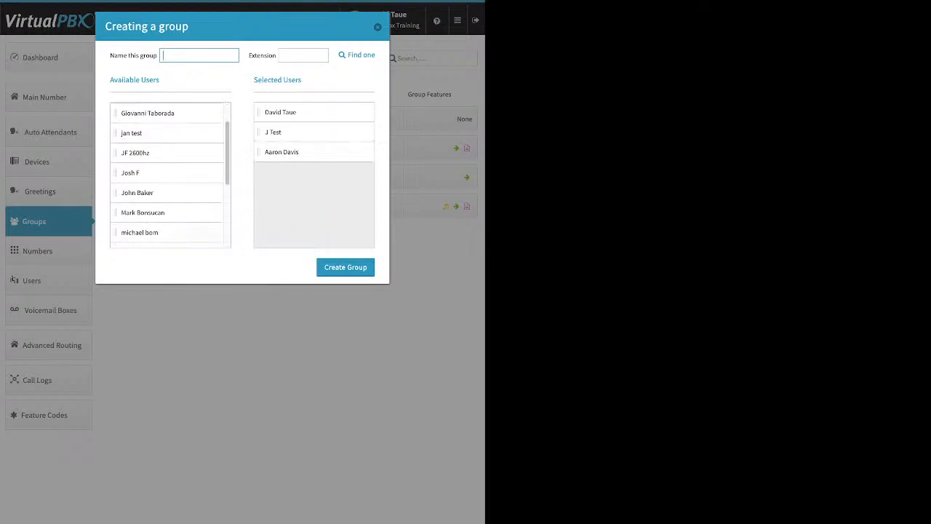
{"action": "left_click_drag", "start_coordinate": [137, 231], "coordinate": [282, 156]}
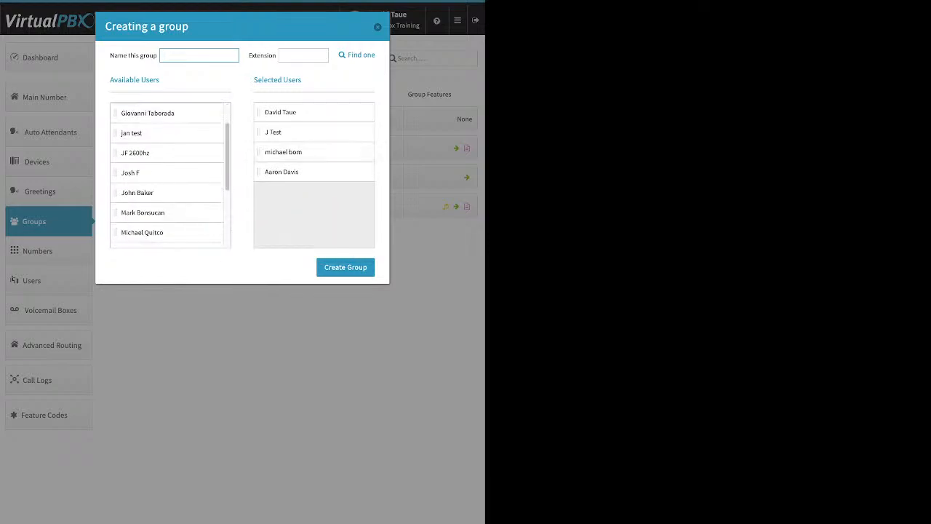
{"action": "key", "text": "Escape"}
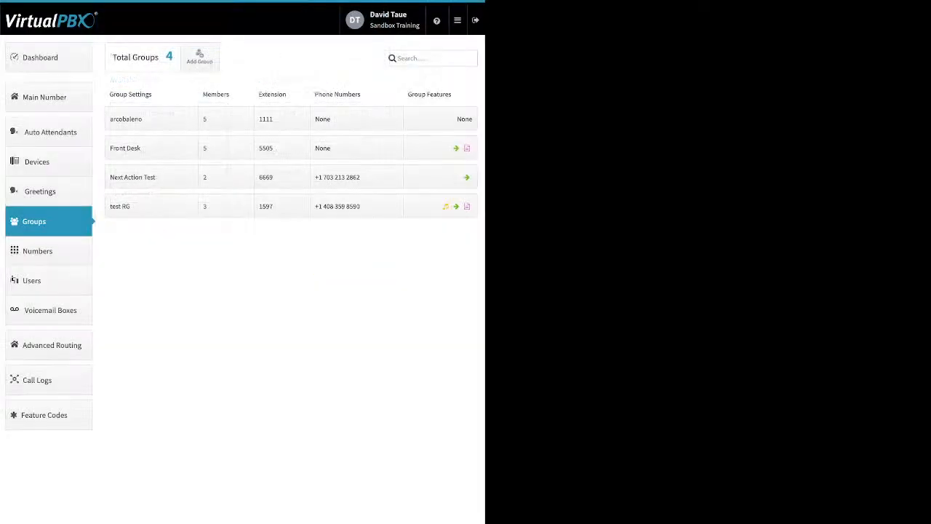
Open the Front Desk group's settings and examine the Group call attempts value
{"action": "left_click", "coordinate": [151, 149]}
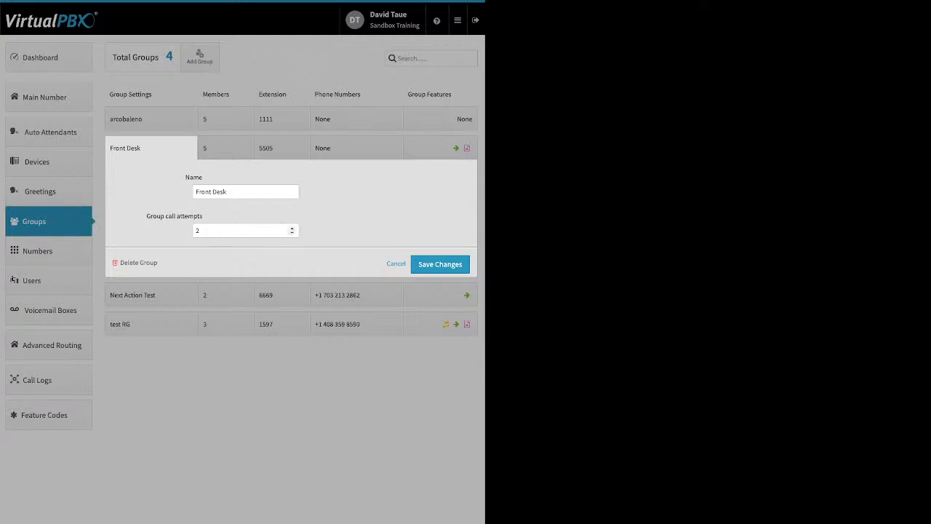
{"action": "left_click_drag", "start_coordinate": [147, 216], "coordinate": [203, 216]}
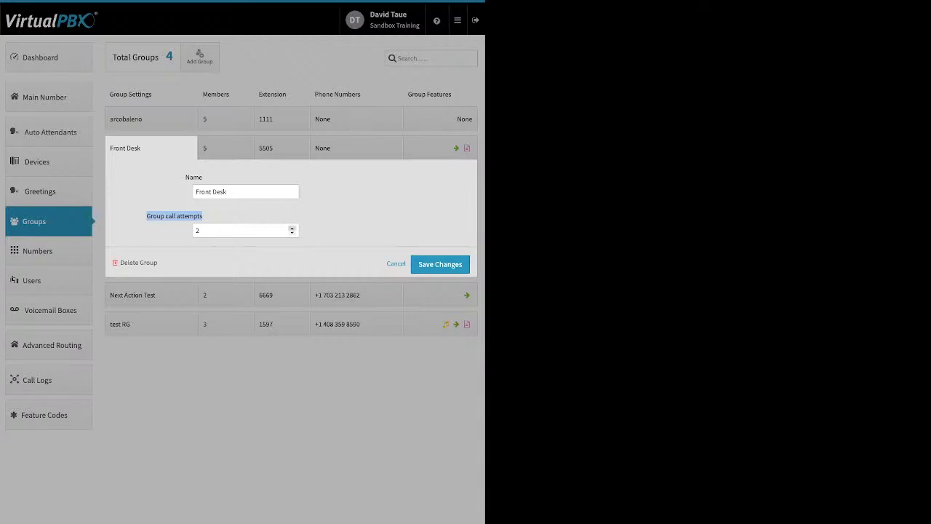
{"action": "left_click", "coordinate": [291, 228]}
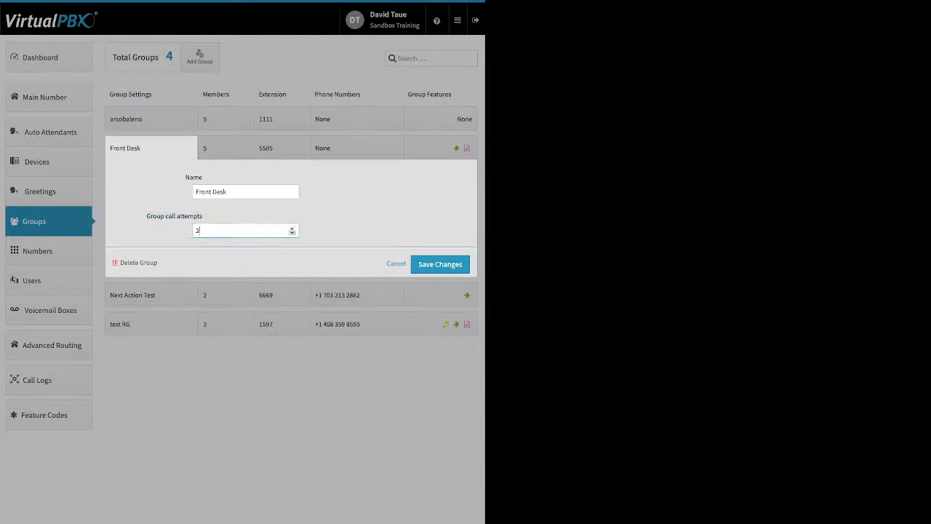
{"action": "left_click", "coordinate": [292, 233]}
{"action": "left_click", "coordinate": [349, 211]}
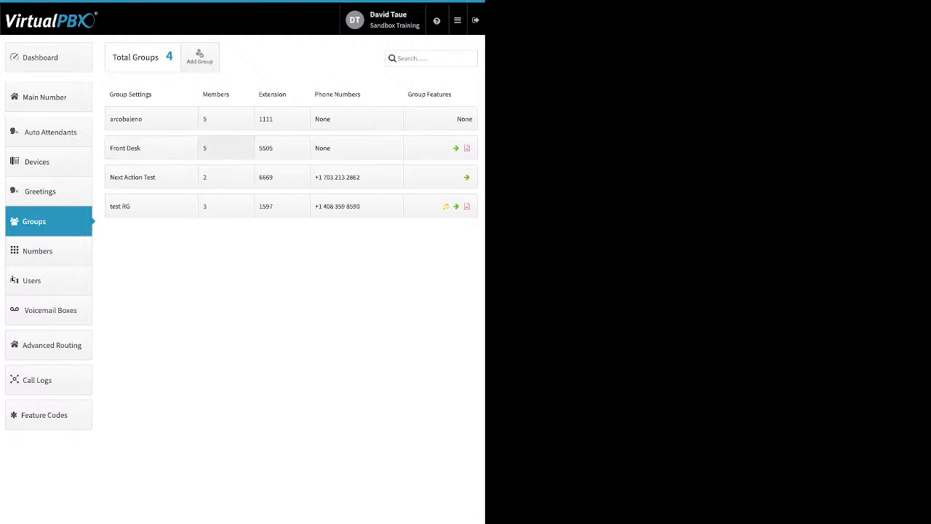
Open the Front Desk group's member list and distribute the ring times evenly
{"action": "left_click", "coordinate": [225, 148]}
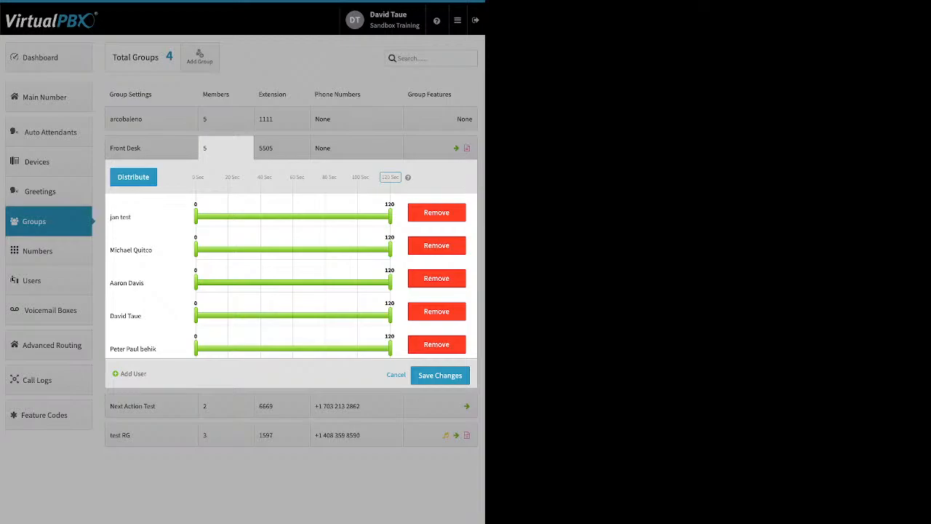
{"action": "left_click", "coordinate": [133, 177]}
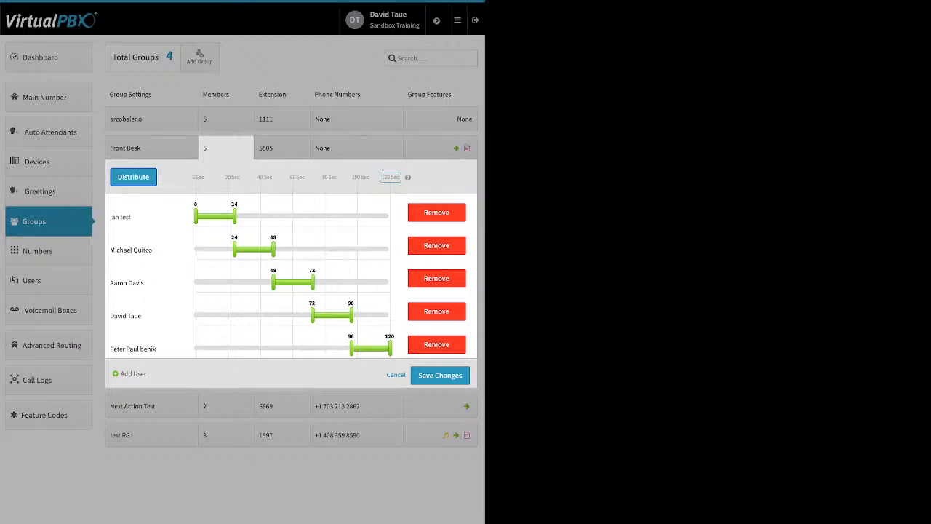
Swap the first and last members' order in the Front Desk group and redistribute the ring times
{"action": "left_click_drag", "start_coordinate": [139, 216], "coordinate": [201, 354]}
{"action": "left_click_drag", "start_coordinate": [138, 316], "coordinate": [175, 214]}
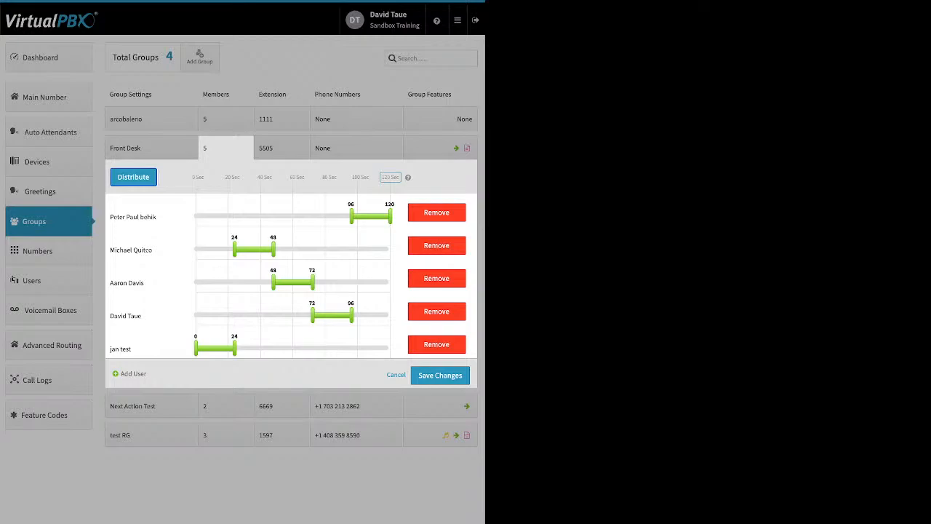
{"action": "left_click", "coordinate": [134, 177]}
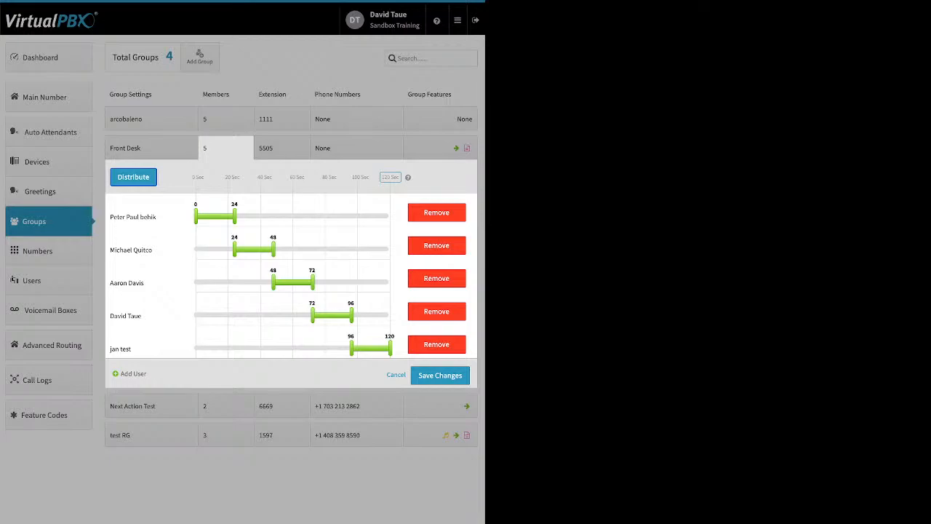
Remove the second member from the Front Desk group and redistribute the ring times
{"action": "left_click", "coordinate": [437, 245]}
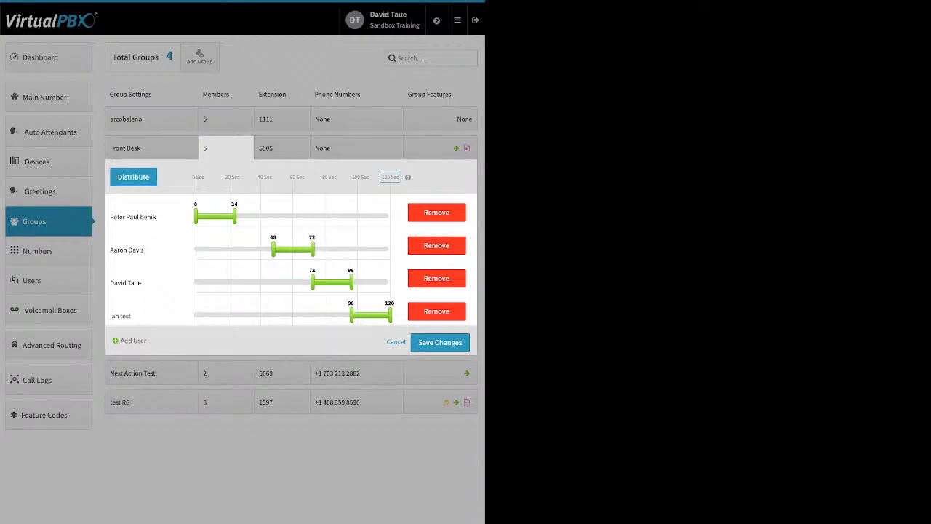
{"action": "left_click", "coordinate": [134, 177]}
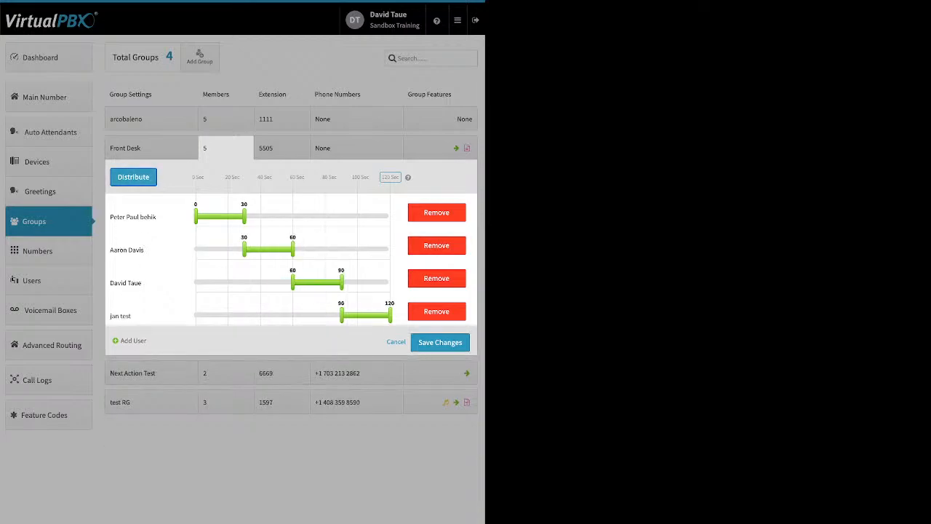
Add two more users to the Front Desk group and redistribute the ring times
{"action": "left_click", "coordinate": [132, 340]}
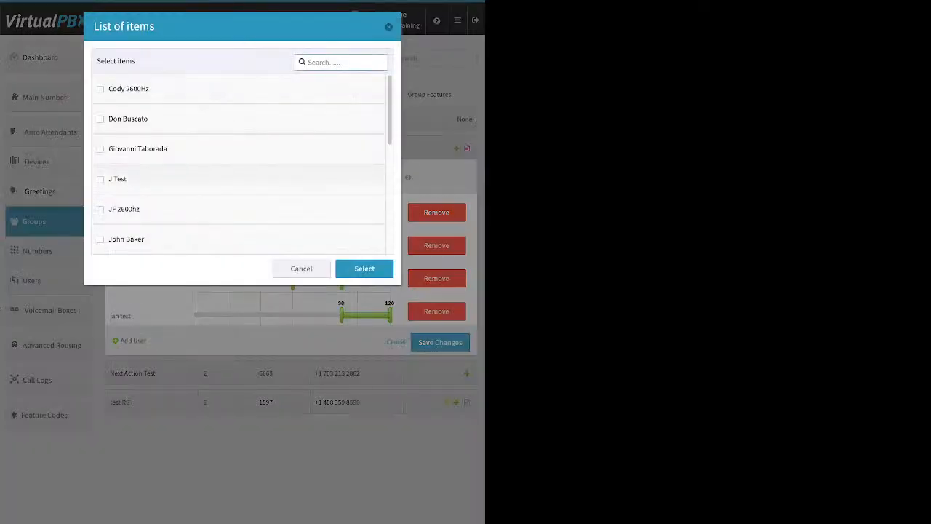
{"action": "left_click", "coordinate": [101, 149]}
{"action": "left_click", "coordinate": [100, 118]}
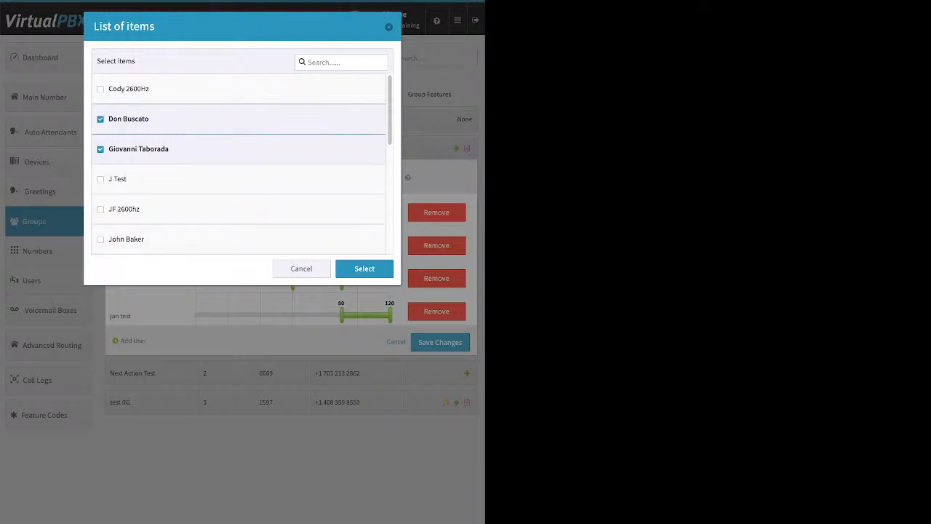
{"action": "left_click", "coordinate": [364, 269]}
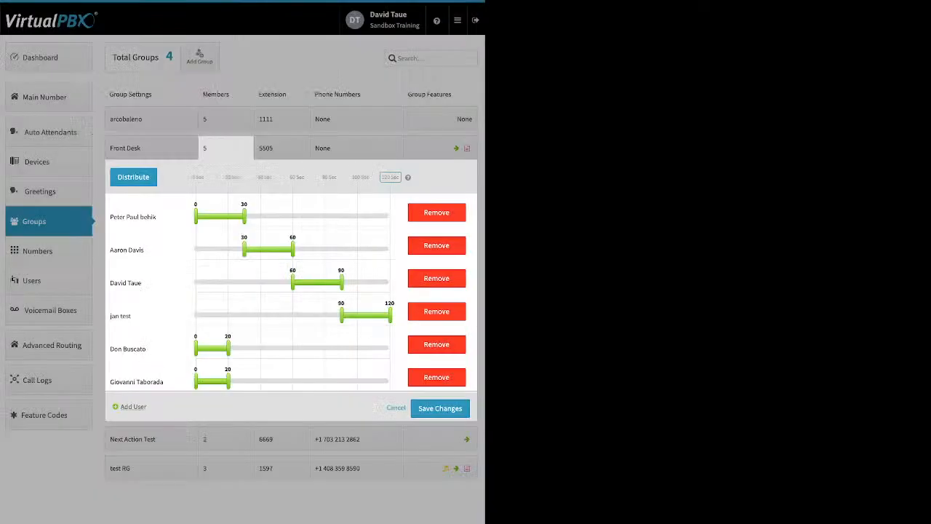
{"action": "left_click", "coordinate": [133, 177]}
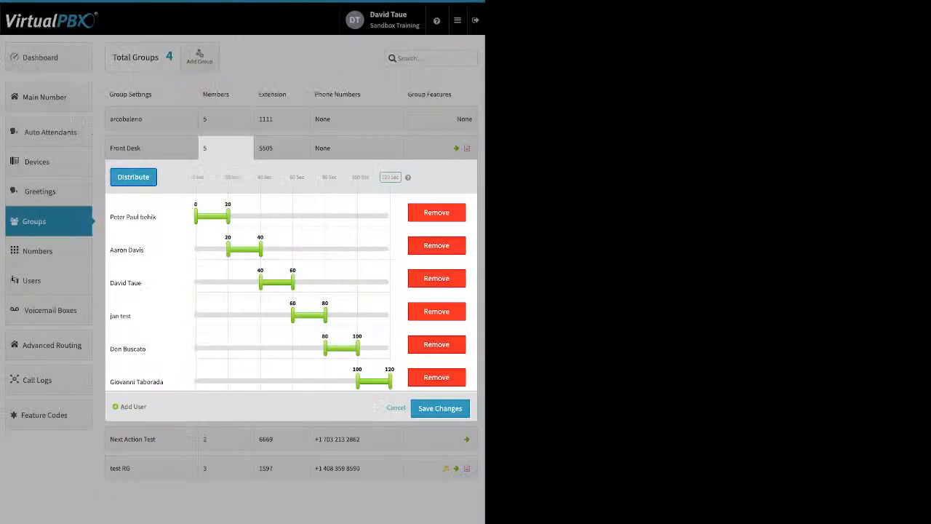
Set custom ring windows of 0–120, 0–60, 26–81, 0–120, 80–120 and 74–120 seconds for the six members in order
{"action": "left_click", "coordinate": [390, 176]}
{"action": "left_click_drag", "start_coordinate": [228, 216], "coordinate": [390, 216]}
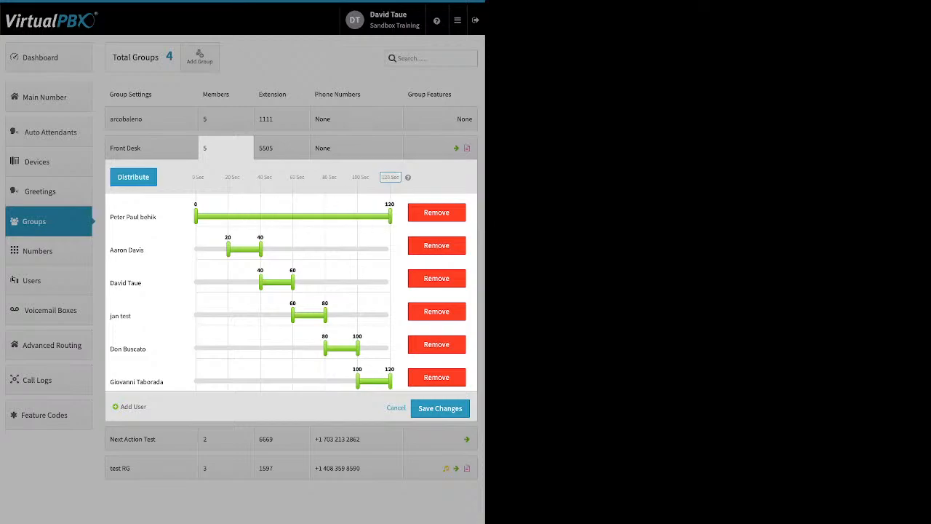
{"action": "left_click_drag", "start_coordinate": [227, 250], "coordinate": [195, 249]}
{"action": "left_click_drag", "start_coordinate": [260, 250], "coordinate": [292, 250]}
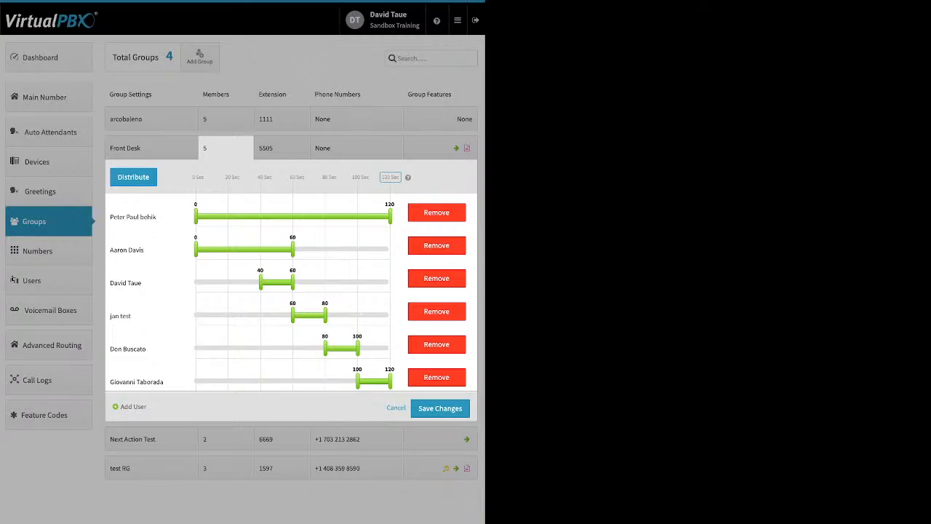
{"action": "left_click_drag", "start_coordinate": [261, 282], "coordinate": [327, 283]}
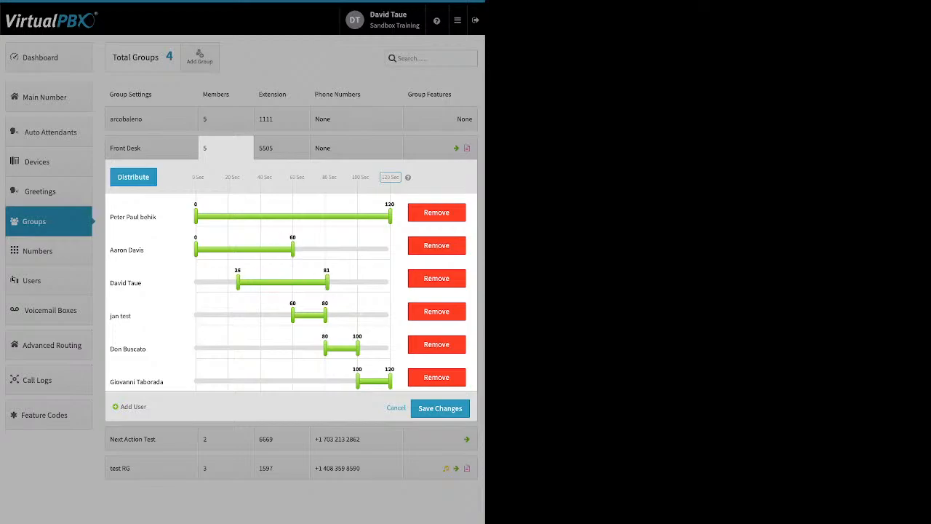
{"action": "left_click_drag", "start_coordinate": [292, 315], "coordinate": [195, 315]}
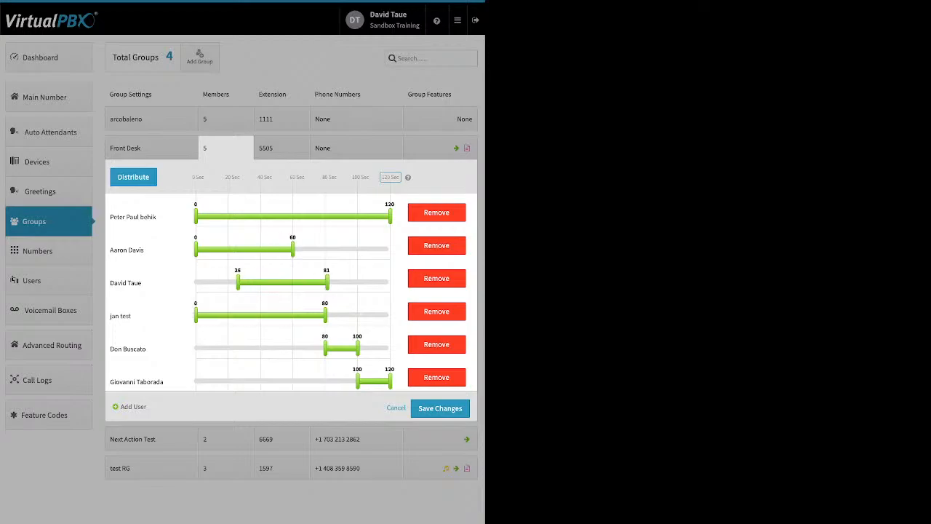
{"action": "left_click_drag", "start_coordinate": [325, 315], "coordinate": [390, 315]}
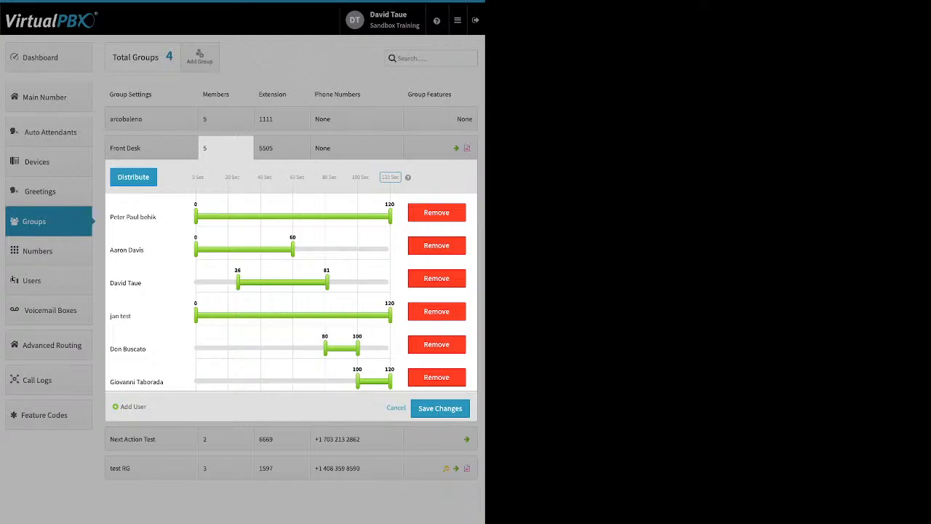
{"action": "left_click_drag", "start_coordinate": [357, 347], "coordinate": [390, 347]}
{"action": "left_click_drag", "start_coordinate": [357, 381], "coordinate": [315, 380]}
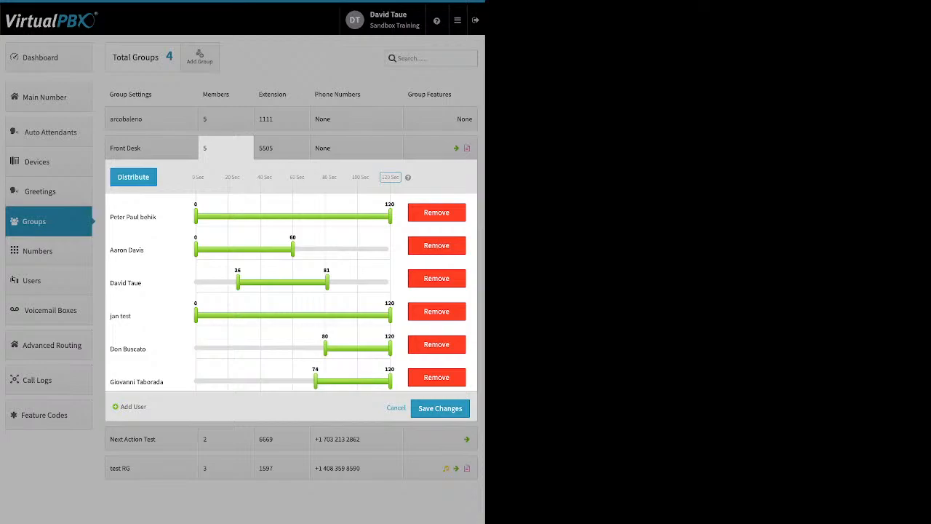
Close the members editor and open the Front Desk group's extension settings
{"action": "left_click", "coordinate": [133, 176]}
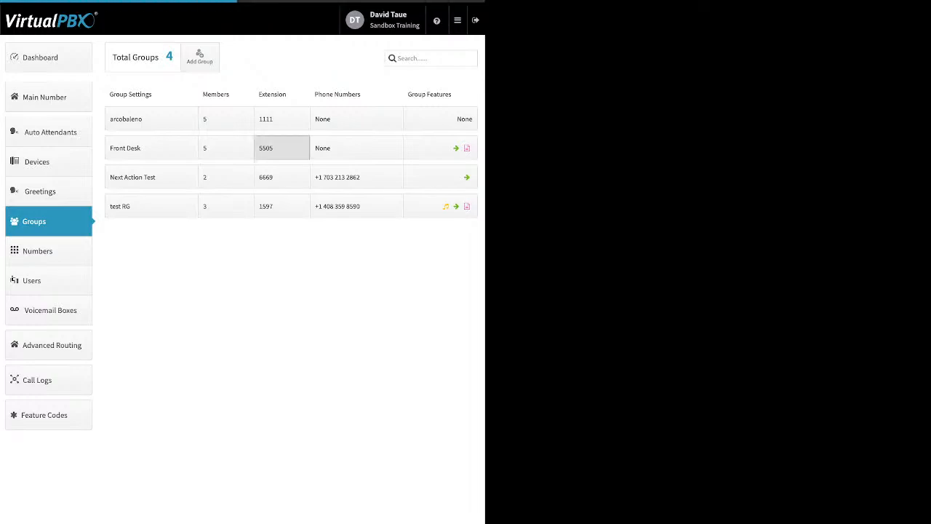
{"action": "left_click", "coordinate": [282, 148]}
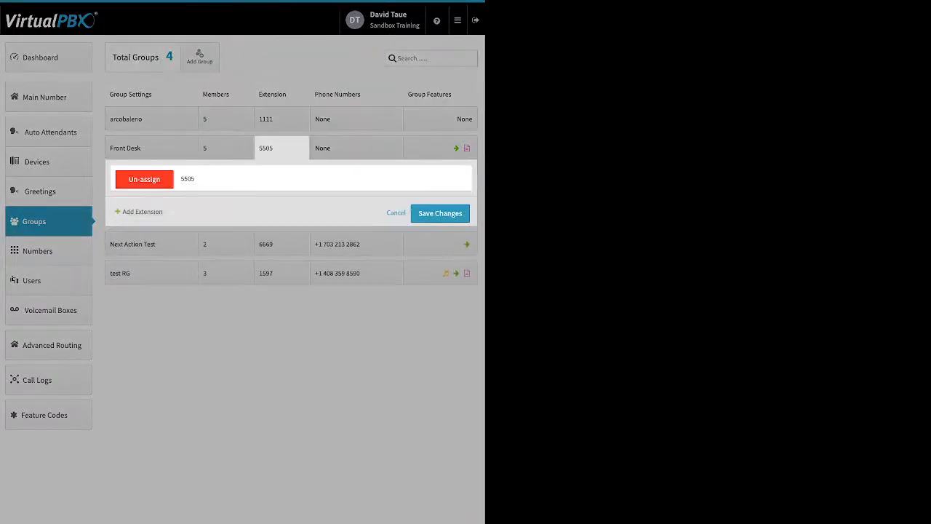
Close the extension editor, view the Front Desk group's phone numbers, and open its group features
{"action": "left_click", "coordinate": [356, 147]}
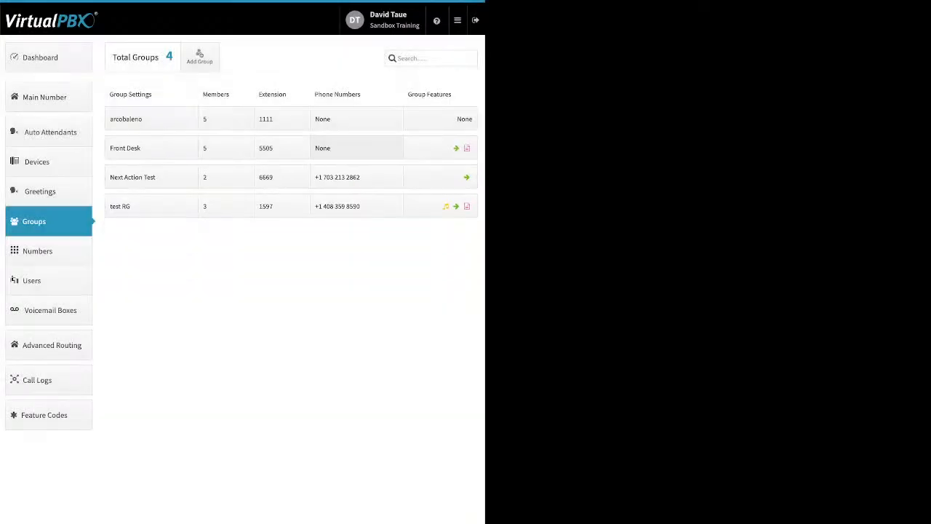
{"action": "left_click", "coordinate": [356, 147]}
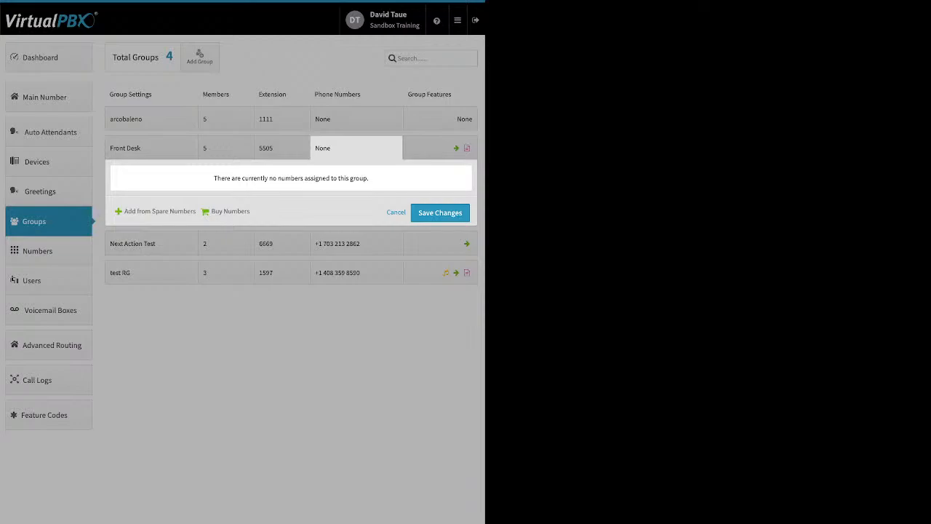
{"action": "left_click", "coordinate": [440, 148]}
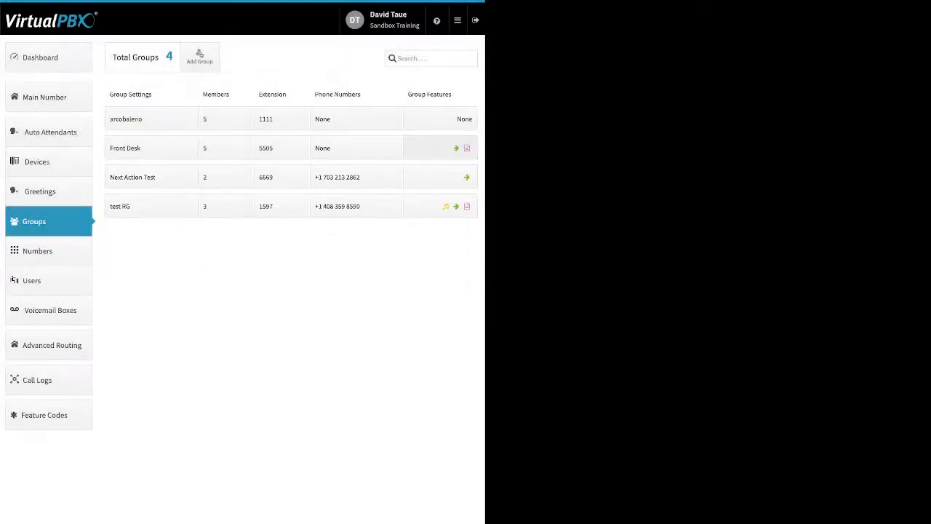
{"action": "left_click", "coordinate": [440, 148]}
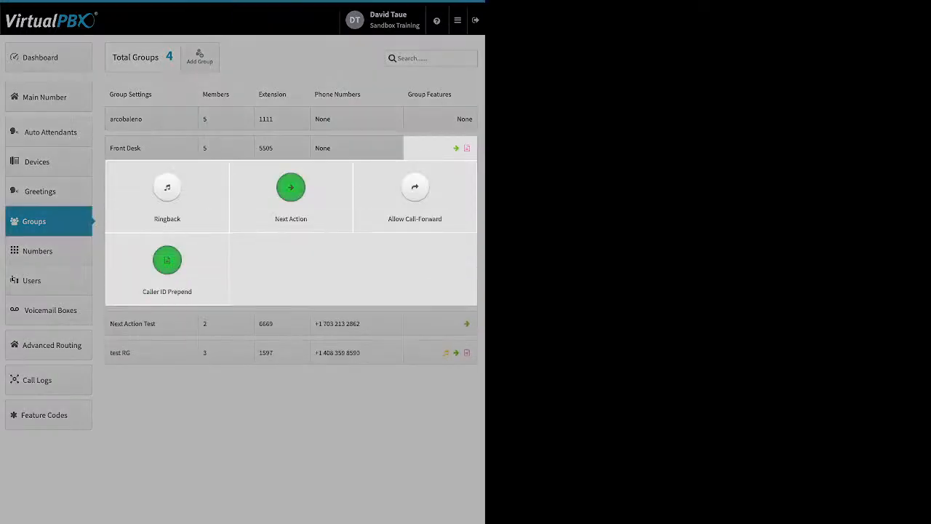
Try enabling group ringback with text_to_speech media and opening its upload option, then close without saving
{"action": "left_click", "coordinate": [167, 190]}
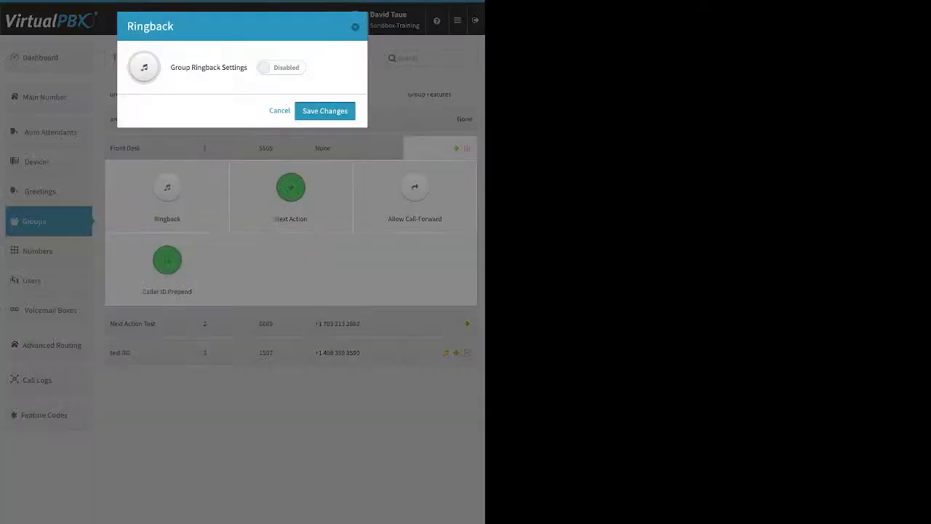
{"action": "left_click", "coordinate": [282, 68]}
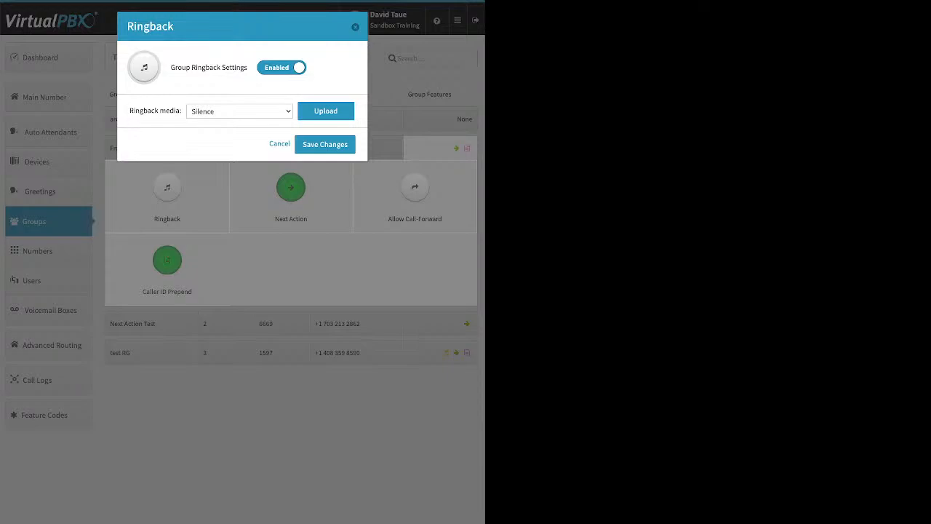
{"action": "left_click", "coordinate": [239, 111]}
{"action": "left_click", "coordinate": [240, 111]}
{"action": "left_click", "coordinate": [240, 112]}
{"action": "left_click", "coordinate": [65, 24]}
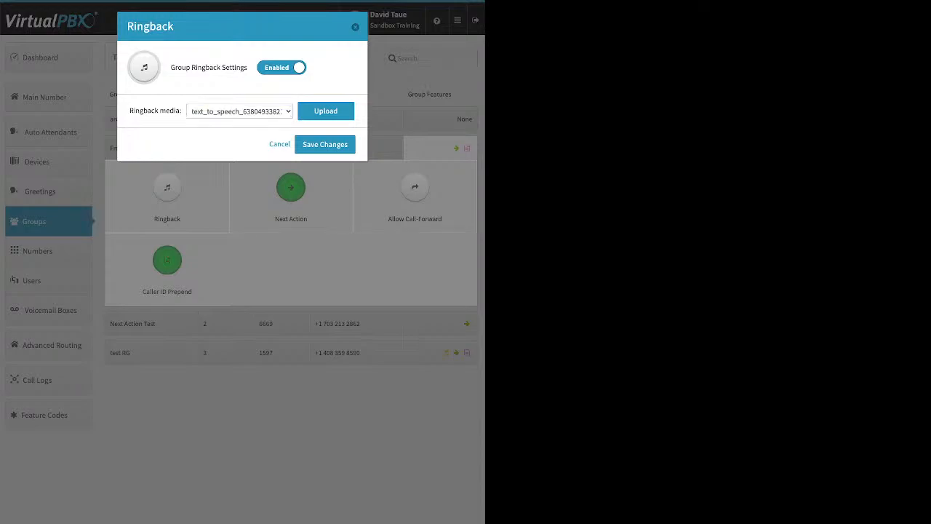
{"action": "left_click", "coordinate": [326, 110]}
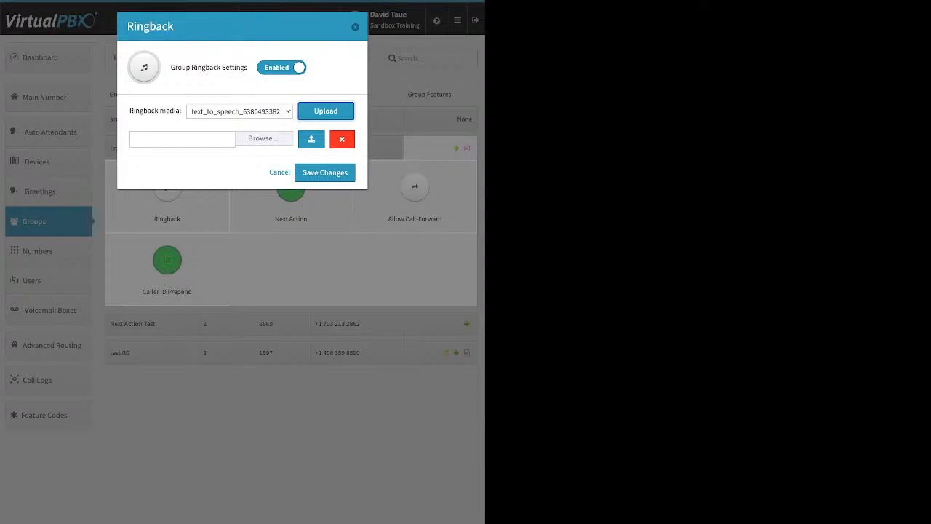
{"action": "left_click", "coordinate": [355, 26]}
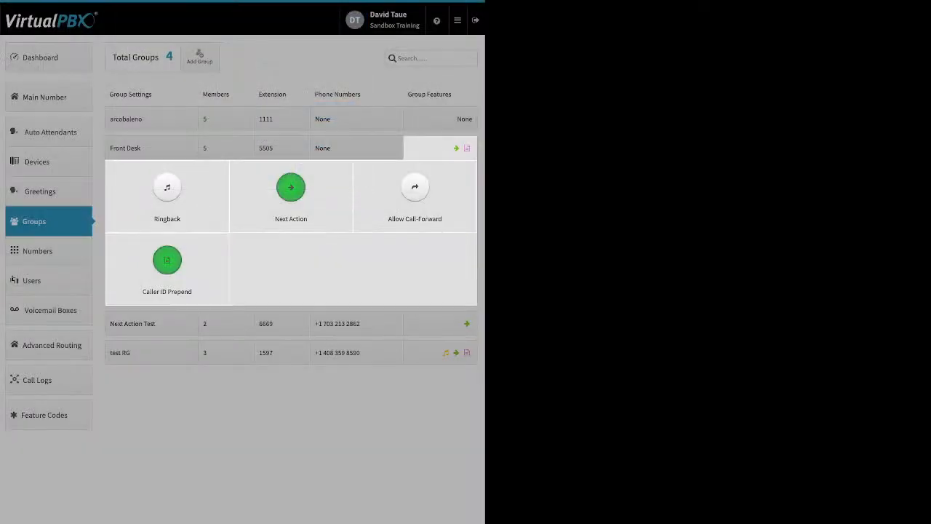
Browse the destinations available for the Front Desk group's Next Action forwarding
{"action": "left_click", "coordinate": [291, 188]}
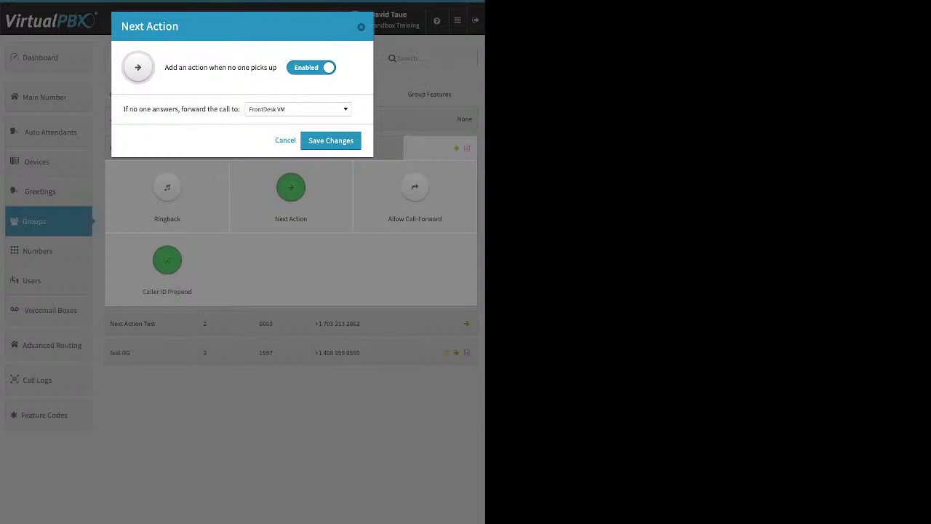
{"action": "left_click", "coordinate": [298, 109]}
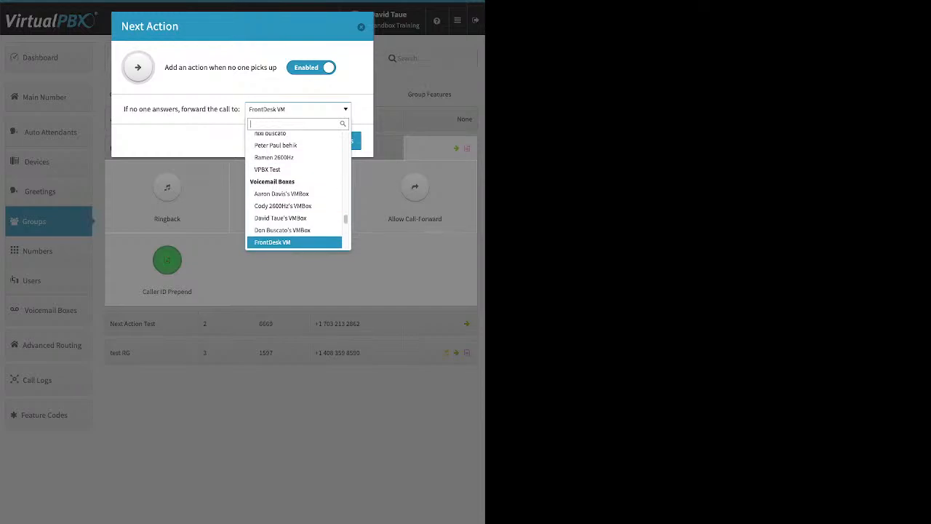
{"action": "key", "text": "Up"}
{"action": "key", "text": "Up"}
{"action": "key", "text": "Up"}
{"action": "key", "text": "Up"}
{"action": "key", "text": "Up"}
{"action": "key", "text": "Up"}
{"action": "key", "text": "Up"}
{"action": "key", "text": "Up"}
{"action": "key", "text": "Up"}
{"action": "key", "text": "Up"}
{"action": "key", "text": "Up"}
{"action": "key", "text": "Up"}
{"action": "key", "text": "Up"}
{"action": "key", "text": "Up"}
{"action": "key", "text": "Up"}
{"action": "key", "text": "Up"}
{"action": "key", "text": "Up"}
{"action": "key", "text": "Up"}
{"action": "key", "text": "Up"}
{"action": "key", "text": "Up"}
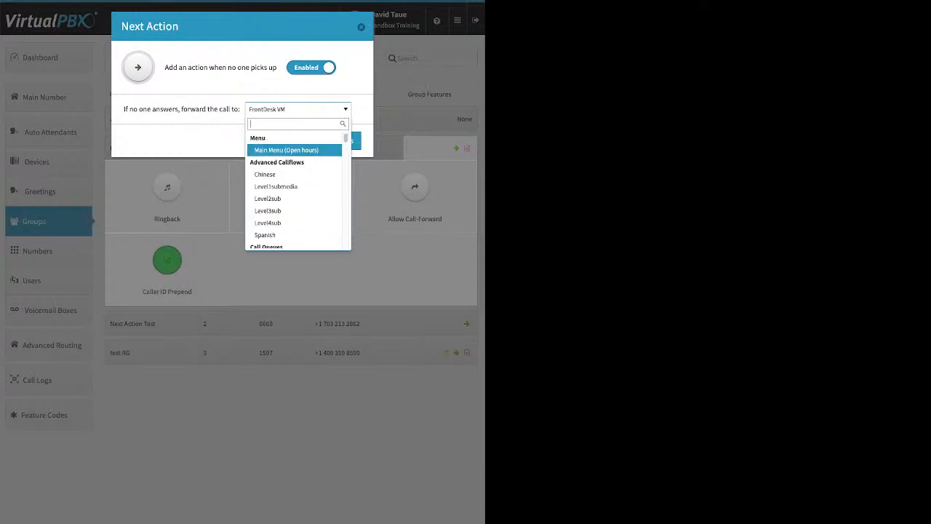
{"action": "key", "text": "Down"}
{"action": "key", "text": "Down"}
{"action": "key", "text": "Down"}
{"action": "key", "text": "Down"}
{"action": "key", "text": "Down"}
{"action": "key", "text": "Down"}
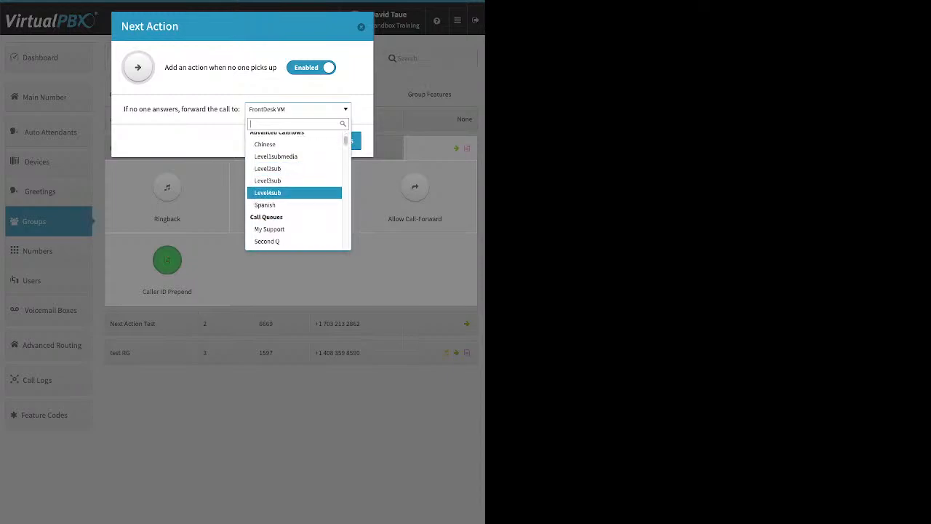
{"action": "key", "text": "Up"}
{"action": "key", "text": "Down"}
{"action": "key", "text": "Down"}
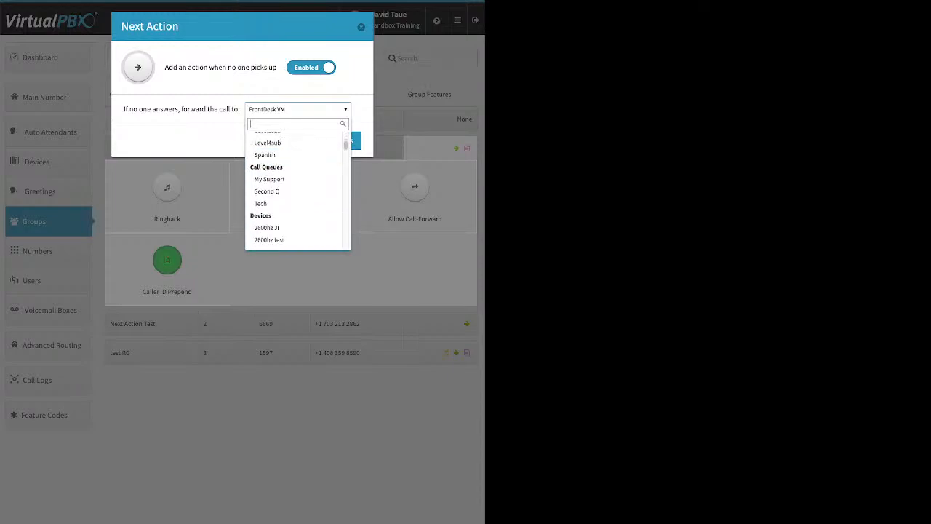
{"action": "key", "text": "Down"}
{"action": "key", "text": "Down"}
{"action": "key", "text": "Down"}
{"action": "key", "text": "Down"}
{"action": "key", "text": "Down"}
{"action": "key", "text": "Down"}
{"action": "key", "text": "Down"}
{"action": "key", "text": "Down"}
{"action": "key", "text": "Down"}
{"action": "key", "text": "Down"}
{"action": "key", "text": "Down"}
{"action": "key", "text": "Down"}
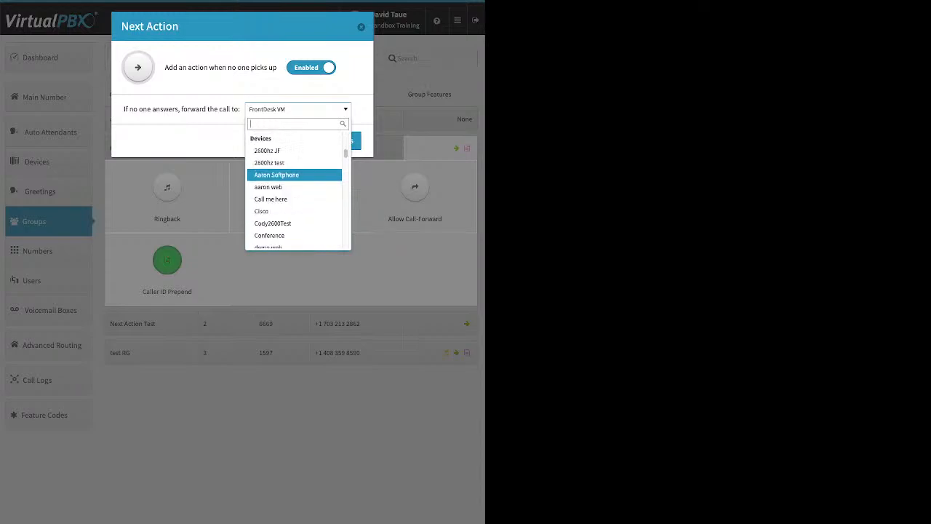
{"action": "key", "text": "Down"}
{"action": "key", "text": "Down"}
{"action": "key", "text": "Down"}
{"action": "key", "text": "Down"}
{"action": "key", "text": "Down"}
{"action": "key", "text": "Down"}
{"action": "key", "text": "Down"}
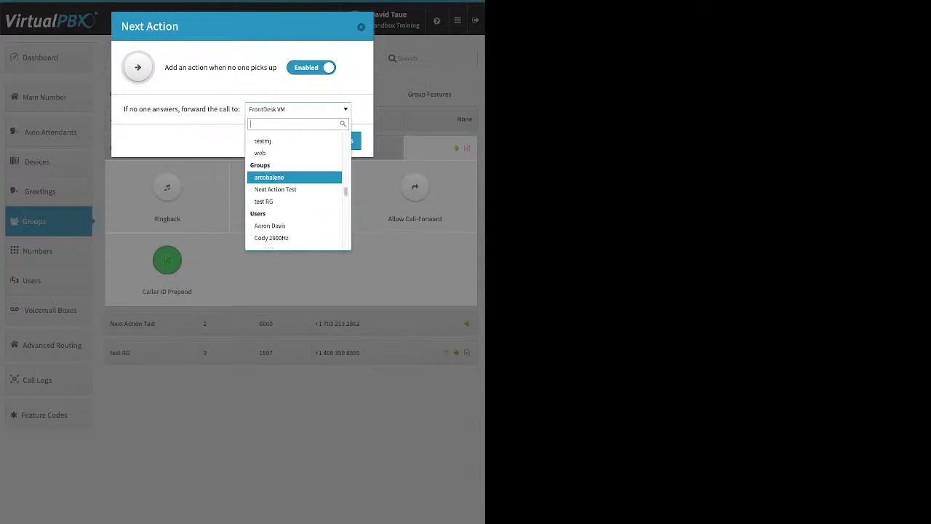
{"action": "key", "text": "Down"}
{"action": "key", "text": "Down"}
{"action": "key", "text": "Down"}
{"action": "key", "text": "Down"}
{"action": "key", "text": "Down"}
{"action": "key", "text": "Down"}
{"action": "key", "text": "Down"}
{"action": "key", "text": "Down"}
{"action": "key", "text": "Down"}
{"action": "key", "text": "Down"}
{"action": "key", "text": "Down"}
{"action": "key", "text": "Down"}
{"action": "key", "text": "Down"}
{"action": "key", "text": "Down"}
{"action": "key", "text": "Down"}
{"action": "key", "text": "Down"}
{"action": "key", "text": "Down"}
{"action": "key", "text": "Down"}
{"action": "key", "text": "Down"}
{"action": "key", "text": "Down"}
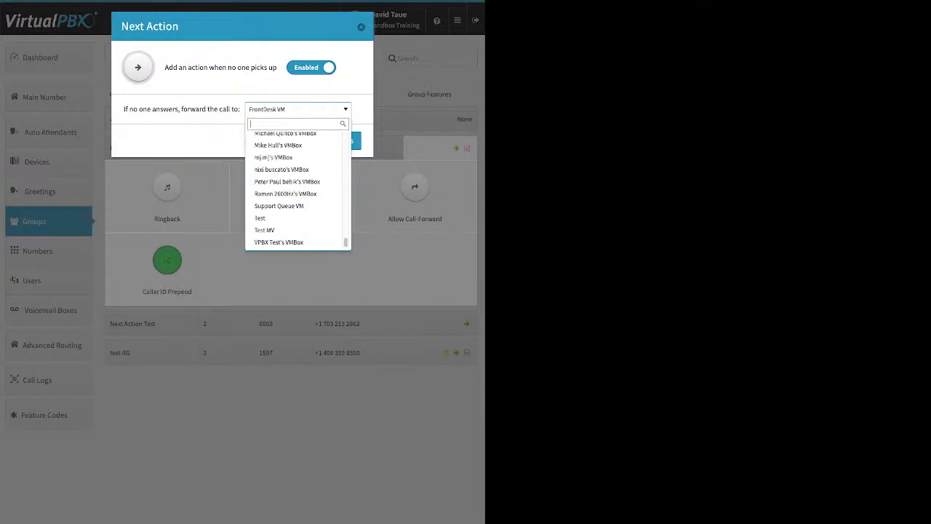
{"action": "left_click", "coordinate": [414, 196]}
{"action": "left_click", "coordinate": [415, 197]}
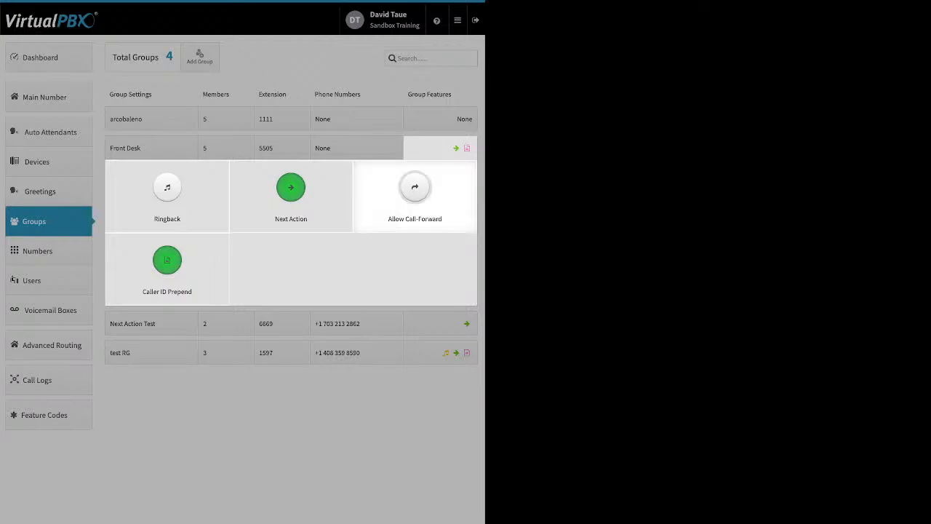
Enable Allow Call-Forward for the Front Desk group and save the change
{"action": "left_click", "coordinate": [415, 196]}
{"action": "left_click", "coordinate": [266, 67]}
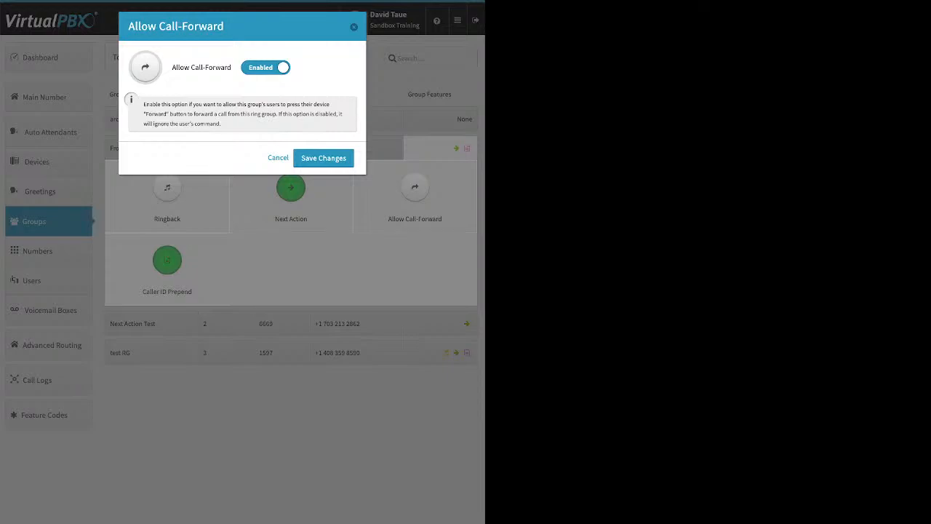
{"action": "left_click", "coordinate": [323, 157]}
Open the Caller ID Prepend settings to review the name and number prefix fields, then close them
{"action": "left_click", "coordinate": [166, 260]}
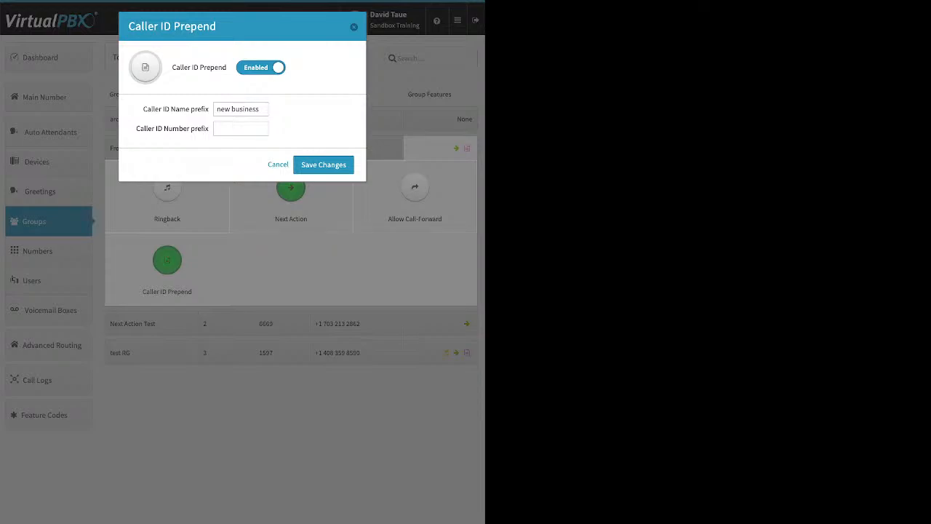
{"action": "left_click", "coordinate": [240, 129]}
{"action": "key", "text": "Escape"}
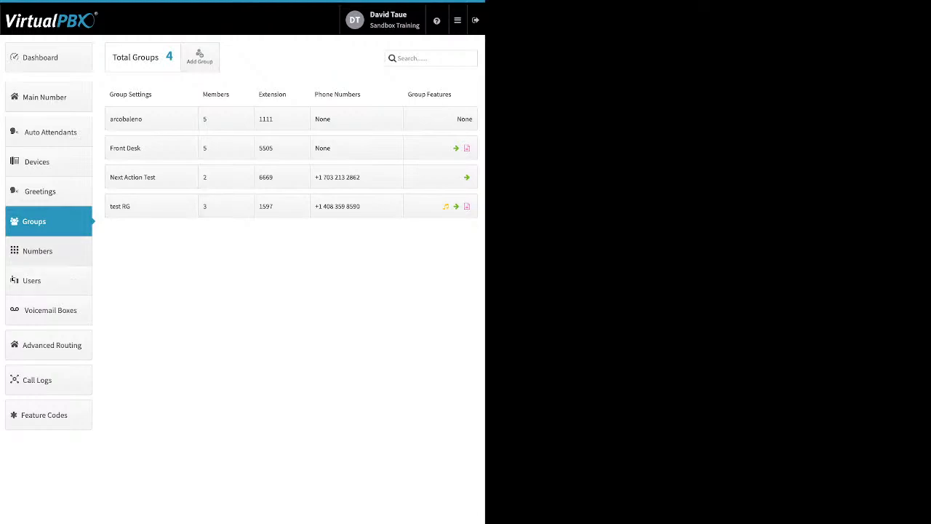
Open the Numbers section, view a number's options menu, and switch to the spare numbers list
{"action": "left_click", "coordinate": [37, 251]}
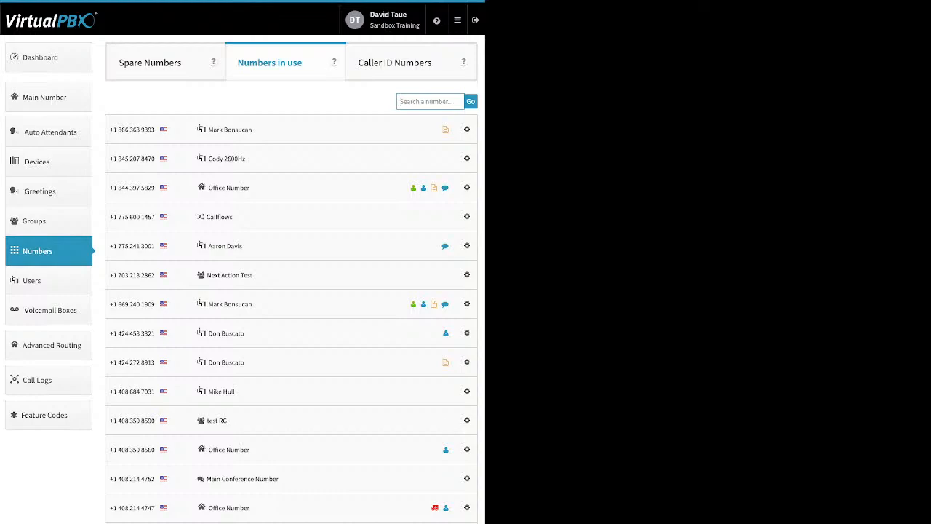
{"action": "left_click", "coordinate": [467, 391]}
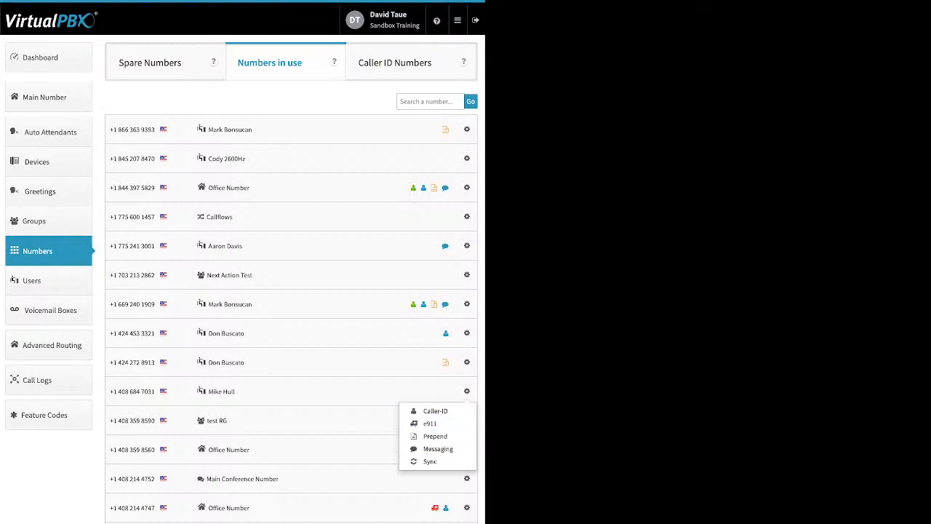
{"action": "left_click", "coordinate": [150, 63]}
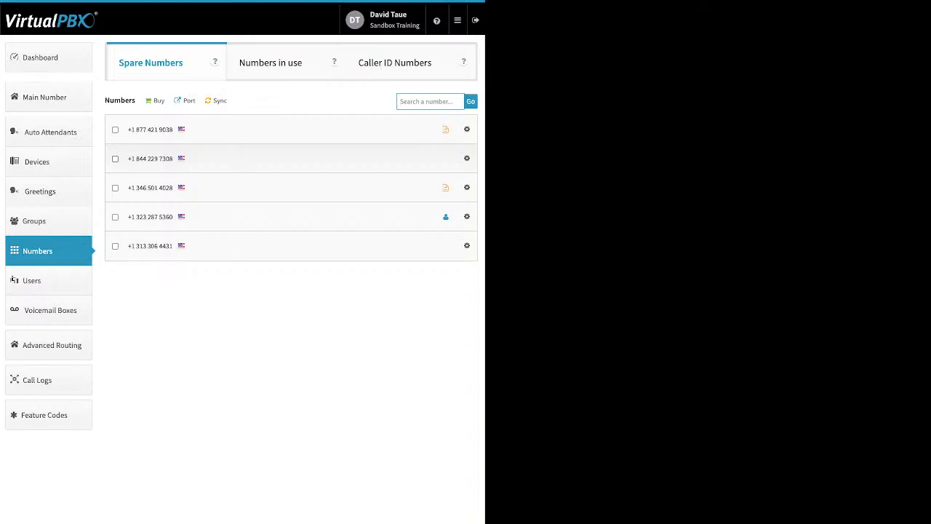
Select the second, third and fourth spare numbers and delete them, confirming the deletion
{"action": "left_click", "coordinate": [115, 158]}
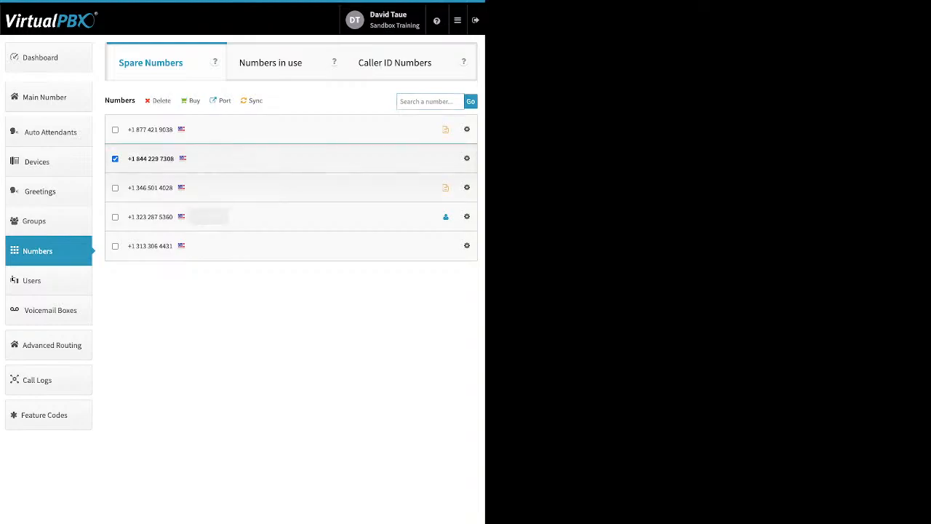
{"action": "left_click", "coordinate": [115, 188]}
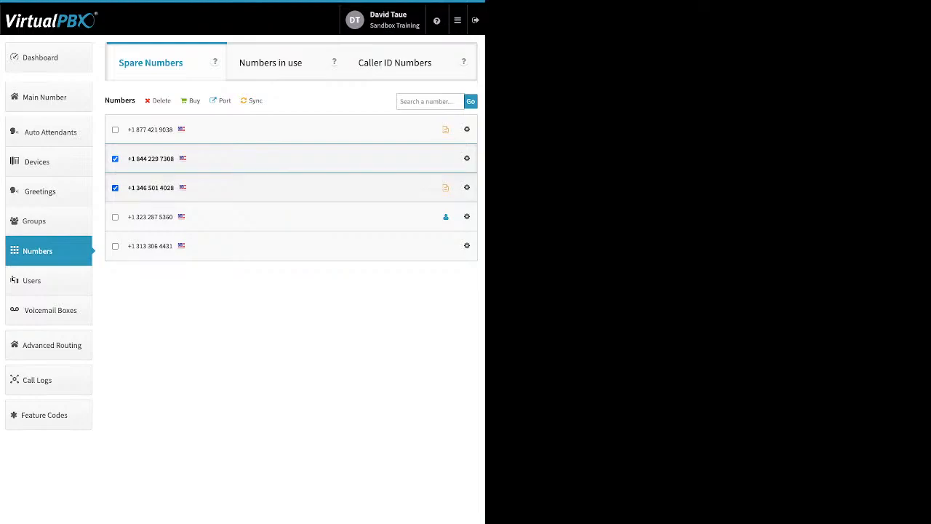
{"action": "left_click", "coordinate": [115, 217]}
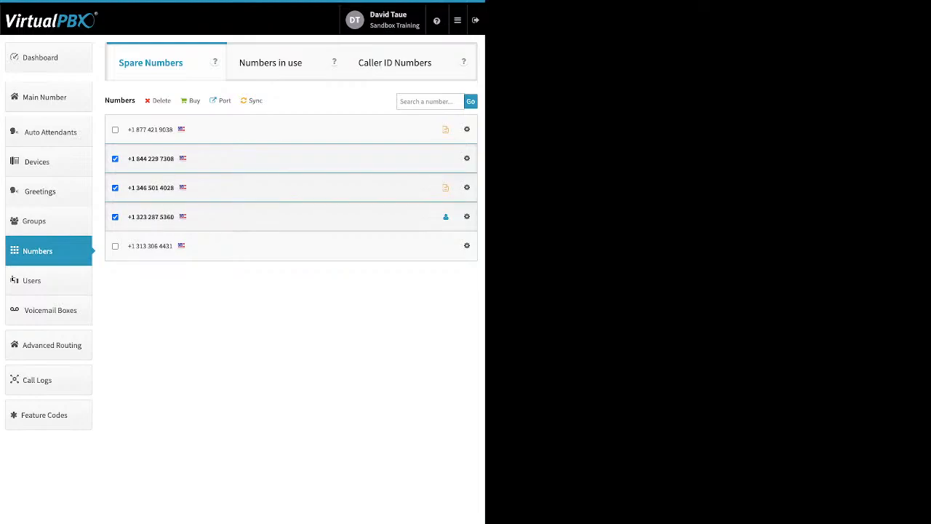
{"action": "left_click", "coordinate": [158, 100]}
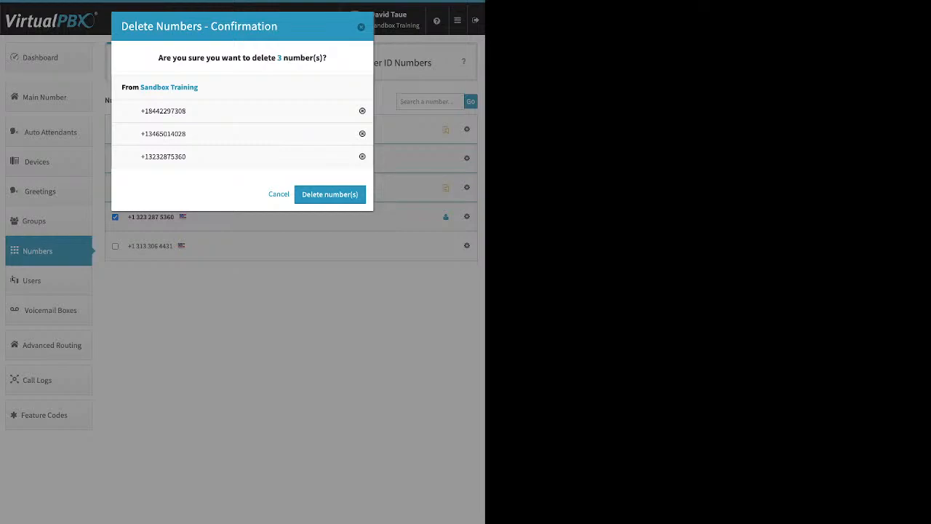
{"action": "left_click", "coordinate": [329, 194]}
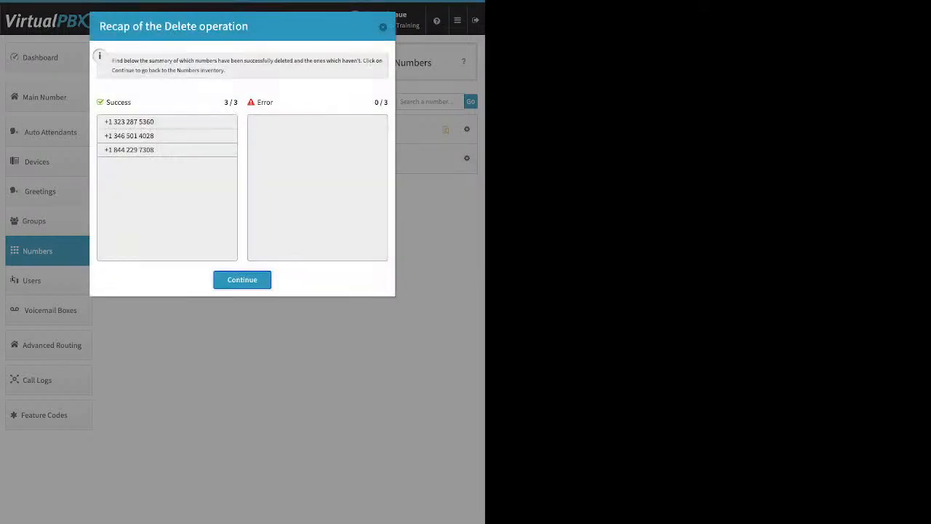
{"action": "left_click", "coordinate": [242, 279]}
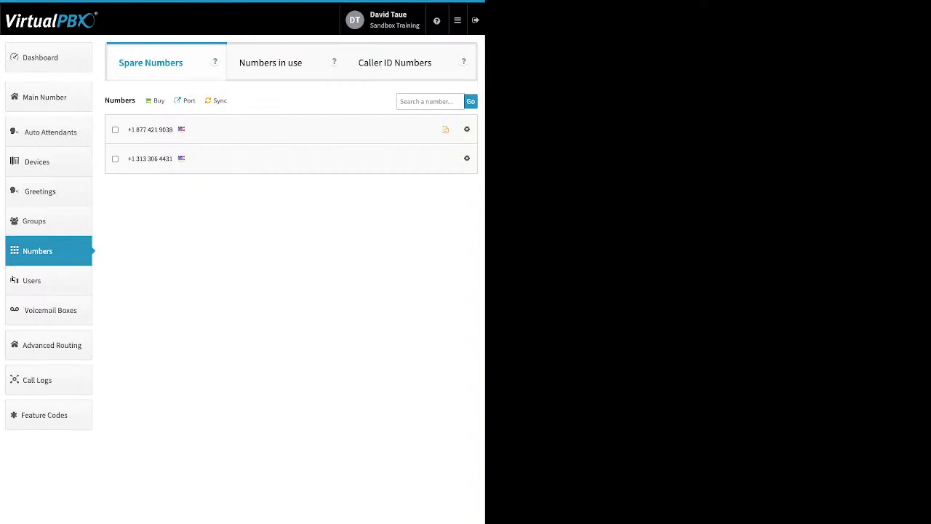
Start a new port request named test port for U.S. Local Numbers and acknowledge the bill date is recent
{"action": "left_click", "coordinate": [158, 102]}
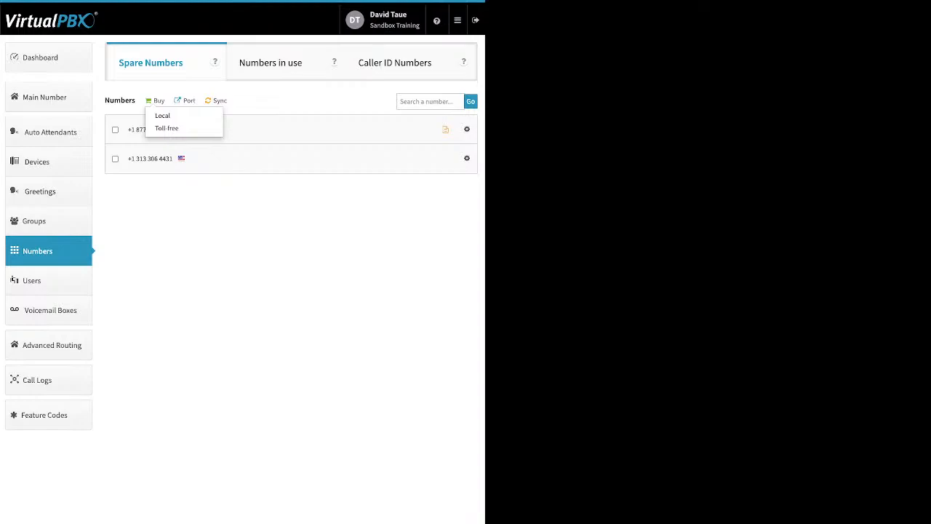
{"action": "key", "text": "Escape"}
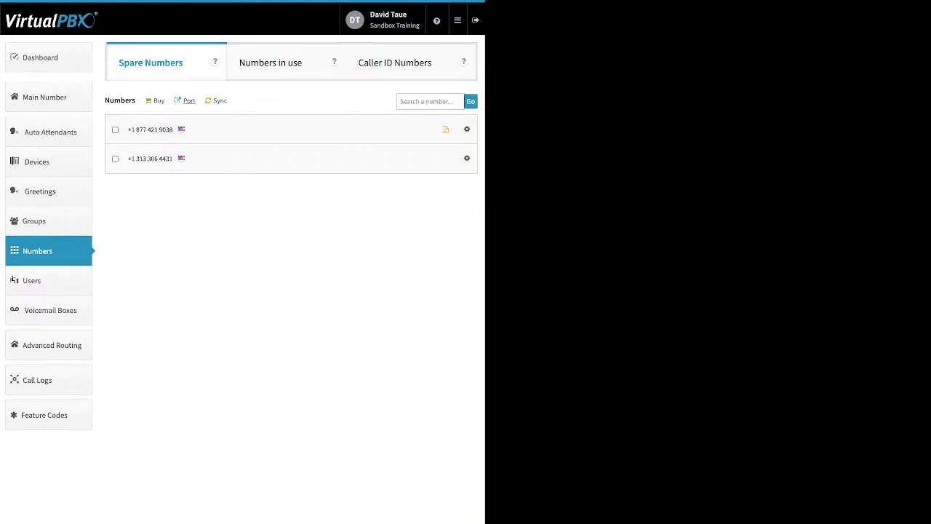
{"action": "left_click", "coordinate": [189, 101]}
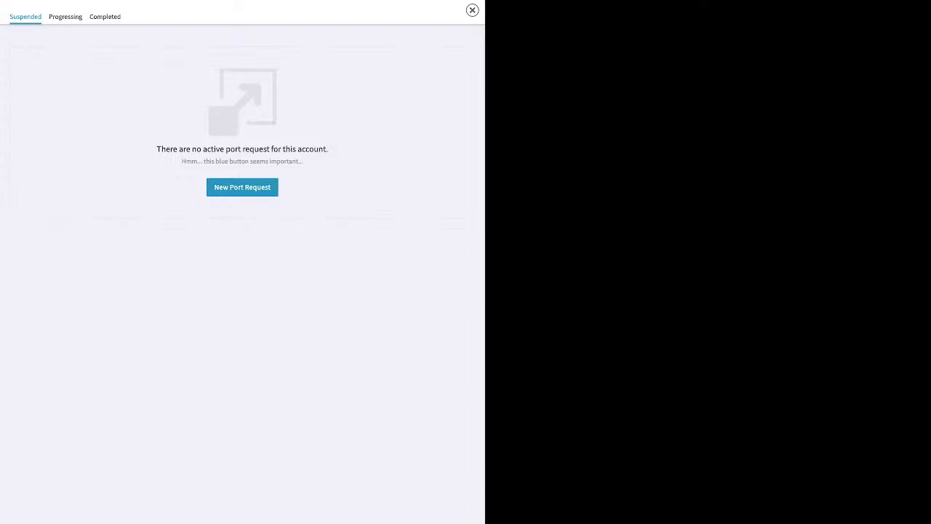
{"action": "left_click", "coordinate": [243, 187]}
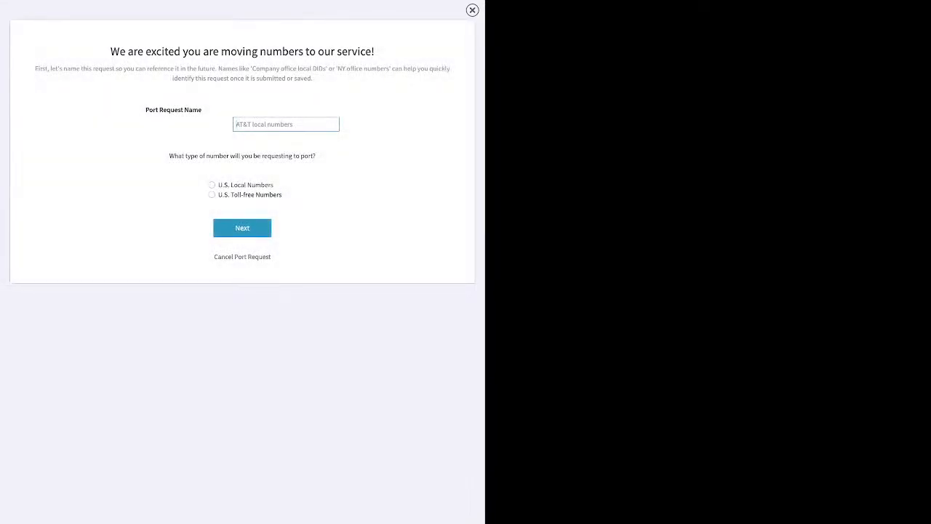
{"action": "type", "text": "test port"}
{"action": "left_click", "coordinate": [212, 185]}
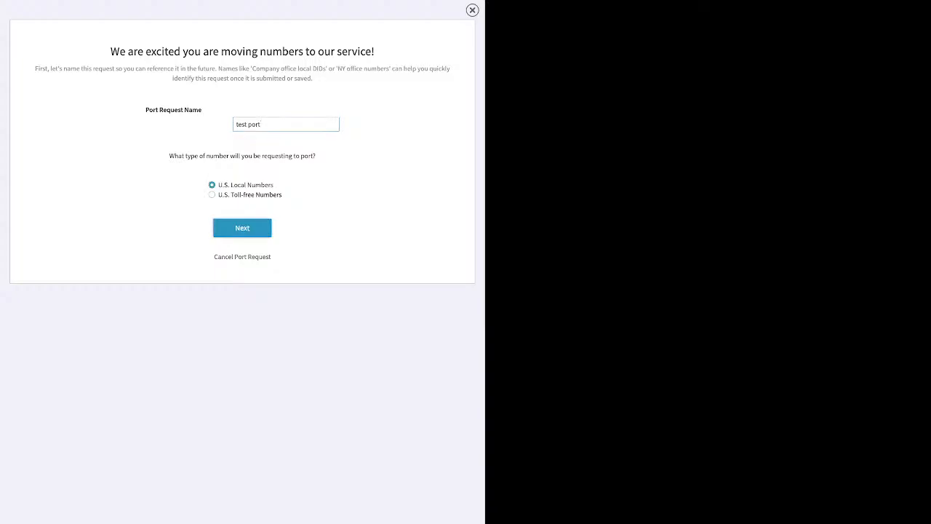
{"action": "left_click", "coordinate": [242, 227]}
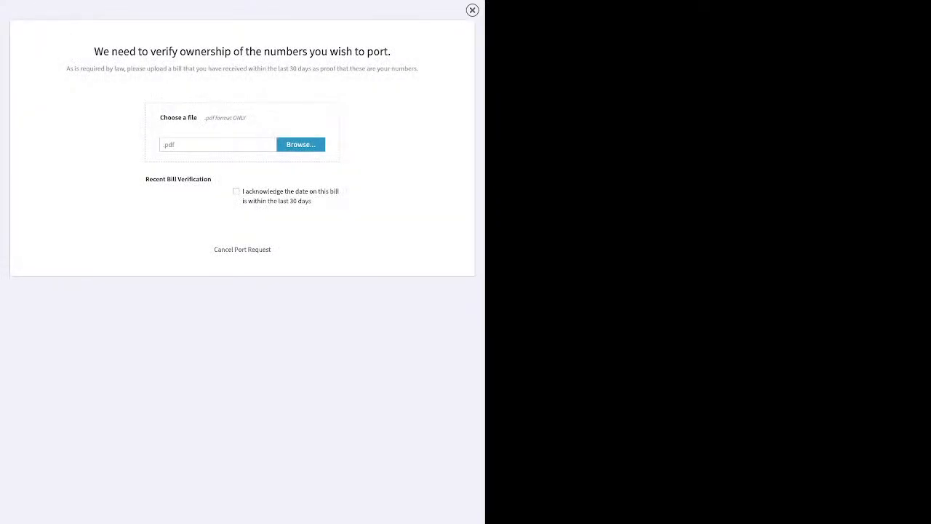
{"action": "triple_click", "coordinate": [239, 192]}
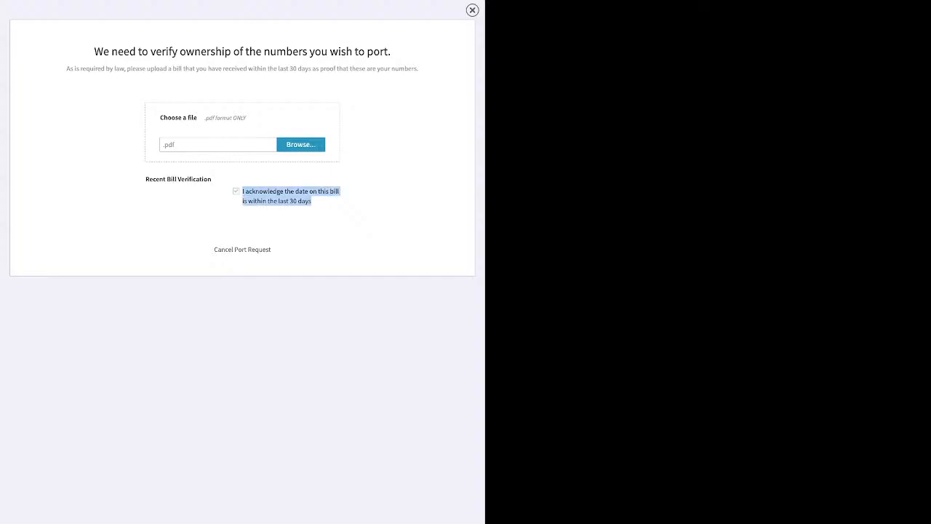
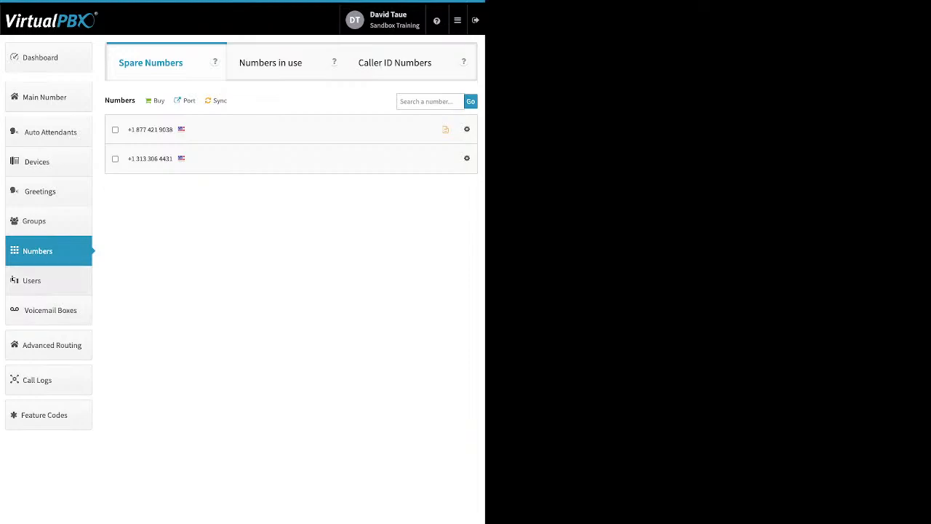
Open the Users section and, in the new user form, set the main extension number to 5783
{"action": "left_click", "coordinate": [31, 281]}
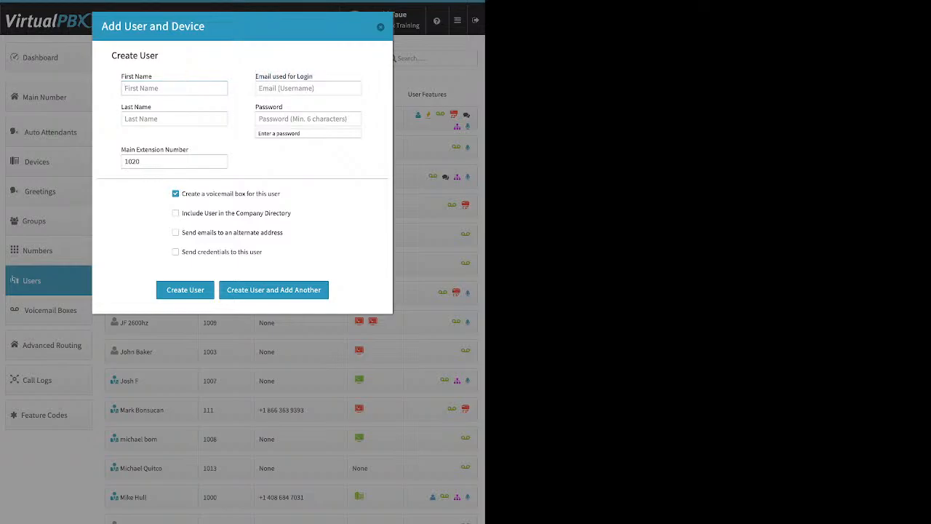
{"action": "left_click_drag", "start_coordinate": [313, 77], "coordinate": [268, 77]}
{"action": "left_click", "coordinate": [308, 119]}
{"action": "key", "text": "Tab"}
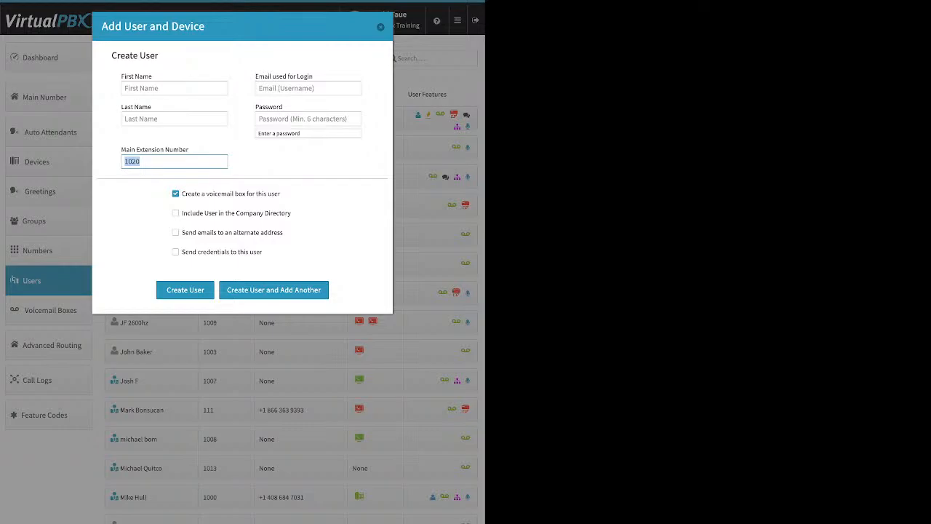
{"action": "type", "text": "5783"}
Toggle the company directory option on and off, and enable sending emails to an alternate address
{"action": "left_click_drag", "start_coordinate": [280, 194], "coordinate": [206, 193]}
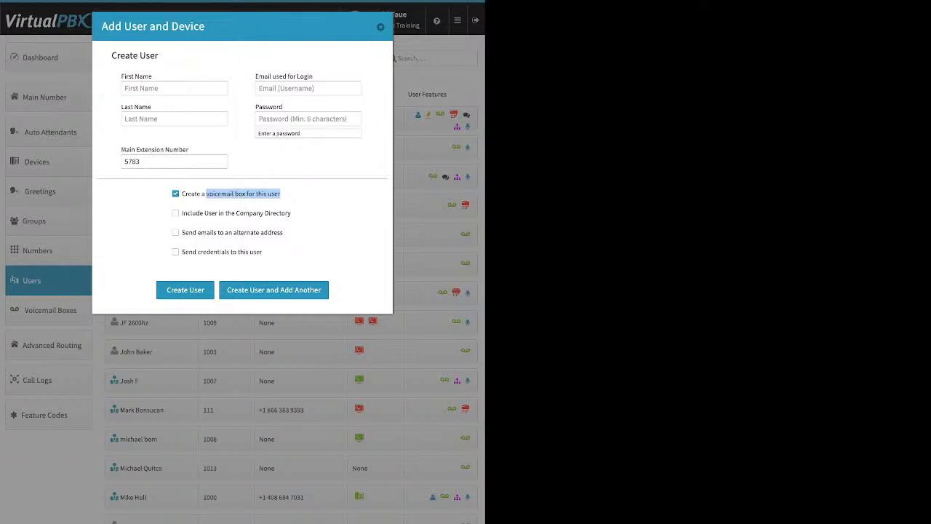
{"action": "left_click", "coordinate": [176, 213]}
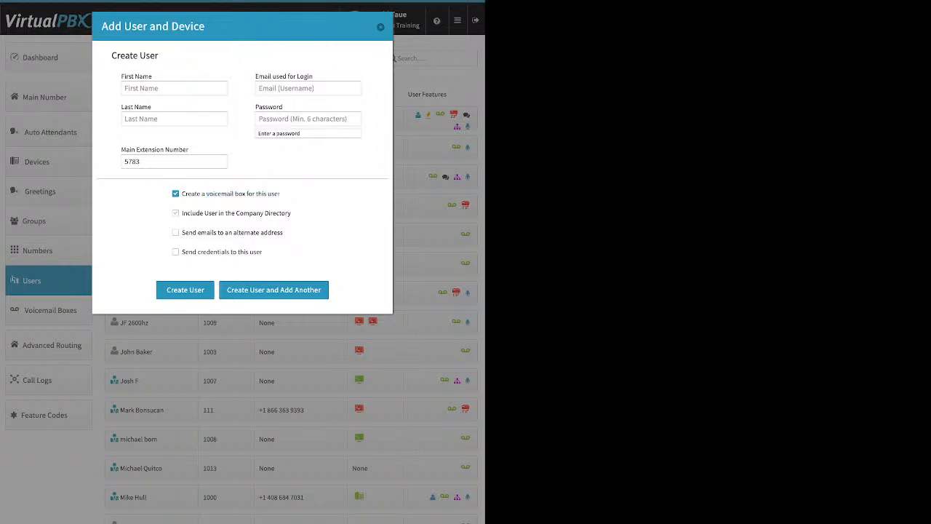
{"action": "left_click_drag", "start_coordinate": [181, 213], "coordinate": [291, 213]}
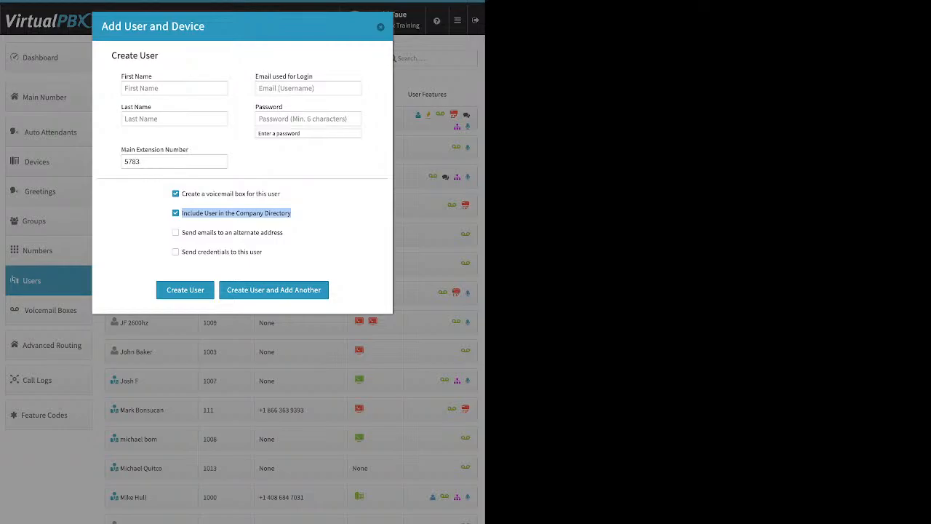
{"action": "left_click", "coordinate": [175, 213]}
{"action": "left_click", "coordinate": [176, 232]}
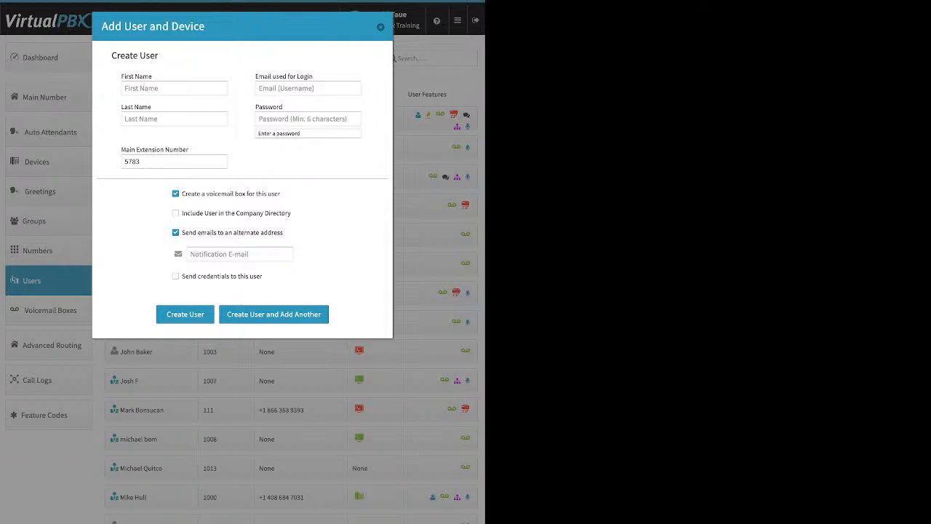
Turn off alternate-address emails, toggle the send credentials option, and close the new user form without creating the user
{"action": "left_click_drag", "start_coordinate": [314, 76], "coordinate": [259, 76]}
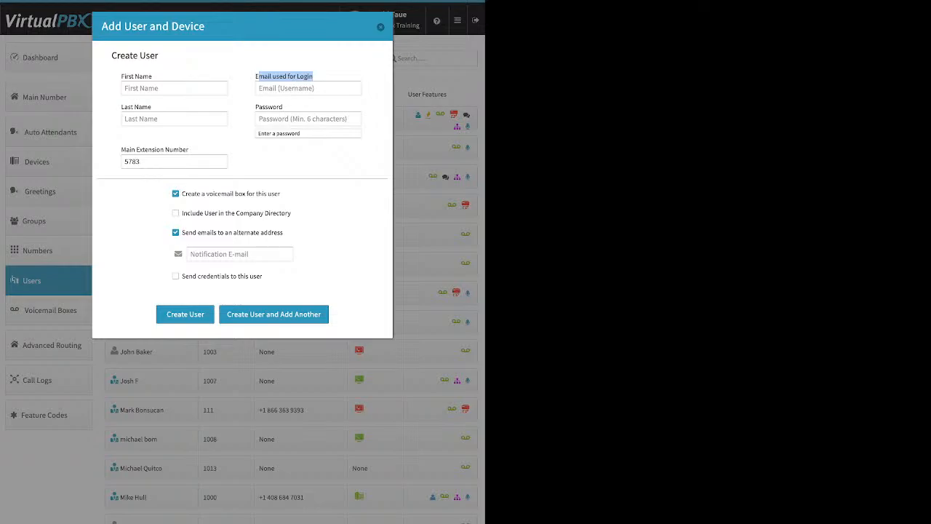
{"action": "left_click", "coordinate": [239, 254]}
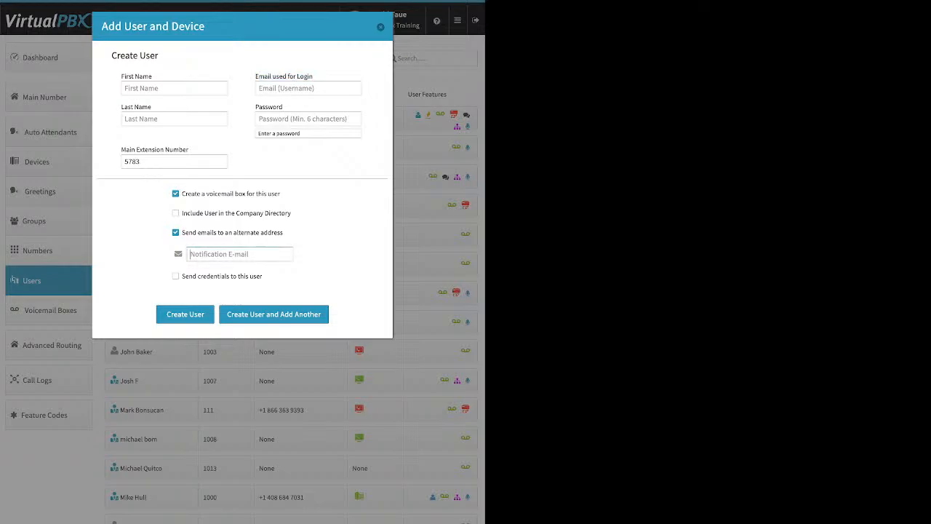
{"action": "left_click", "coordinate": [175, 233]}
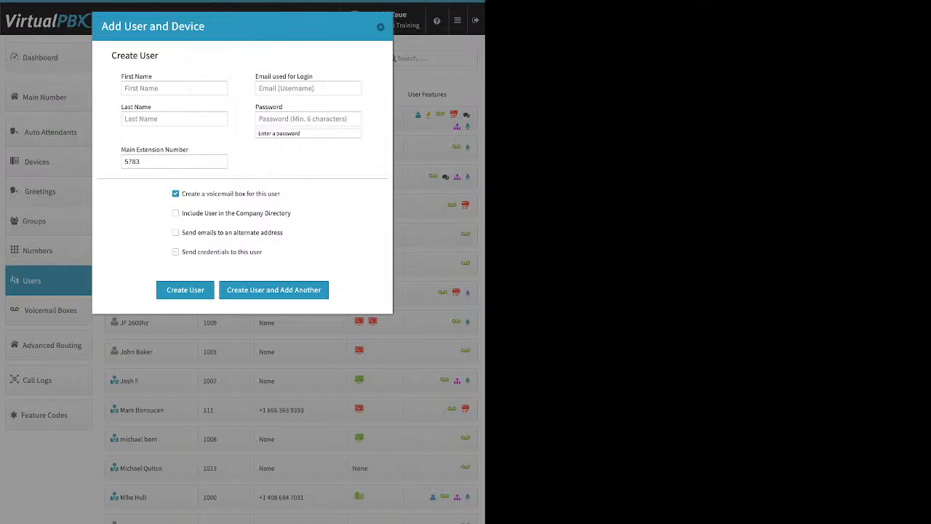
{"action": "left_click", "coordinate": [175, 251]}
{"action": "left_click", "coordinate": [380, 27]}
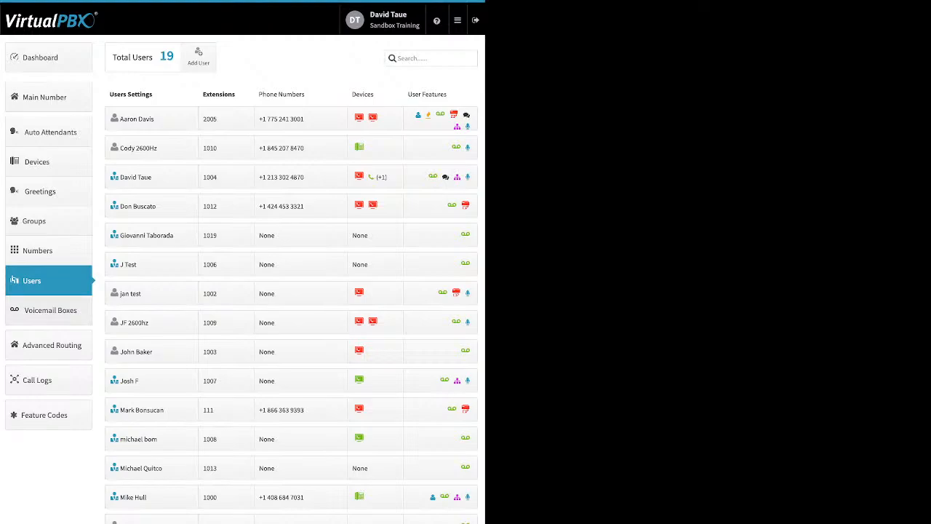
Open Voicemail Boxes and view the new voicemail box form's name, number and PIN fields, then close it
{"action": "left_click", "coordinate": [49, 310]}
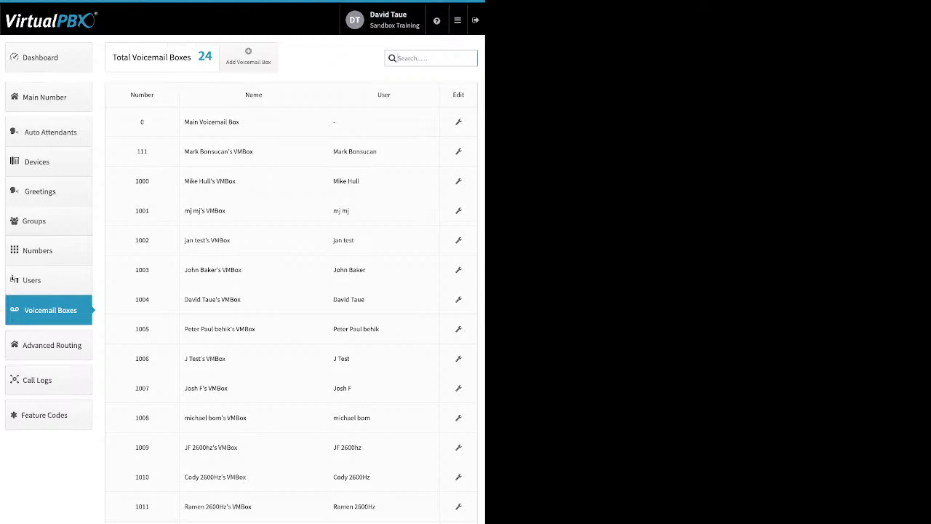
{"action": "left_click_drag", "start_coordinate": [377, 151], "coordinate": [333, 151]}
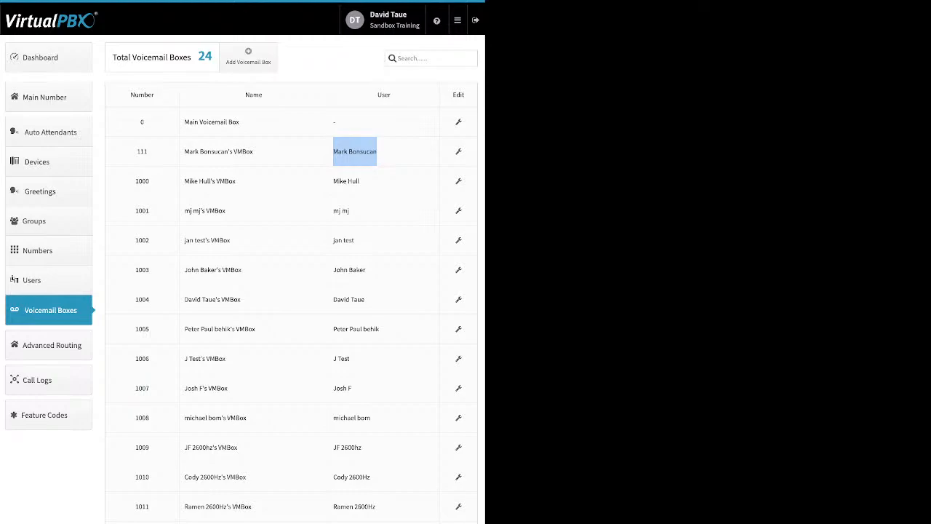
{"action": "left_click", "coordinate": [248, 56]}
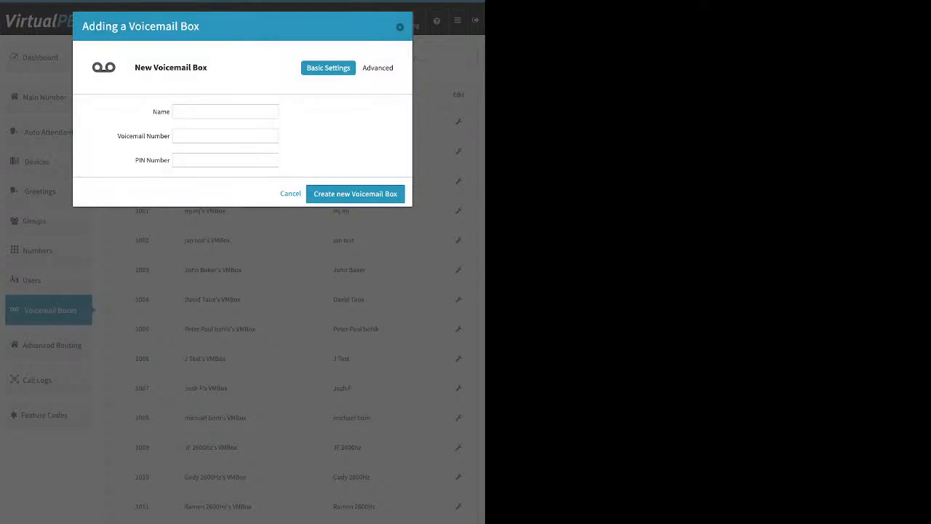
{"action": "left_click", "coordinate": [225, 112]}
{"action": "key", "text": "Escape"}
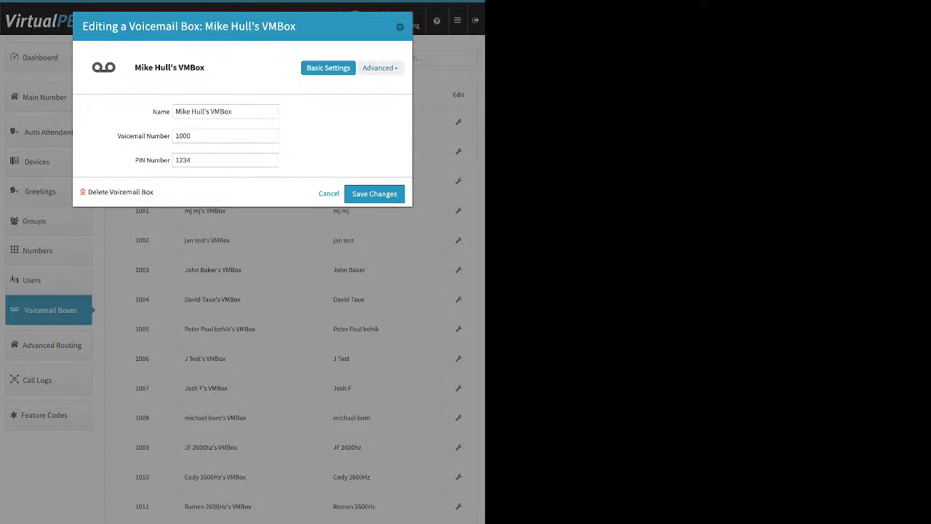
Open voicemail box 1000's Greeting Media settings and show the media upload file selector
{"action": "left_click", "coordinate": [379, 68]}
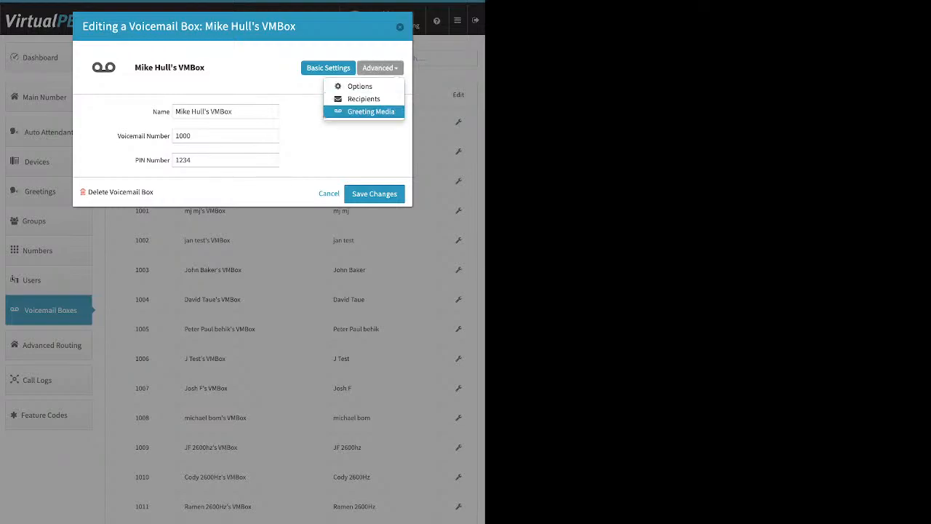
{"action": "left_click", "coordinate": [371, 112]}
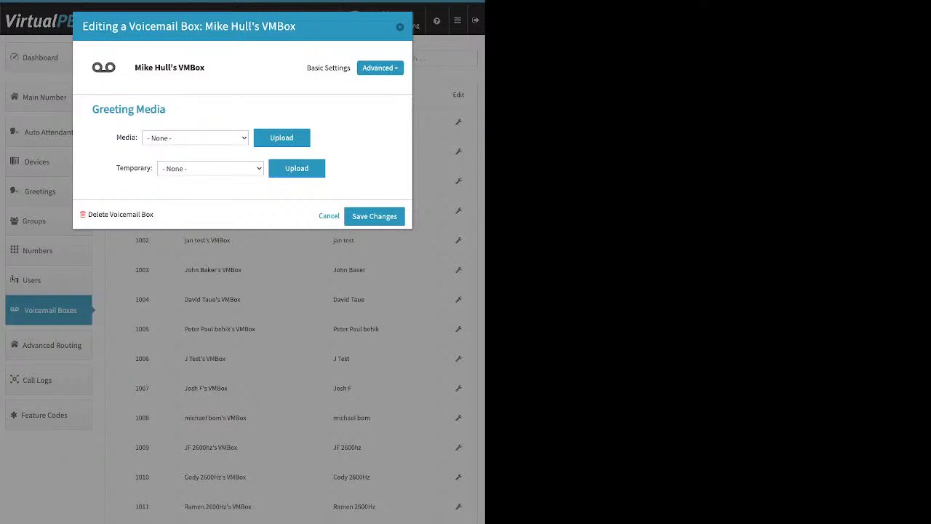
{"action": "left_click", "coordinate": [195, 138]}
{"action": "key", "text": "Escape"}
{"action": "left_click", "coordinate": [282, 138]}
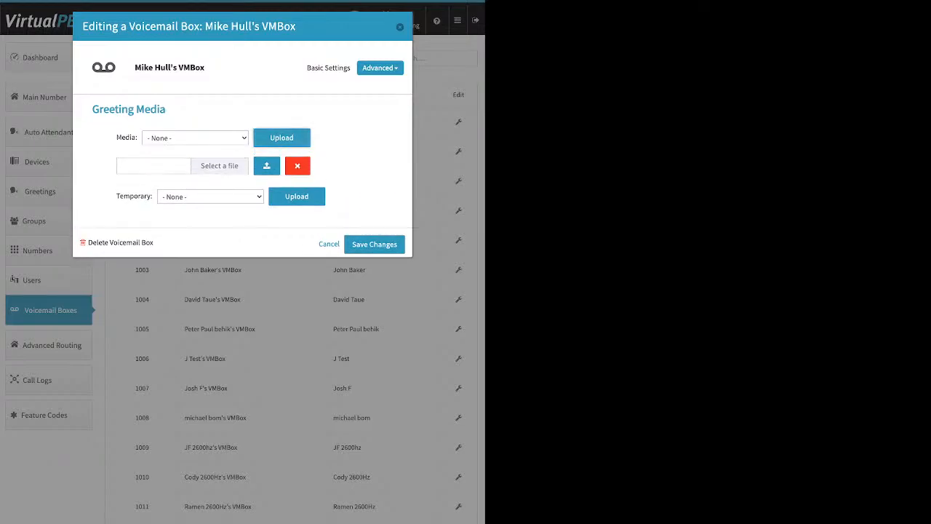
Return to the box's basic settings to review the PIN number, then close the dialog
{"action": "left_click", "coordinate": [328, 67]}
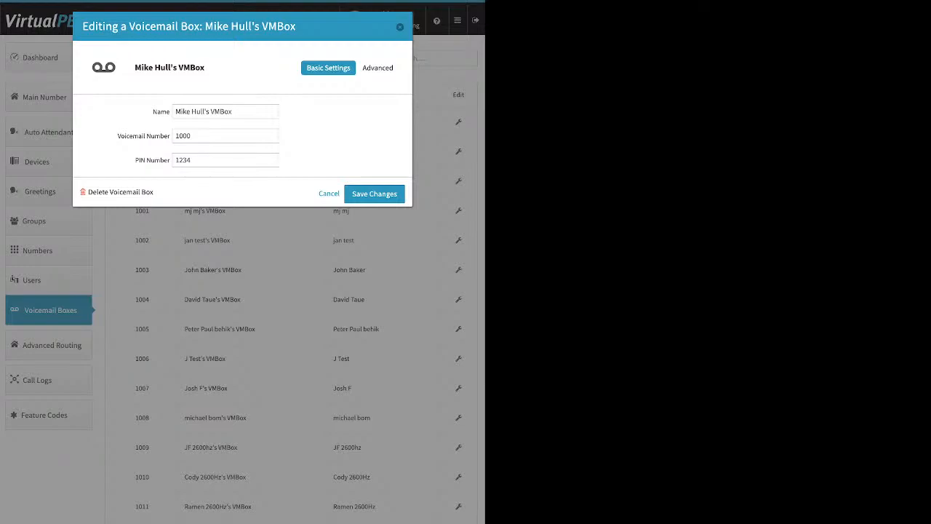
{"action": "left_click_drag", "start_coordinate": [118, 136], "coordinate": [170, 160]}
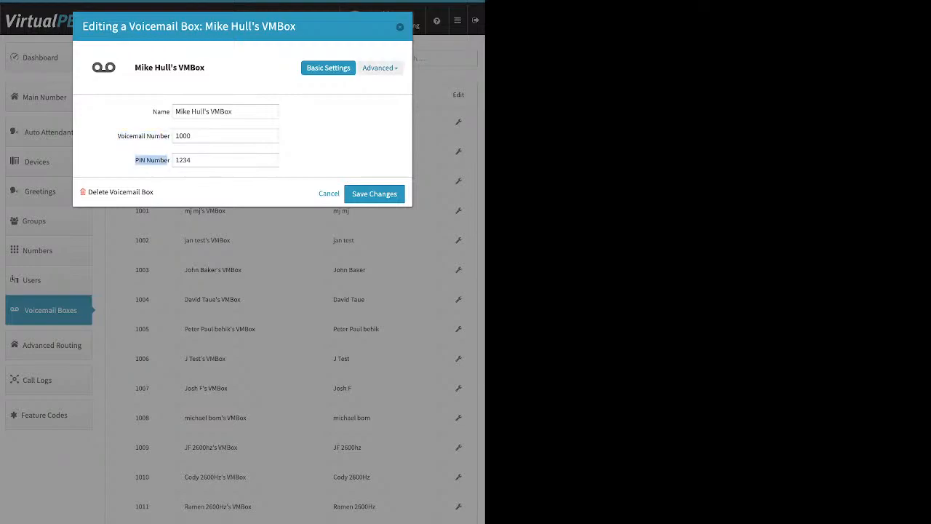
{"action": "left_click", "coordinate": [401, 27]}
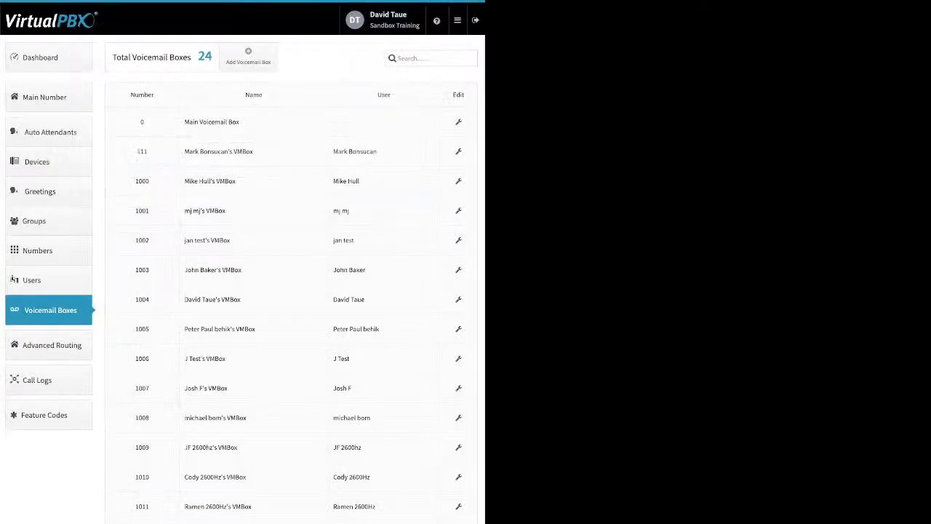
Open the Main Voicemail Box's Greeting Media settings to review the media and temporary greeting options
{"action": "left_click", "coordinate": [459, 122]}
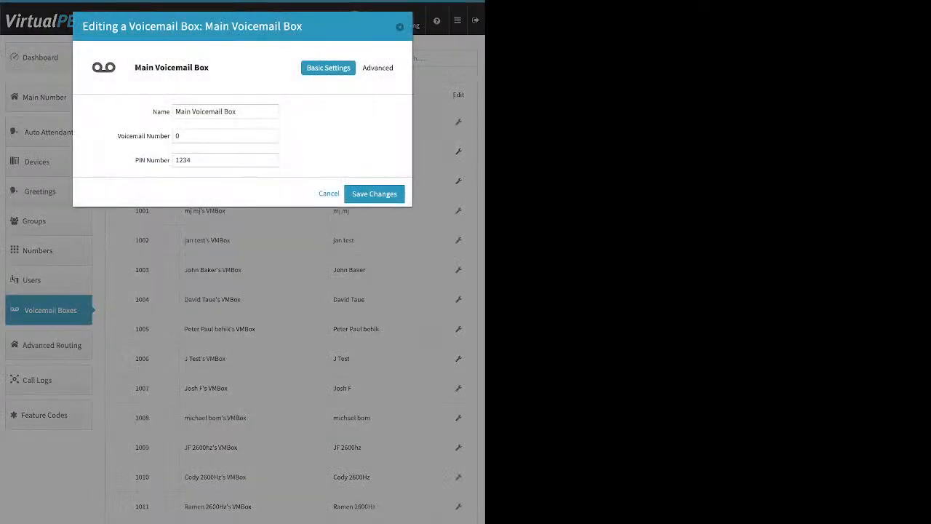
{"action": "left_click", "coordinate": [378, 68]}
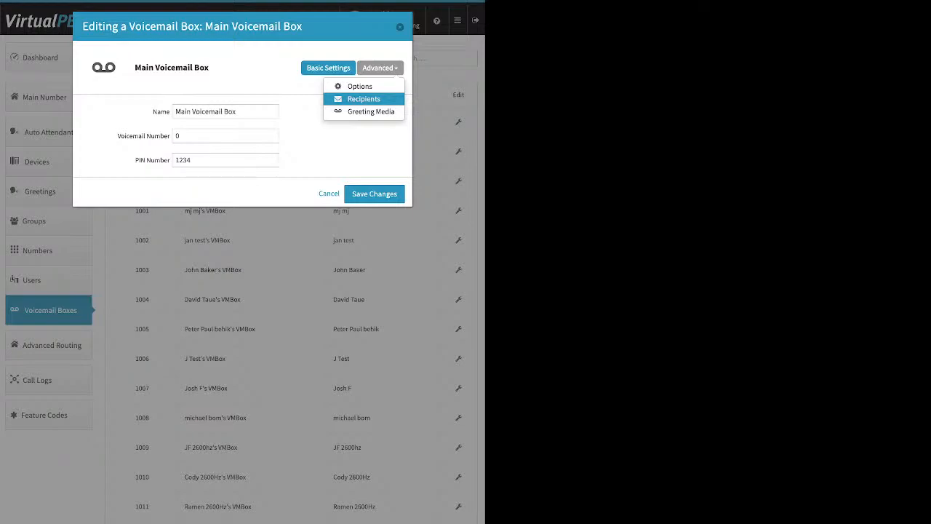
{"action": "left_click", "coordinate": [371, 112]}
{"action": "left_click_drag", "start_coordinate": [117, 168], "coordinate": [152, 168]}
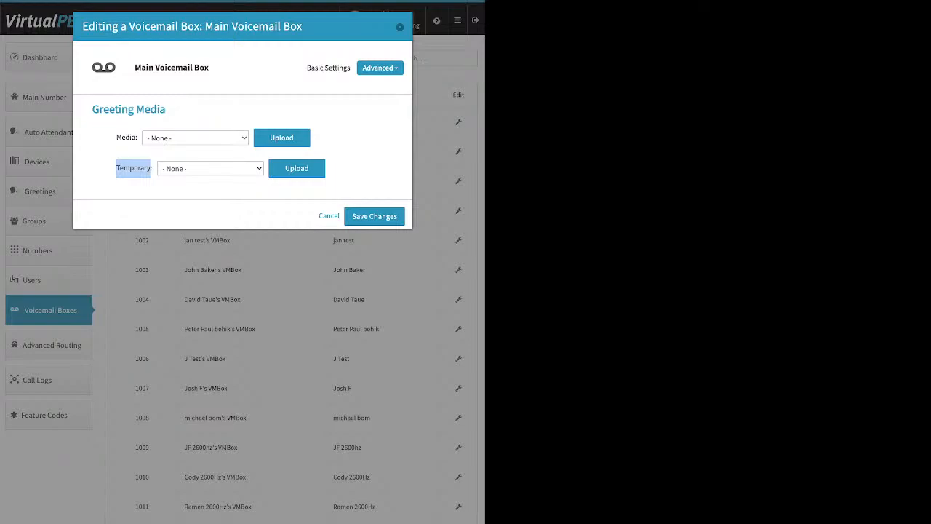
Open the Main Voicemail Box's Recipients panel and start adding a new recipient
{"action": "left_click", "coordinate": [380, 68]}
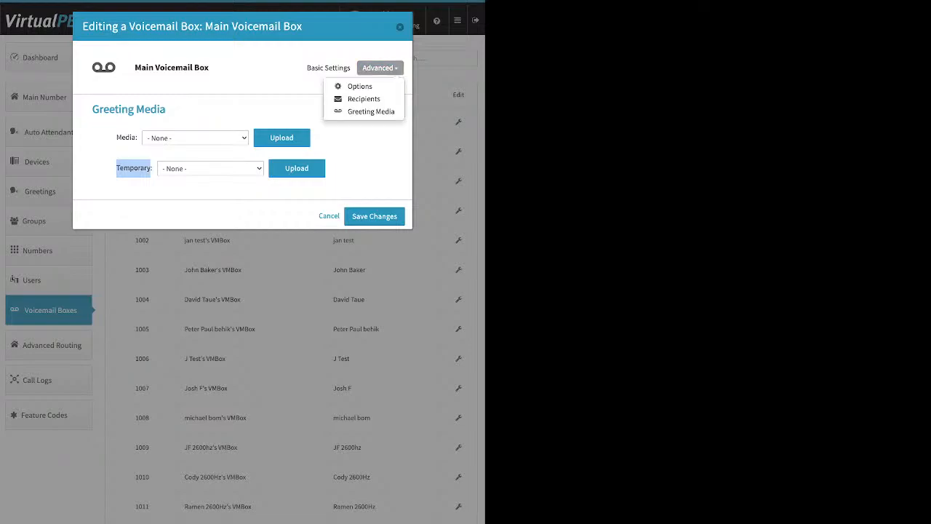
{"action": "left_click", "coordinate": [364, 99]}
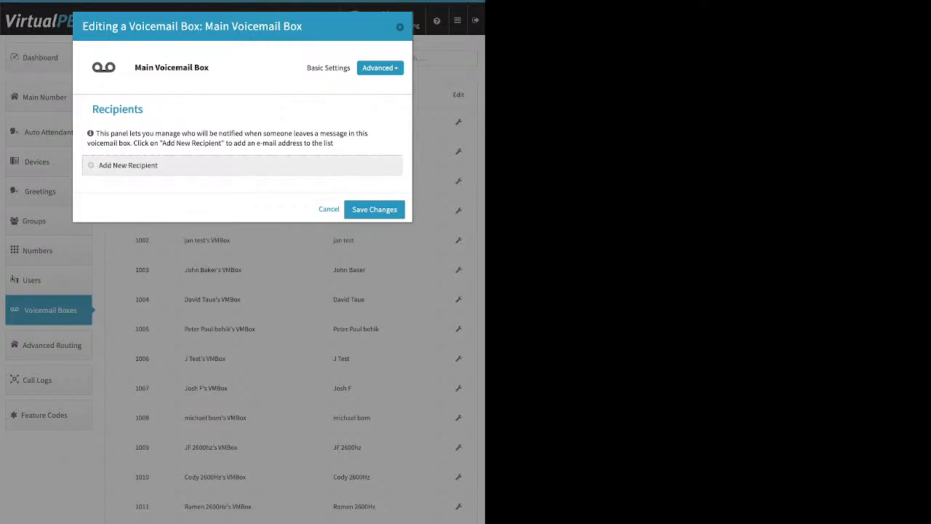
{"action": "left_click", "coordinate": [128, 165]}
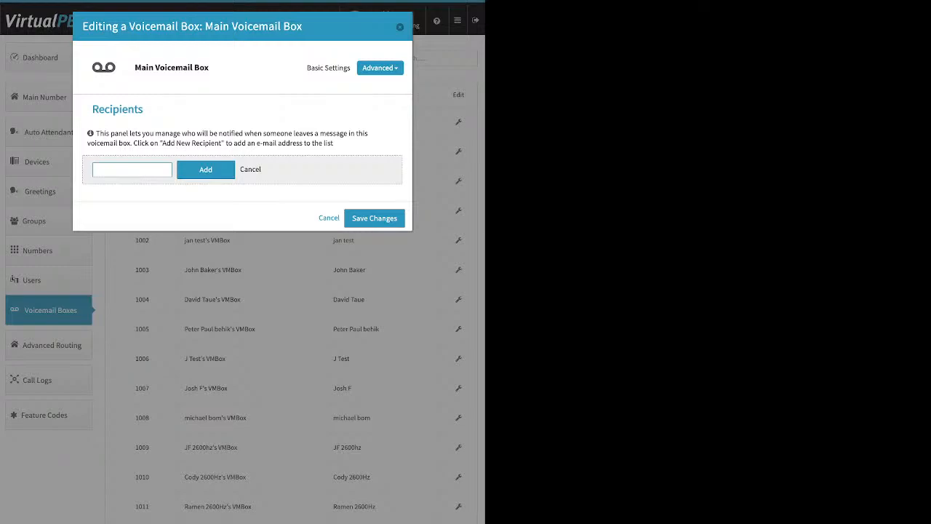
View the Main Voicemail Box's Options settings, then close the dialog
{"action": "left_click", "coordinate": [380, 67]}
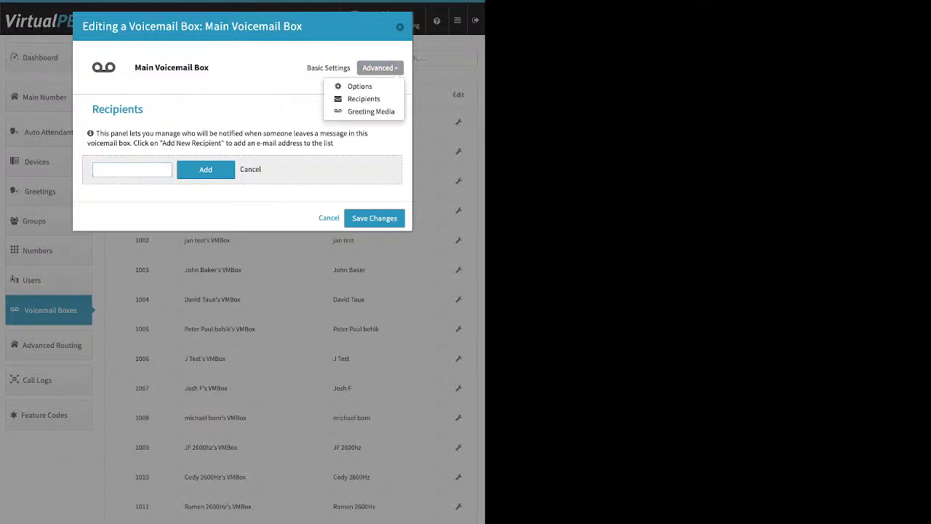
{"action": "left_click", "coordinate": [359, 85]}
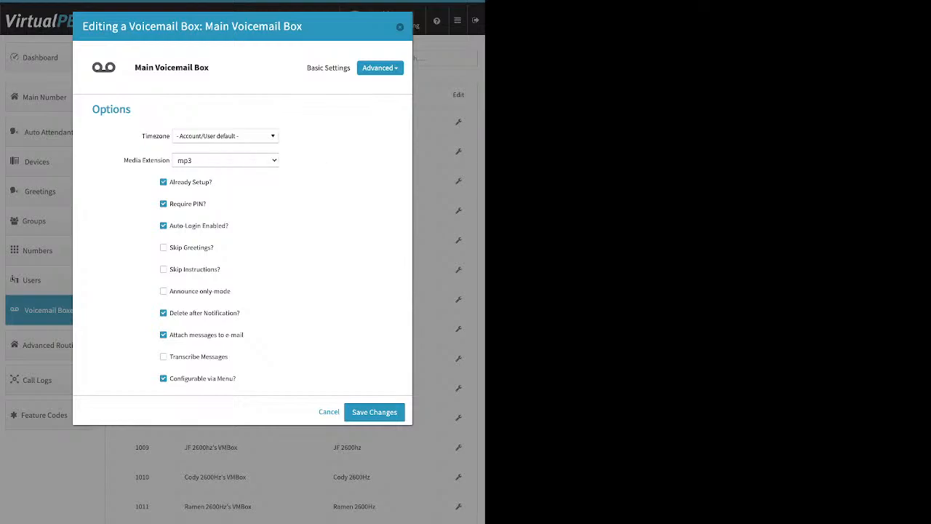
{"action": "mouse_move", "coordinate": [207, 335]}
{"action": "key", "text": "Escape"}
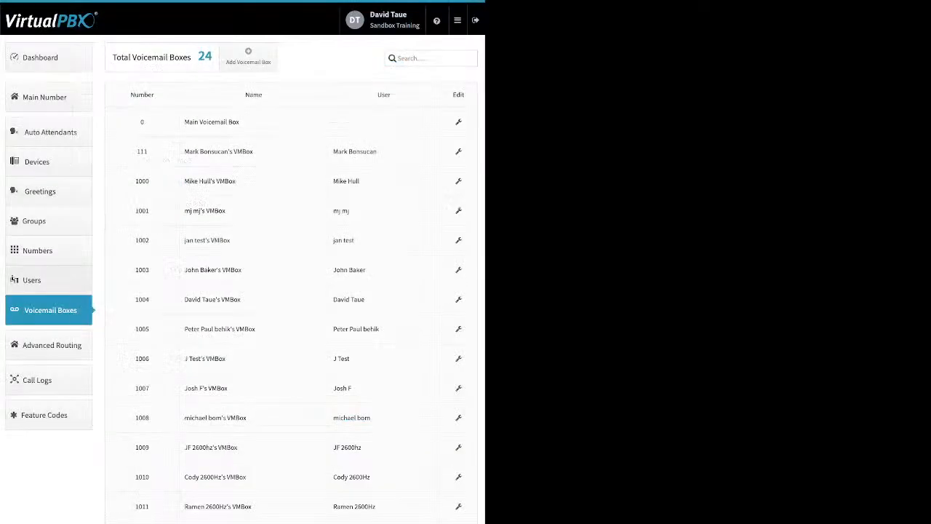
Open the account owner's user settings and view the Change Credentials and Change PIN dialogs, closing both without saving
{"action": "left_click", "coordinate": [40, 280]}
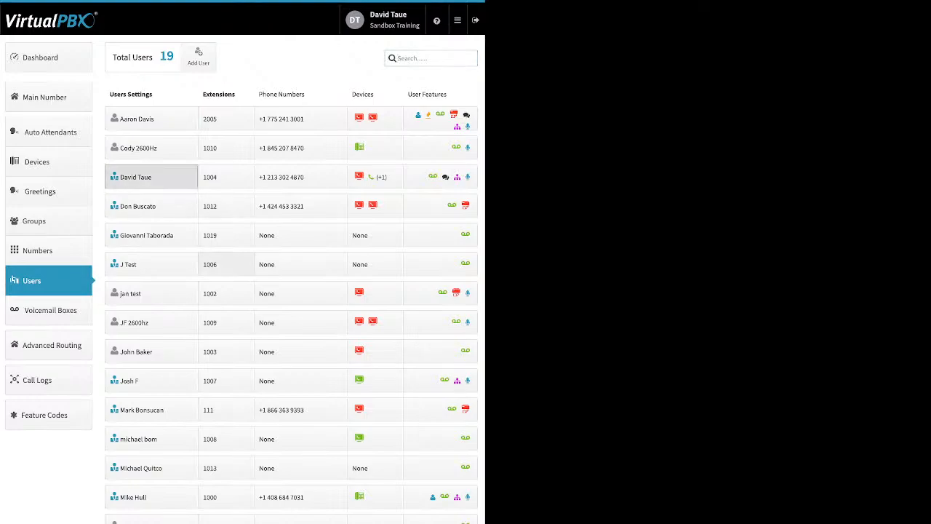
{"action": "left_click", "coordinate": [138, 177]}
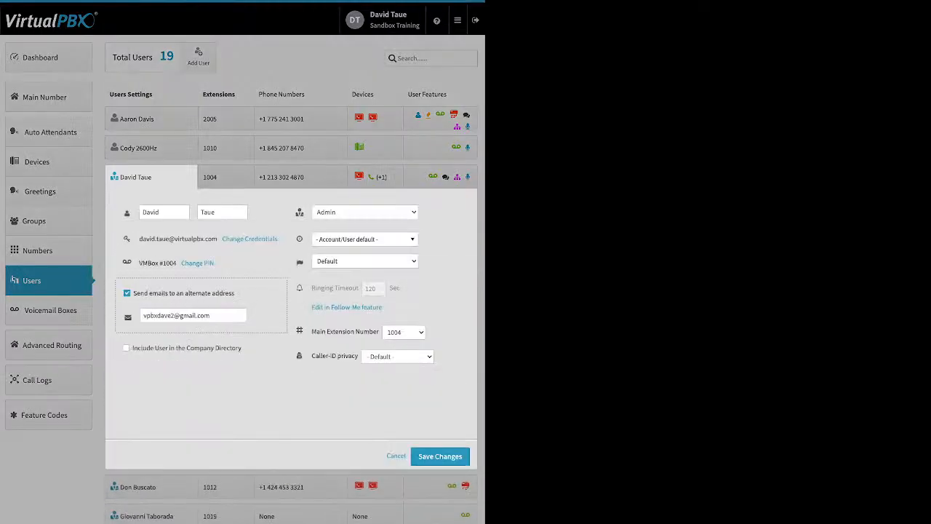
{"action": "left_click", "coordinate": [250, 238]}
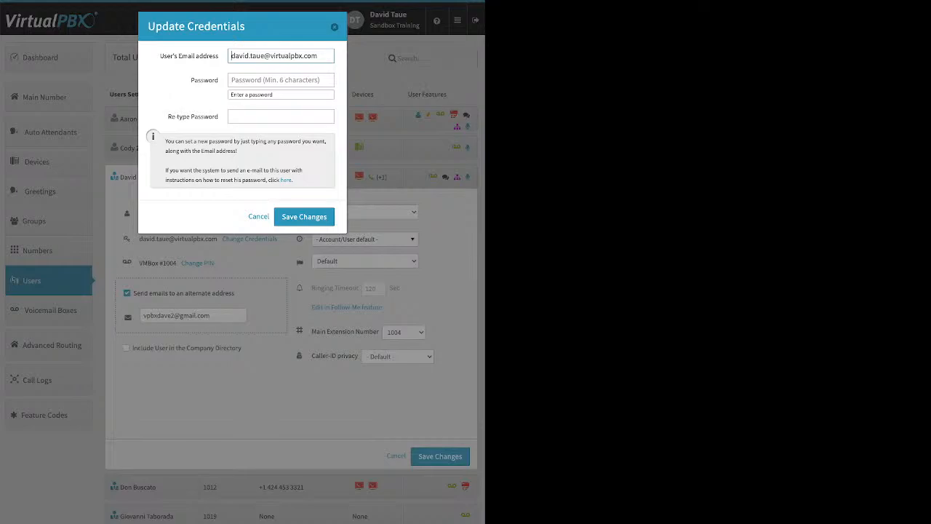
{"action": "left_click_drag", "start_coordinate": [293, 180], "coordinate": [280, 180]}
{"action": "key", "text": "Escape"}
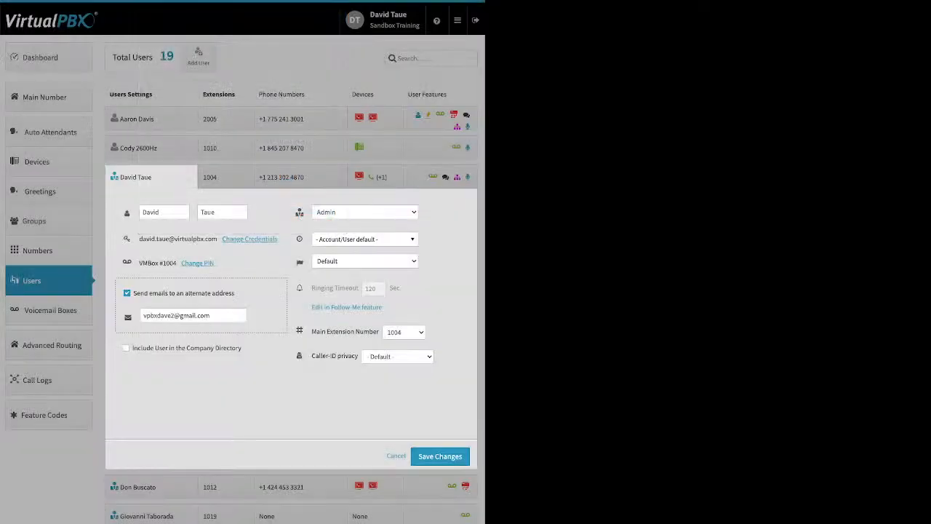
{"action": "left_click", "coordinate": [197, 262]}
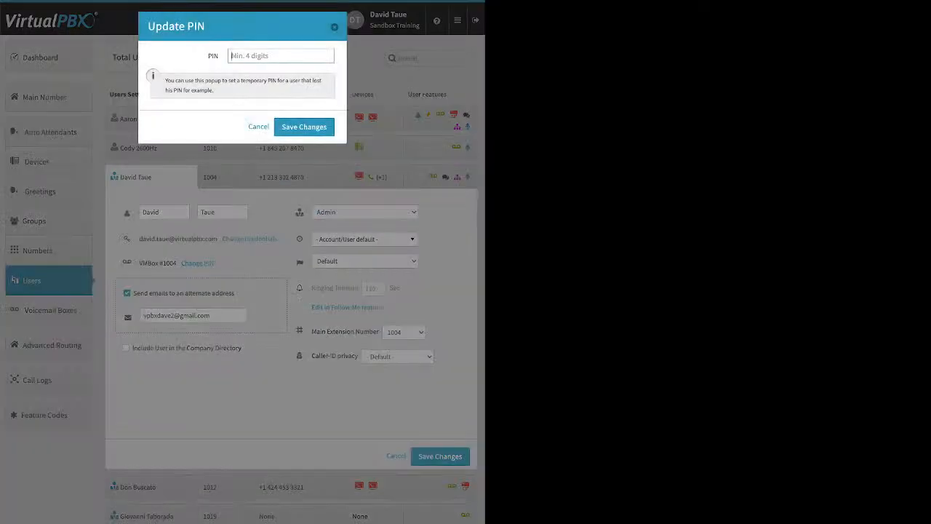
{"action": "key", "text": "Escape"}
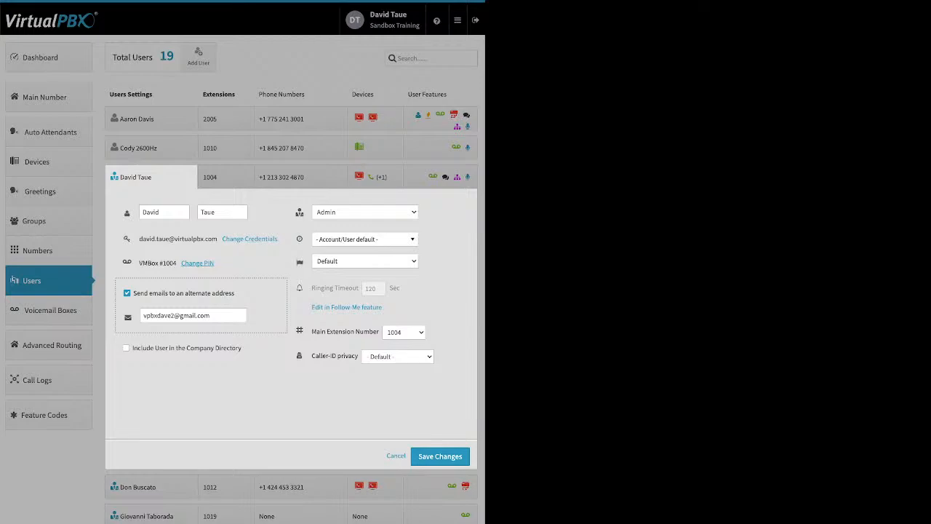
{"action": "left_click", "coordinate": [127, 293]}
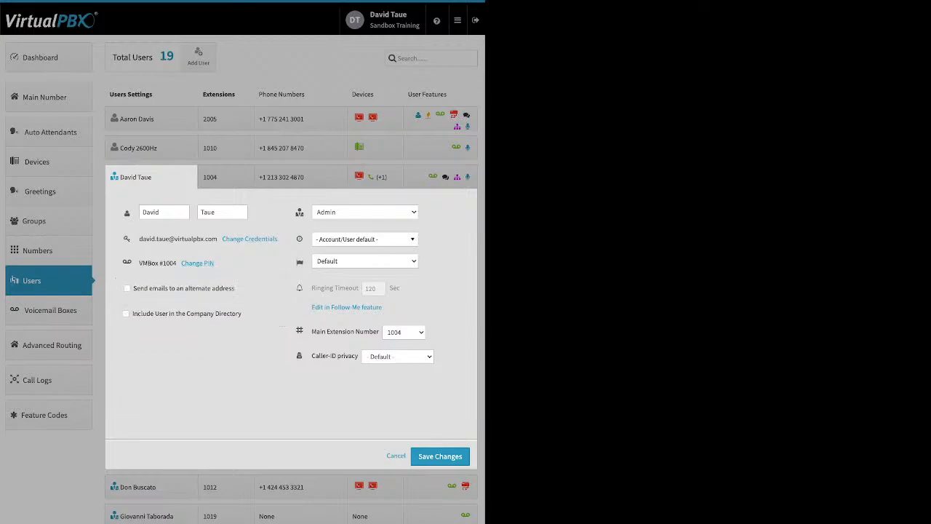
{"action": "left_click_drag", "start_coordinate": [151, 314], "coordinate": [238, 313]}
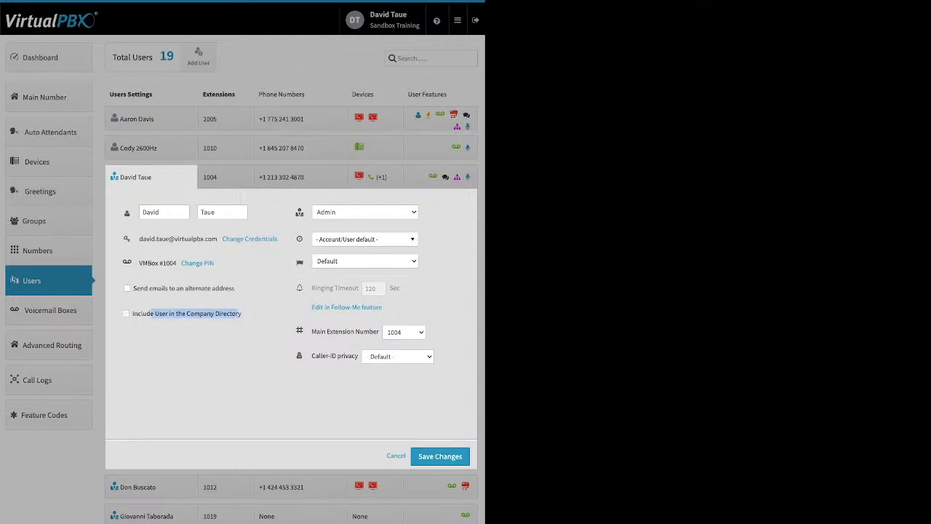
{"action": "left_click", "coordinate": [211, 345]}
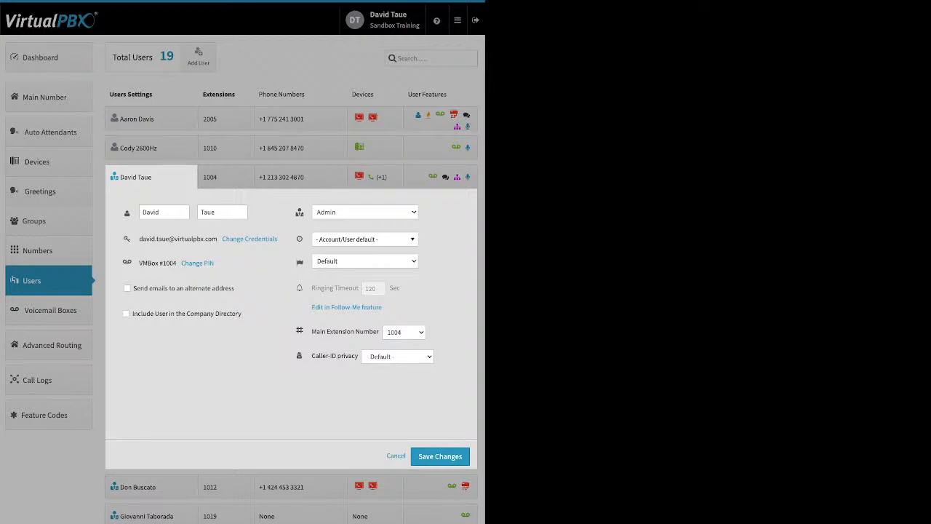
{"action": "left_click", "coordinate": [365, 239]}
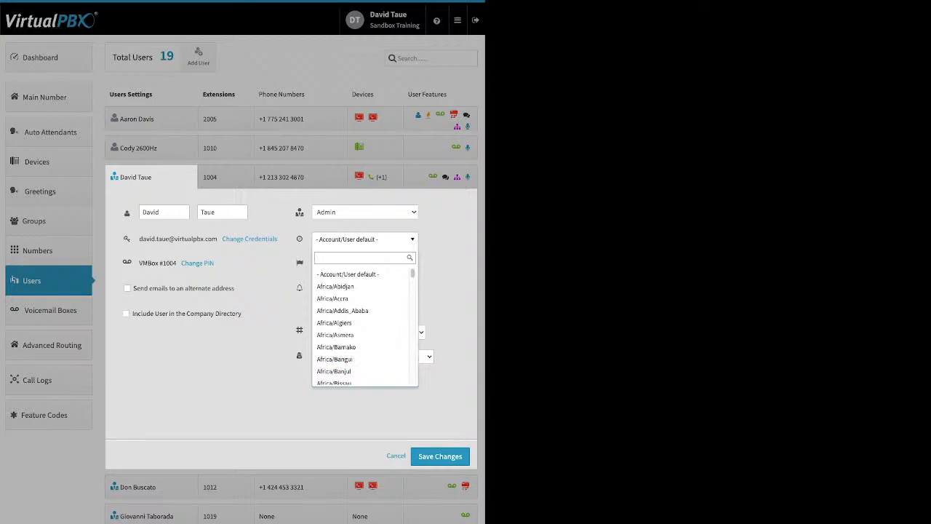
{"action": "key", "text": "Escape"}
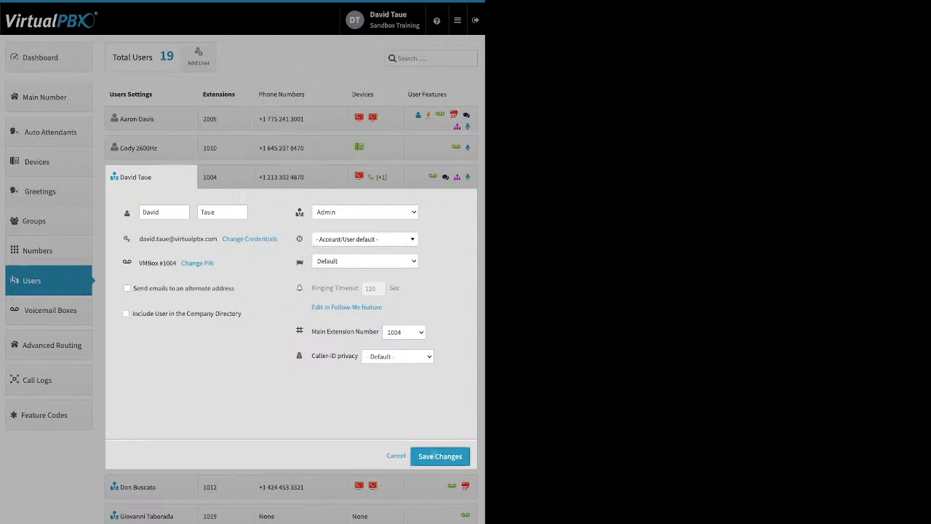
{"action": "left_click", "coordinate": [451, 454]}
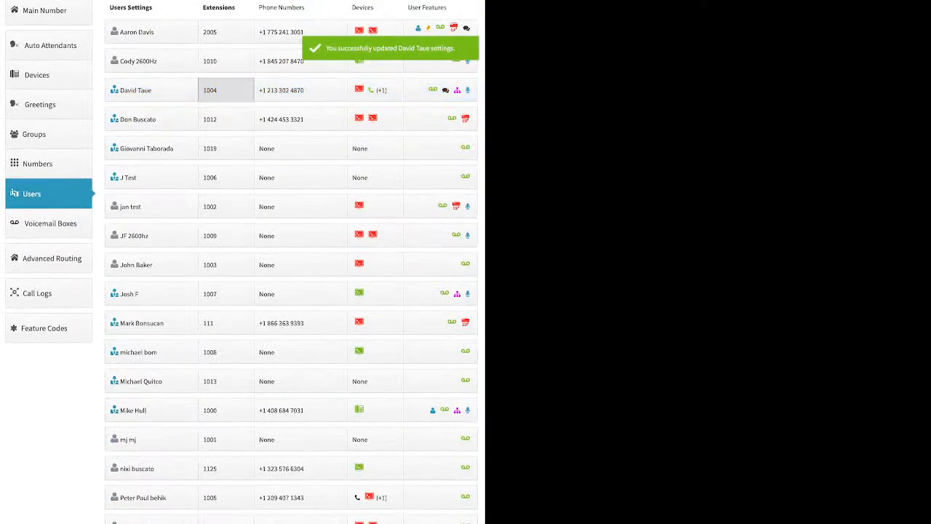
{"action": "left_click", "coordinate": [226, 90]}
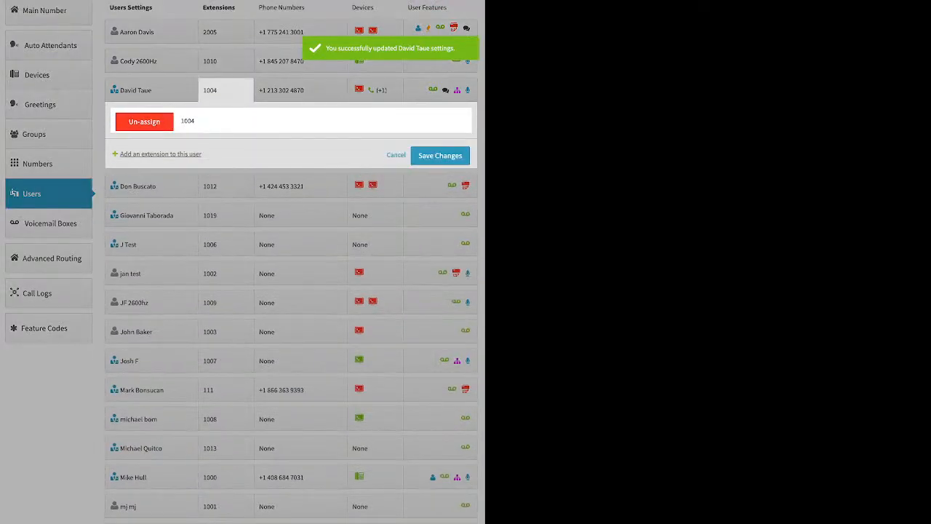
{"action": "left_click", "coordinate": [300, 90]}
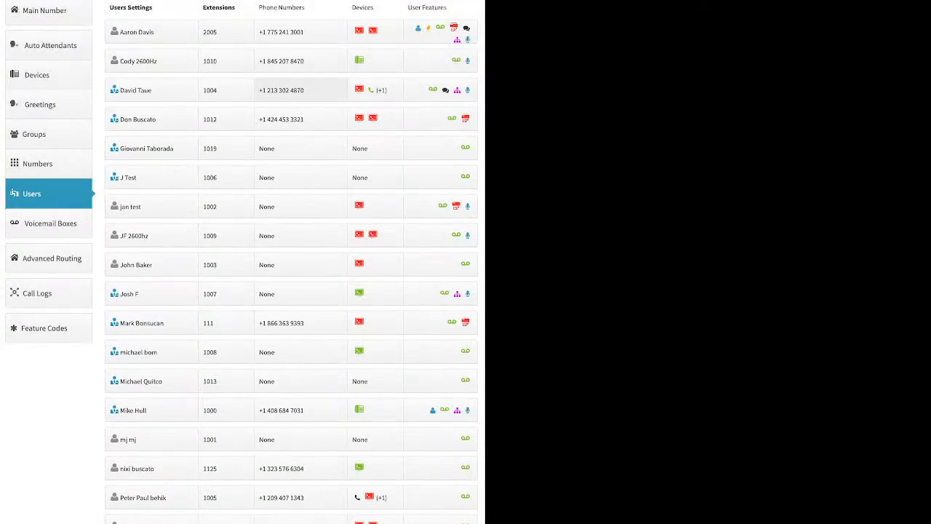
{"action": "left_click", "coordinate": [300, 90]}
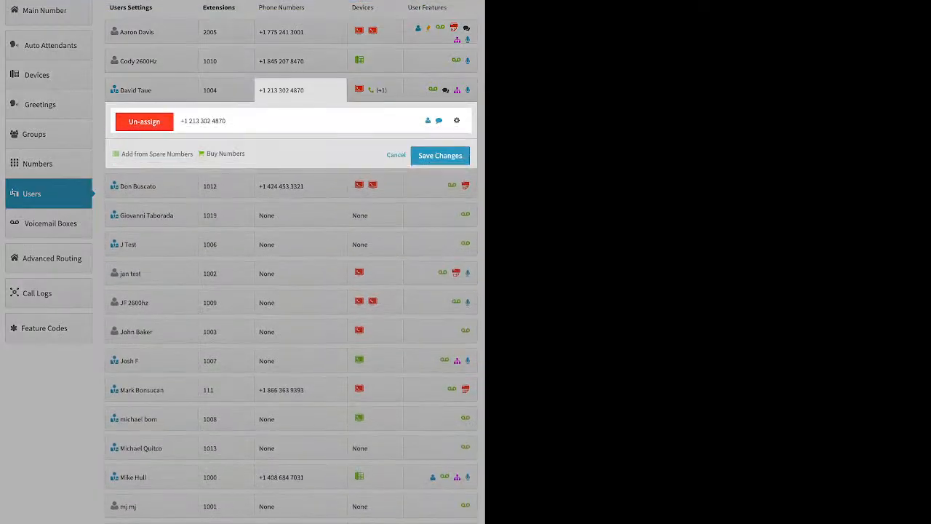
{"action": "left_click", "coordinate": [300, 90]}
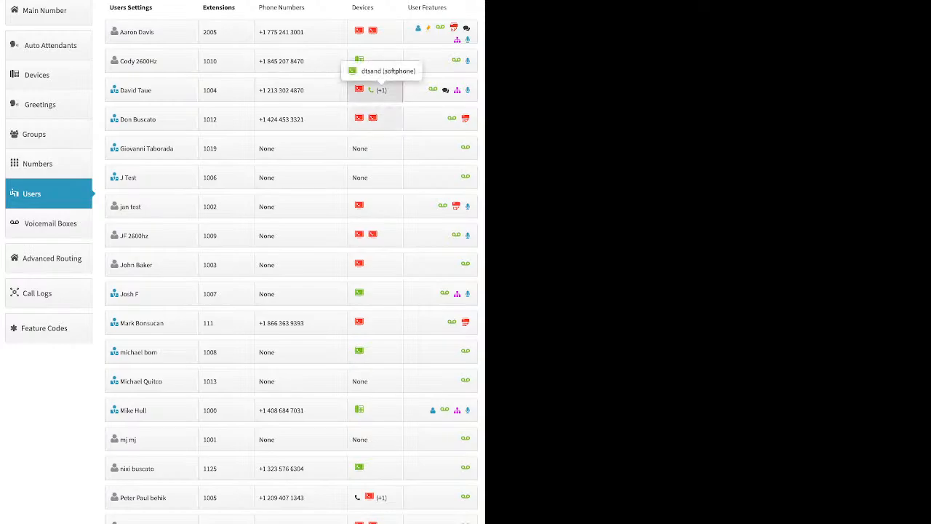
{"action": "left_click", "coordinate": [372, 90]}
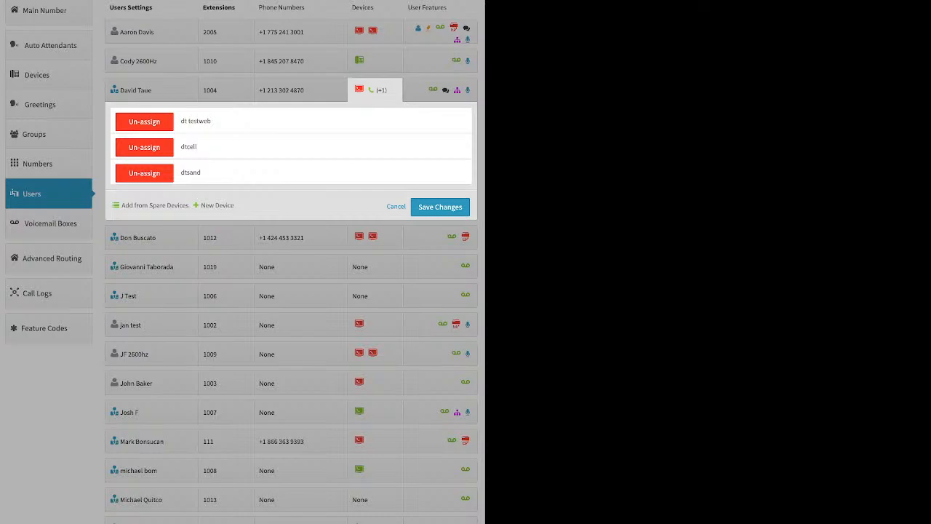
{"action": "left_click", "coordinate": [396, 207]}
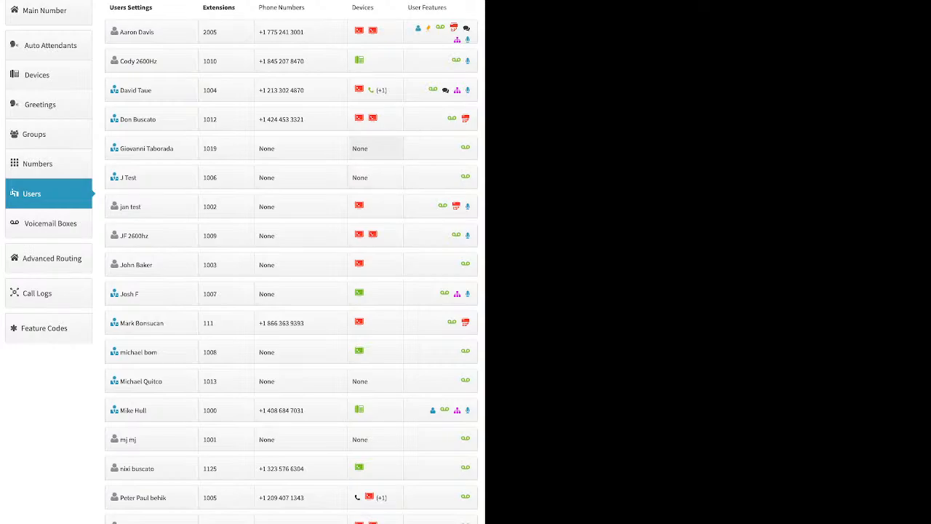
{"action": "left_click", "coordinate": [374, 149]}
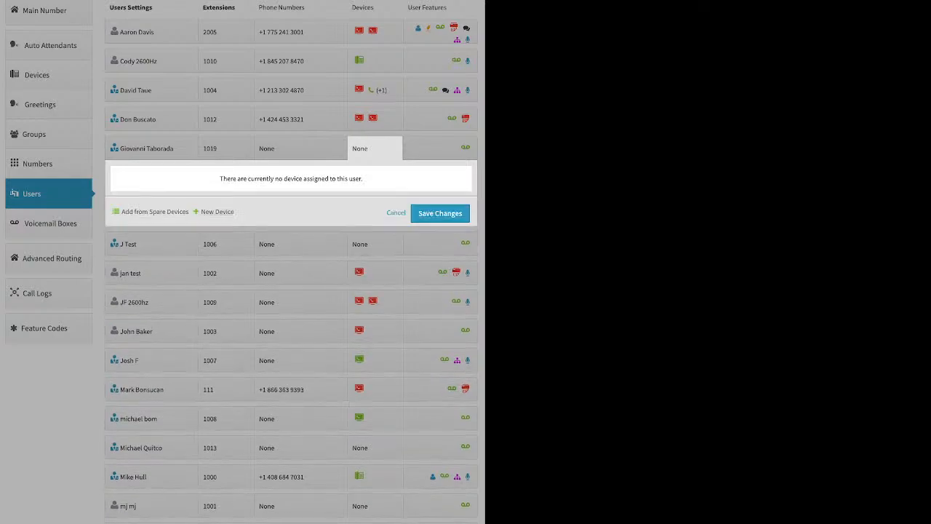
{"action": "left_click", "coordinate": [216, 212]}
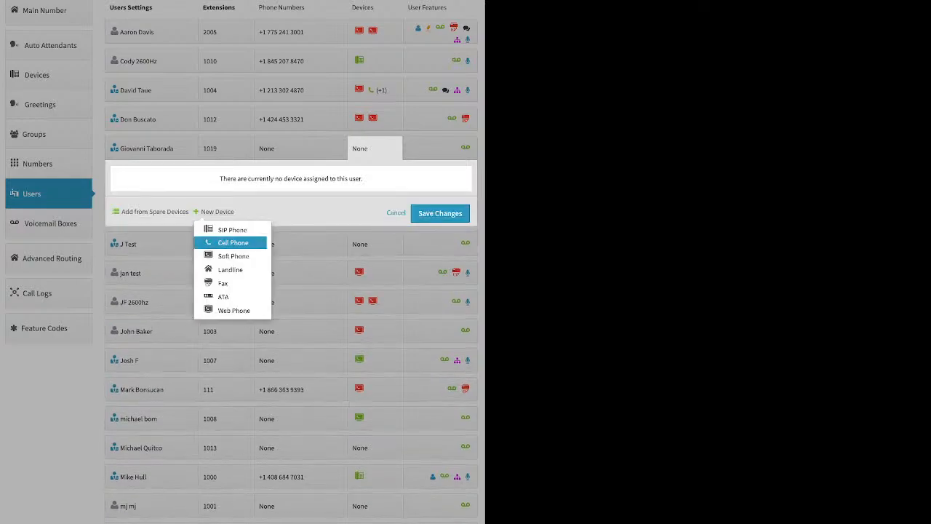
{"action": "left_click", "coordinate": [232, 256]}
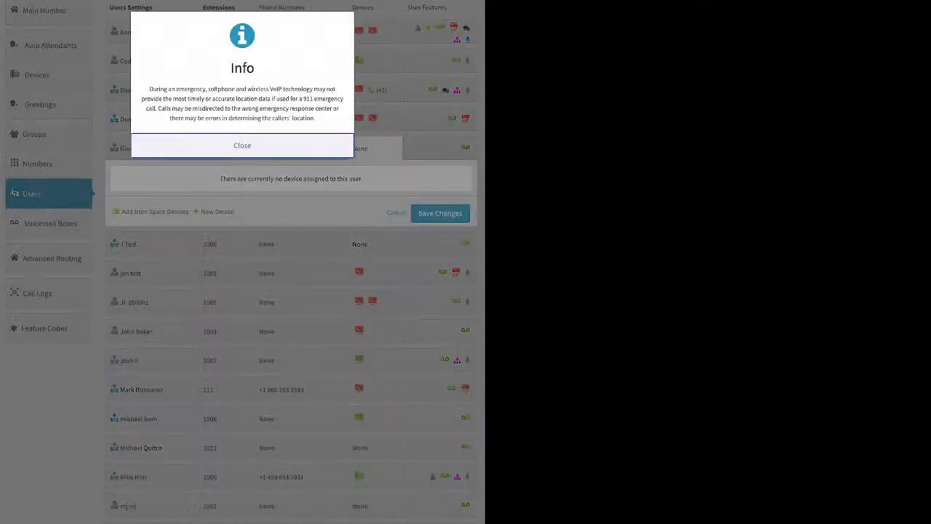
{"action": "left_click", "coordinate": [242, 145]}
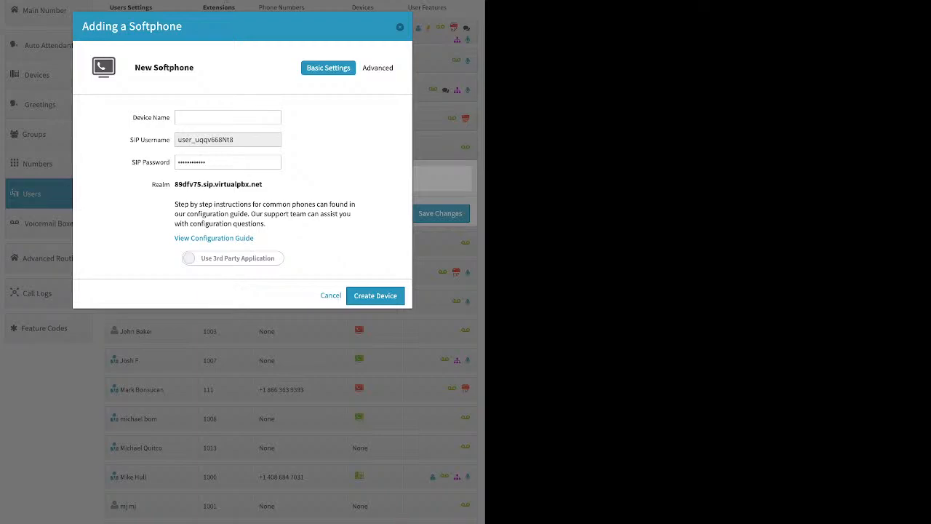
{"action": "left_click", "coordinate": [233, 259]}
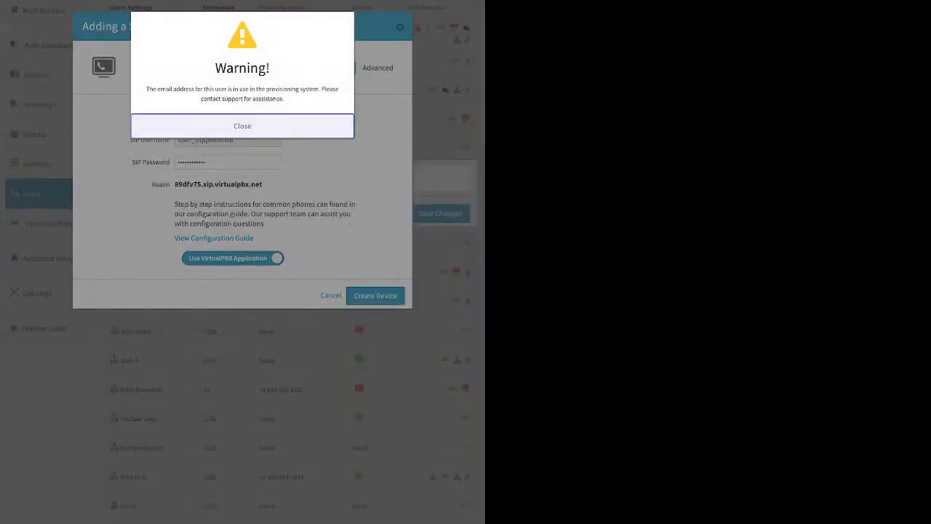
{"action": "left_click", "coordinate": [146, 89]}
{"action": "left_click_drag", "start_coordinate": [146, 89], "coordinate": [285, 99]}
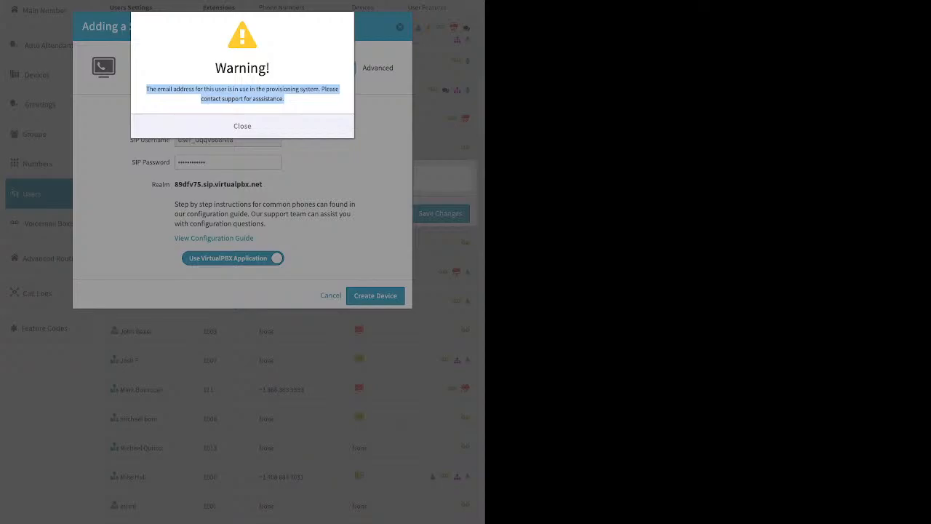
{"action": "left_click", "coordinate": [243, 126]}
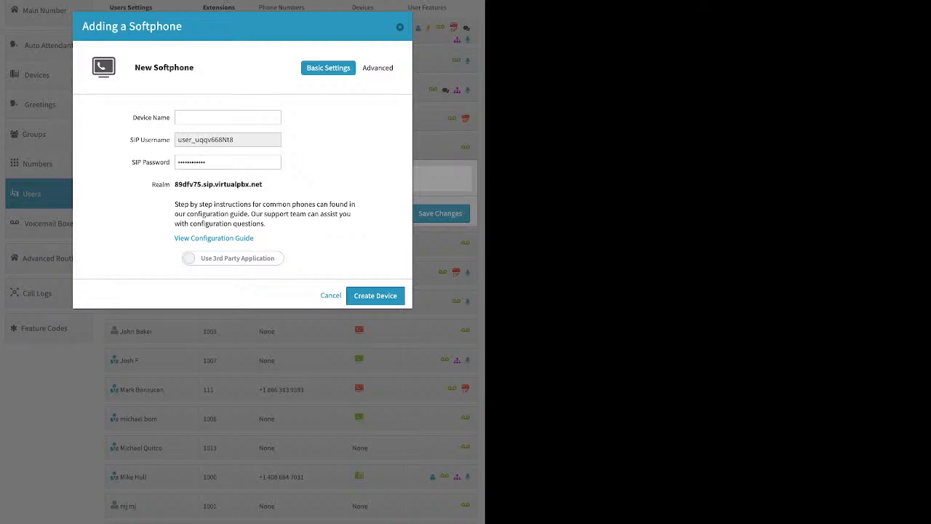
{"action": "key", "text": "Escape"}
{"action": "left_click", "coordinate": [147, 148]}
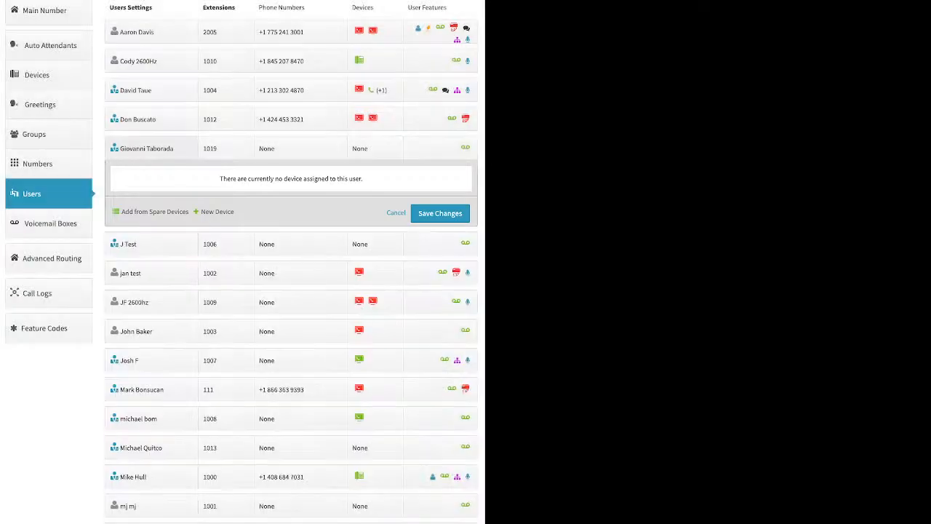
{"action": "left_click", "coordinate": [147, 148]}
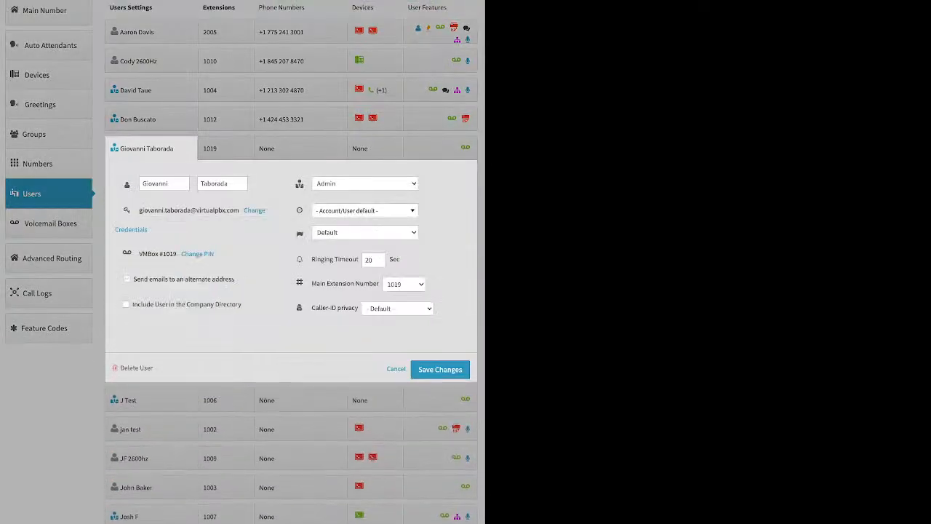
{"action": "left_click", "coordinate": [127, 280]}
{"action": "left_click", "coordinate": [192, 306]}
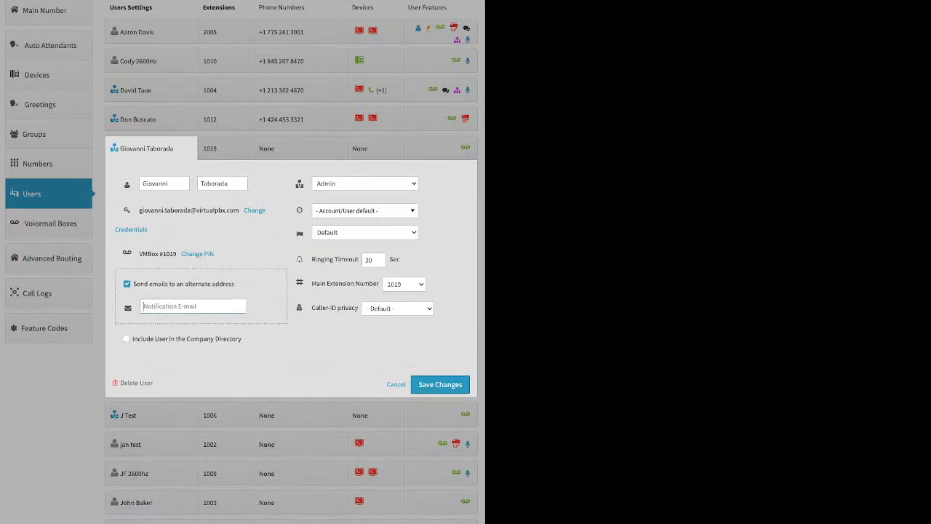
{"action": "key", "text": "BackSpace"}
{"action": "key", "text": "BackSpace"}
{"action": "key", "text": "BackSpace"}
{"action": "key", "text": "BackSpace"}
{"action": "key", "text": "BackSpace"}
{"action": "key", "text": "BackSpace"}
{"action": "left_click", "coordinate": [440, 384]}
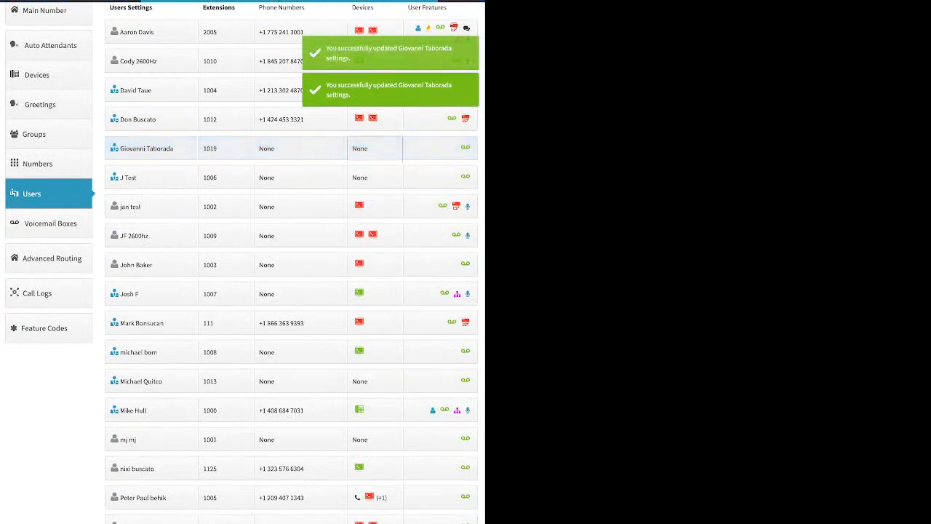
{"action": "left_click", "coordinate": [375, 149]}
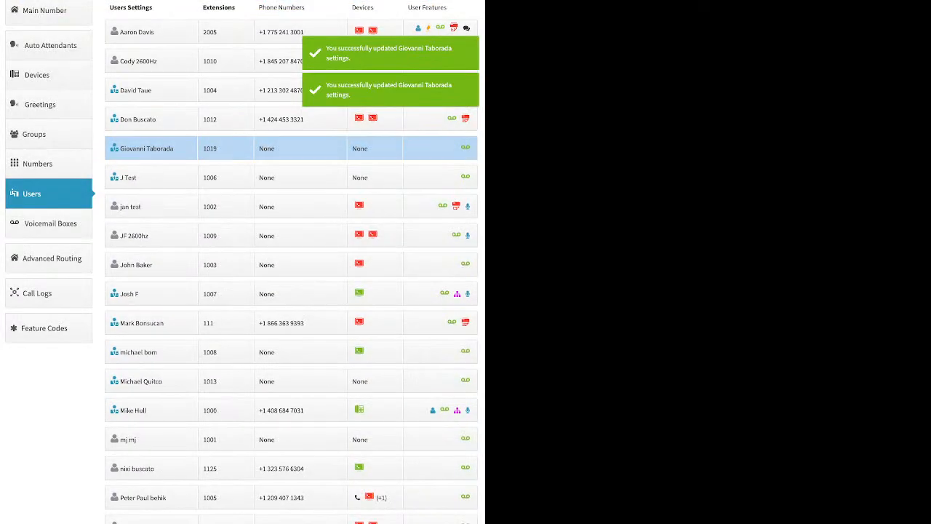
{"action": "left_click", "coordinate": [375, 148]}
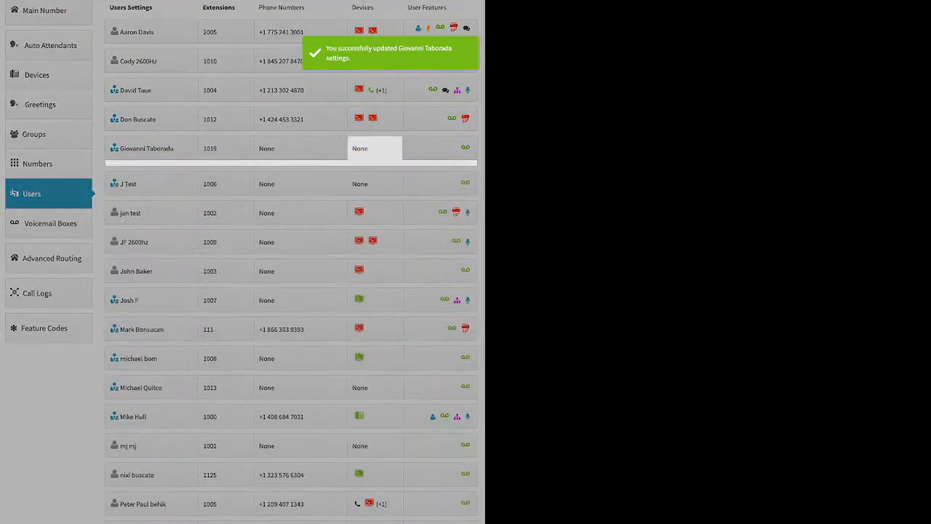
{"action": "left_click", "coordinate": [216, 211]}
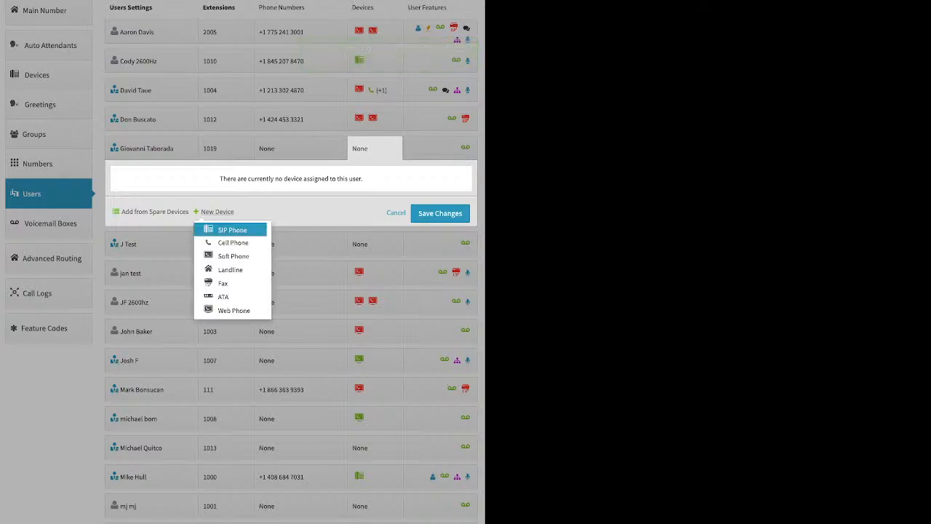
{"action": "left_click", "coordinate": [232, 256]}
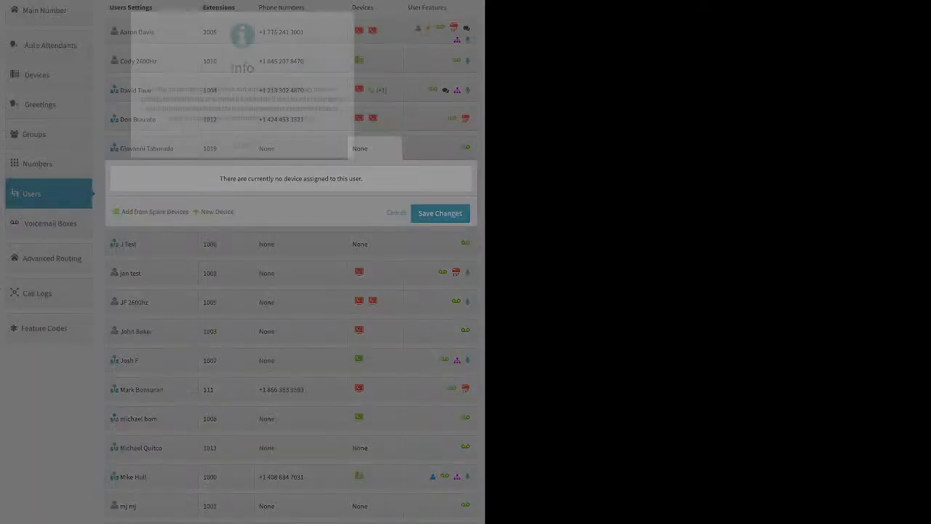
{"action": "left_click", "coordinate": [243, 145]}
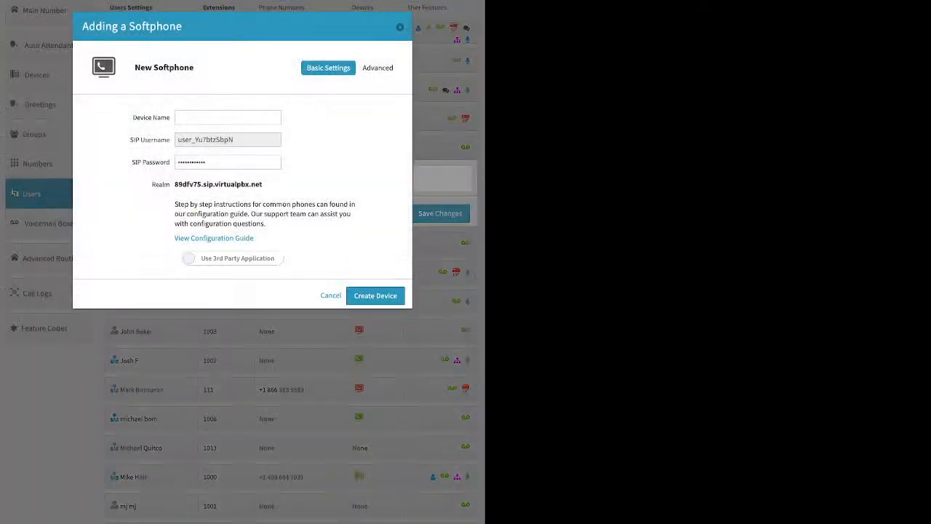
{"action": "left_click", "coordinate": [233, 259]}
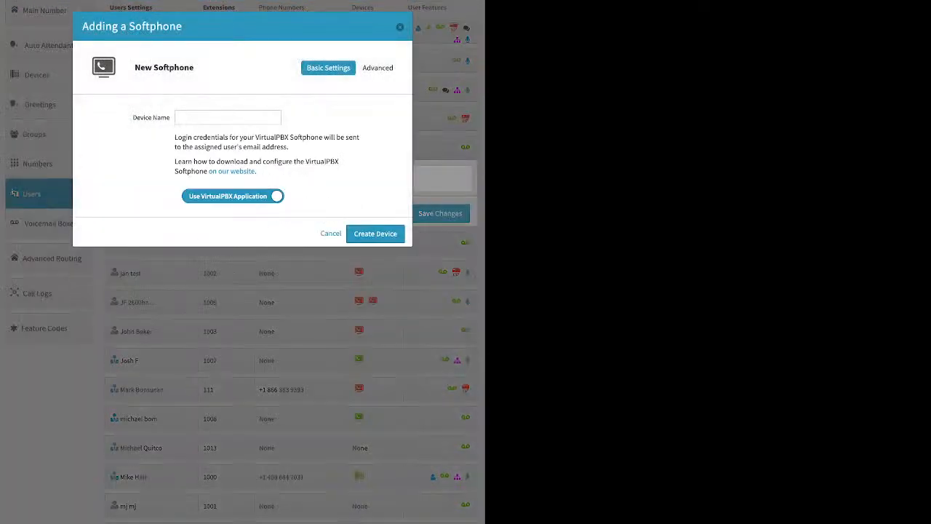
Name the softphone Gio Softphone and create the device
{"action": "left_click", "coordinate": [228, 117]}
{"action": "type", "text": "Gio"}
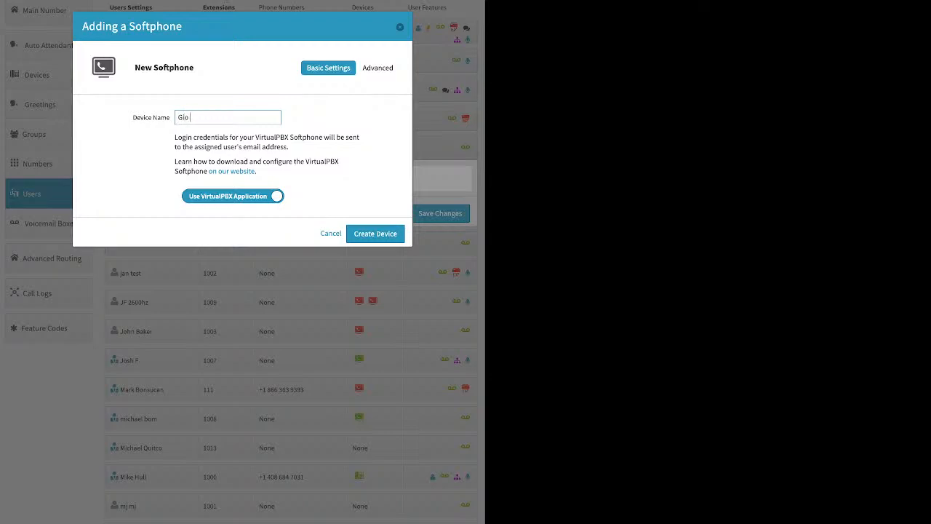
{"action": "type", "text": " Sofphon"}
{"action": "key", "text": "BackSpace"}
{"action": "key", "text": "BackSpace"}
{"action": "key", "text": "BackSpace"}
{"action": "key", "text": "BackSpace"}
{"action": "type", "text": "tphone"}
{"action": "key", "text": "Return"}
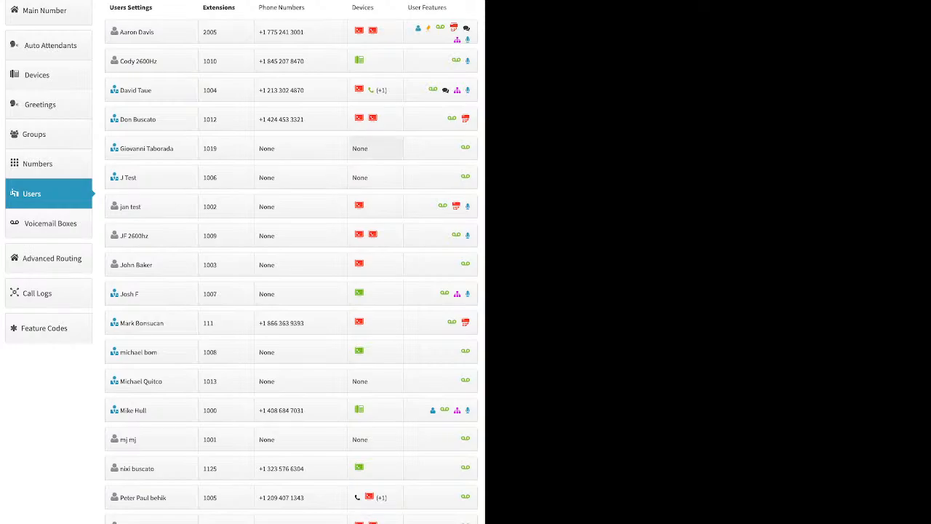
Add a new webphone device named Gio Webphone to the user with extension 1019, dismissing the emergency info notice
{"action": "left_click", "coordinate": [375, 147]}
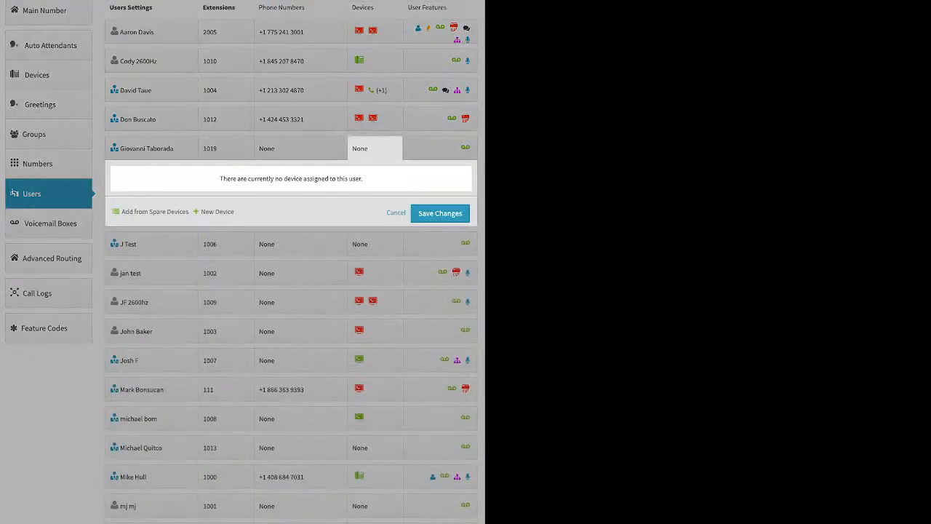
{"action": "left_click", "coordinate": [216, 211]}
{"action": "left_click", "coordinate": [218, 310]}
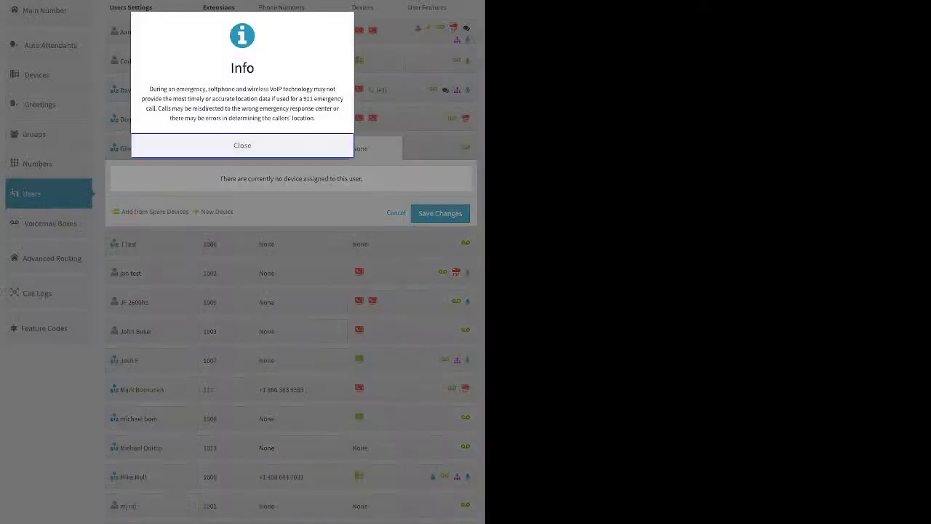
{"action": "left_click", "coordinate": [242, 145]}
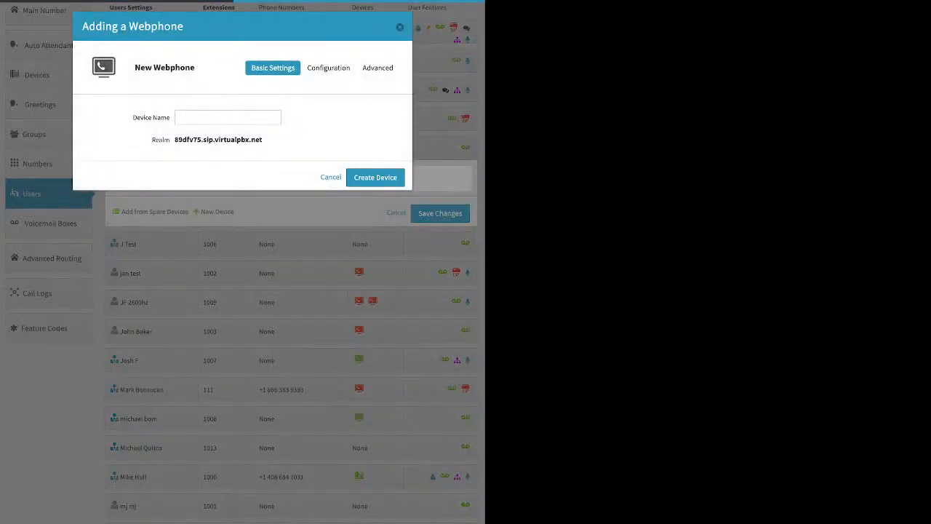
{"action": "left_click", "coordinate": [228, 117]}
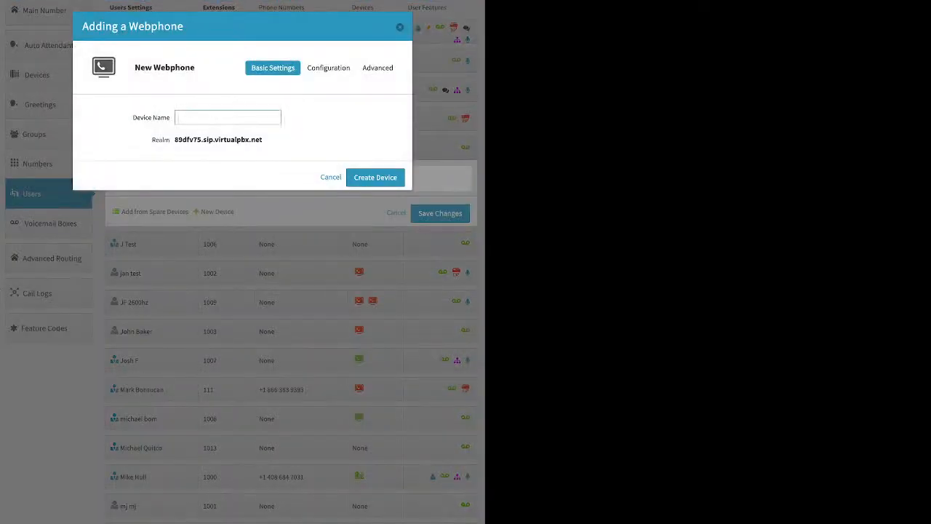
{"action": "type", "text": "Gio Webphone"}
{"action": "key", "text": "Return"}
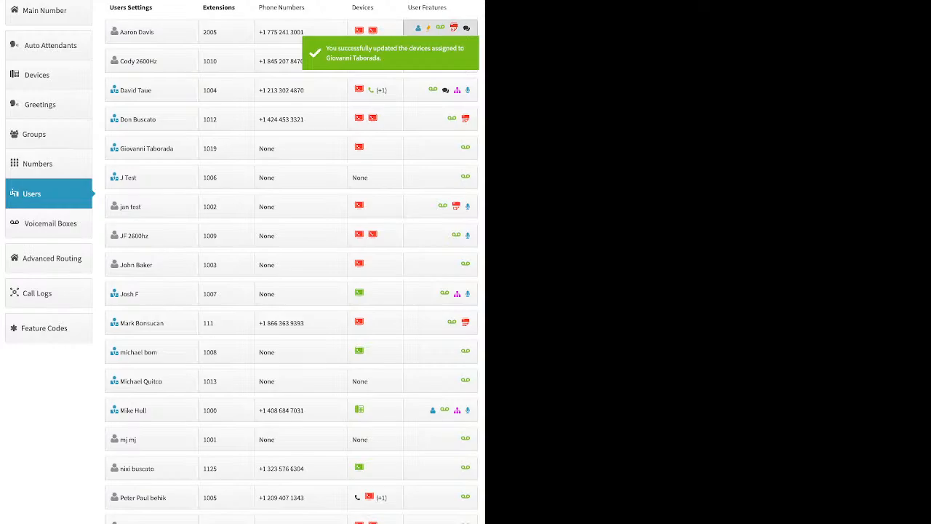
Open the features of the user with extension 2005 and review then save the Caller-ID Number settings
{"action": "left_click", "coordinate": [441, 29]}
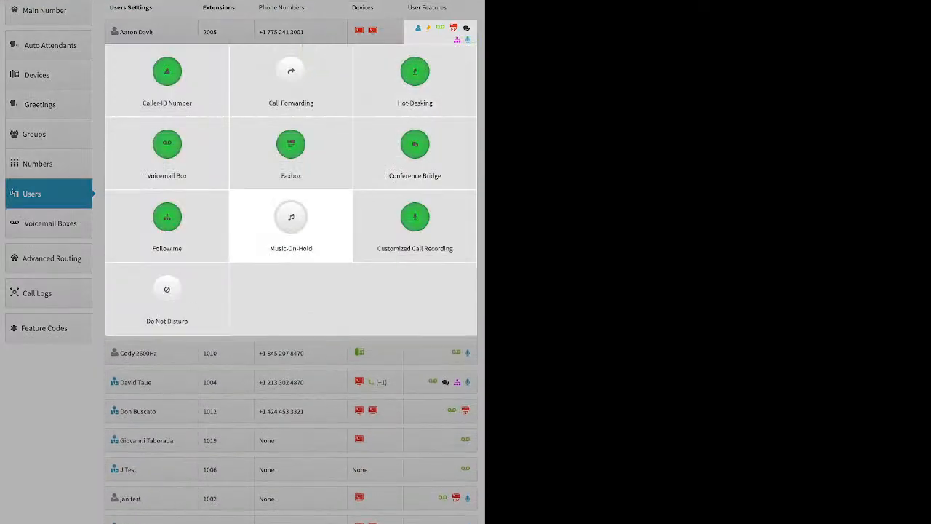
{"action": "left_click", "coordinate": [167, 80]}
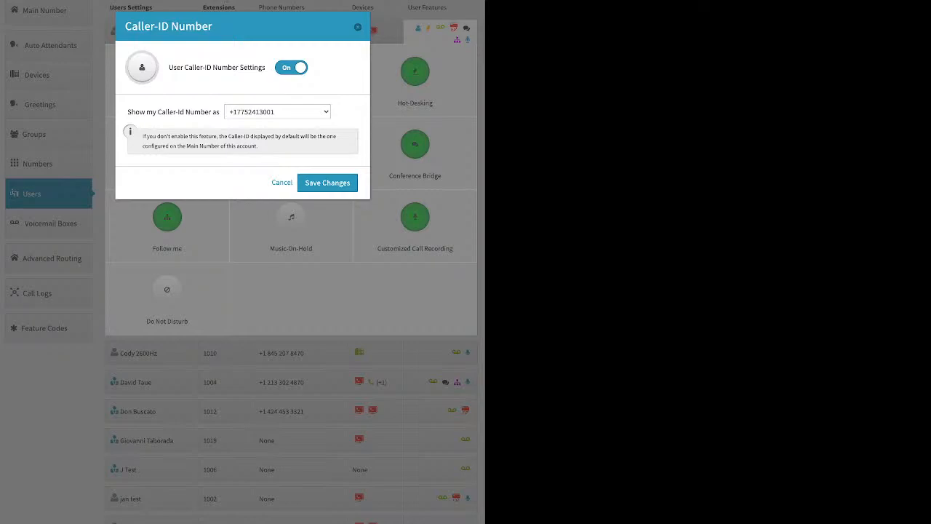
{"action": "left_click", "coordinate": [277, 112]}
{"action": "left_click", "coordinate": [277, 112]}
{"action": "left_click", "coordinate": [328, 183]}
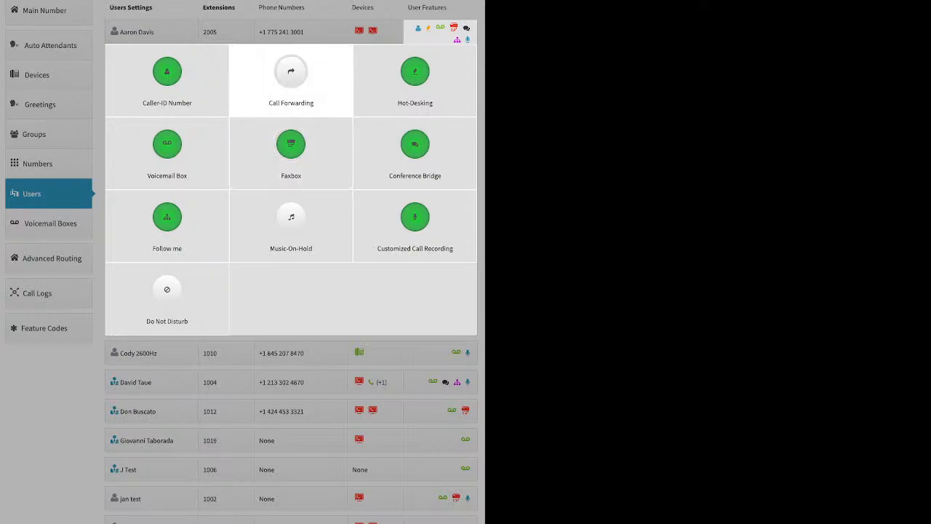
Switch this user's call forwarding to On and then Failover Mode, closing the dialog without saving
{"action": "left_click", "coordinate": [291, 76]}
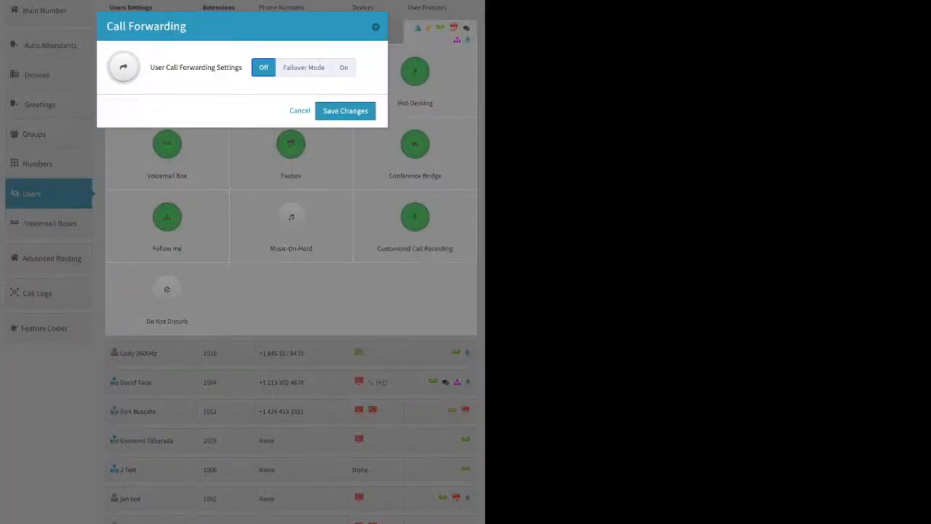
{"action": "left_click", "coordinate": [345, 68]}
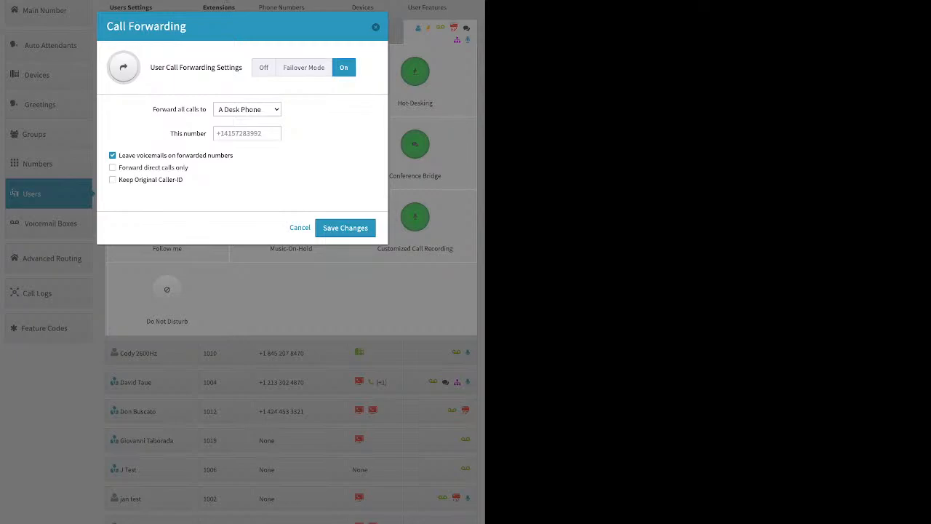
{"action": "left_click", "coordinate": [304, 67]}
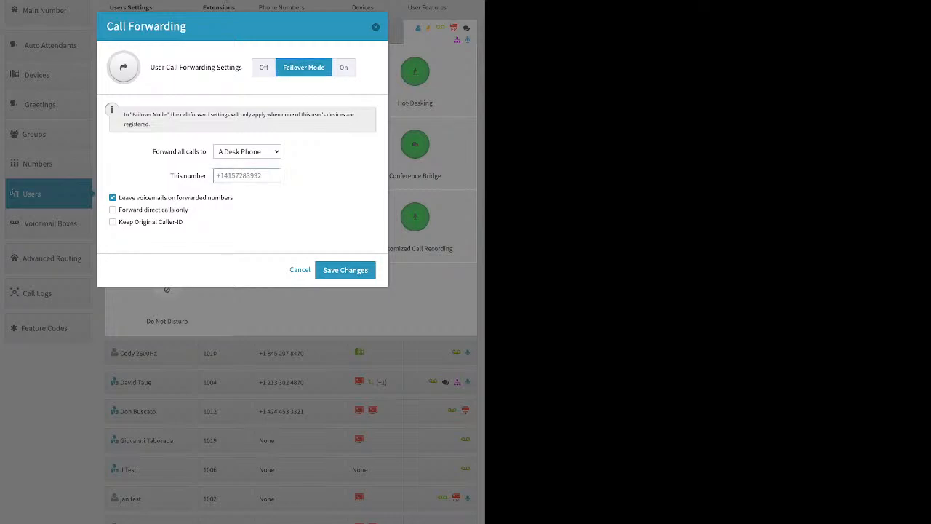
{"action": "key", "text": "Escape"}
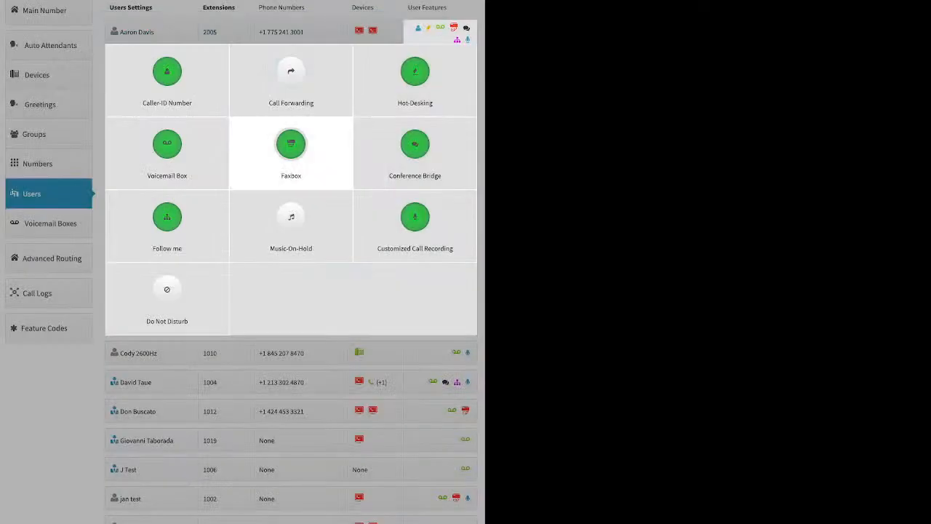
Open this user's Hot-Desking settings, inspect the Hotdesk ID, and cancel without changes
{"action": "left_click", "coordinate": [415, 77]}
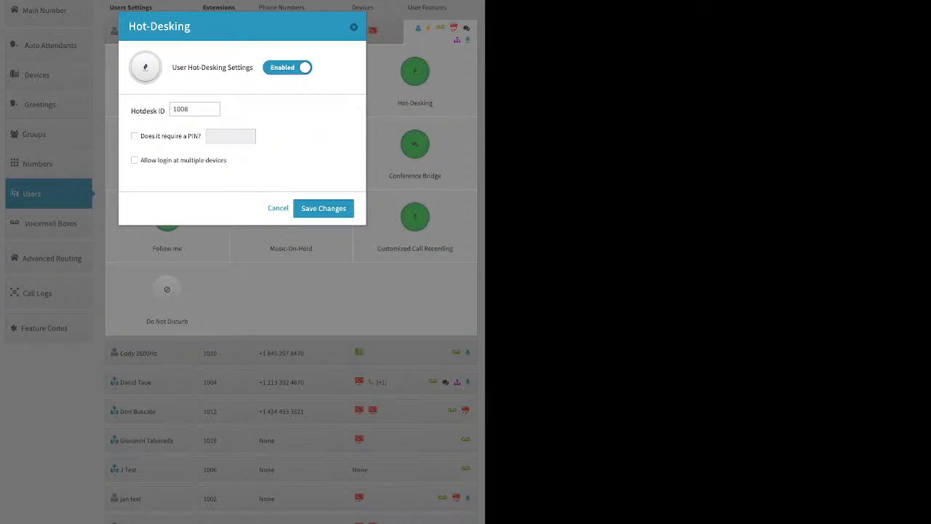
{"action": "left_click_drag", "start_coordinate": [191, 109], "coordinate": [172, 110]}
{"action": "left_click", "coordinate": [278, 208]}
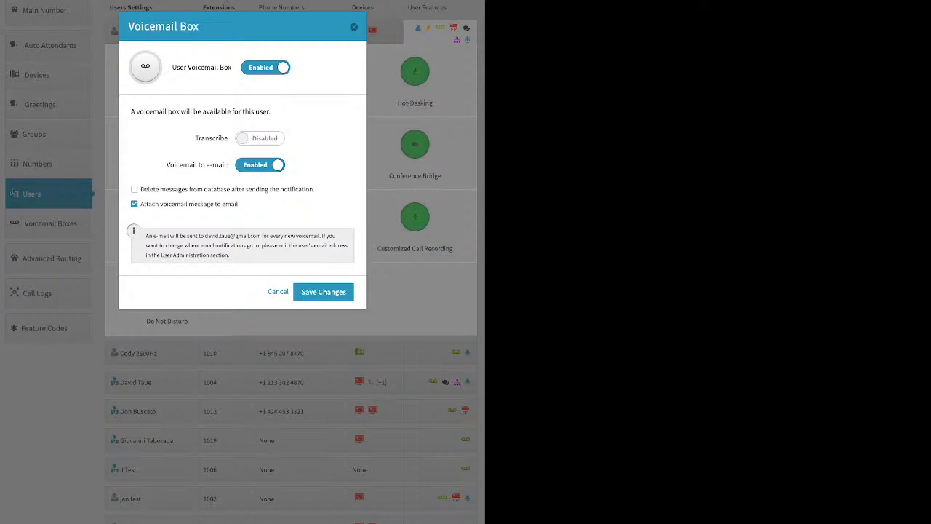
Tick the option to delete voicemail messages after notification in the Voicemail Box settings, then close without saving
{"action": "left_click_drag", "start_coordinate": [188, 204], "coordinate": [239, 203]}
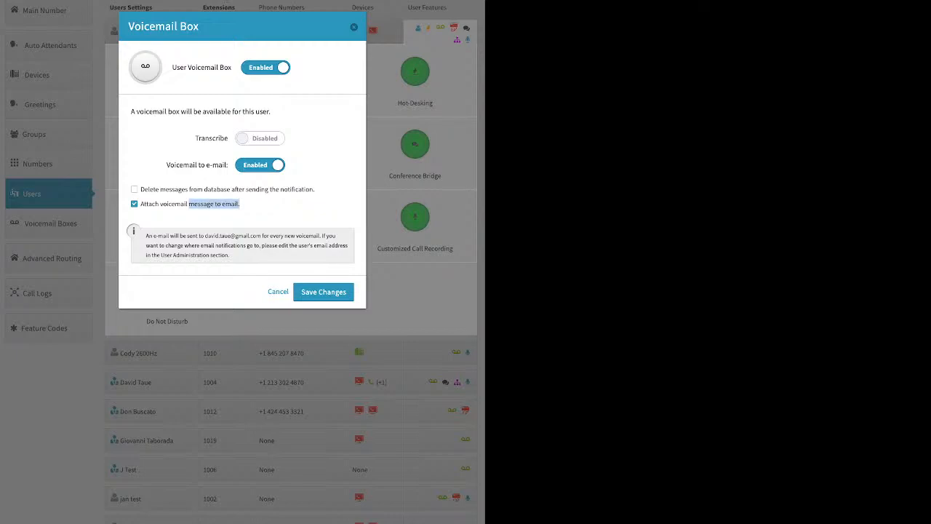
{"action": "left_click", "coordinate": [256, 207]}
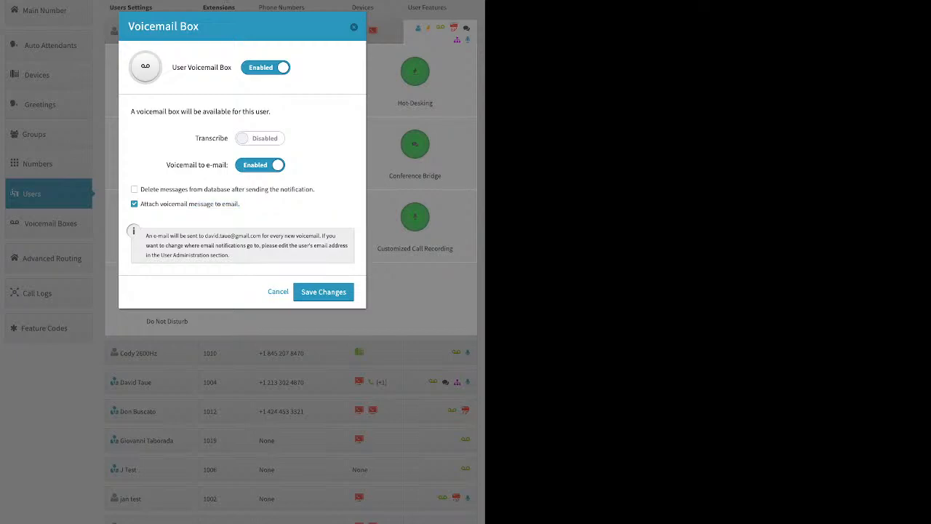
{"action": "left_click_drag", "start_coordinate": [195, 138], "coordinate": [228, 138]}
{"action": "left_click_drag", "start_coordinate": [315, 189], "coordinate": [140, 189]}
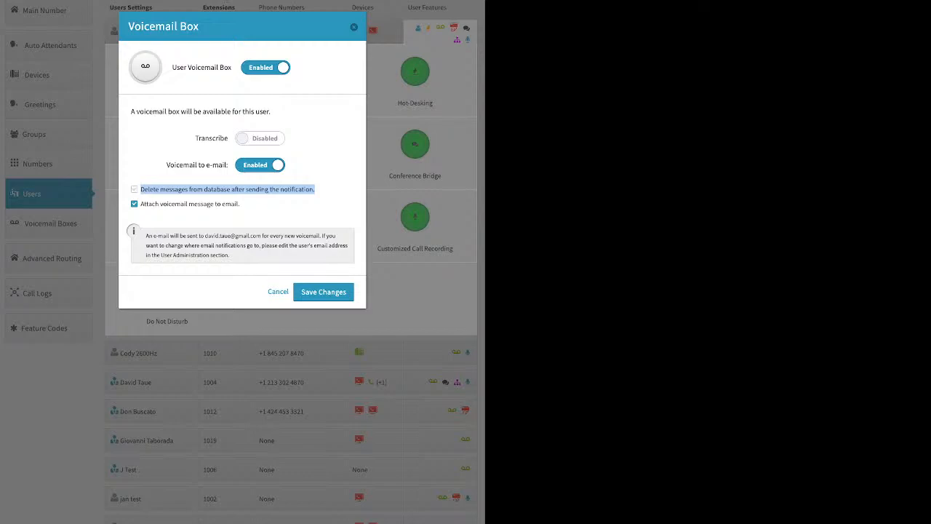
{"action": "left_click", "coordinate": [134, 189]}
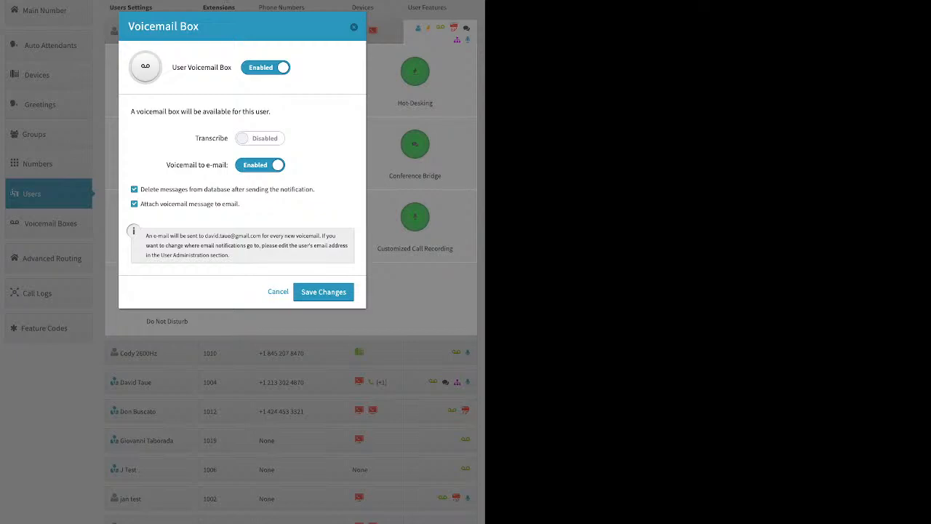
{"action": "left_click", "coordinate": [353, 27]}
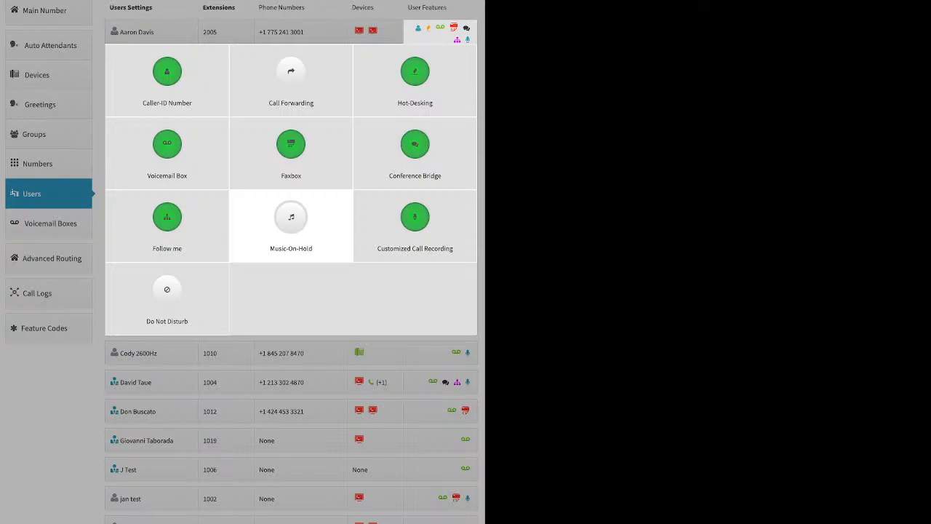
Open this user's Faxbox settings, review the fax number options list, and close the dialog
{"action": "left_click", "coordinate": [291, 149]}
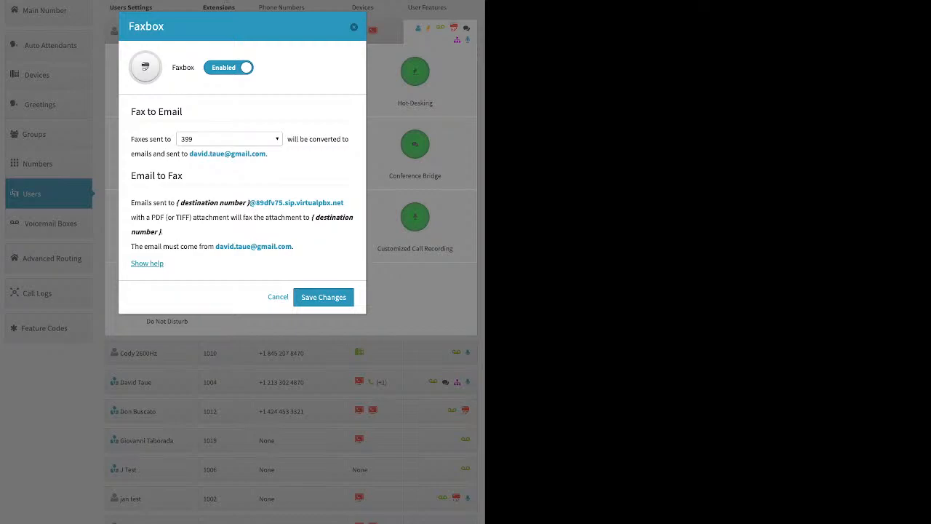
{"action": "left_click", "coordinate": [229, 139]}
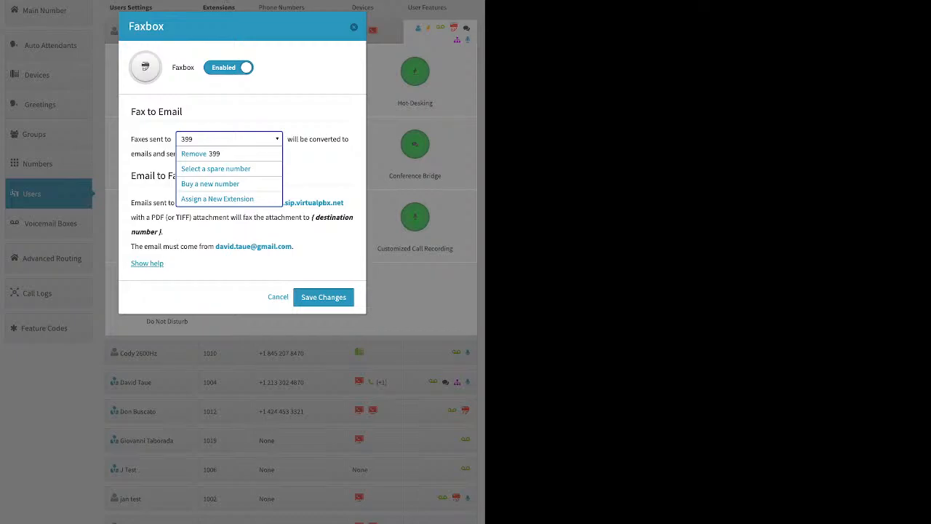
{"action": "key", "text": "Escape"}
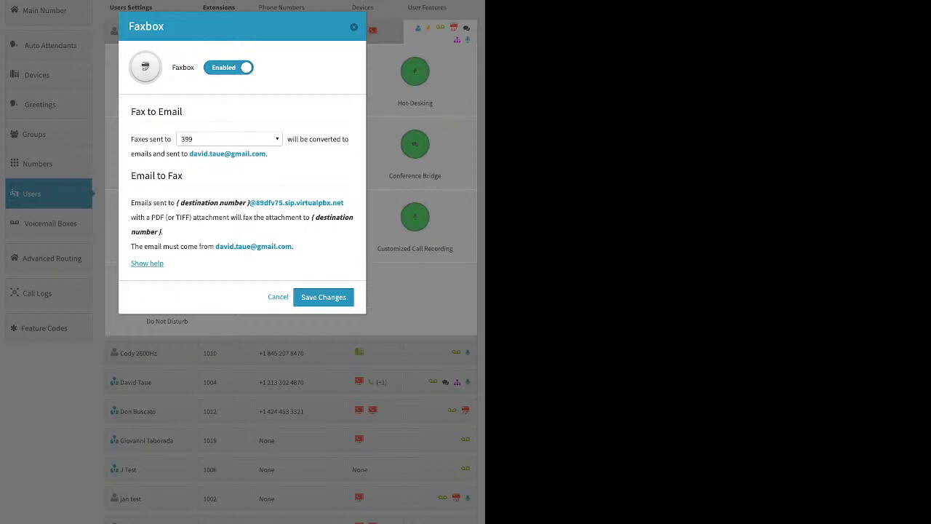
{"action": "key", "text": "Escape"}
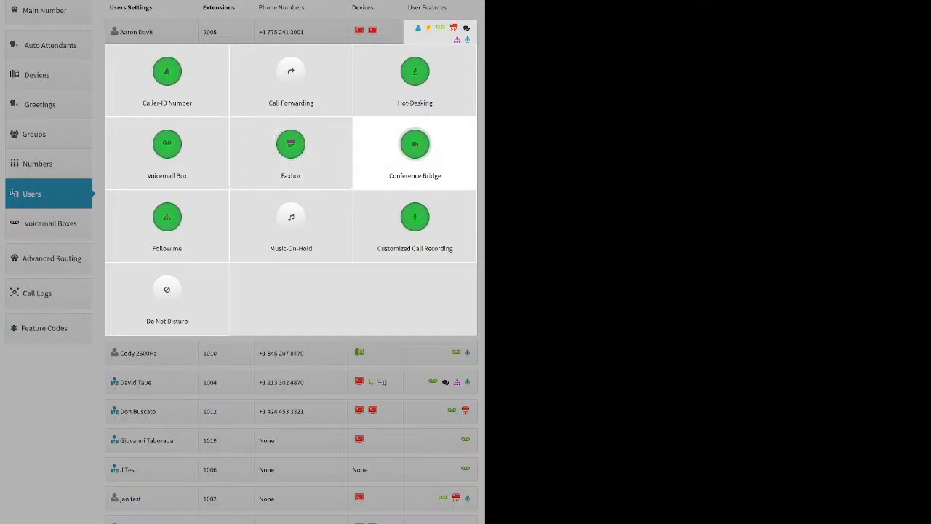
Open this user's Conference Bridge settings, select the room PIN field, and close without changes
{"action": "left_click", "coordinate": [415, 146]}
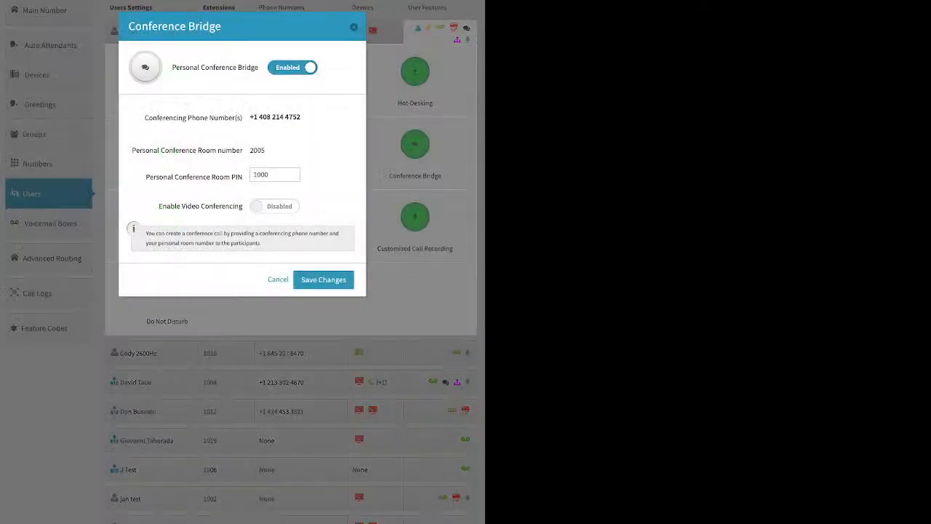
{"action": "double_click", "coordinate": [261, 175]}
{"action": "key", "text": "Escape"}
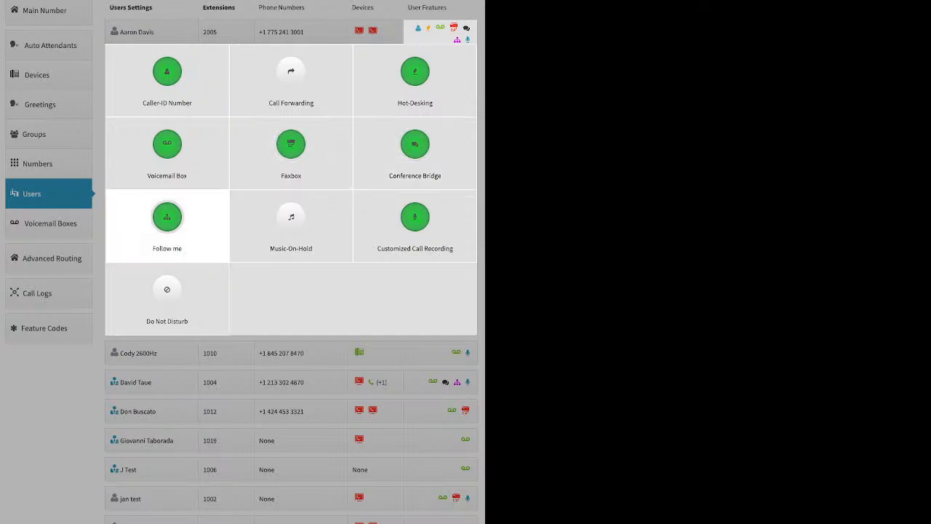
Let both Follow me devices ring and distribute their ring times across the 120-second window
{"action": "left_click", "coordinate": [167, 218]}
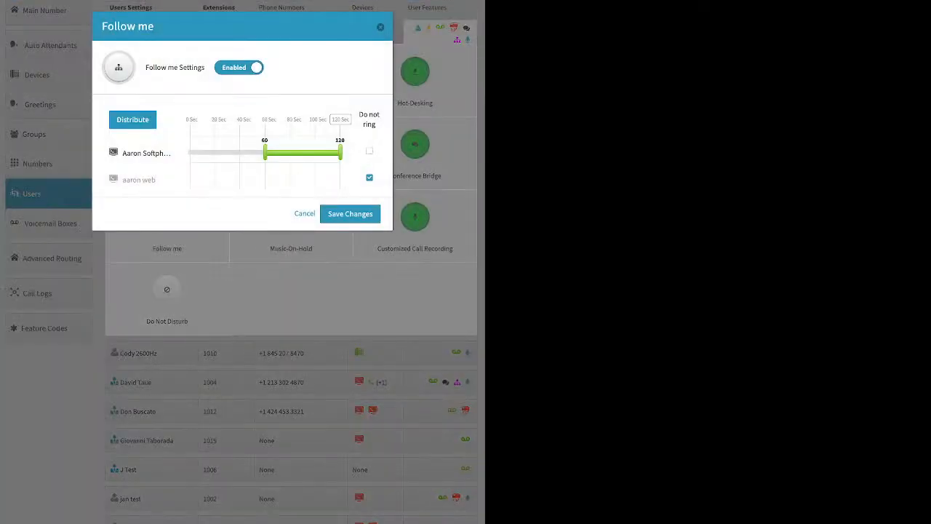
{"action": "left_click", "coordinate": [370, 152]}
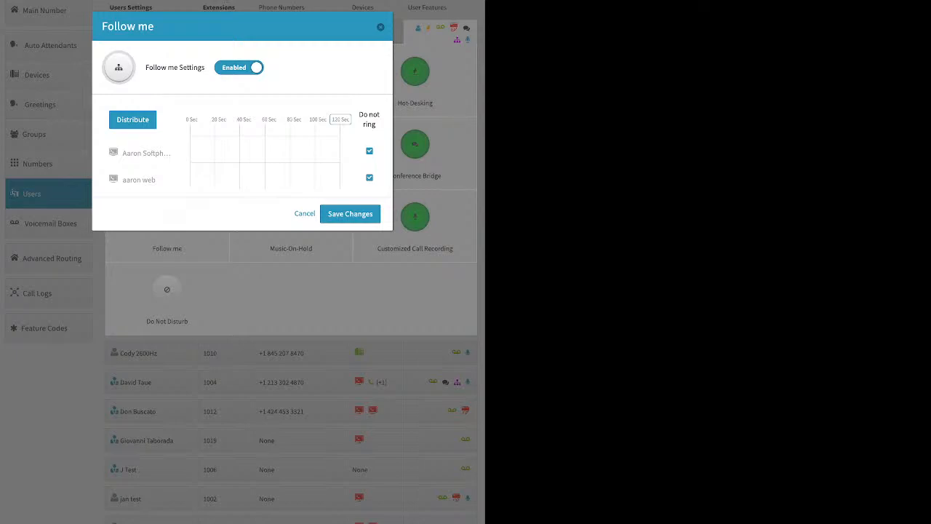
{"action": "left_click", "coordinate": [370, 177]}
{"action": "left_click", "coordinate": [369, 151]}
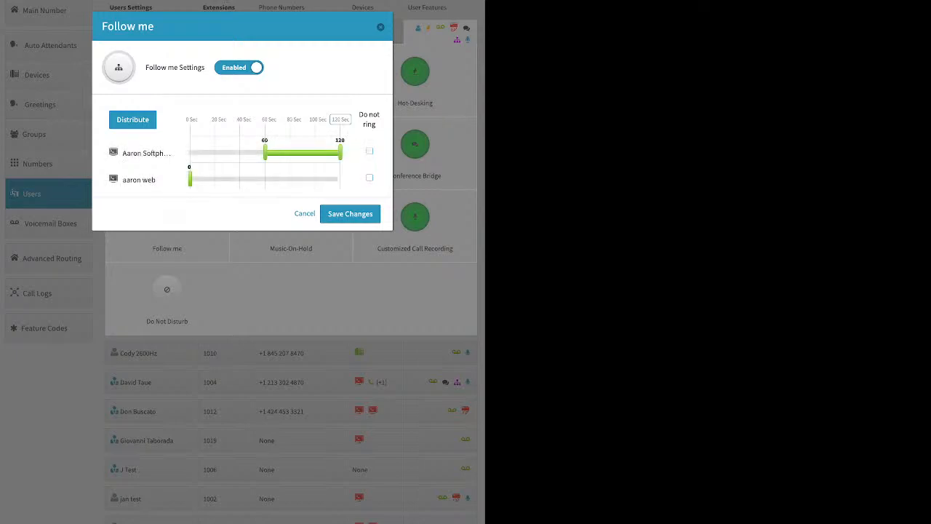
{"action": "left_click", "coordinate": [340, 119]}
{"action": "left_click", "coordinate": [133, 119]}
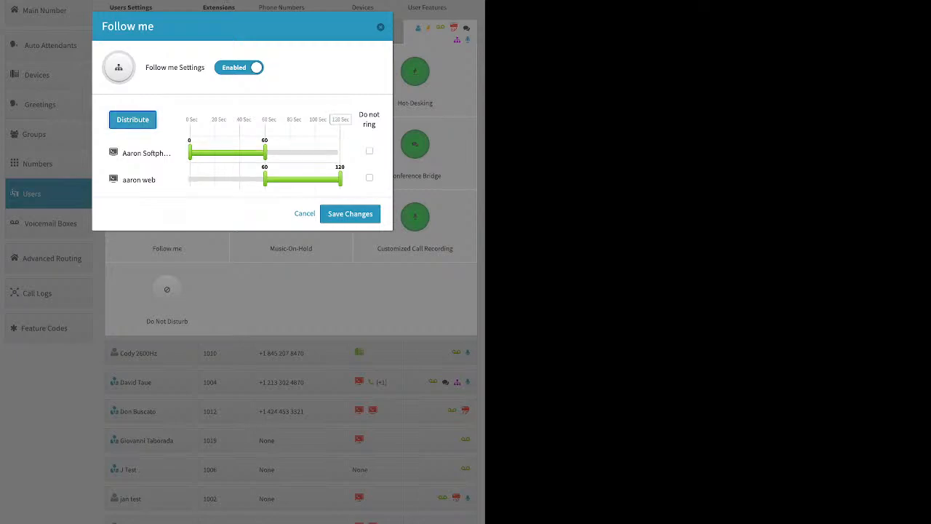
Reorder the Follow me devices, redistribute them, shorten the softphone's ring window, and save the Follow me settings
{"action": "left_click_drag", "start_coordinate": [139, 180], "coordinate": [157, 131]}
{"action": "left_click", "coordinate": [132, 120]}
{"action": "left_click_drag", "start_coordinate": [141, 179], "coordinate": [151, 138]}
{"action": "left_click", "coordinate": [132, 120]}
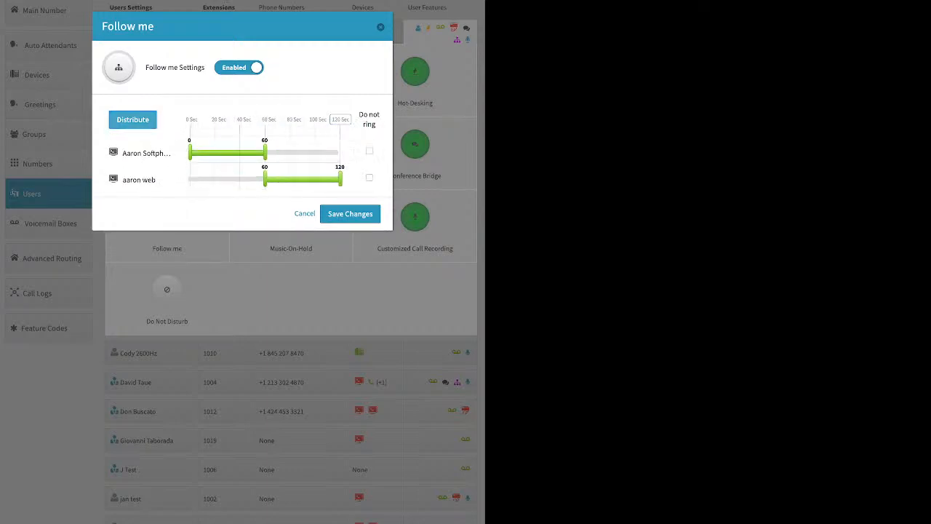
{"action": "left_click_drag", "start_coordinate": [265, 153], "coordinate": [222, 180]}
{"action": "left_click", "coordinate": [350, 214]}
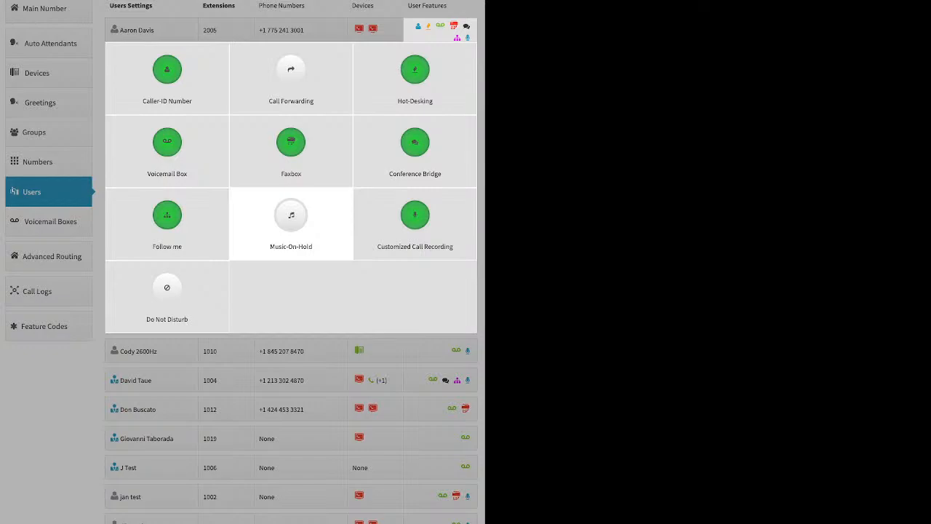
Enable Music-On-Hold for this user and close the dialog without saving
{"action": "left_click", "coordinate": [291, 218]}
{"action": "left_click", "coordinate": [296, 68]}
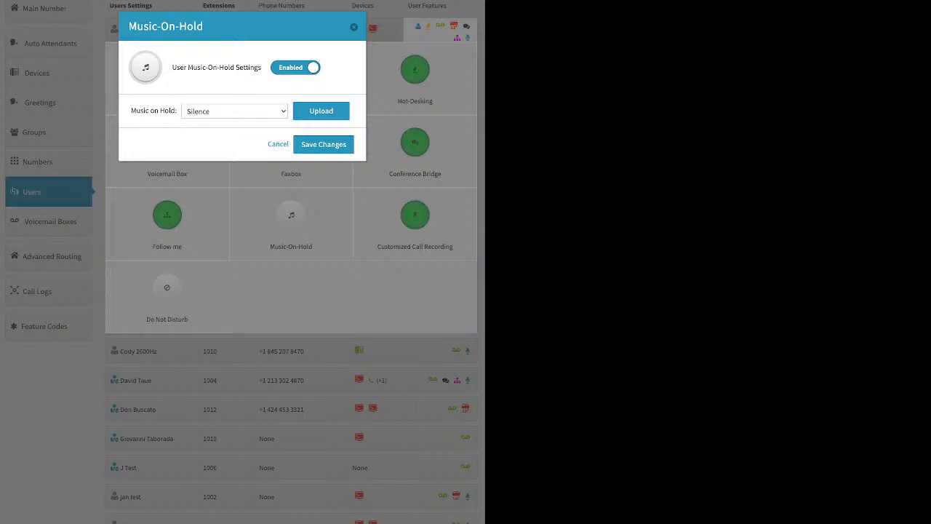
{"action": "key", "text": "Escape"}
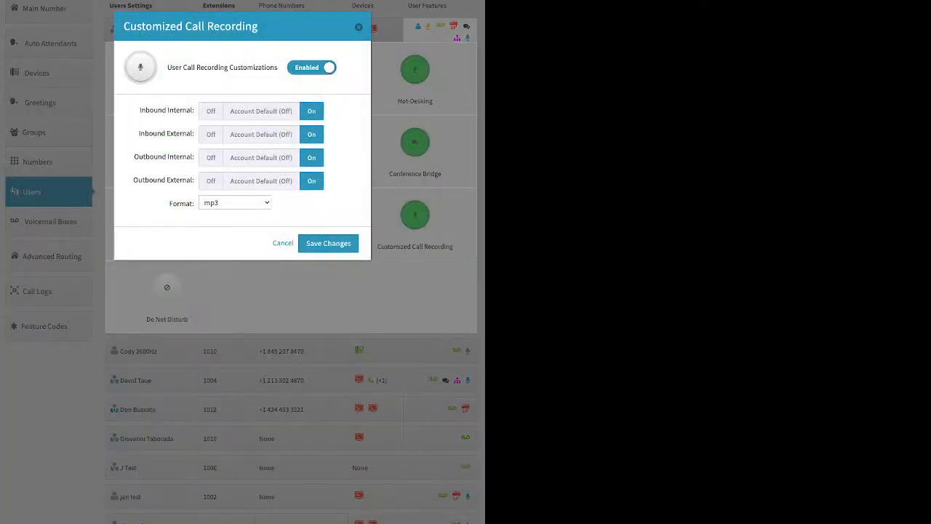
Switch each call recording direction to Account Default (Off), then back to On, and close the dialog without saving
{"action": "left_click", "coordinate": [262, 111]}
{"action": "left_click", "coordinate": [261, 134]}
{"action": "left_click", "coordinate": [261, 158]}
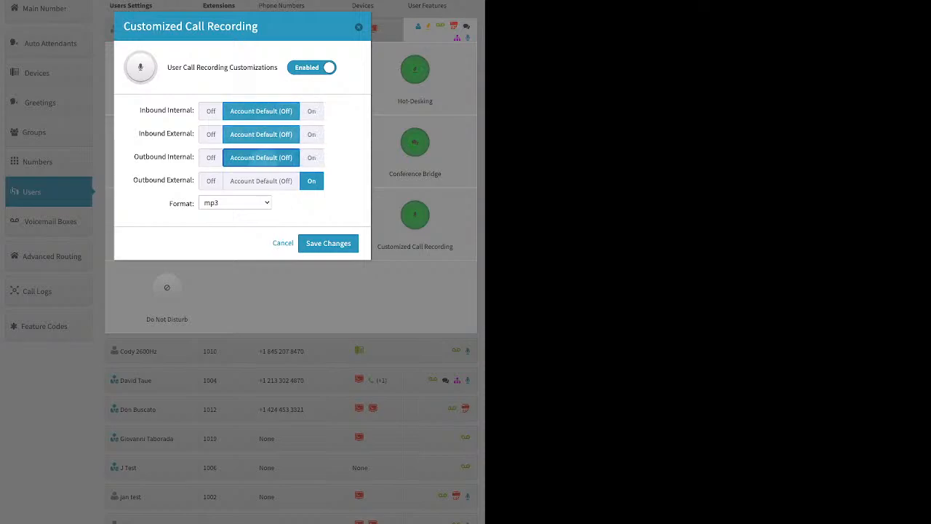
{"action": "left_click", "coordinate": [262, 181]}
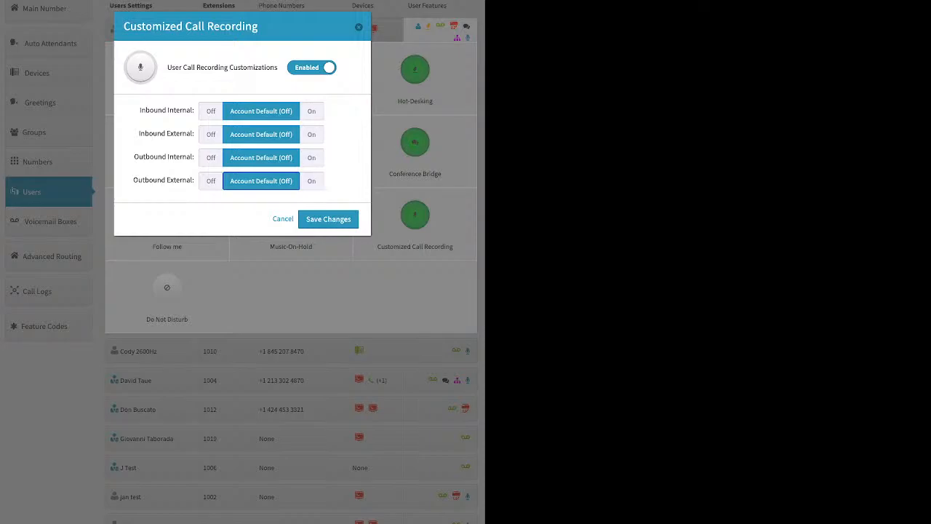
{"action": "left_click", "coordinate": [312, 110]}
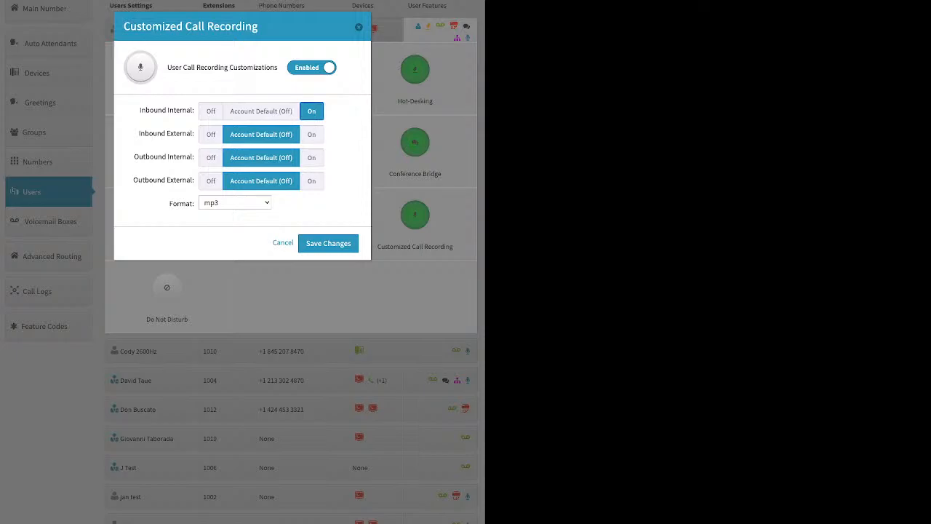
{"action": "left_click", "coordinate": [311, 135]}
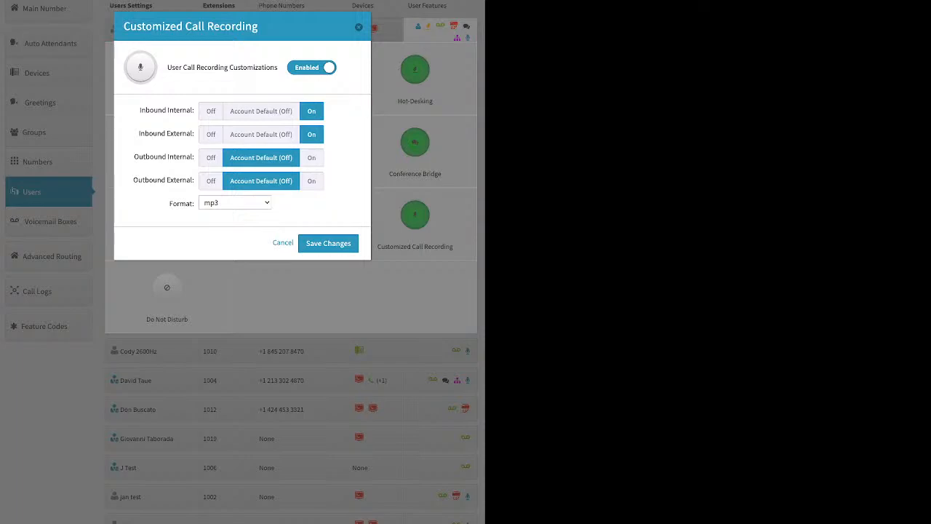
{"action": "left_click", "coordinate": [312, 158]}
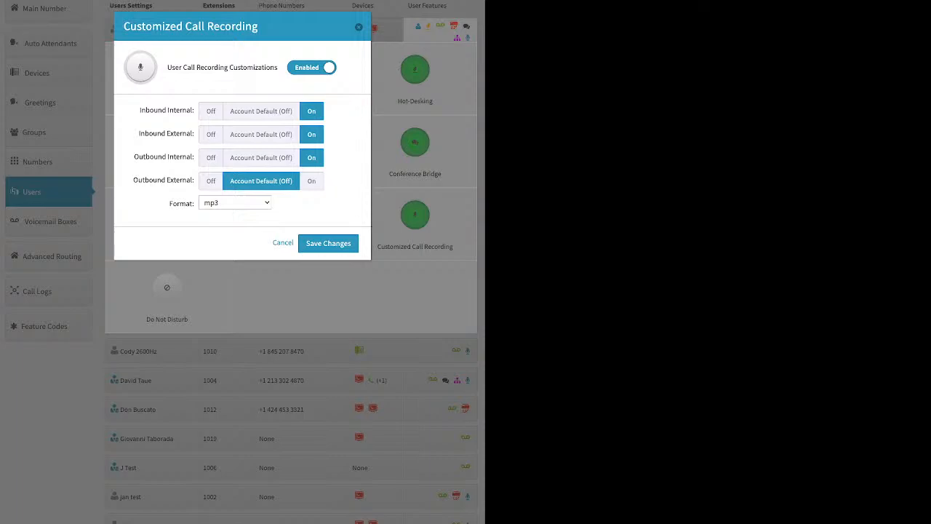
{"action": "left_click", "coordinate": [312, 180]}
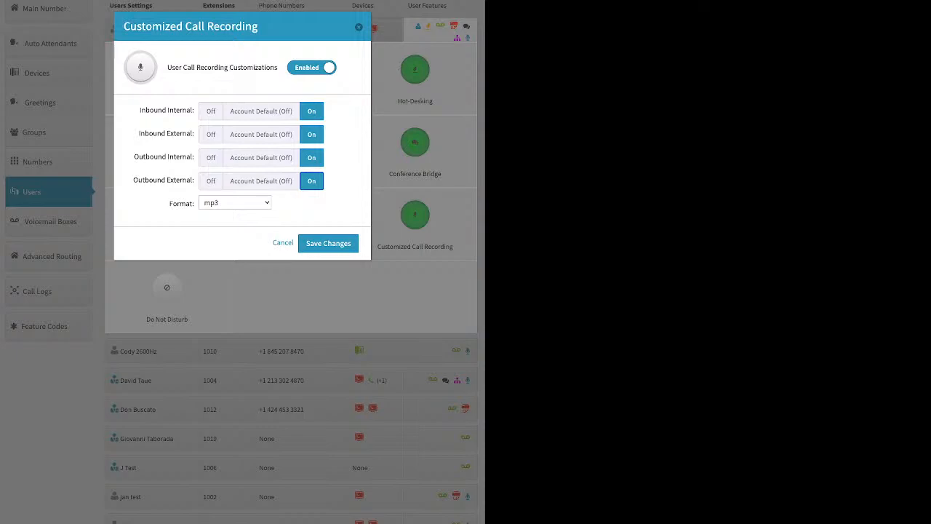
{"action": "left_click", "coordinate": [359, 27]}
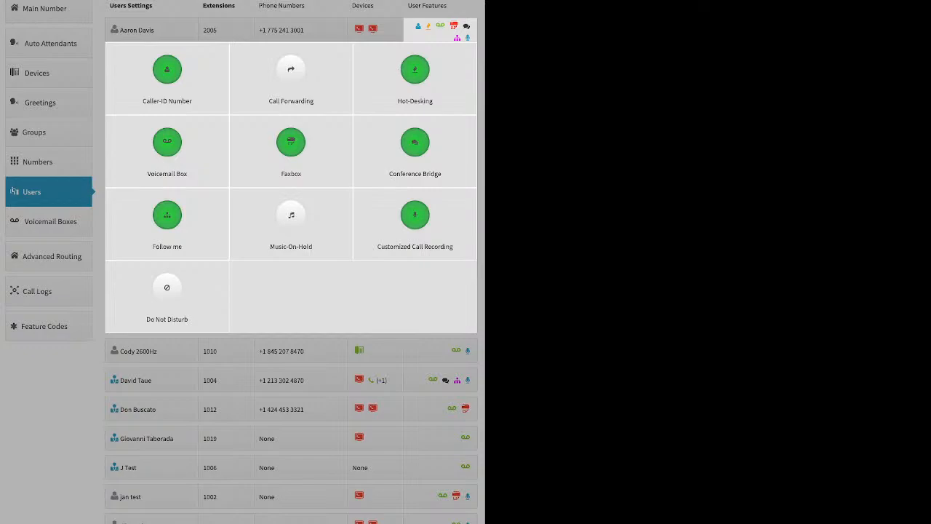
Open this user's Do Not Disturb settings and cancel without changes
{"action": "left_click", "coordinate": [167, 291]}
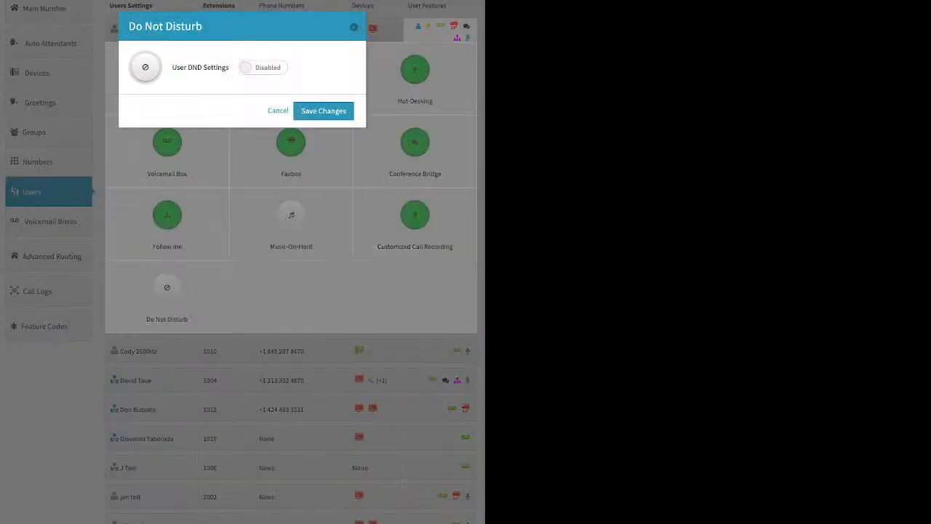
{"action": "left_click", "coordinate": [278, 111]}
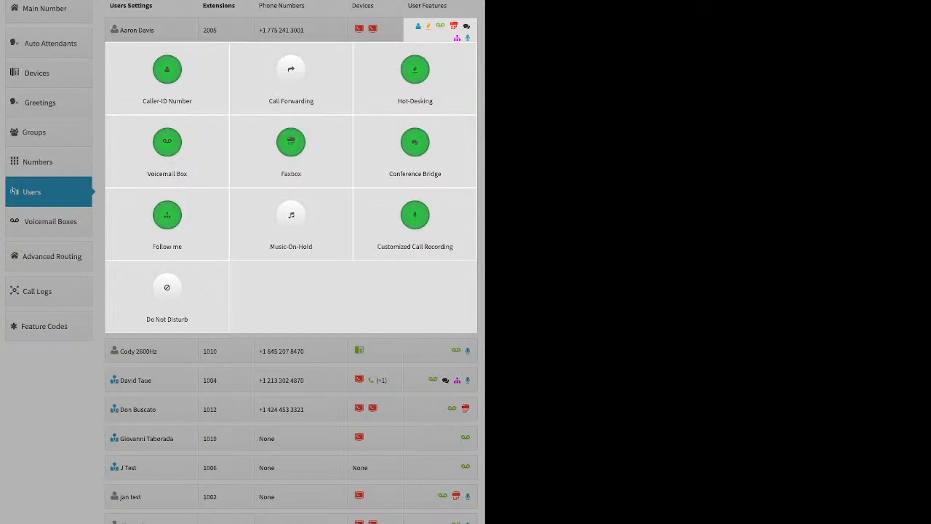
Go to Advanced Routing, expand Direct Inward System Access, and enable it
{"action": "left_click", "coordinate": [52, 256]}
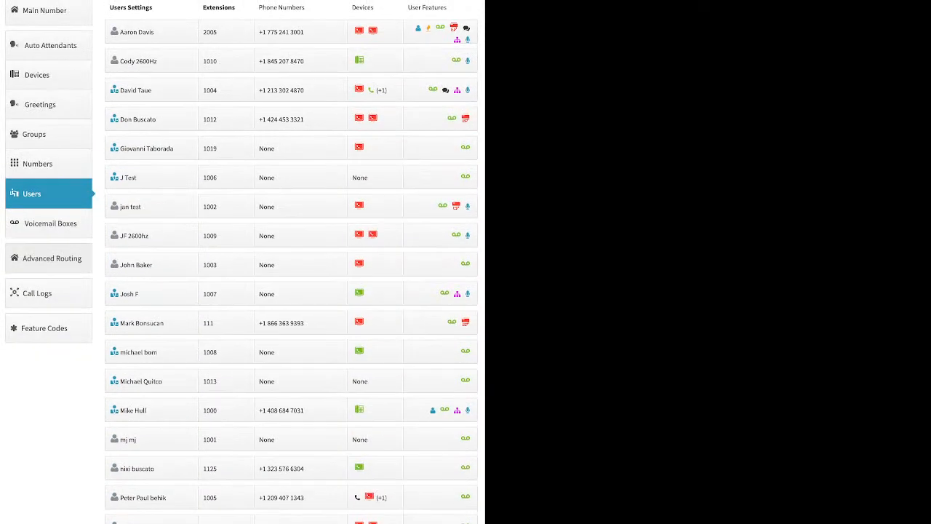
{"action": "left_click", "coordinate": [51, 256]}
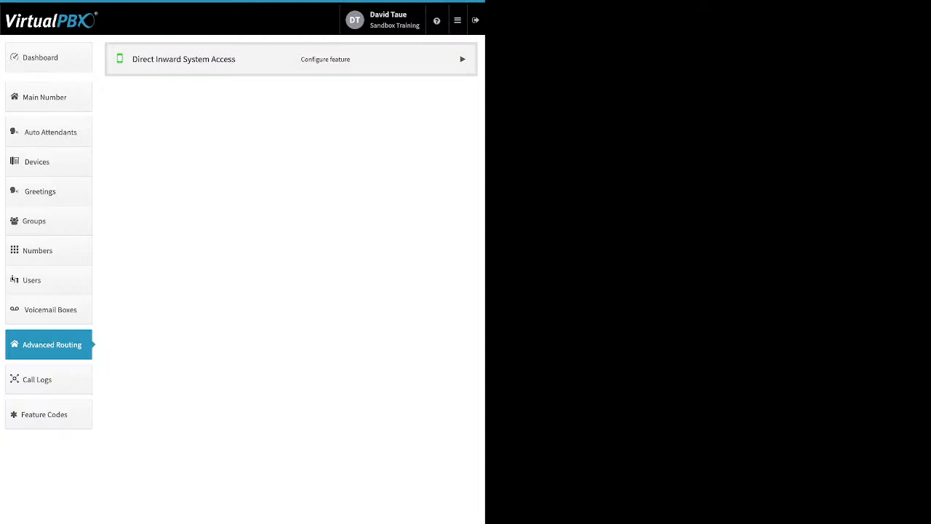
{"action": "left_click", "coordinate": [463, 59]}
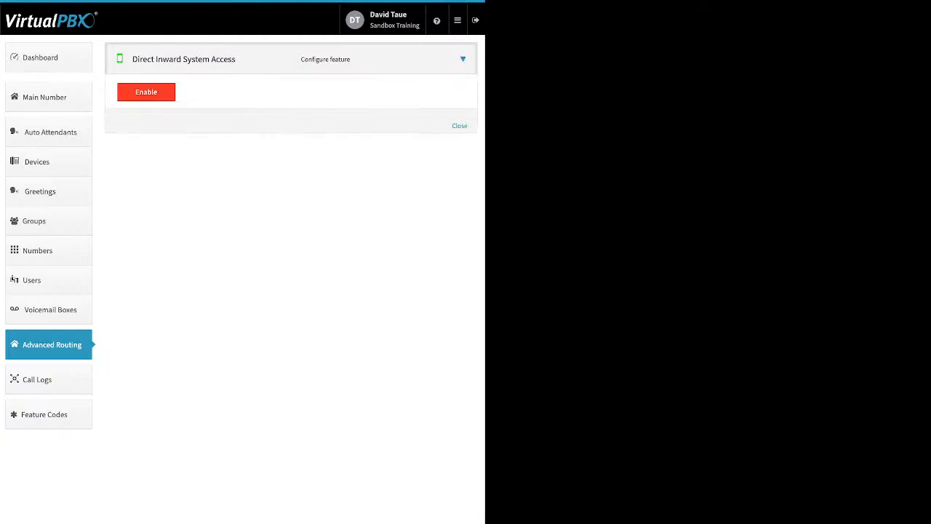
{"action": "left_click", "coordinate": [146, 93]}
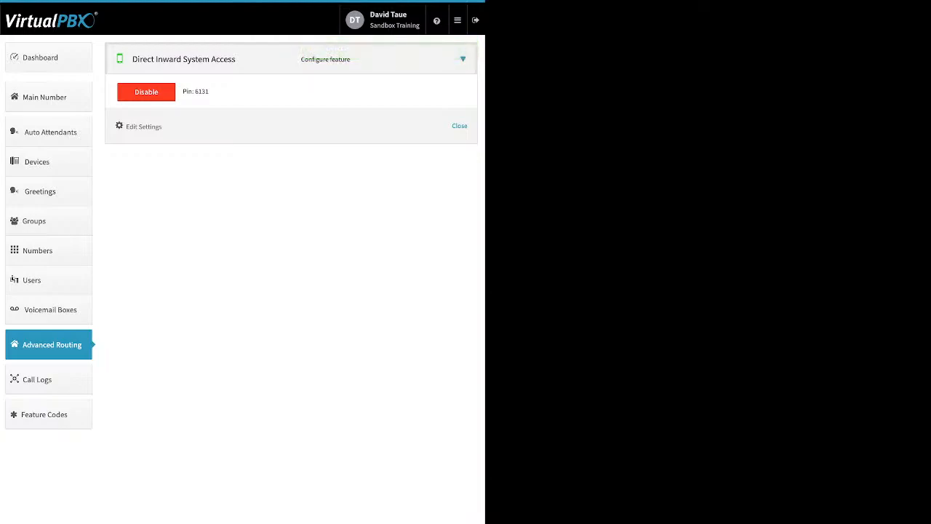
Edit the DISA settings, add an extension numbered 6307, and save the changes
{"action": "left_click", "coordinate": [144, 127]}
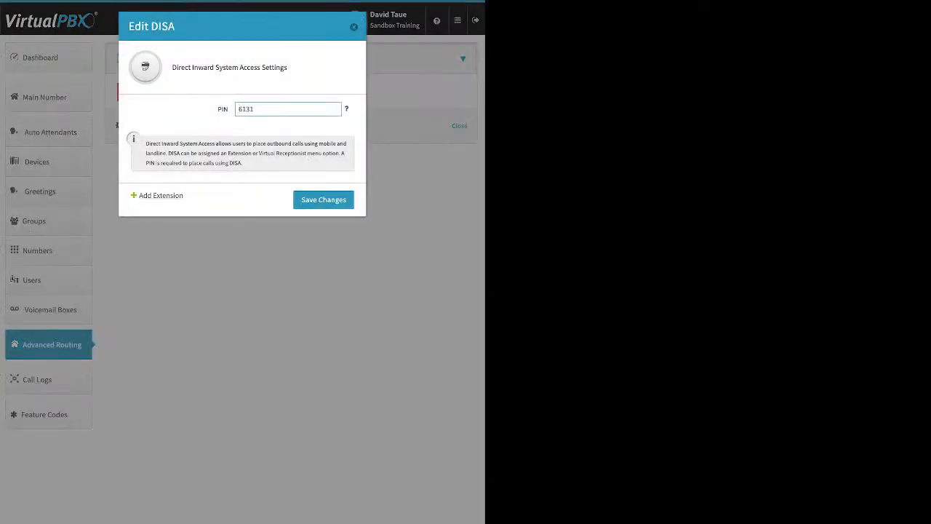
{"action": "left_click", "coordinate": [161, 195]}
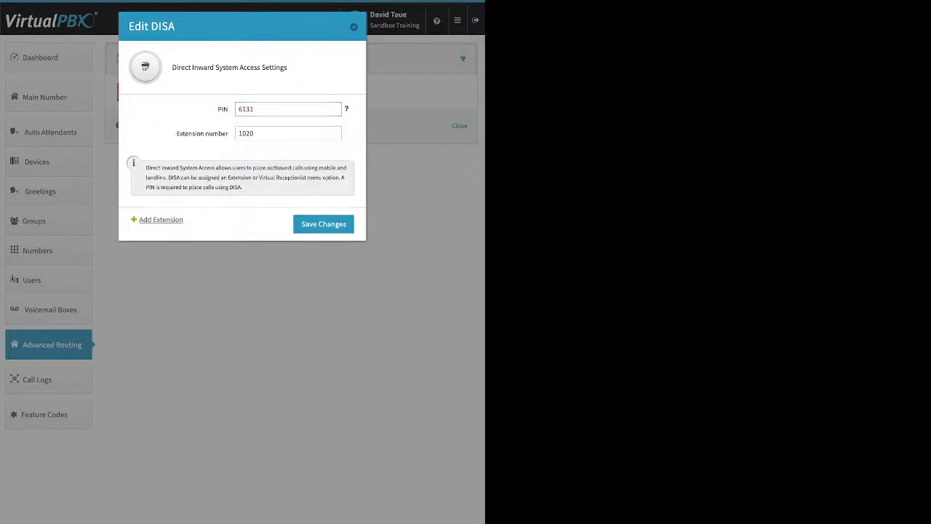
{"action": "double_click", "coordinate": [246, 133]}
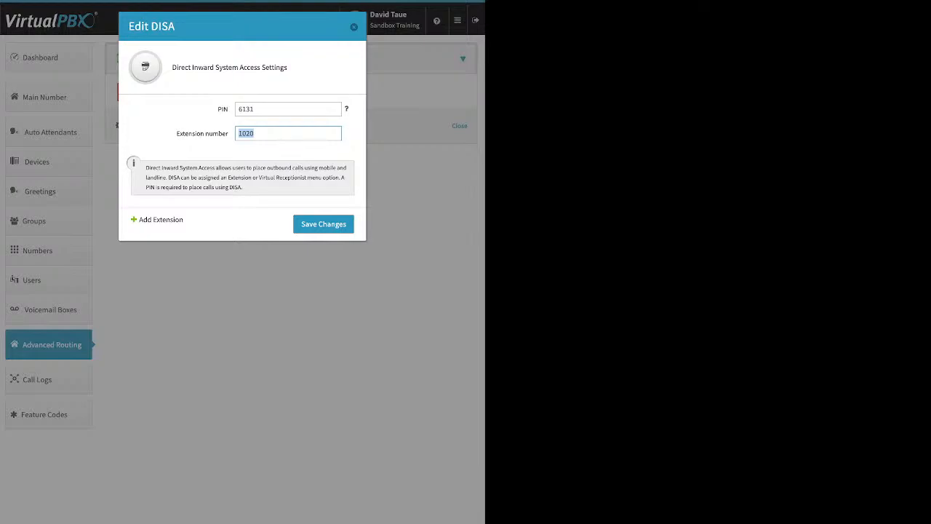
{"action": "type", "text": "6307"}
{"action": "left_click", "coordinate": [324, 224]}
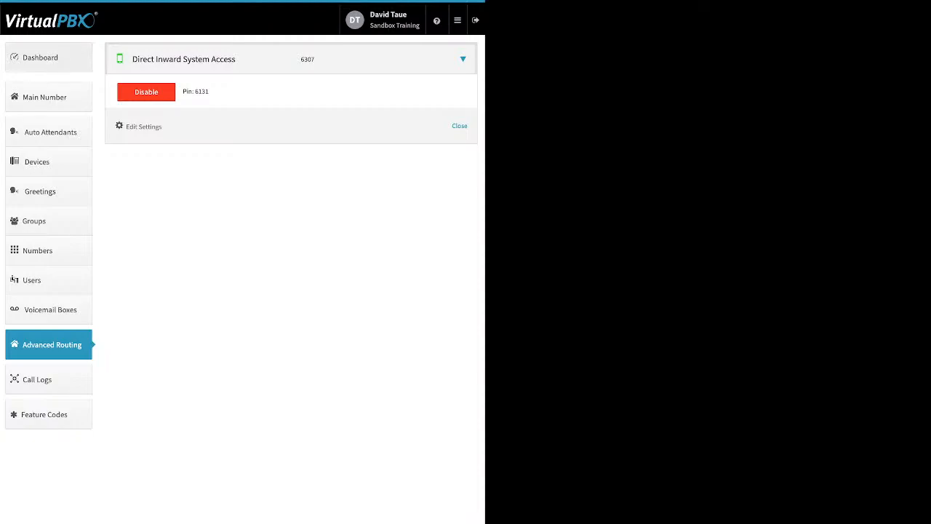
Open the Company Caller ID settings from the dashboard and cancel without changes
{"action": "left_click", "coordinate": [48, 57]}
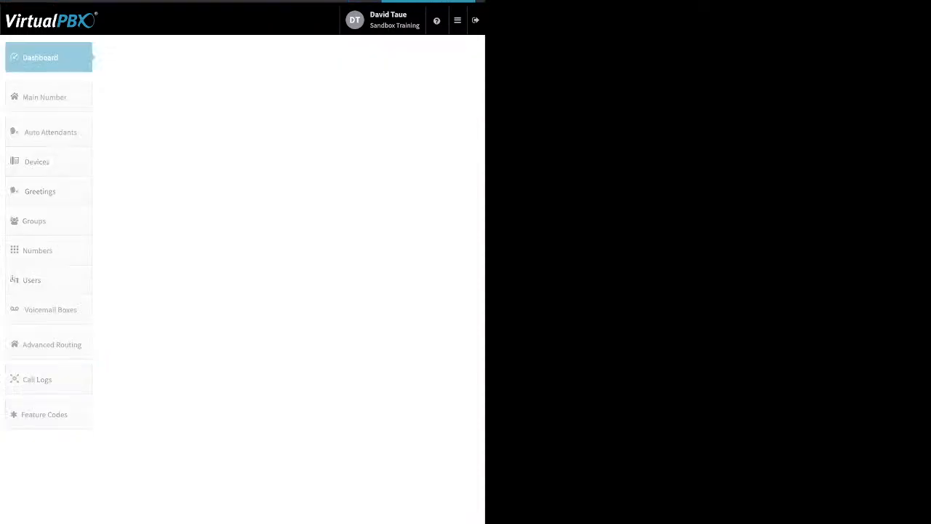
{"action": "left_click", "coordinate": [338, 57]}
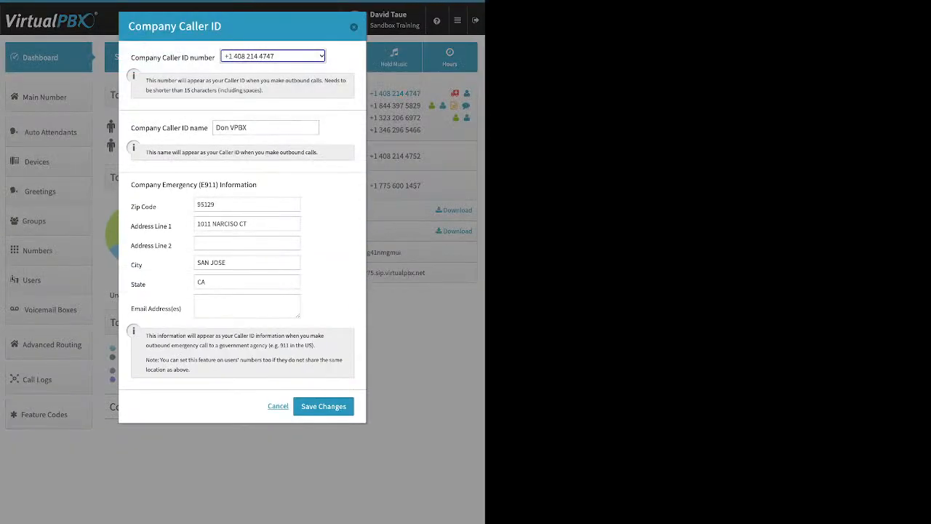
{"action": "left_click", "coordinate": [278, 405]}
Return to Advanced Routing, expand Direct Inward System Access, and disable it
{"action": "left_click", "coordinate": [51, 344]}
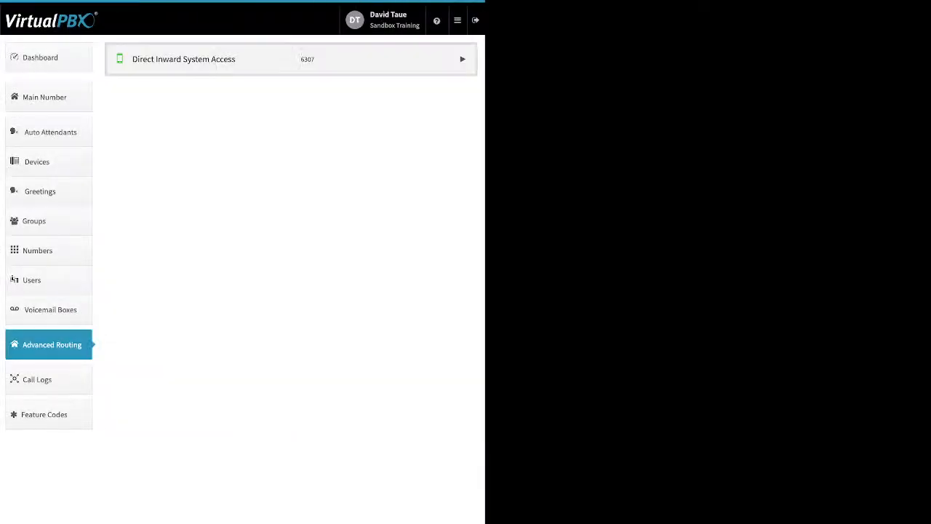
{"action": "left_click", "coordinate": [463, 59]}
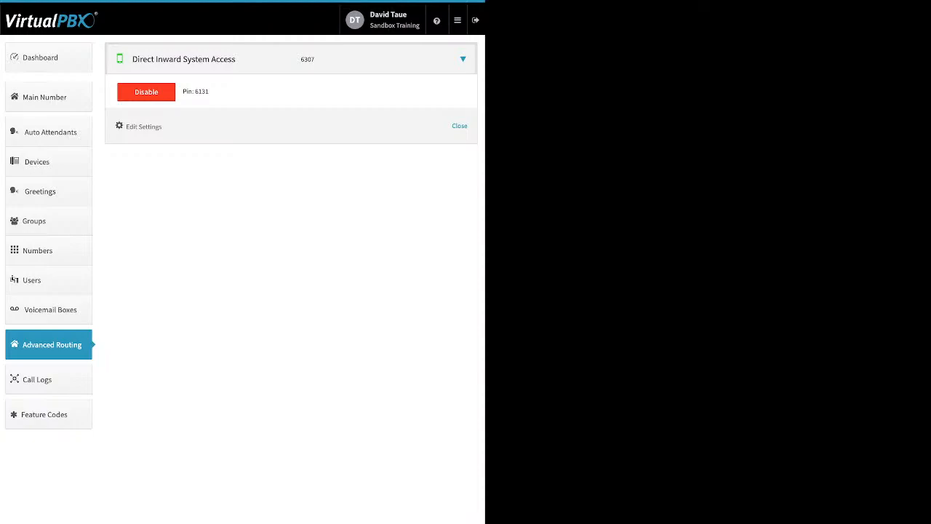
{"action": "left_click", "coordinate": [146, 92]}
{"action": "left_click", "coordinate": [298, 117]}
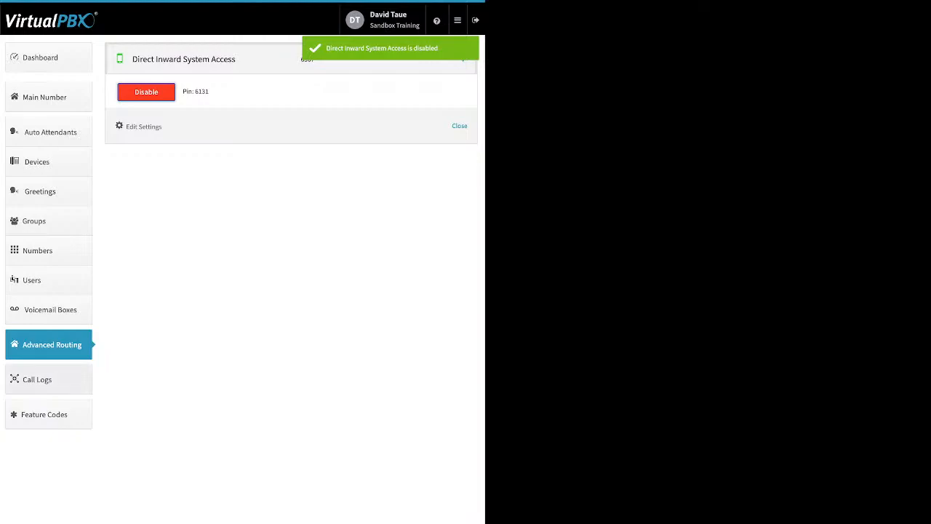
Open Call Logs and browse this week's and this month's calls, expanding one call's details
{"action": "left_click", "coordinate": [48, 379]}
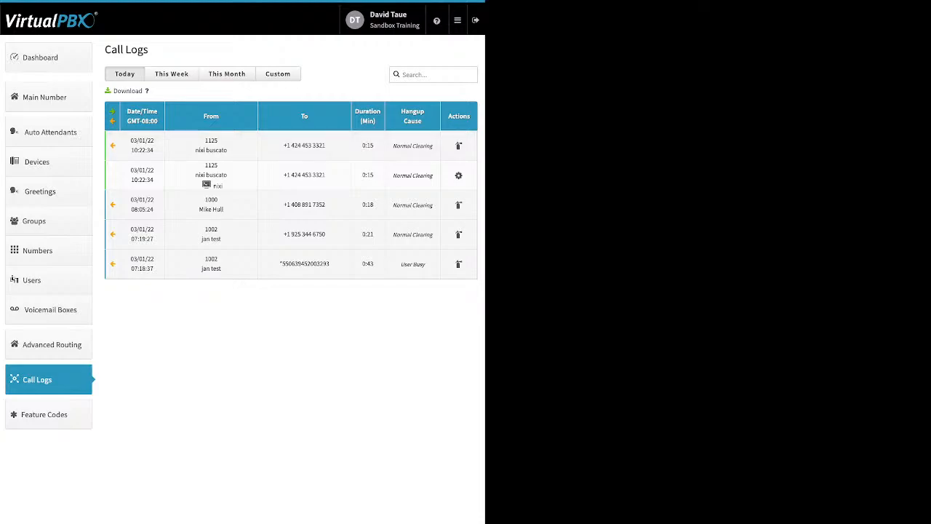
{"action": "left_click", "coordinate": [172, 74]}
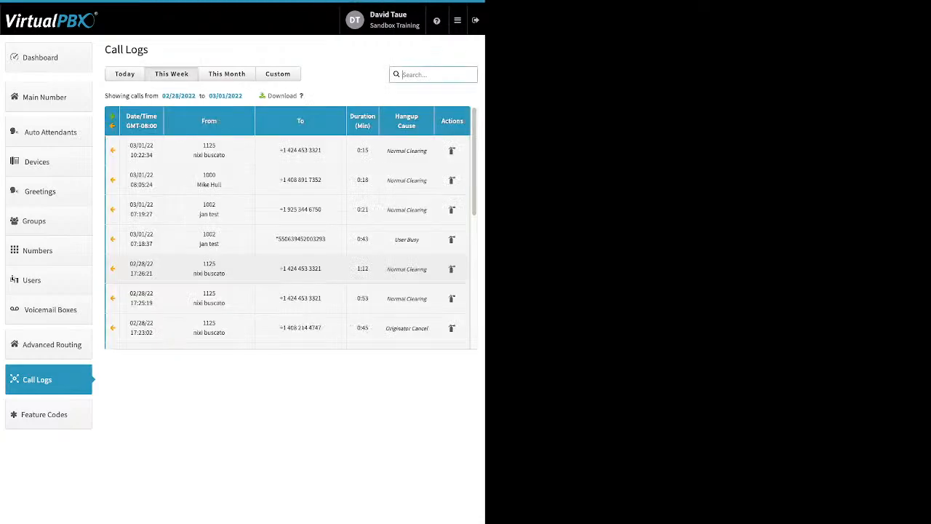
{"action": "scroll", "coordinate": [291, 228], "scroll_direction": "down", "scroll_amount": 5}
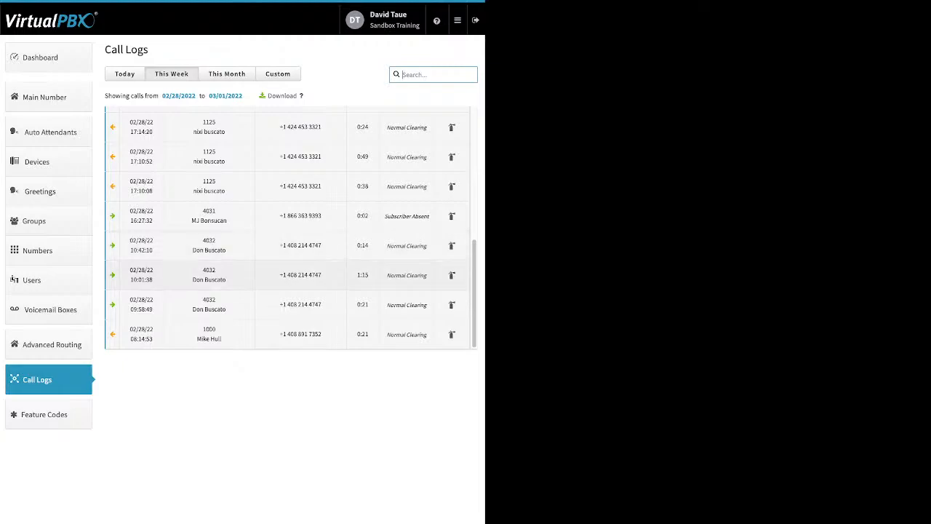
{"action": "left_click", "coordinate": [287, 275]}
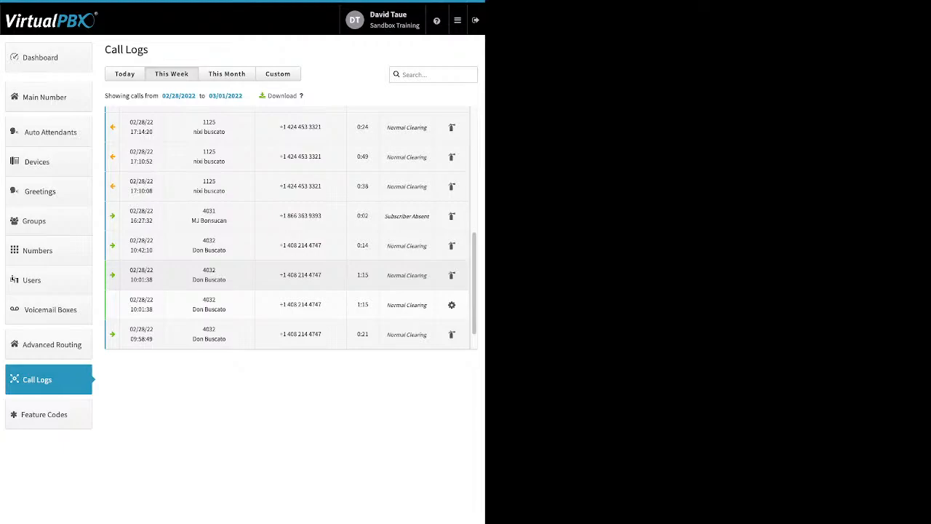
{"action": "scroll", "coordinate": [291, 229], "scroll_direction": "down", "scroll_amount": 1}
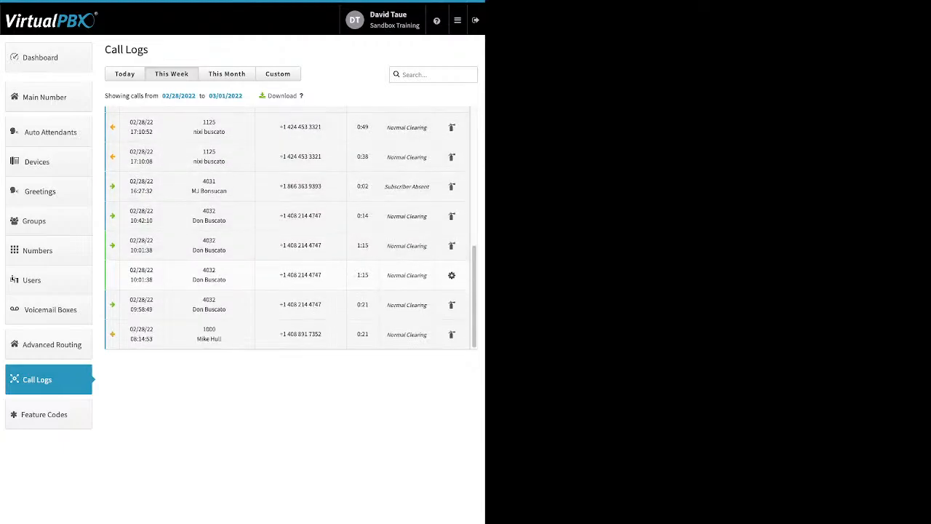
{"action": "left_click", "coordinate": [227, 74]}
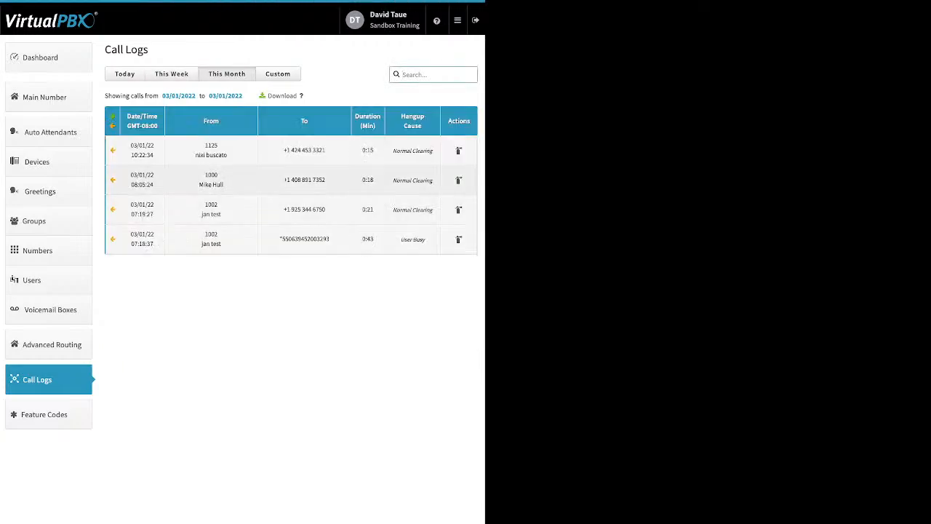
Filter the call logs by a custom range from 02/01/2022 to 03/01/2022 and scroll through the results
{"action": "left_click", "coordinate": [278, 74]}
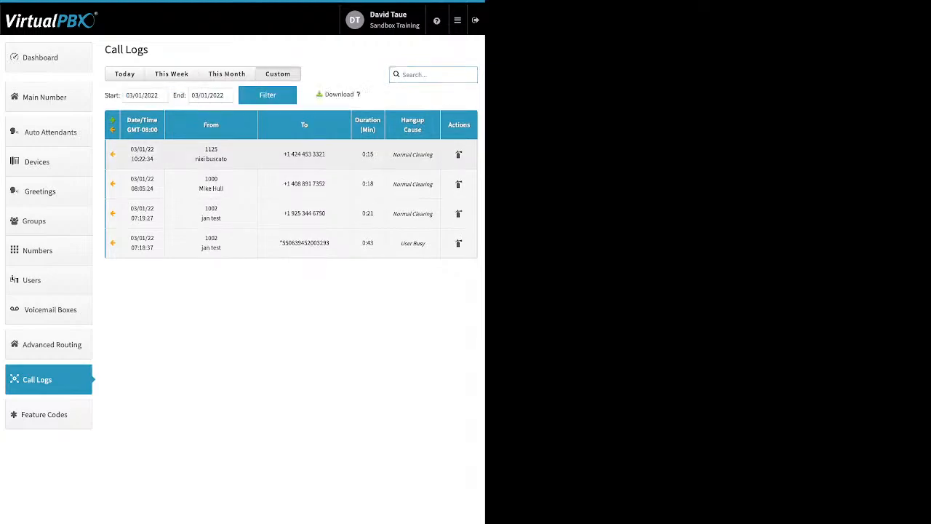
{"action": "left_click", "coordinate": [145, 95]}
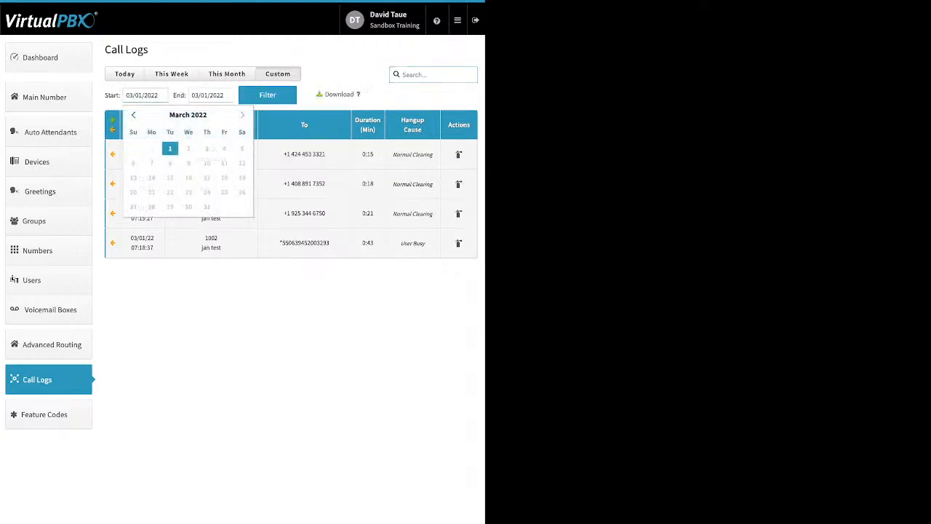
{"action": "left_click", "coordinate": [133, 115]}
{"action": "left_click", "coordinate": [169, 148]}
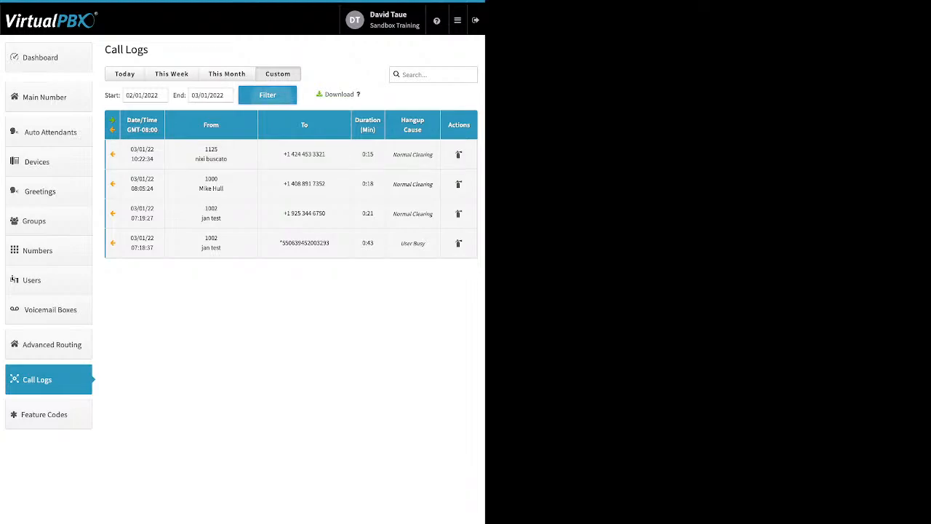
{"action": "left_click", "coordinate": [268, 95]}
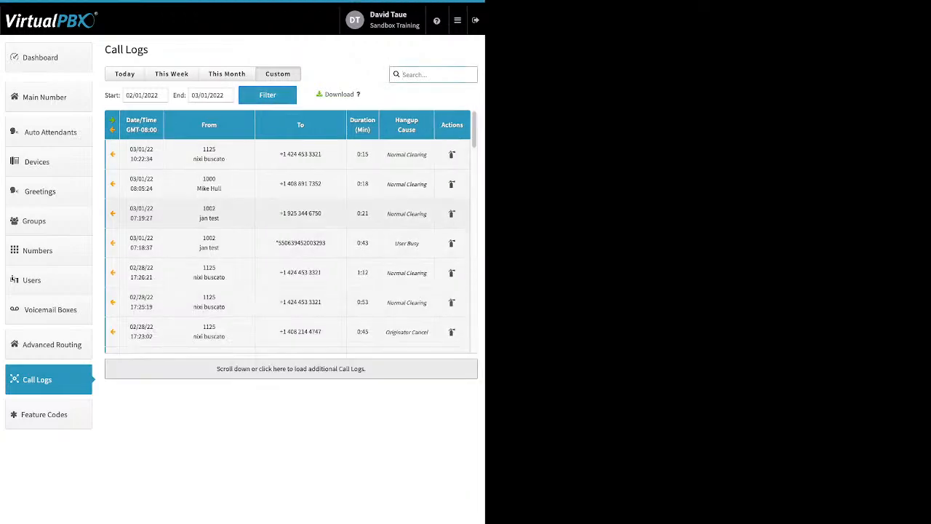
{"action": "scroll", "coordinate": [291, 231], "scroll_direction": "down", "scroll_amount": 10}
{"action": "scroll", "coordinate": [291, 230], "scroll_direction": "down", "scroll_amount": 5}
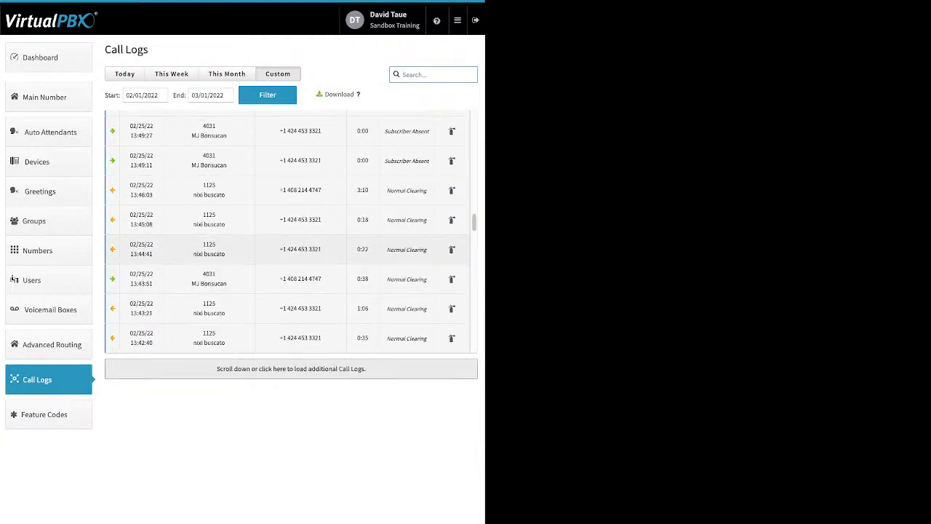
{"action": "scroll", "coordinate": [291, 231], "scroll_direction": "down", "scroll_amount": 5}
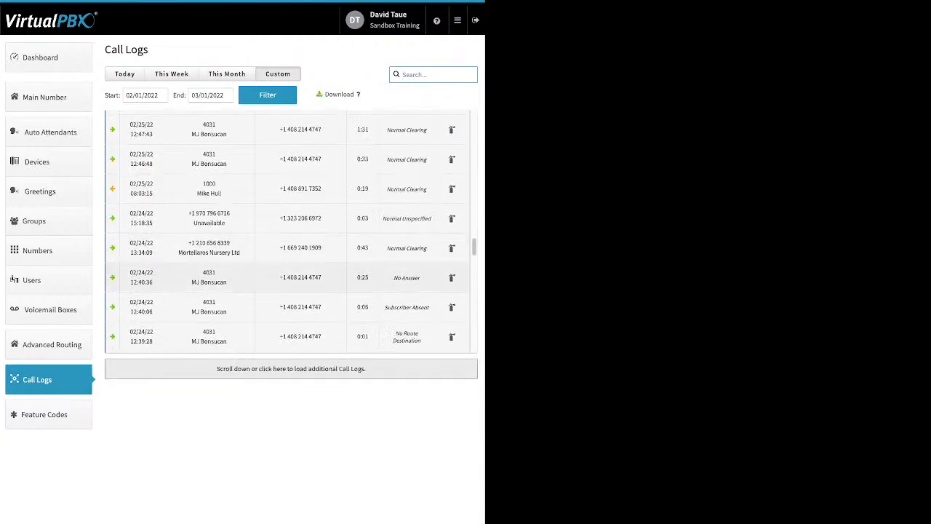
{"action": "scroll", "coordinate": [291, 231], "scroll_direction": "down", "scroll_amount": 1}
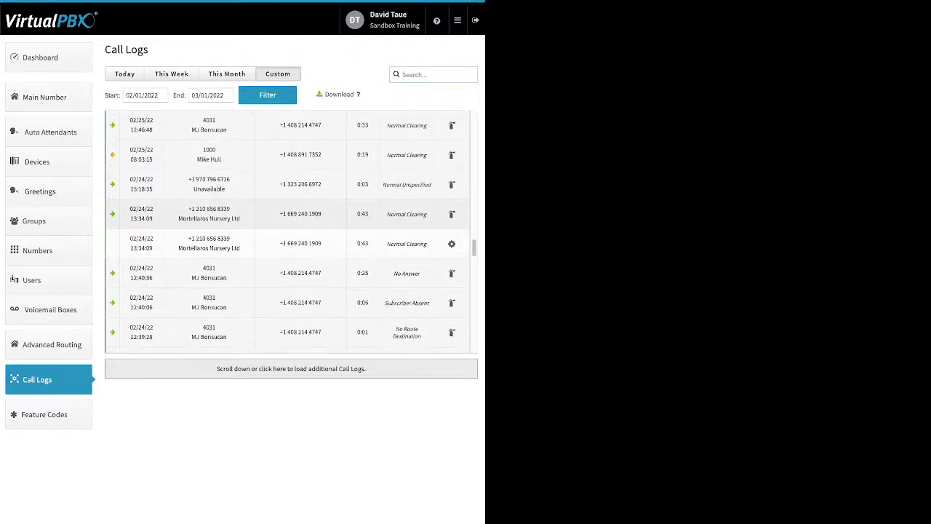
Scroll through the custom-range call logs, expanding one call's details along the way
{"action": "scroll", "coordinate": [291, 231], "scroll_direction": "down", "scroll_amount": 2}
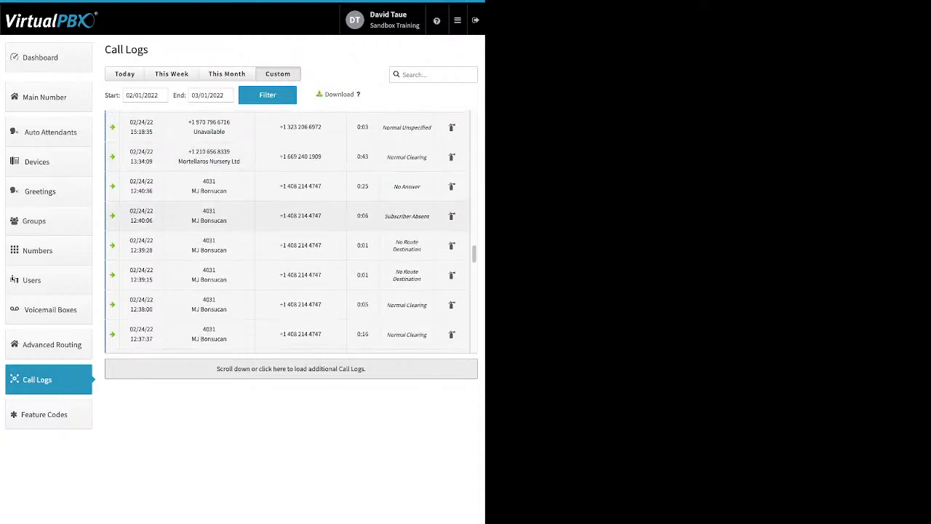
{"action": "scroll", "coordinate": [291, 230], "scroll_direction": "down", "scroll_amount": 5}
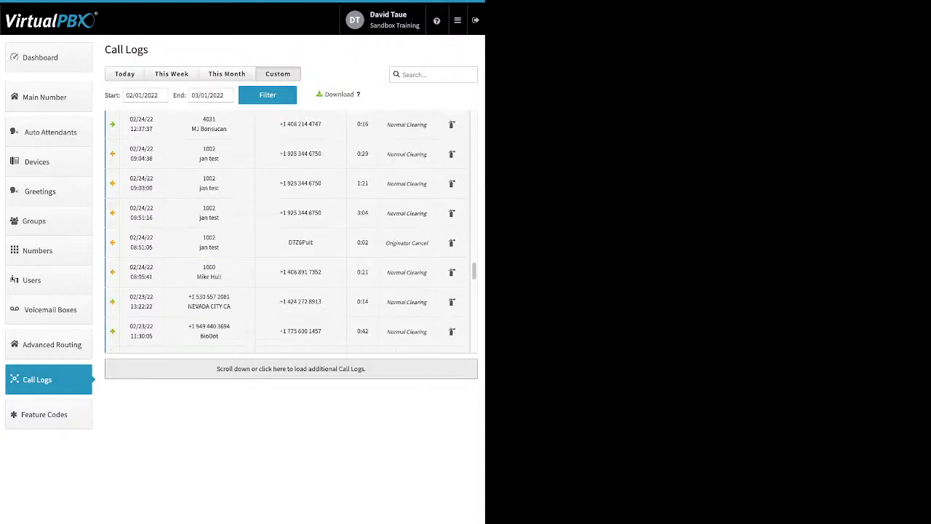
{"action": "scroll", "coordinate": [291, 231], "scroll_direction": "up", "scroll_amount": 1}
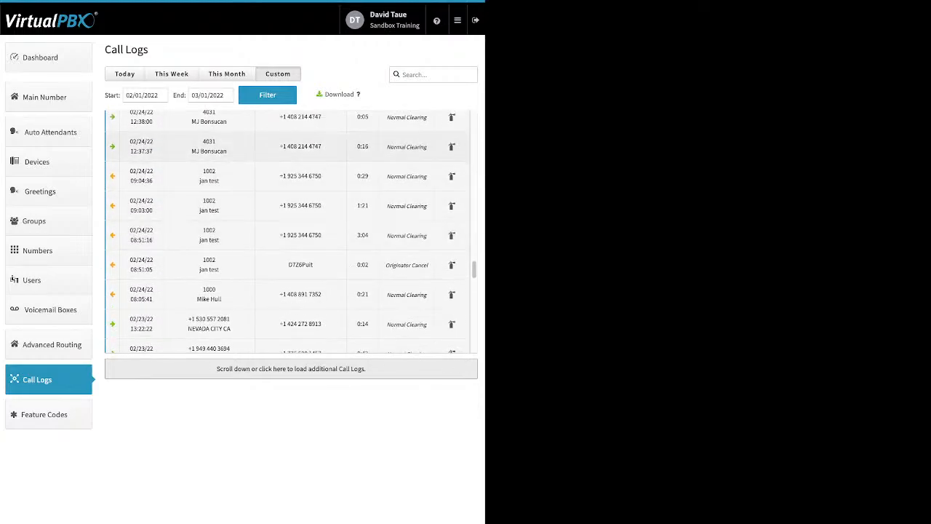
{"action": "left_click", "coordinate": [291, 147]}
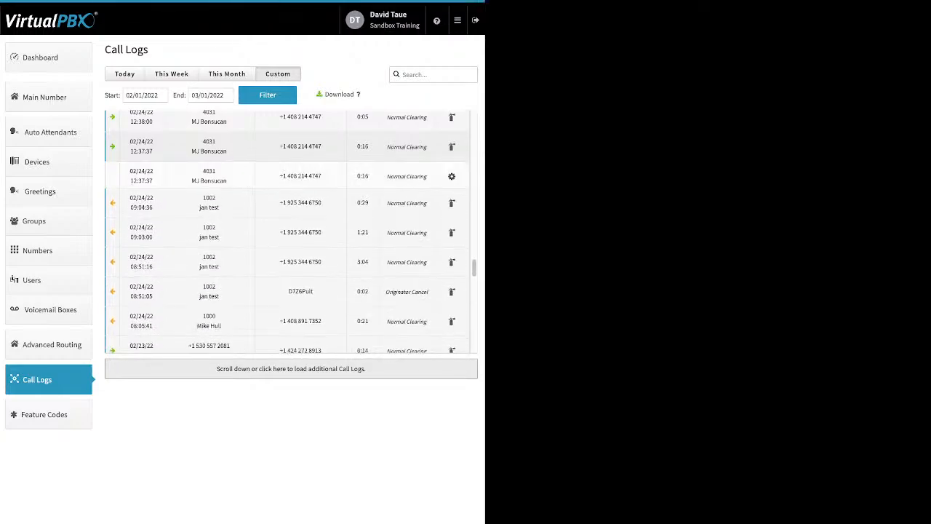
{"action": "scroll", "coordinate": [291, 231], "scroll_direction": "down", "scroll_amount": 3}
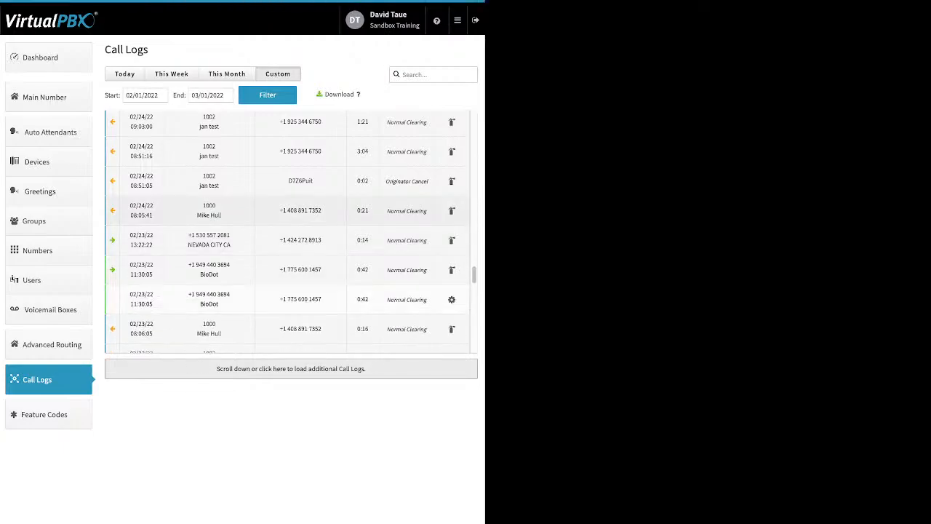
{"action": "scroll", "coordinate": [287, 232], "scroll_direction": "down", "scroll_amount": 10}
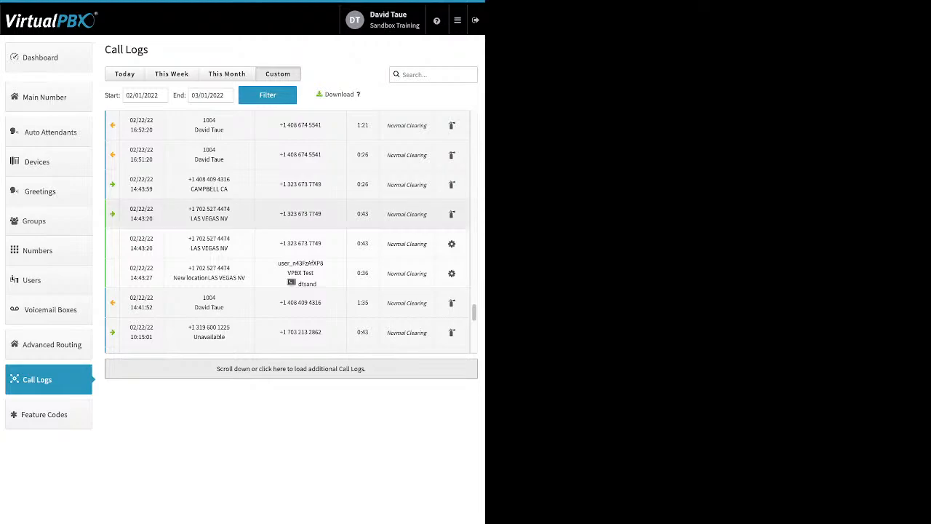
{"action": "scroll", "coordinate": [291, 232], "scroll_direction": "up", "scroll_amount": 1}
{"action": "scroll", "coordinate": [407, 211], "scroll_direction": "up", "scroll_amount": 4}
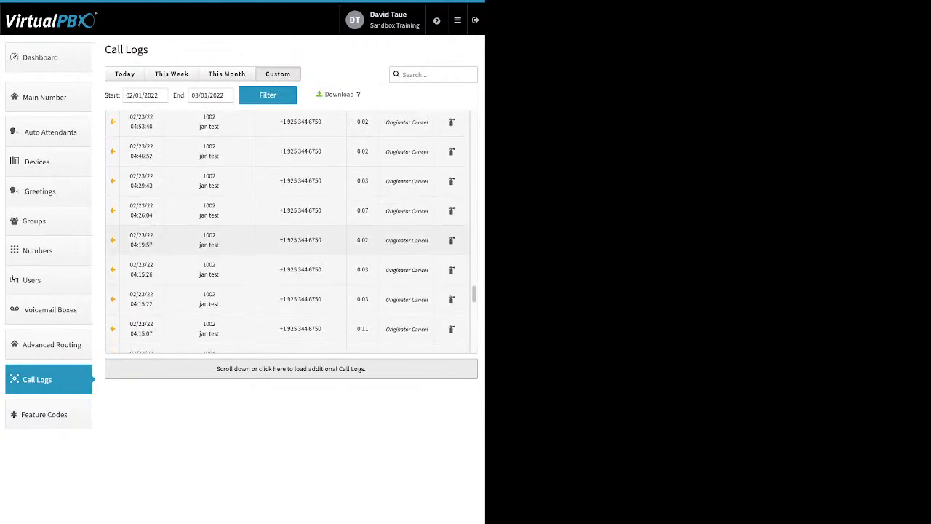
{"action": "scroll", "coordinate": [407, 211], "scroll_direction": "up", "scroll_amount": 1}
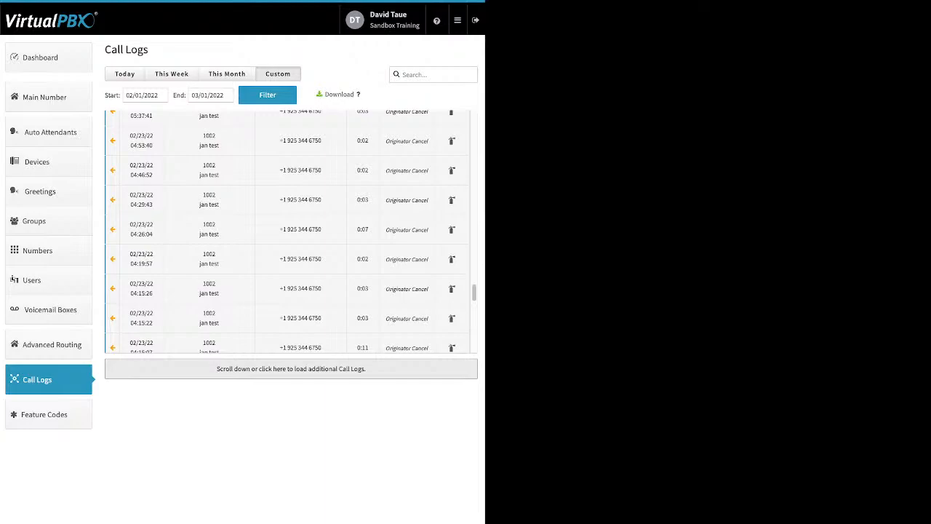
Review the Feature Codes list, then open the Blacklist settings from the main menu
{"action": "double_click", "coordinate": [339, 95]}
{"action": "left_click", "coordinate": [49, 415]}
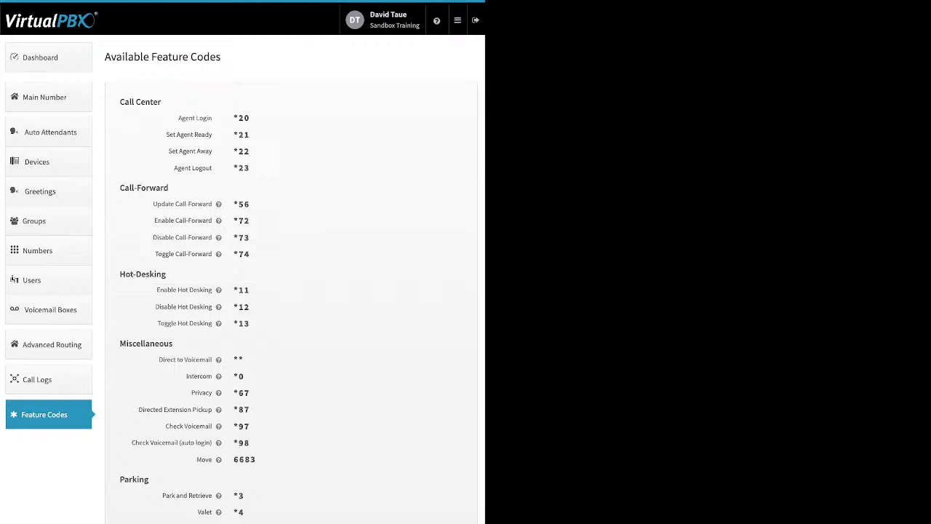
{"action": "left_click", "coordinate": [457, 20]}
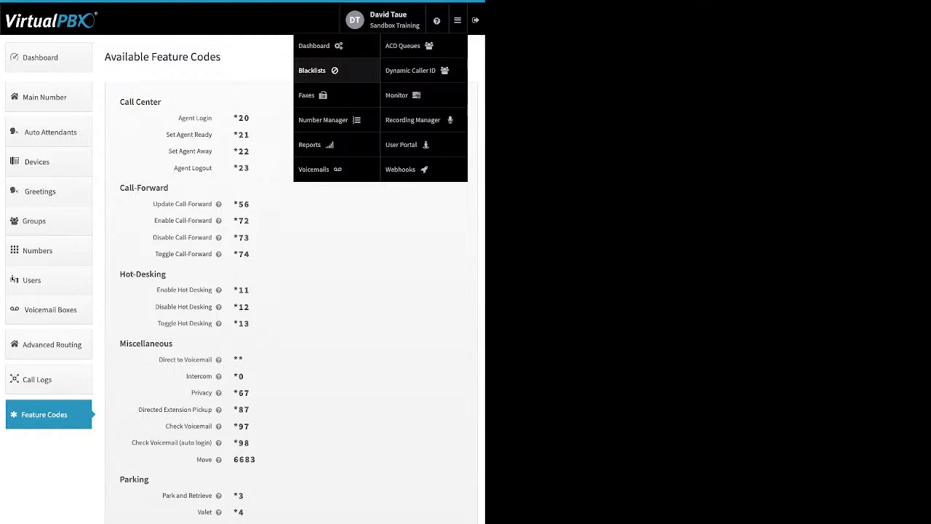
{"action": "left_click", "coordinate": [312, 70]}
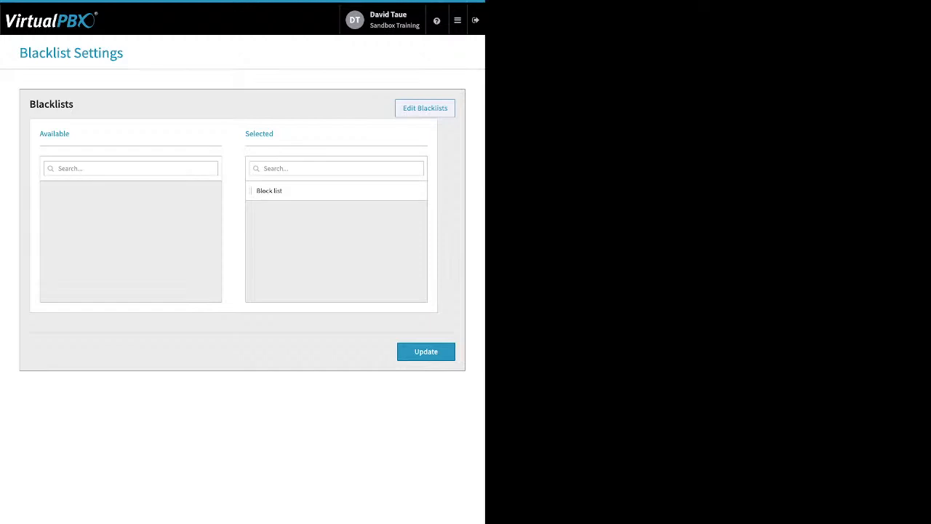
Start creating a new blacklist with Block Anonymous on and a number entry, then go back to settings without saving
{"action": "left_click", "coordinate": [425, 109]}
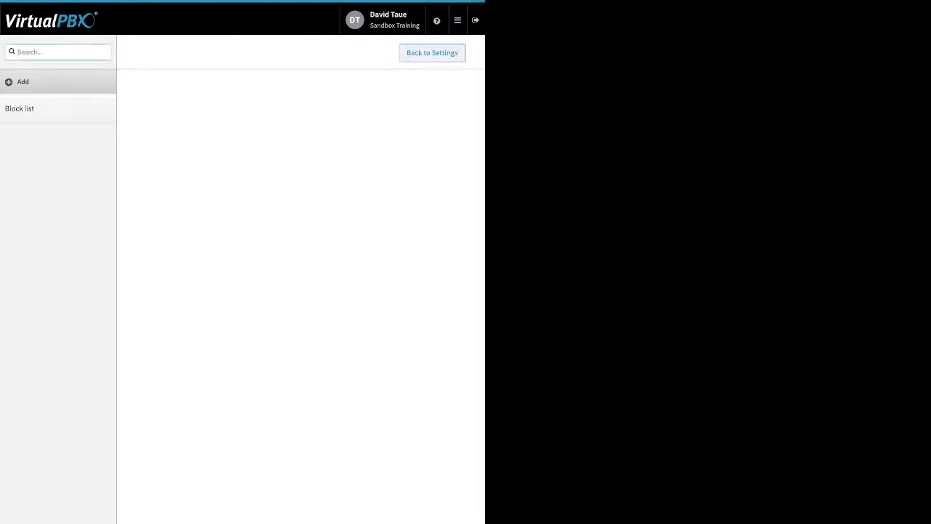
{"action": "left_click", "coordinate": [23, 81]}
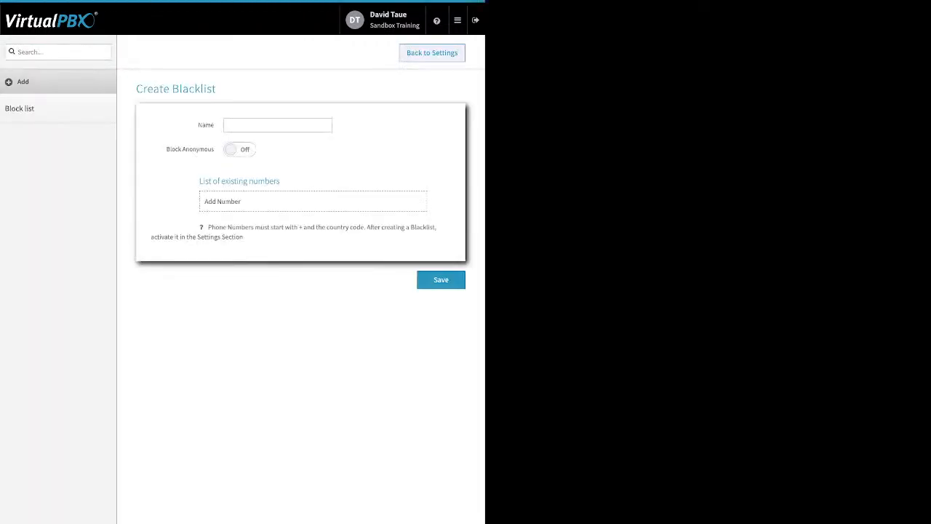
{"action": "left_click", "coordinate": [239, 149]}
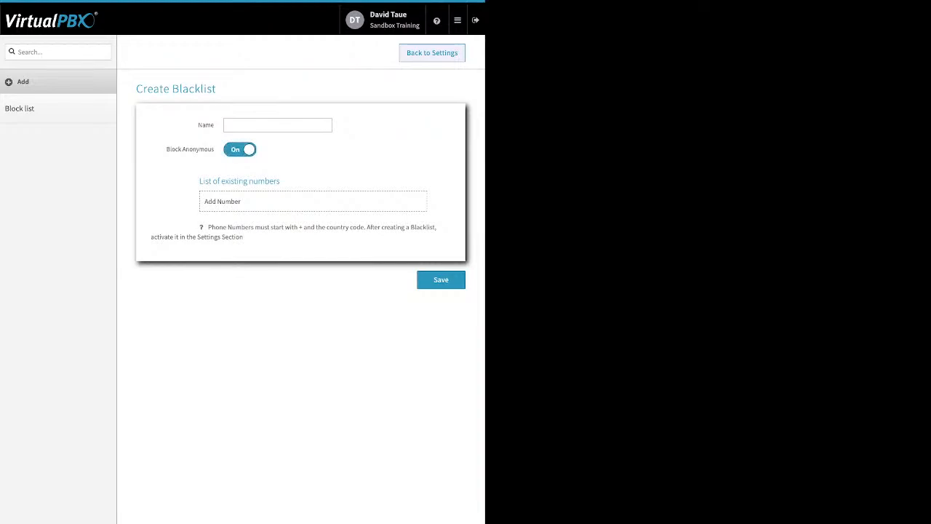
{"action": "left_click_drag", "start_coordinate": [166, 149], "coordinate": [214, 149]}
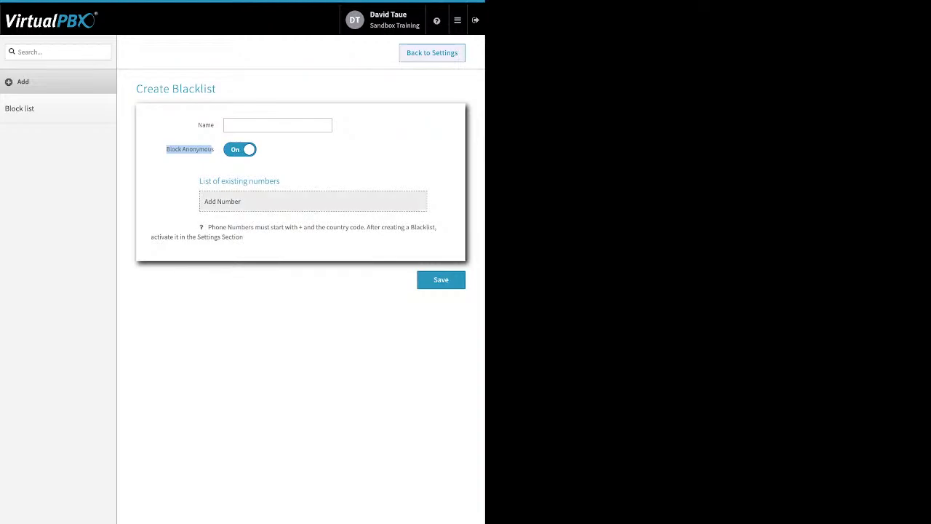
{"action": "left_click", "coordinate": [222, 201]}
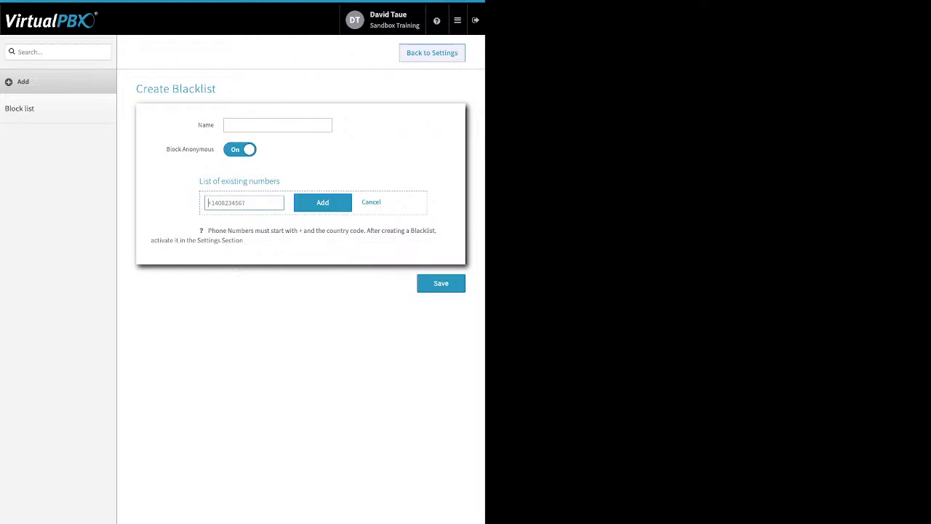
{"action": "left_click", "coordinate": [432, 53]}
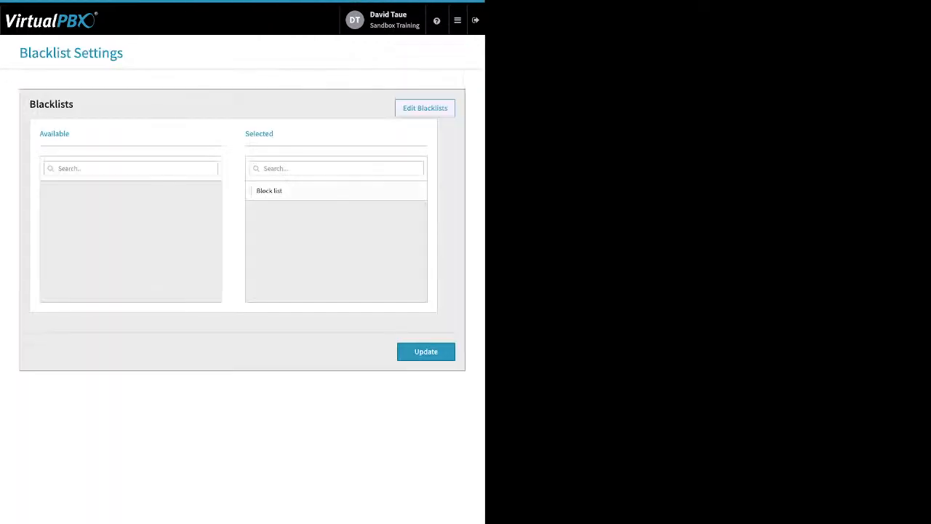
Update the blacklist settings with the Block list selected
{"action": "left_click_drag", "start_coordinate": [275, 134], "coordinate": [245, 134]}
{"action": "left_click", "coordinate": [427, 352]}
Open Faxes and view inbound faxes for Sandbox Training's Main Faxbox, then outbound faxes for a user's faxbox
{"action": "left_click", "coordinate": [458, 20]}
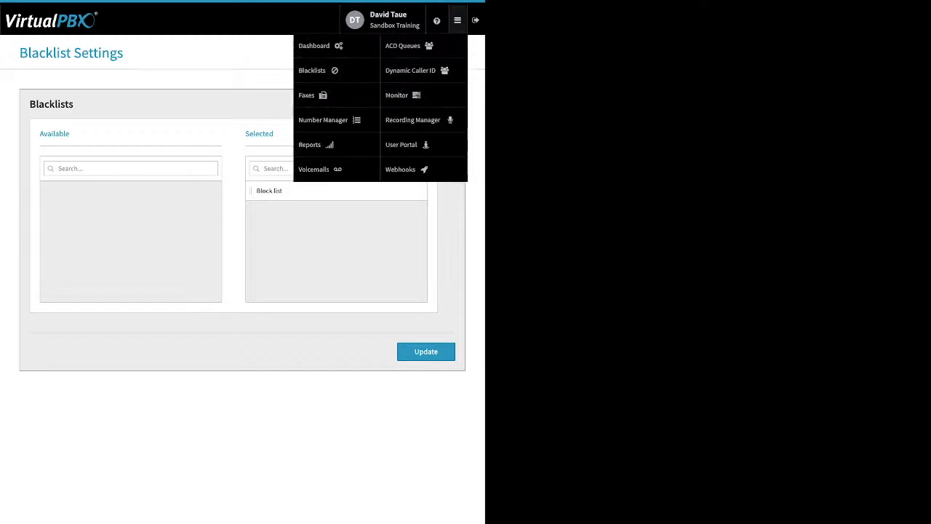
{"action": "mouse_move", "coordinate": [457, 20]}
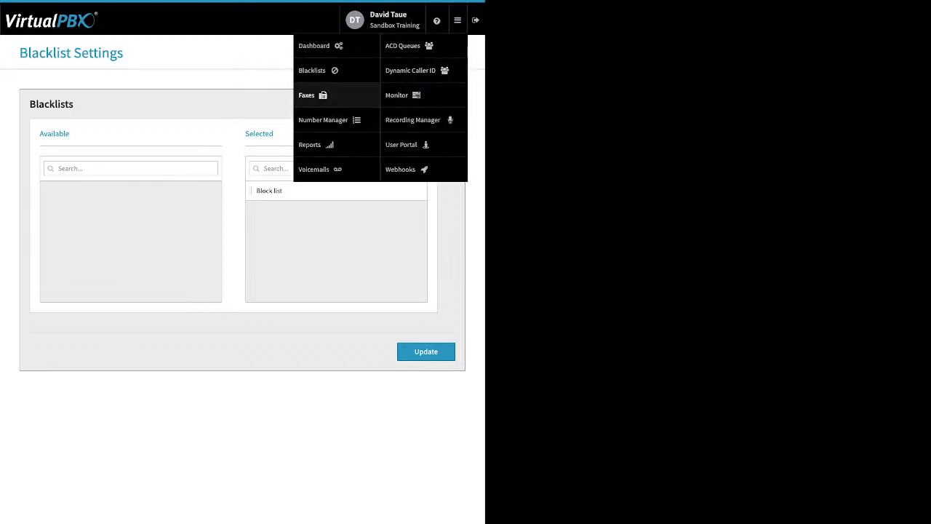
{"action": "left_click", "coordinate": [306, 94]}
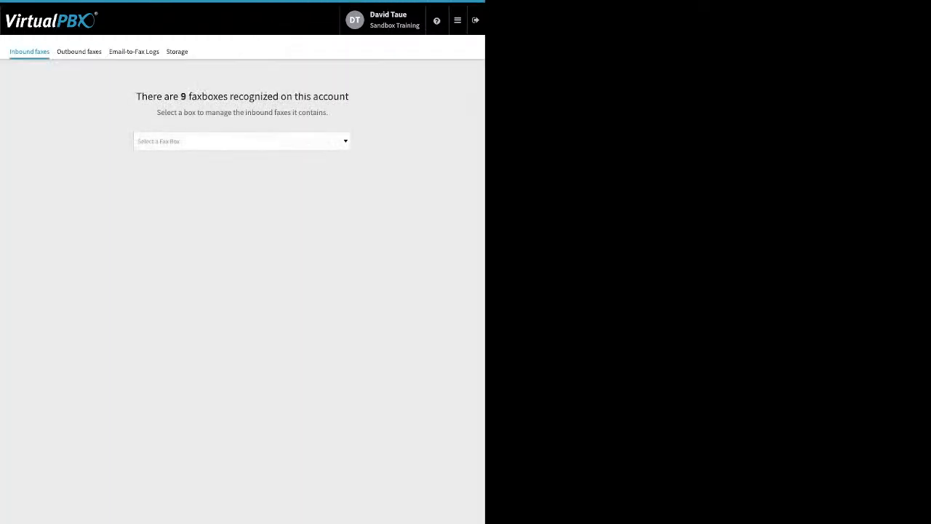
{"action": "left_click", "coordinate": [242, 141]}
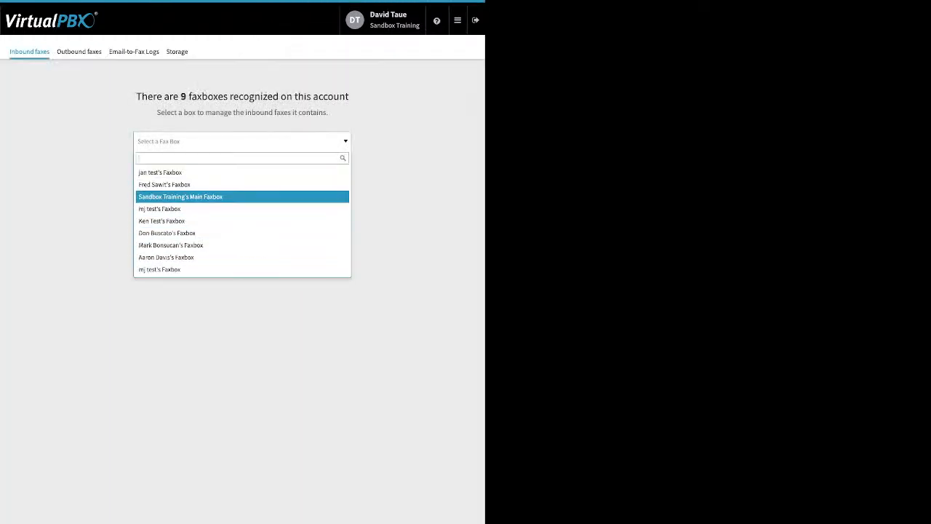
{"action": "left_click", "coordinate": [181, 197]}
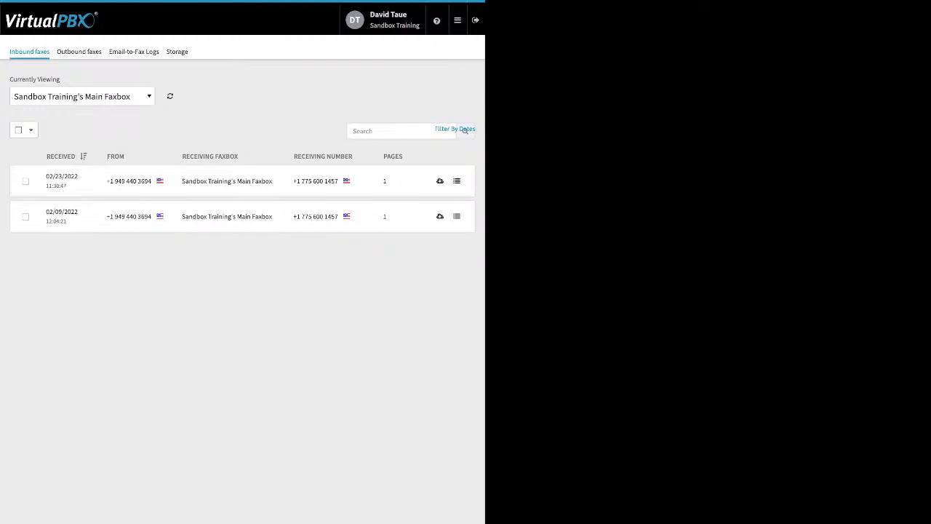
{"action": "left_click", "coordinate": [78, 51]}
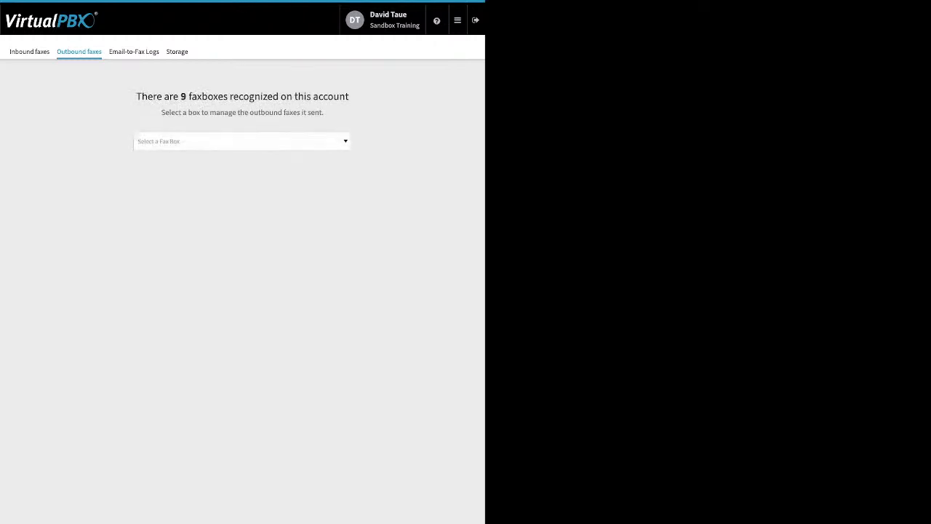
{"action": "left_click", "coordinate": [242, 142]}
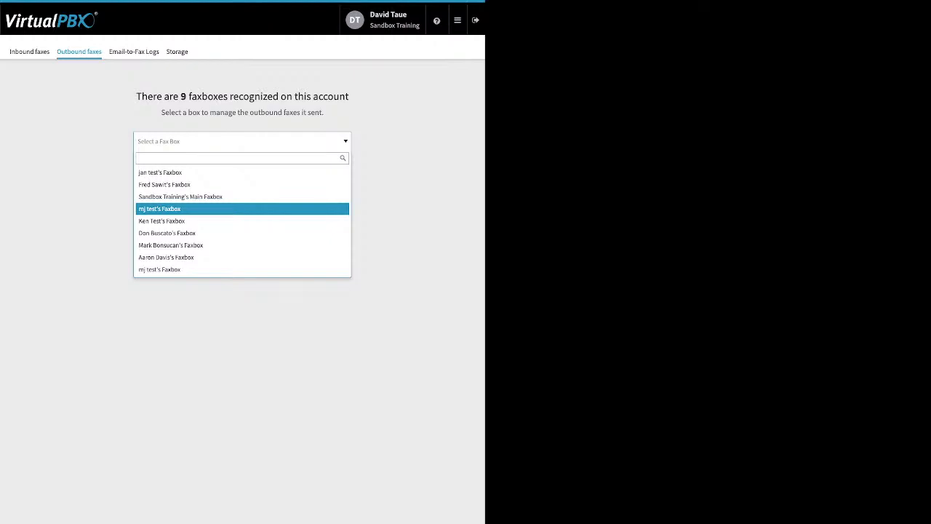
{"action": "left_click", "coordinate": [171, 245]}
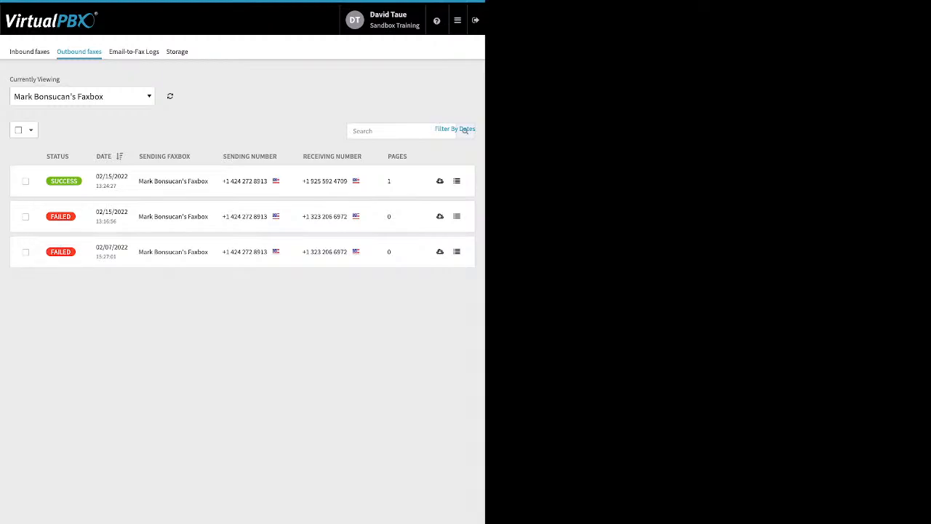
Open the details of a failed outbound fax and read its status and transmission result
{"action": "mouse_move", "coordinate": [60, 251]}
{"action": "left_click", "coordinate": [457, 216]}
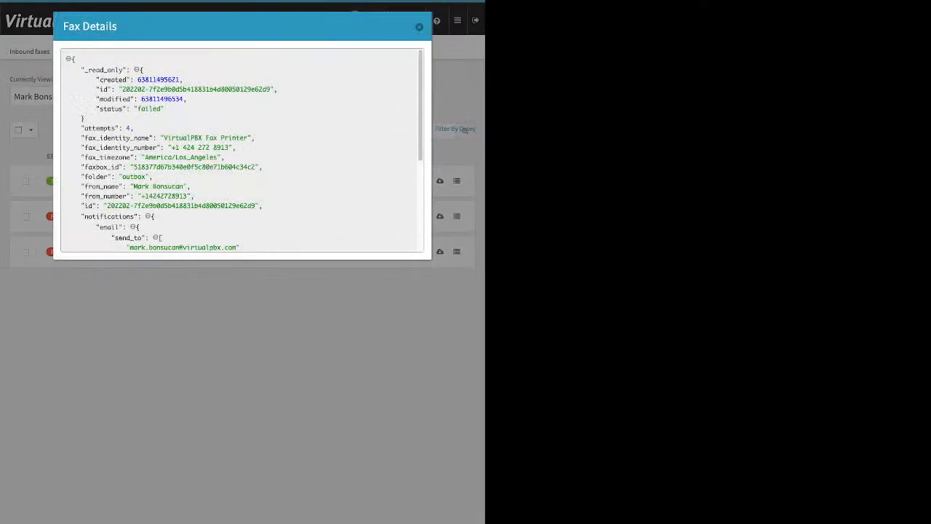
{"action": "left_click_drag", "start_coordinate": [96, 108], "coordinate": [137, 108]}
{"action": "scroll", "coordinate": [245, 148], "scroll_direction": "down", "scroll_amount": 1}
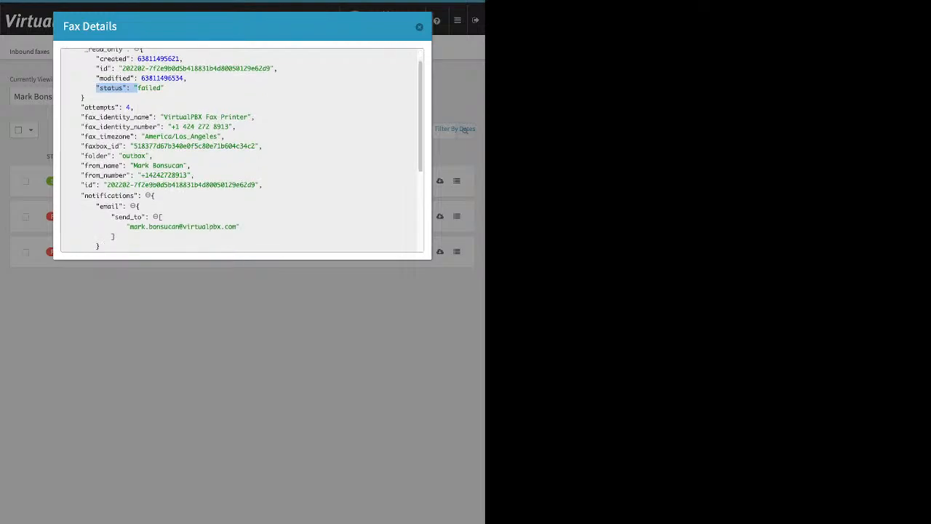
{"action": "scroll", "coordinate": [242, 149], "scroll_direction": "down", "scroll_amount": 4}
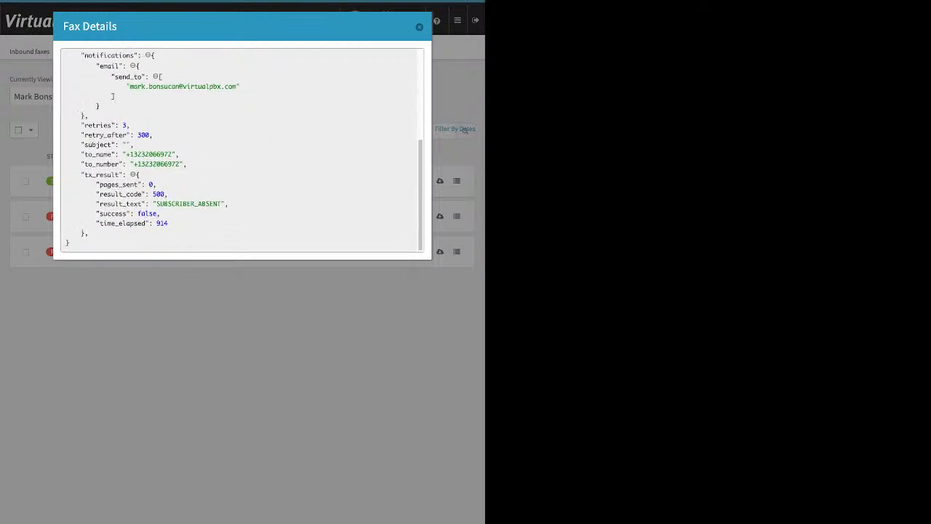
{"action": "left_click_drag", "start_coordinate": [69, 243], "coordinate": [167, 203]}
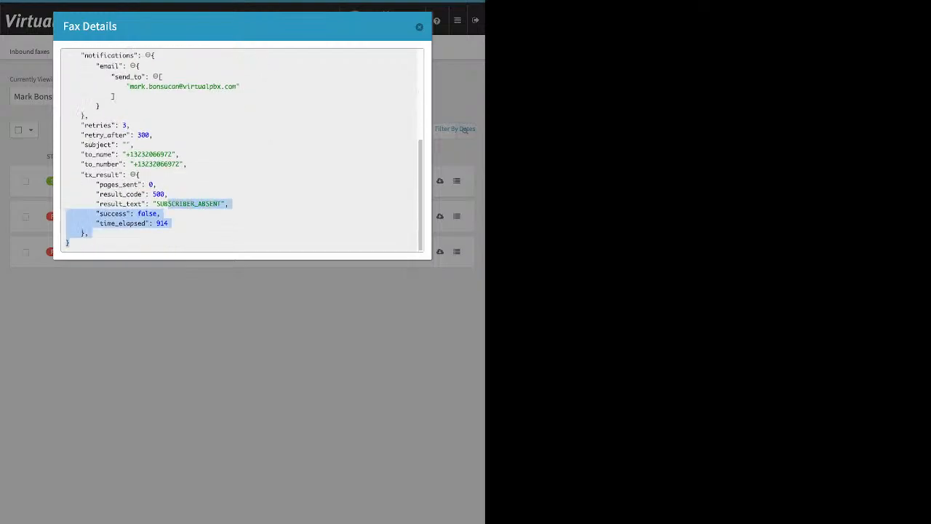
{"action": "key", "text": "Escape"}
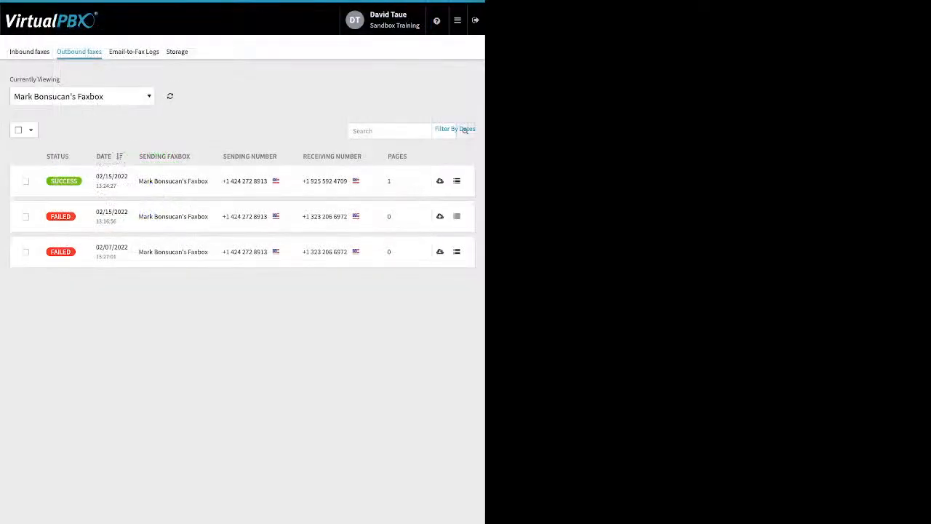
Inspect the other failed fax's result text, close the details, and open the Email-to-Fax Logs
{"action": "left_click", "coordinate": [457, 216]}
{"action": "scroll", "coordinate": [241, 150], "scroll_direction": "down", "scroll_amount": 5}
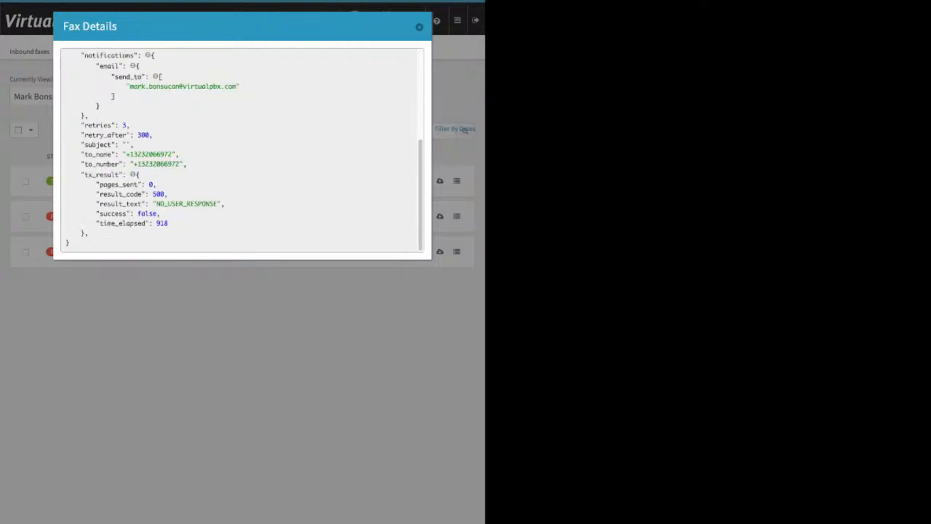
{"action": "double_click", "coordinate": [187, 204]}
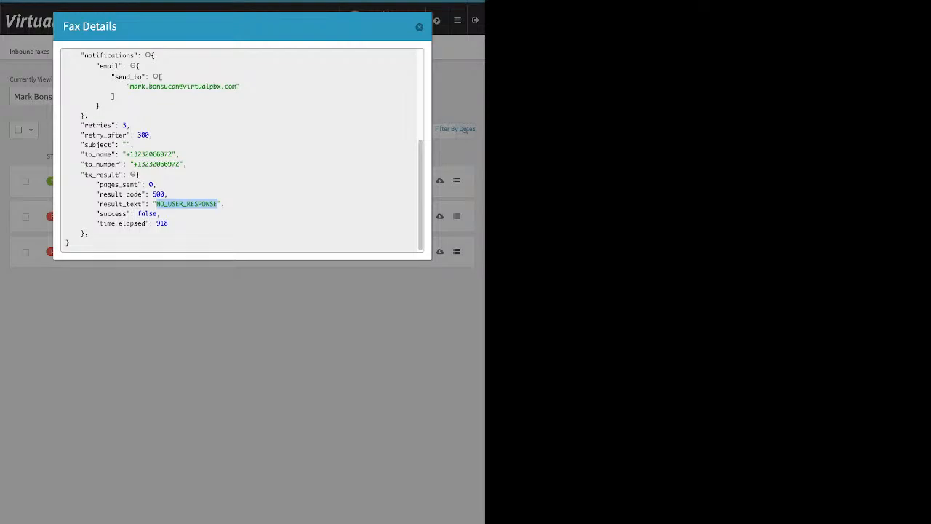
{"action": "left_click", "coordinate": [419, 27]}
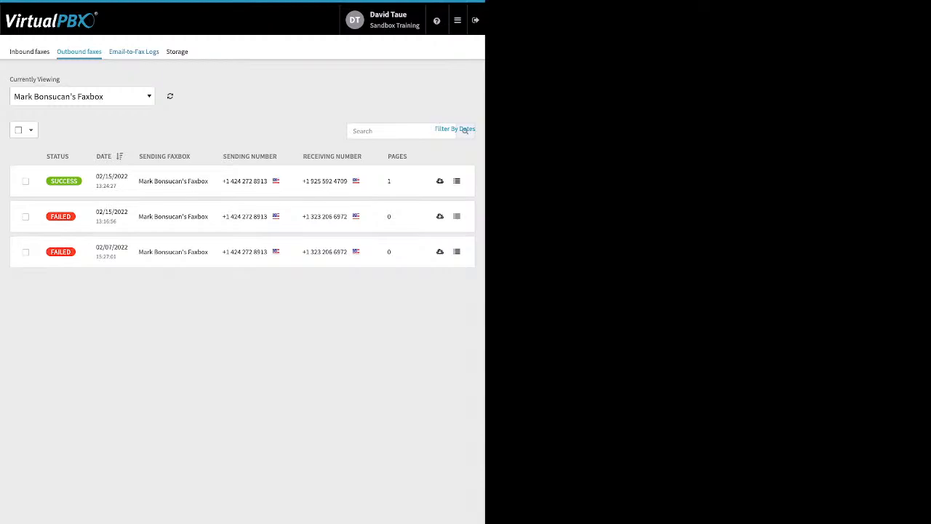
{"action": "left_click", "coordinate": [134, 51]}
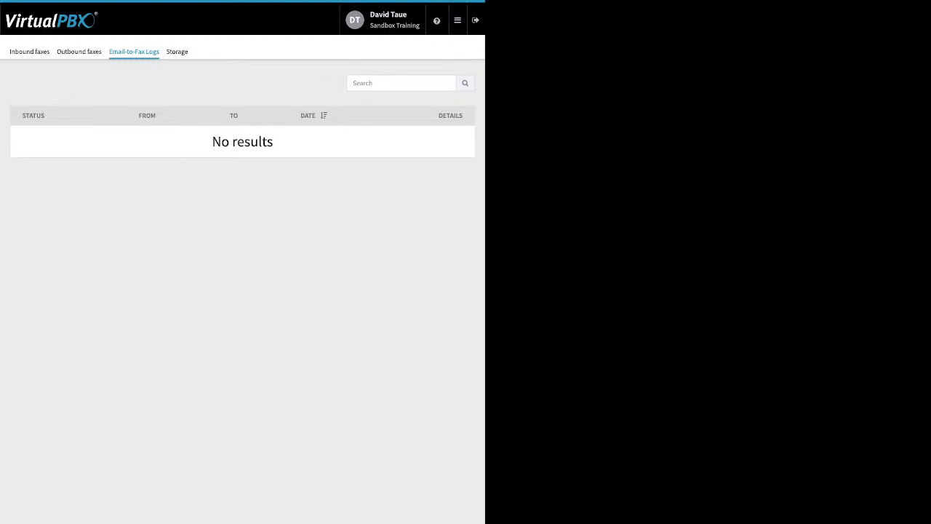
Open the Number Manager's spare numbers view, then switch to the Voicemails page
{"action": "left_click", "coordinate": [457, 21]}
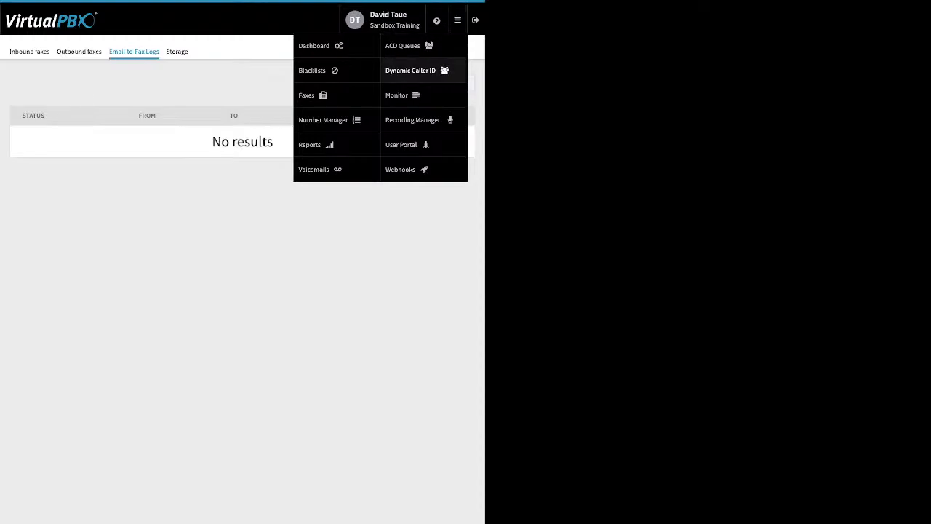
{"action": "left_click", "coordinate": [311, 144]}
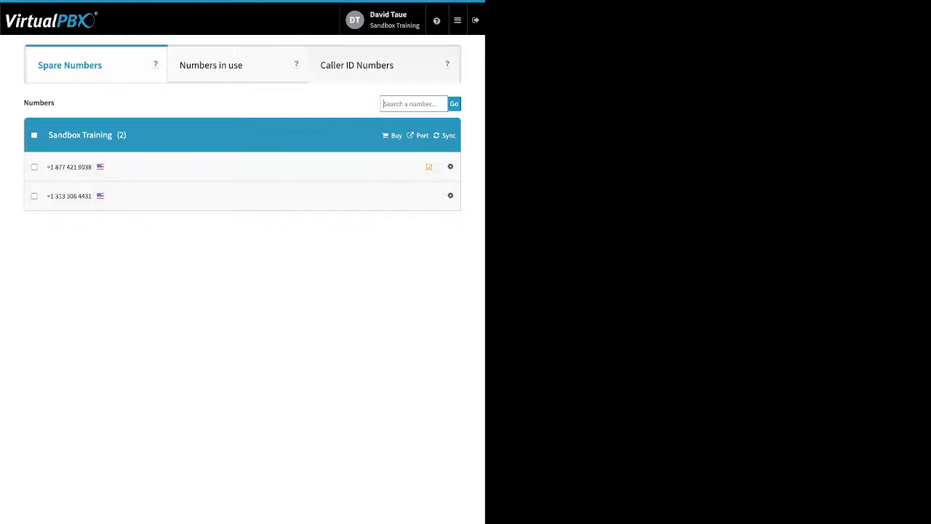
{"action": "left_click", "coordinate": [457, 20]}
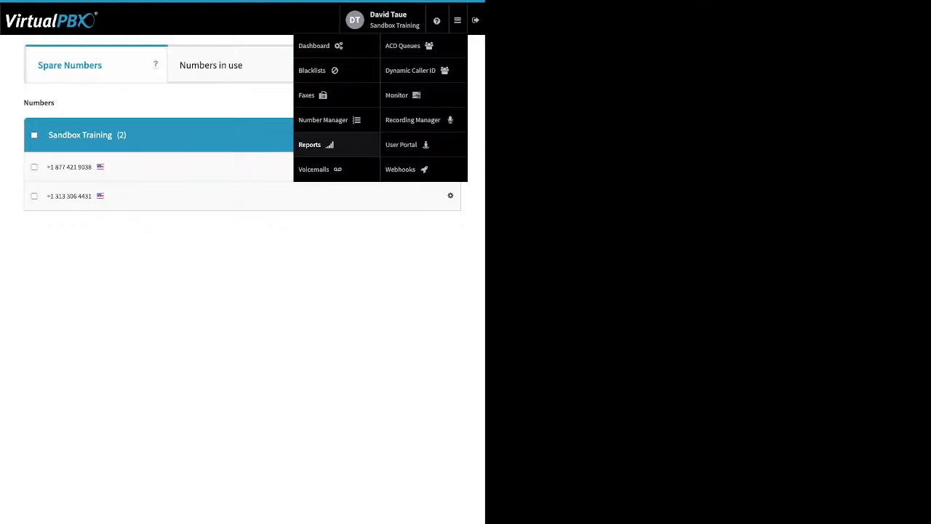
{"action": "left_click", "coordinate": [315, 169]}
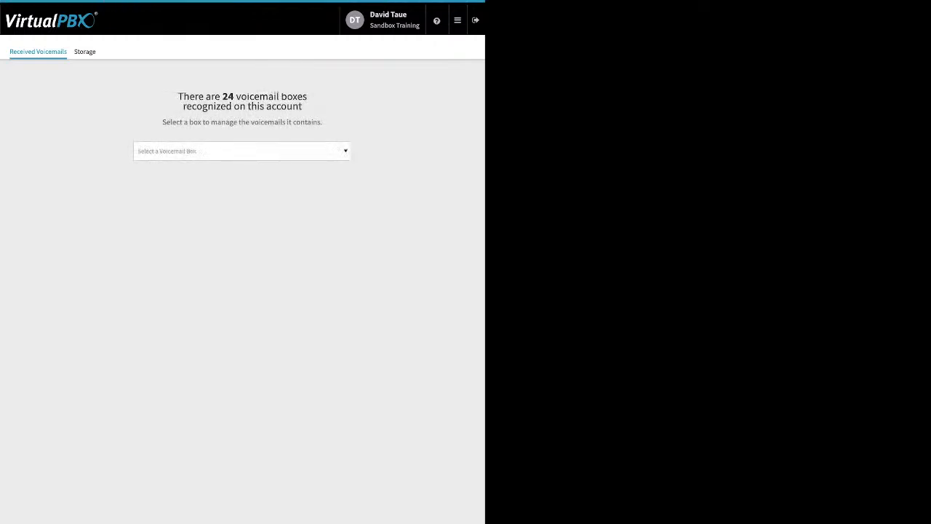
Browse the list of voicemail boxes and select the logged-in user's own voicemail box
{"action": "left_click", "coordinate": [241, 152]}
{"action": "left_click", "coordinate": [242, 205]}
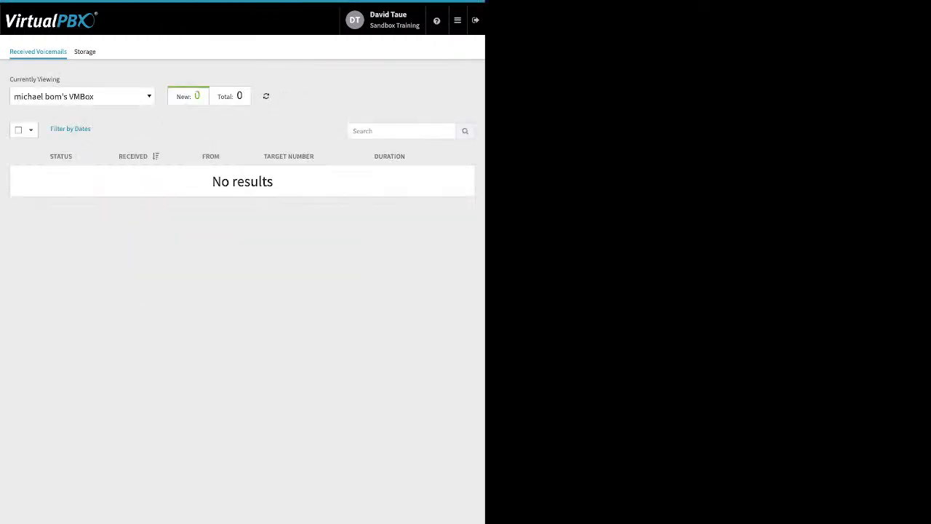
{"action": "left_click", "coordinate": [83, 96]}
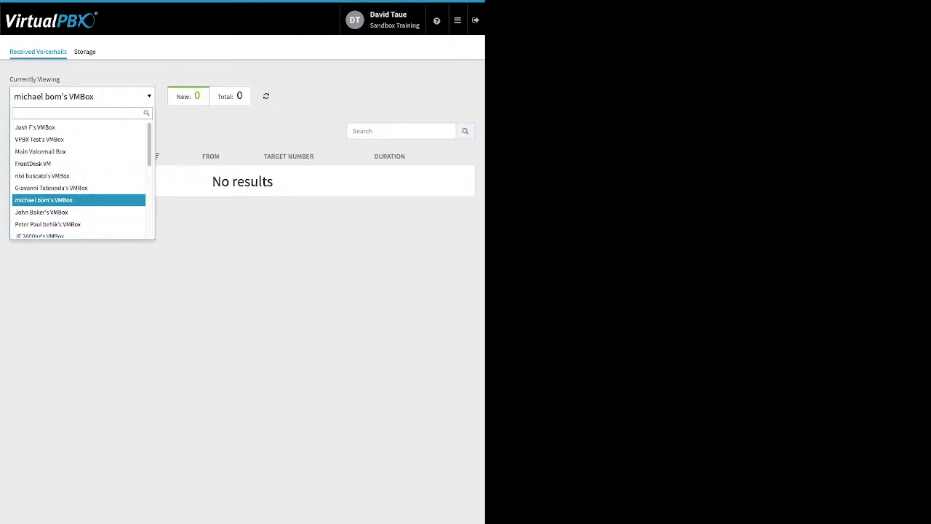
{"action": "scroll", "coordinate": [78, 184], "scroll_direction": "down", "scroll_amount": 5}
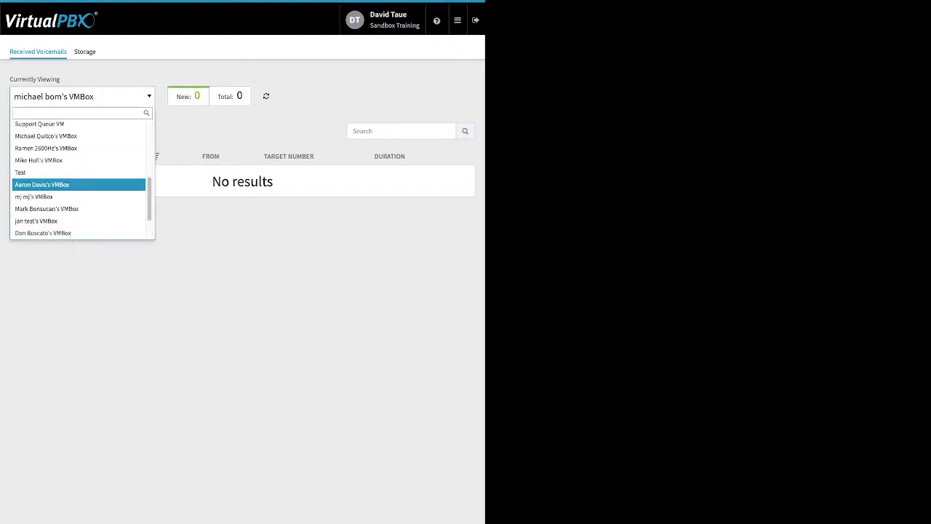
{"action": "scroll", "coordinate": [79, 184], "scroll_direction": "up", "scroll_amount": 2}
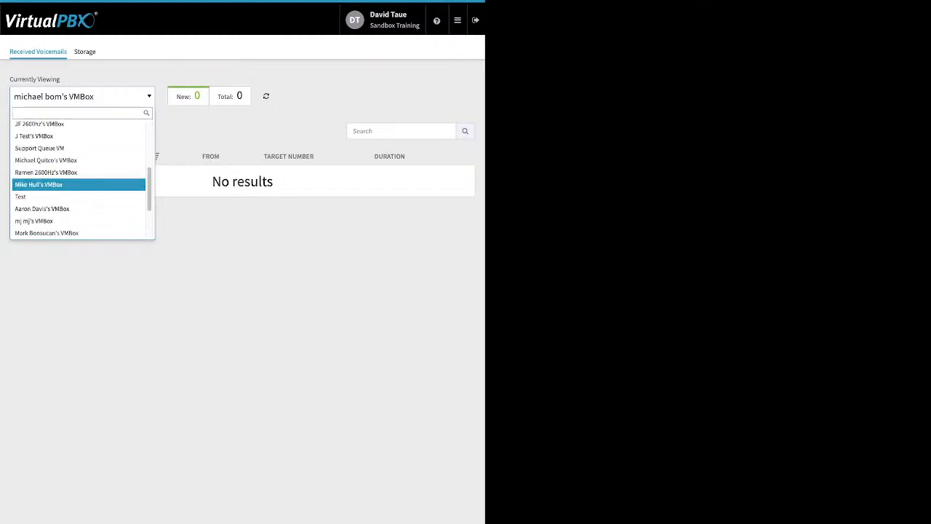
{"action": "scroll", "coordinate": [78, 181], "scroll_direction": "up", "scroll_amount": 3}
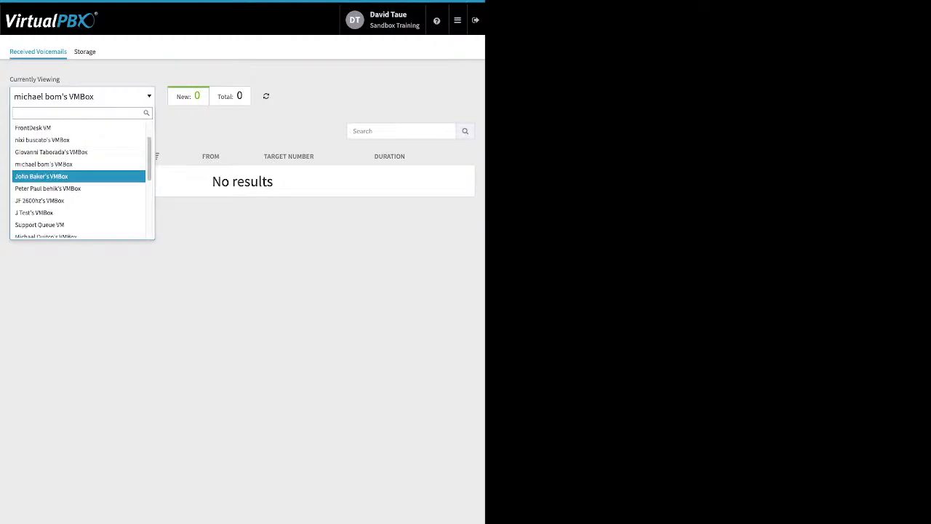
{"action": "scroll", "coordinate": [79, 178], "scroll_direction": "up", "scroll_amount": 2}
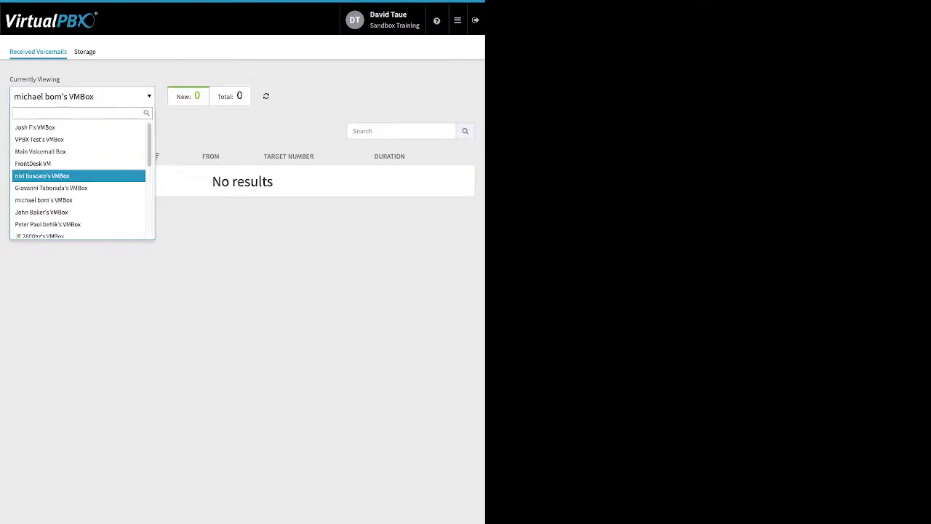
{"action": "scroll", "coordinate": [79, 178], "scroll_direction": "down", "scroll_amount": 2}
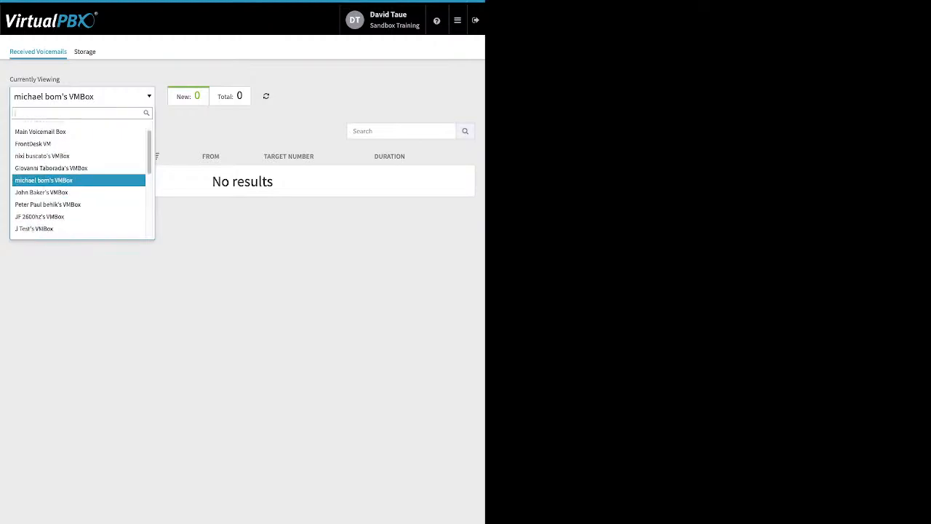
{"action": "scroll", "coordinate": [78, 179], "scroll_direction": "down", "scroll_amount": 3}
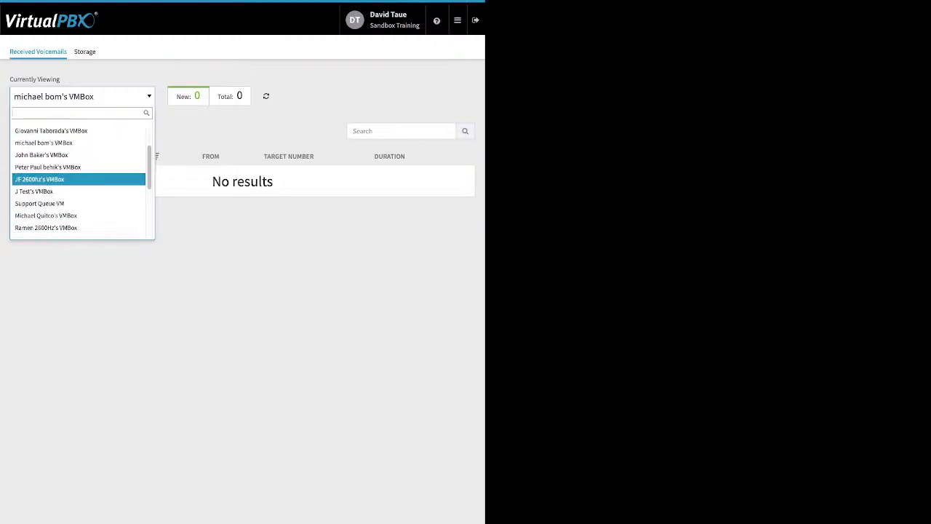
{"action": "scroll", "coordinate": [79, 181], "scroll_direction": "down", "scroll_amount": 3}
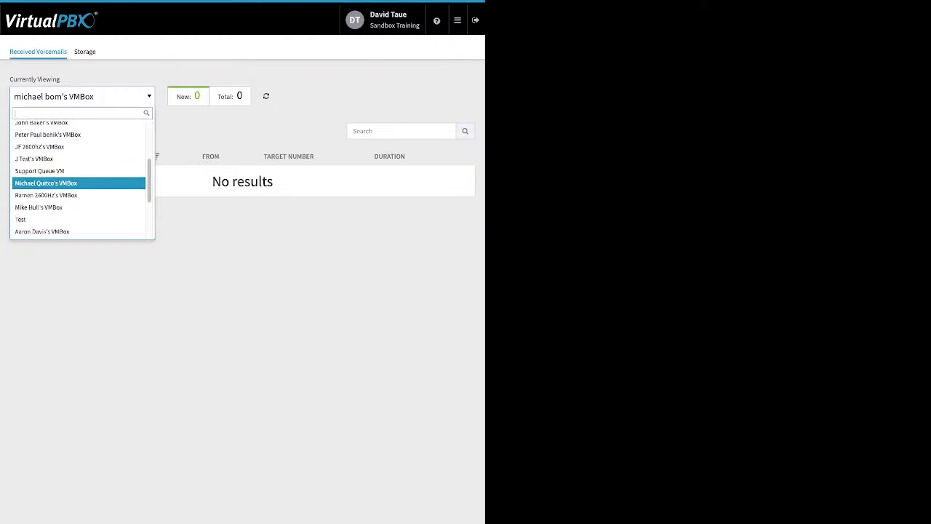
{"action": "scroll", "coordinate": [78, 178], "scroll_direction": "down", "scroll_amount": 5}
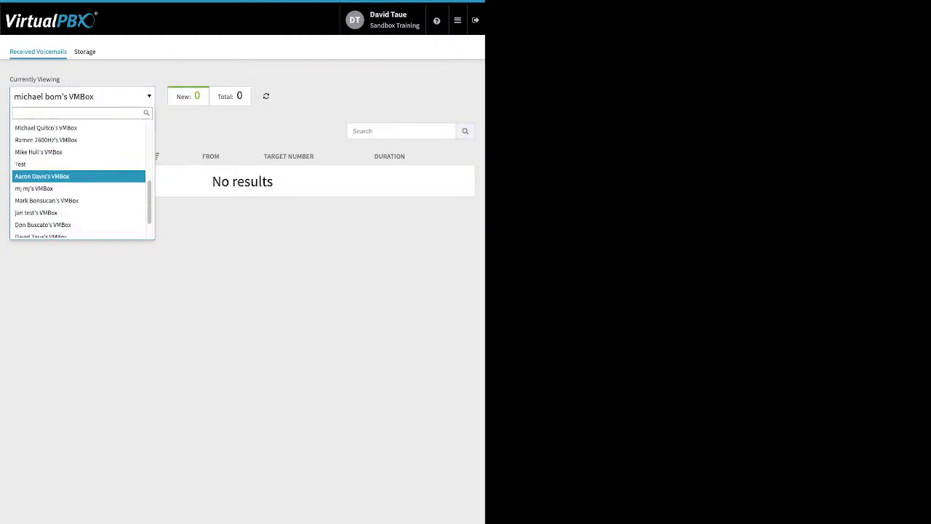
{"action": "scroll", "coordinate": [79, 179], "scroll_direction": "down", "scroll_amount": 1}
{"action": "left_click", "coordinate": [73, 226]}
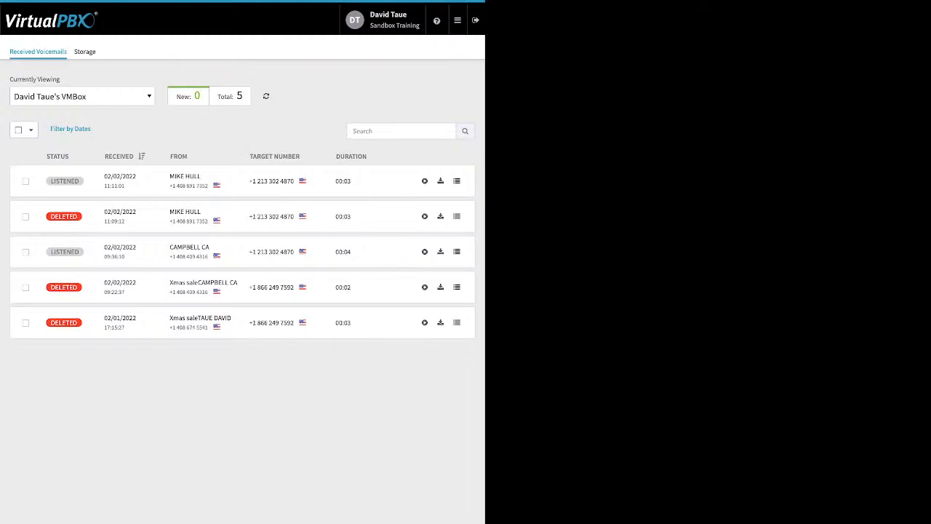
Select all voicemails with Deleted status and mark them as Listened
{"action": "left_click", "coordinate": [26, 217]}
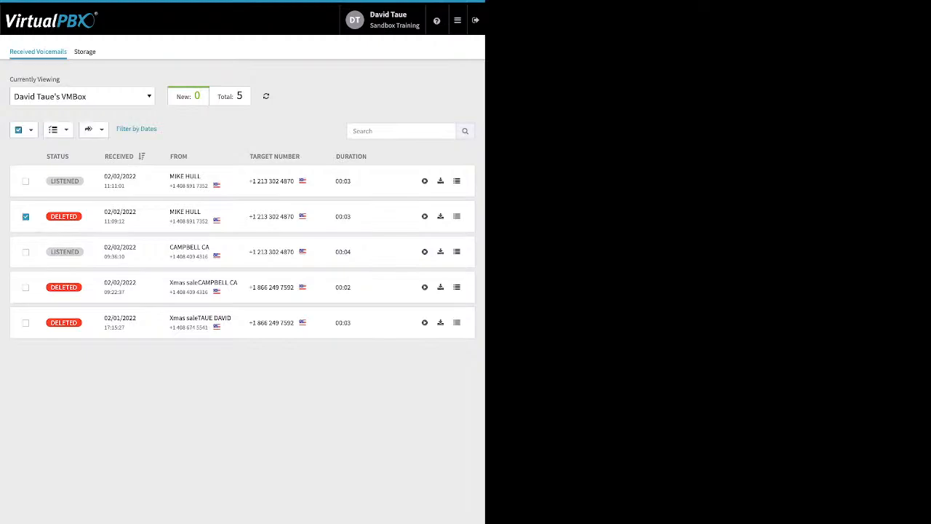
{"action": "left_click", "coordinate": [29, 129]}
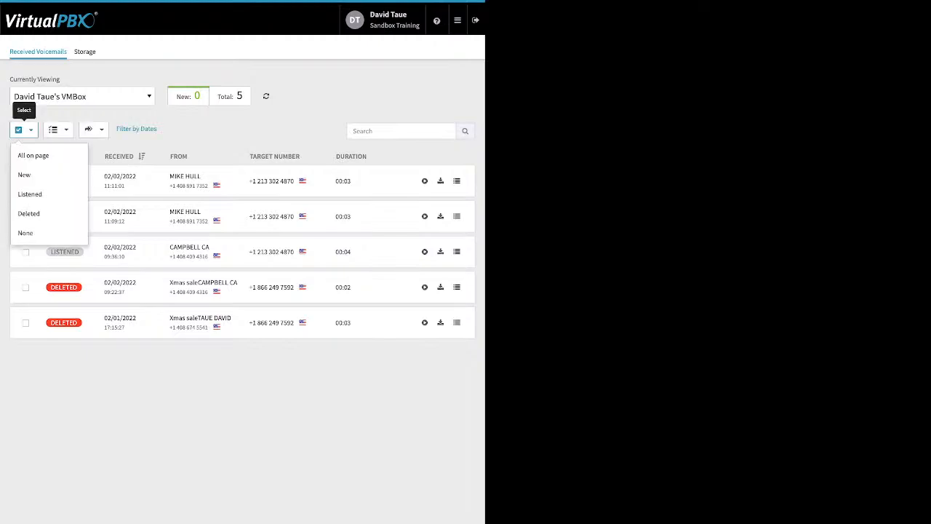
{"action": "left_click", "coordinate": [29, 214]}
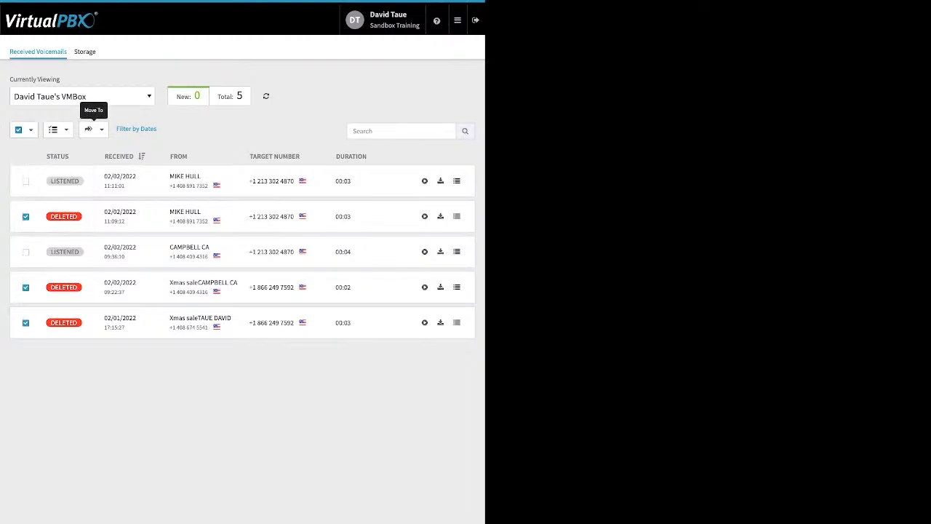
{"action": "left_click", "coordinate": [91, 129]}
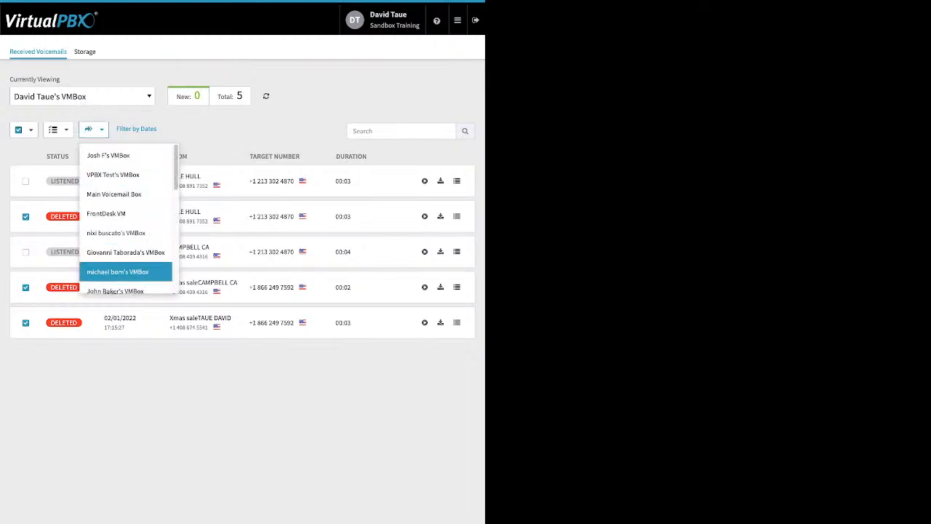
{"action": "key", "text": "Escape"}
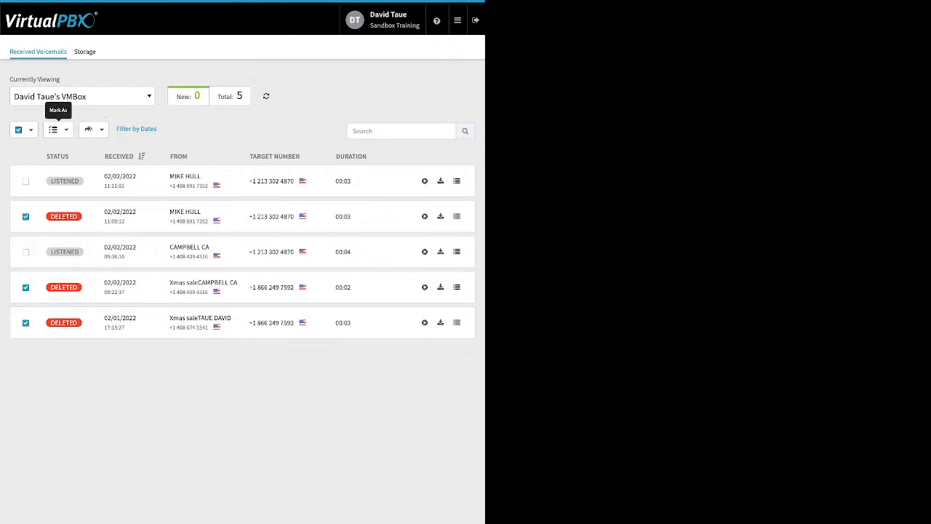
{"action": "left_click", "coordinate": [59, 130]}
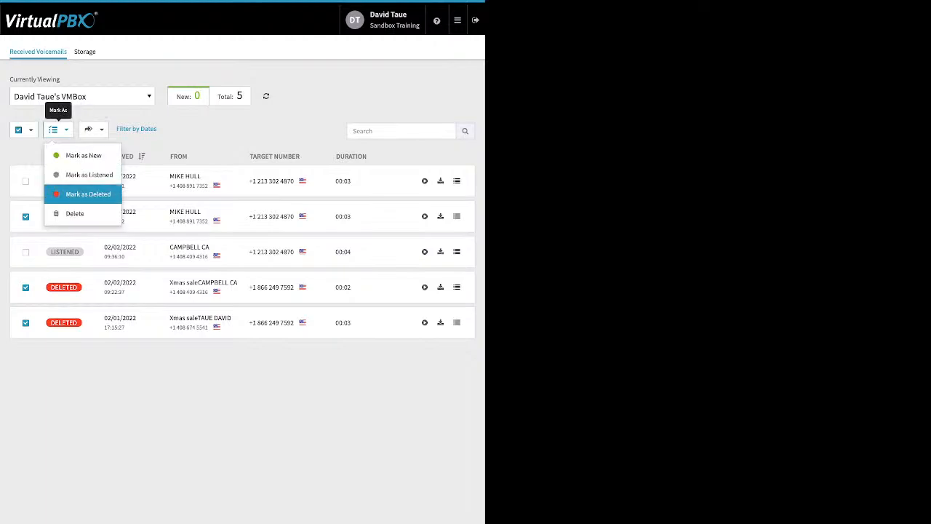
{"action": "left_click", "coordinate": [88, 174]}
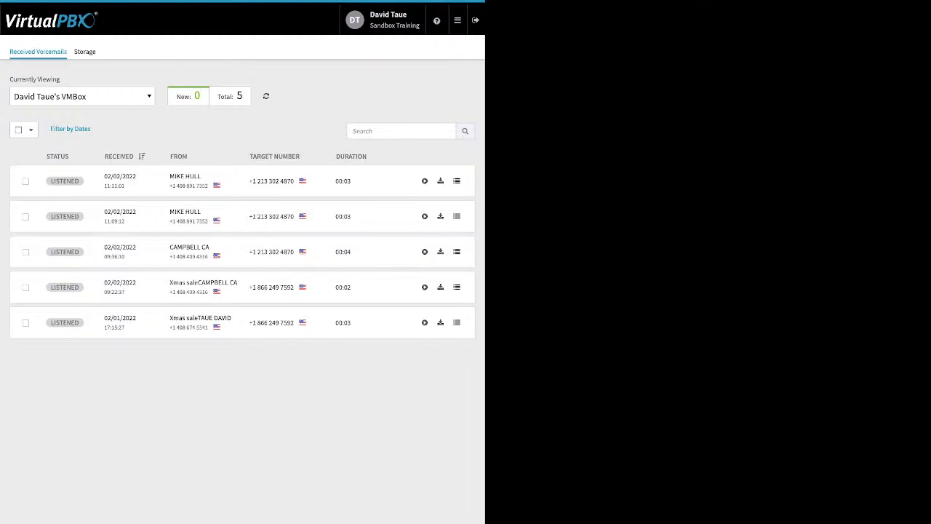
Open ACD Queues and open the settings of the My Support queue
{"action": "left_click", "coordinate": [458, 21]}
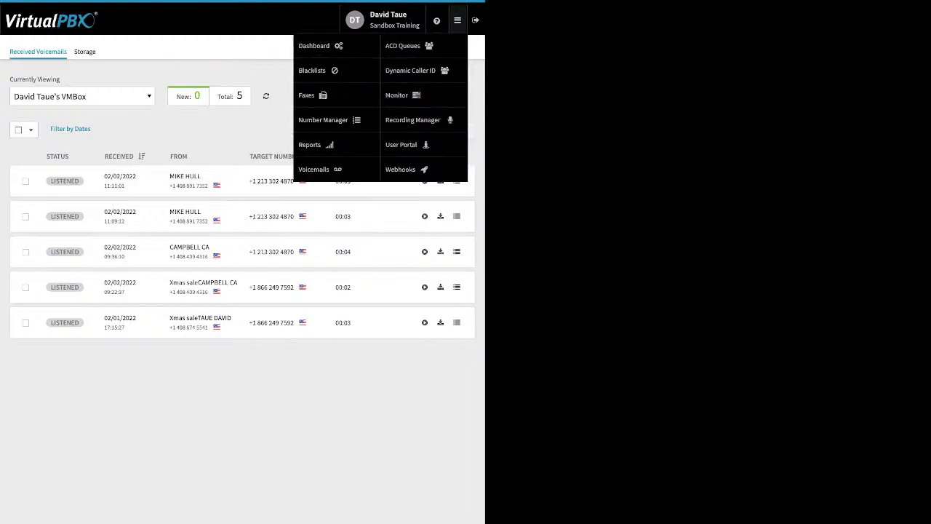
{"action": "left_click", "coordinate": [402, 46]}
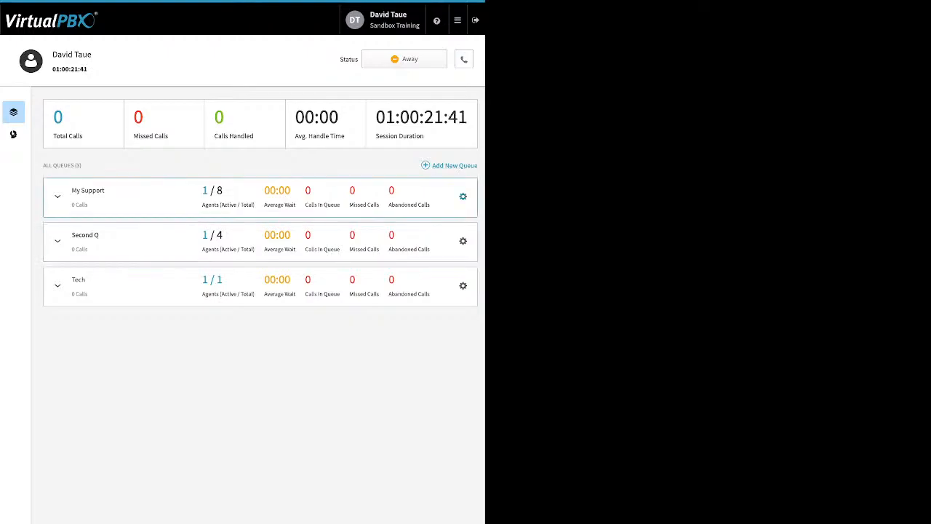
{"action": "left_click", "coordinate": [462, 196]}
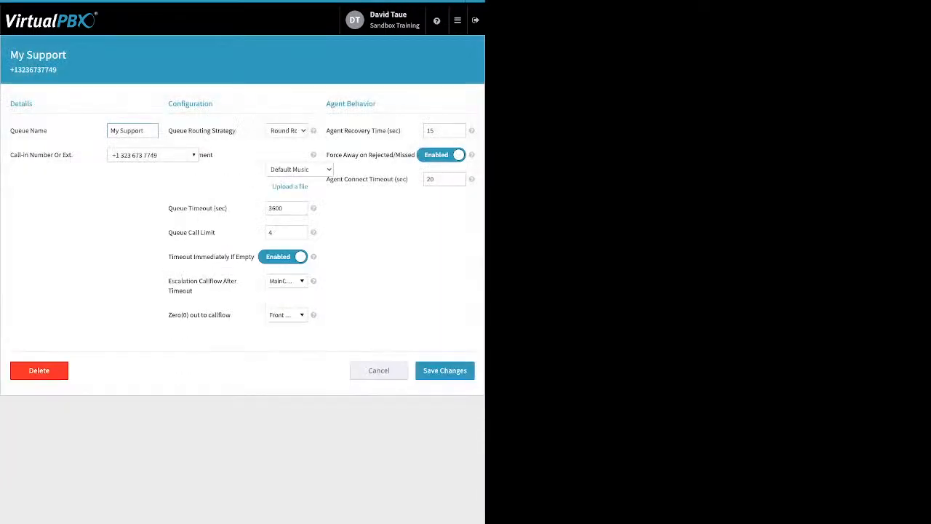
Review the queue's call-in number and routing strategy settings
{"action": "left_click_drag", "start_coordinate": [14, 155], "coordinate": [73, 155]}
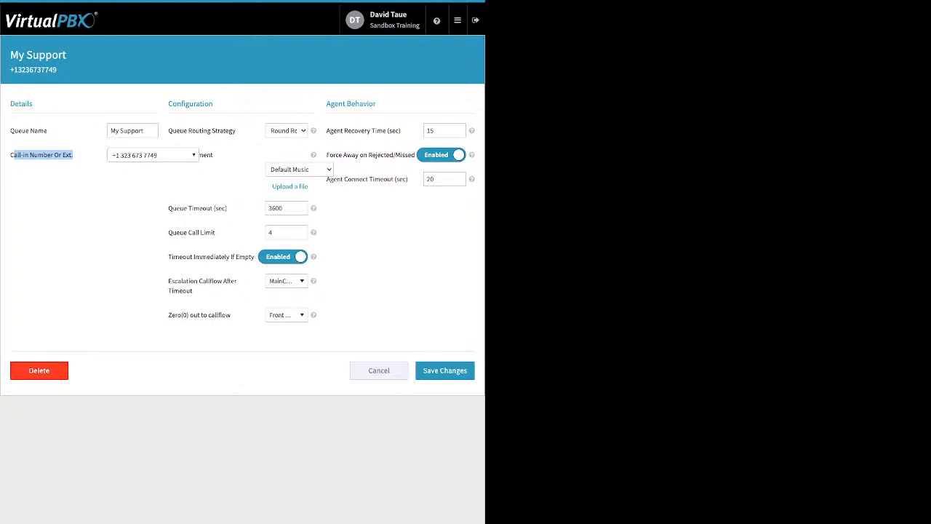
{"action": "left_click", "coordinate": [286, 131]}
{"action": "left_click_drag", "start_coordinate": [236, 131], "coordinate": [168, 131]}
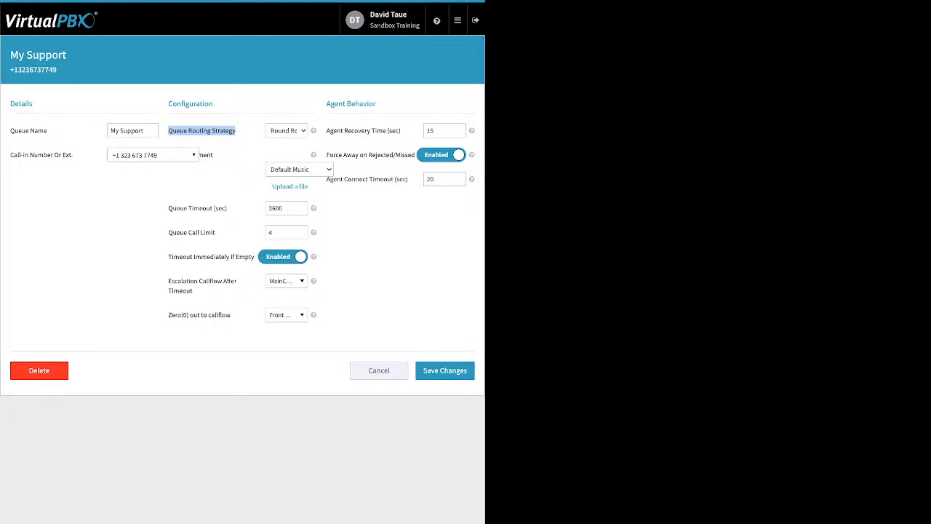
{"action": "left_click", "coordinate": [202, 131]}
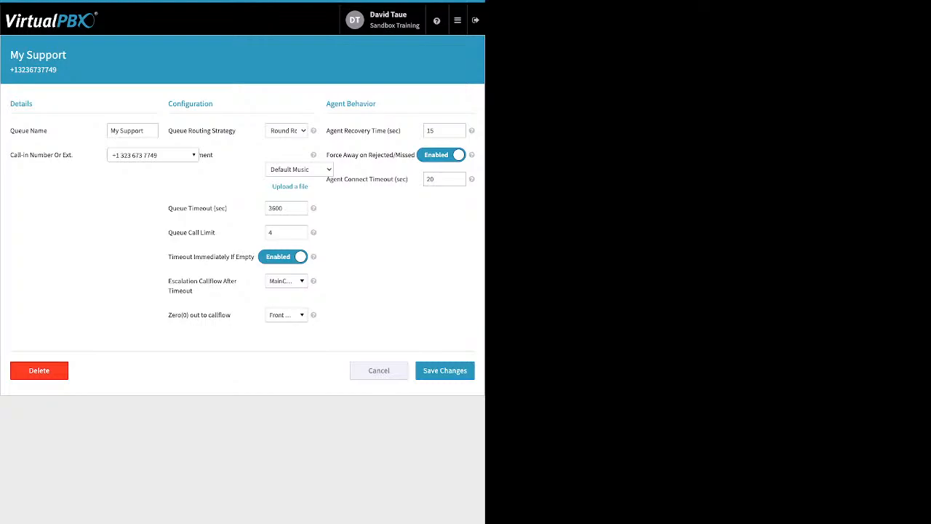
{"action": "left_click_drag", "start_coordinate": [214, 155], "coordinate": [112, 155]}
{"action": "left_click", "coordinate": [112, 155]}
{"action": "left_click", "coordinate": [299, 169]}
{"action": "left_click", "coordinate": [299, 169]}
{"action": "left_click", "coordinate": [290, 186]}
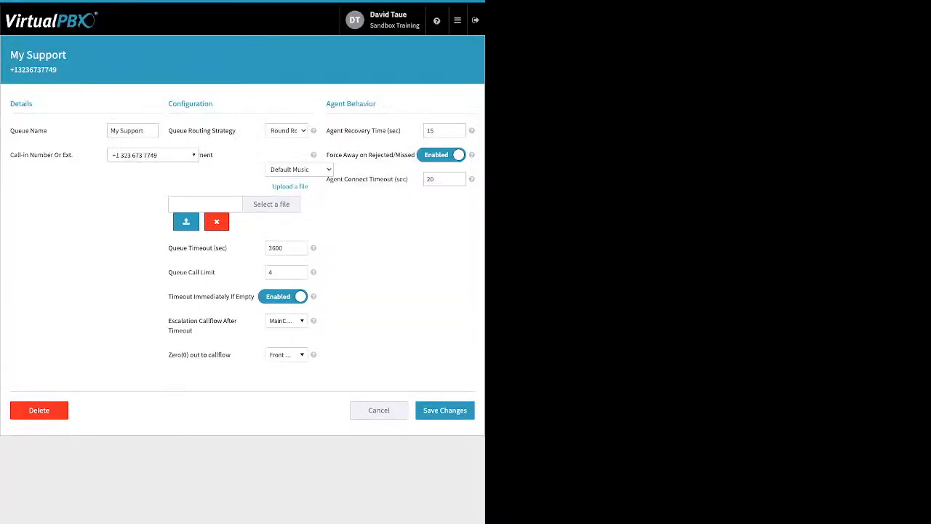
{"action": "left_click", "coordinate": [217, 222]}
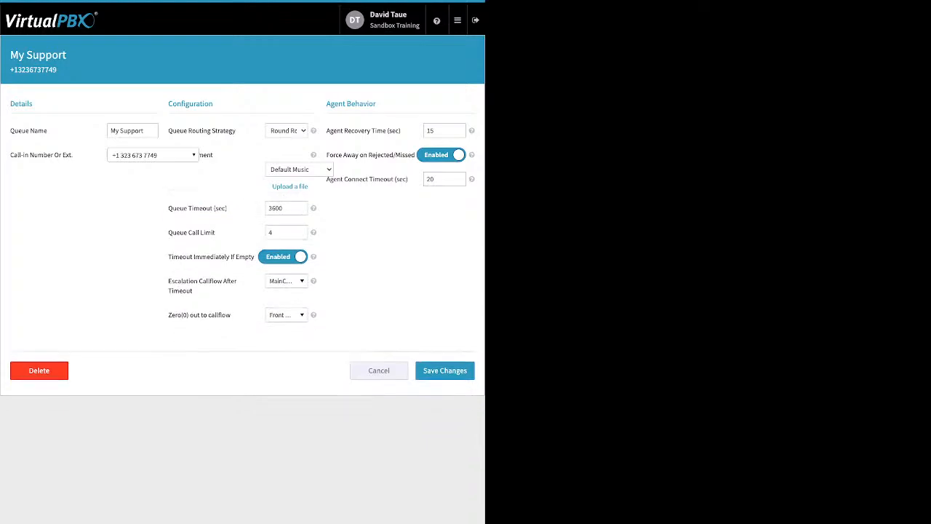
Review the queue timeout, call limit and timeout-if-empty settings
{"action": "left_click_drag", "start_coordinate": [228, 208], "coordinate": [167, 208]}
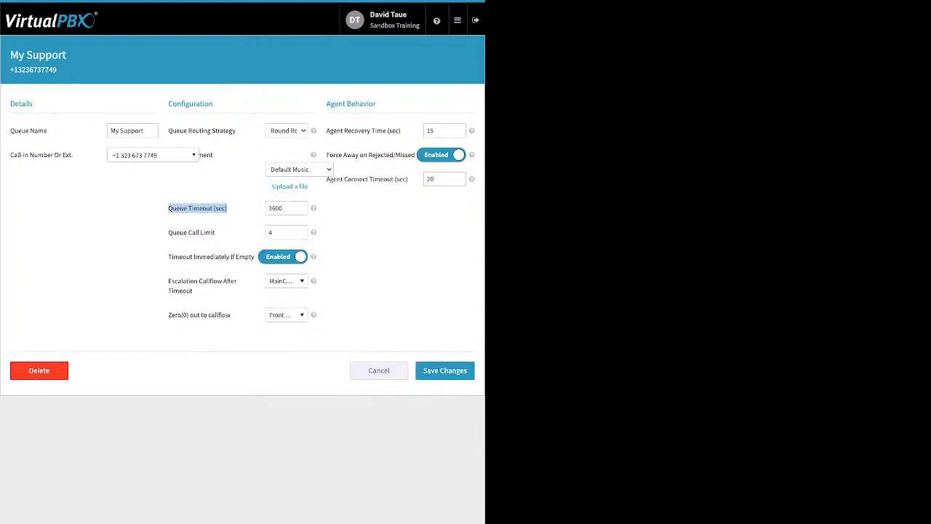
{"action": "left_click", "coordinate": [286, 208]}
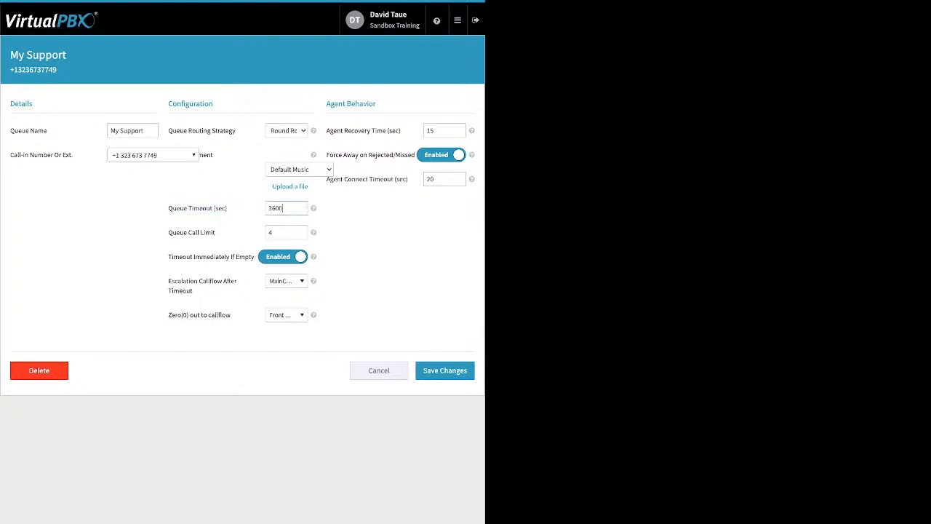
{"action": "left_click_drag", "start_coordinate": [217, 232], "coordinate": [181, 232]}
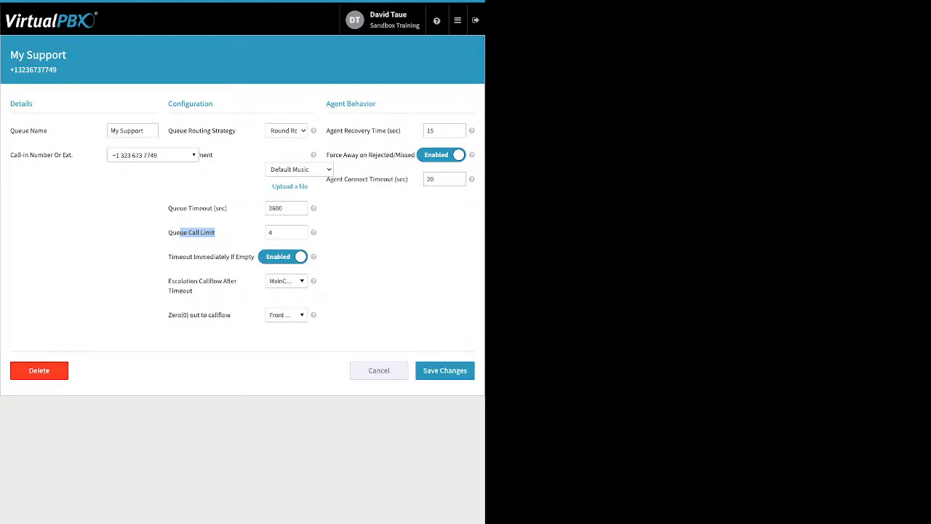
{"action": "left_click", "coordinate": [202, 235]}
{"action": "left_click_drag", "start_coordinate": [168, 257], "coordinate": [253, 256]}
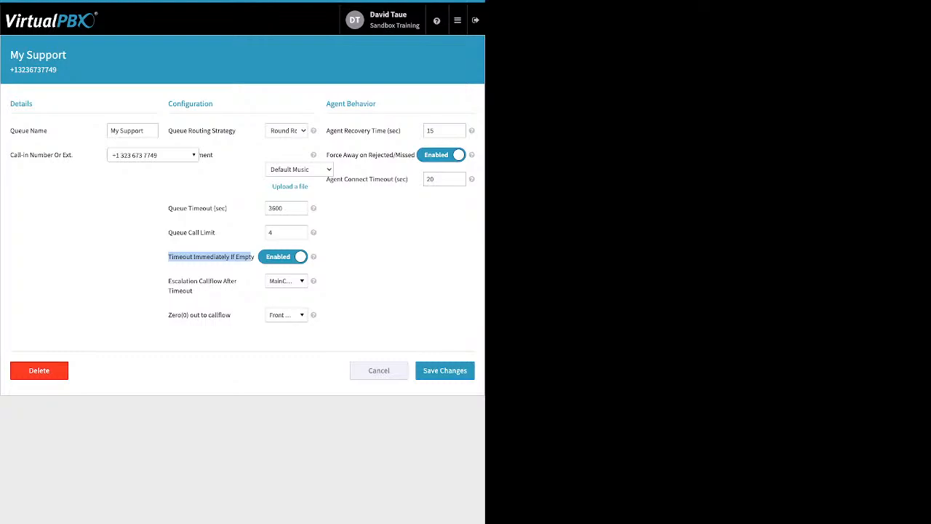
{"action": "double_click", "coordinate": [276, 208]}
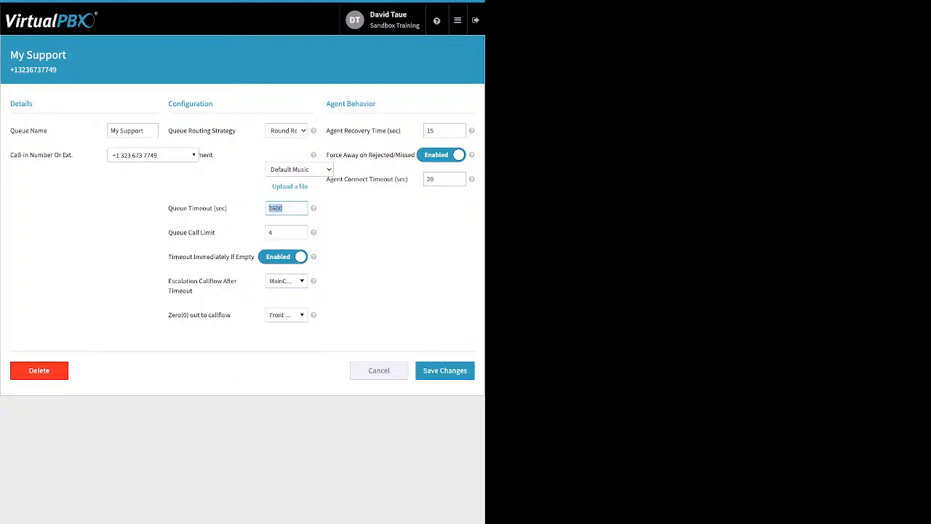
Review the escalation callflow choices available after queue timeout without changing the selection
{"action": "left_click", "coordinate": [276, 208]}
{"action": "triple_click", "coordinate": [173, 280]}
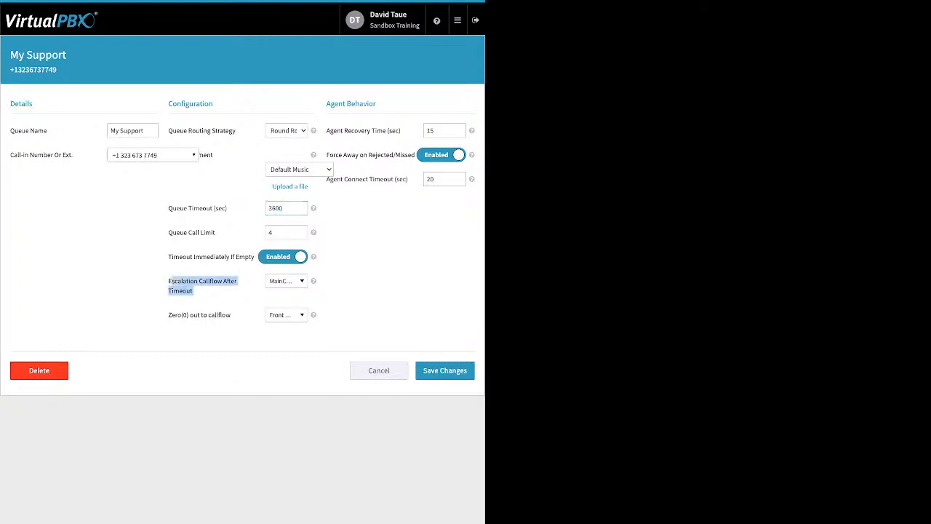
{"action": "left_click", "coordinate": [285, 280]}
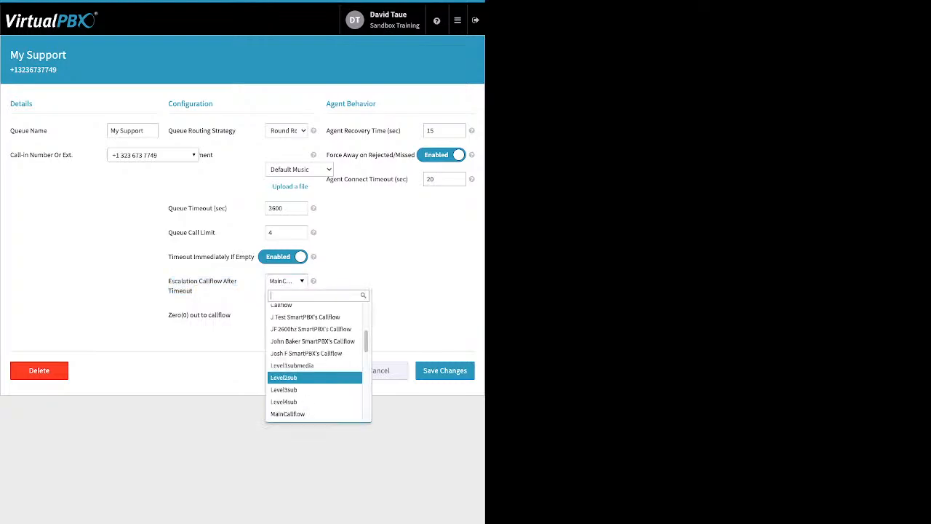
{"action": "scroll", "coordinate": [314, 393], "scroll_direction": "up", "scroll_amount": 3}
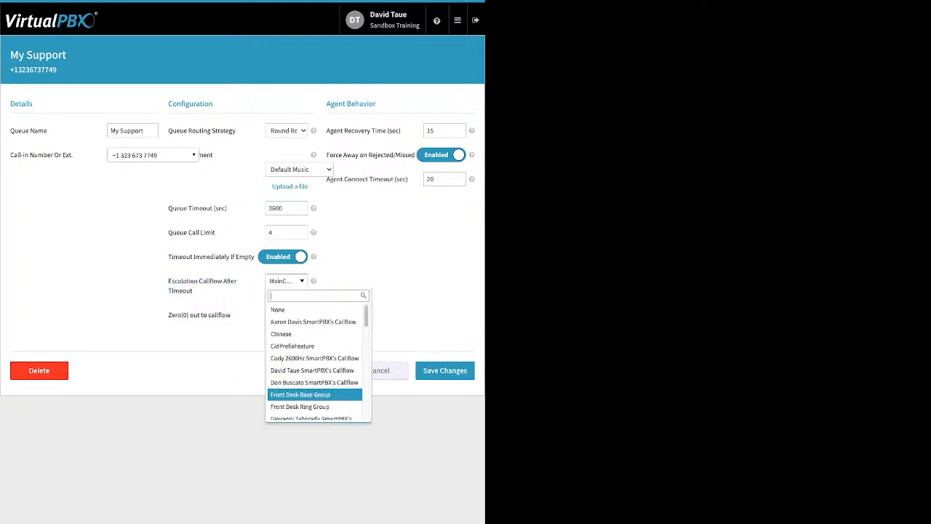
{"action": "scroll", "coordinate": [315, 395], "scroll_direction": "down", "scroll_amount": 2}
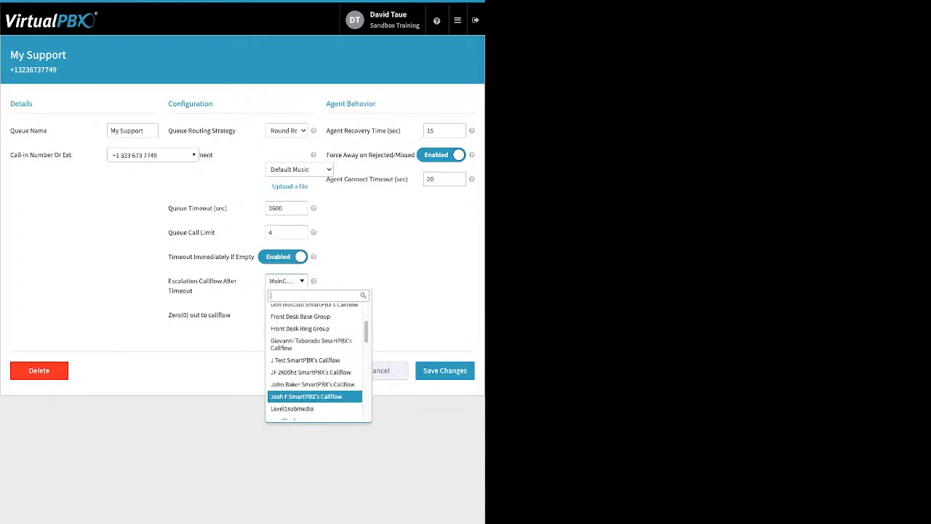
{"action": "scroll", "coordinate": [314, 397], "scroll_direction": "down", "scroll_amount": 2}
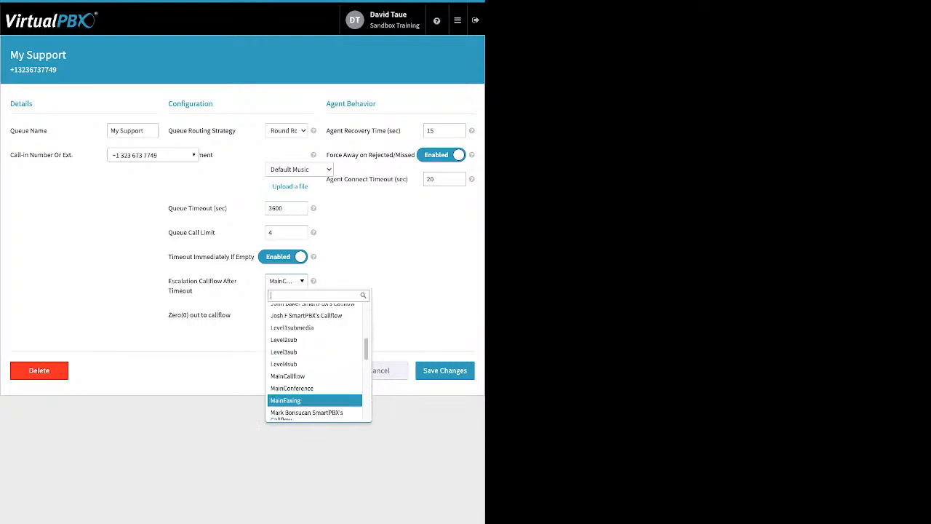
{"action": "scroll", "coordinate": [314, 396], "scroll_direction": "down", "scroll_amount": 5}
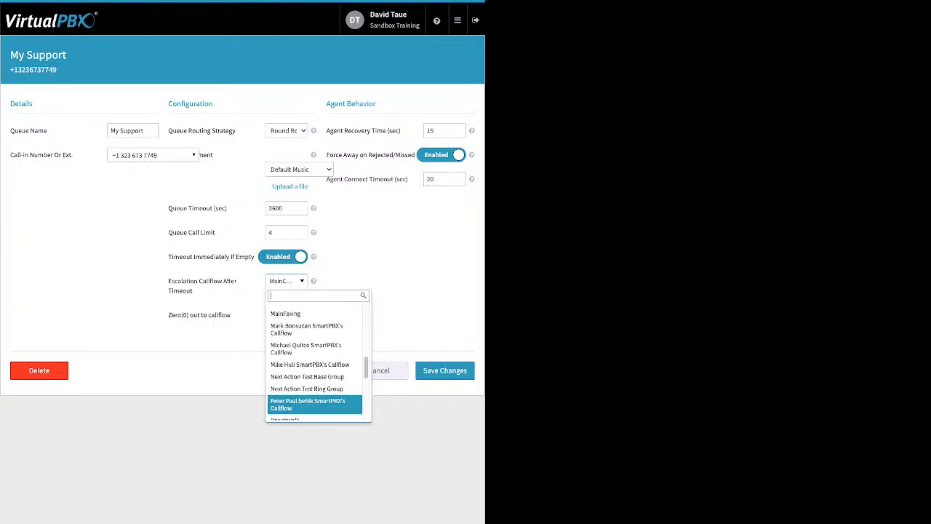
{"action": "key", "text": "Escape"}
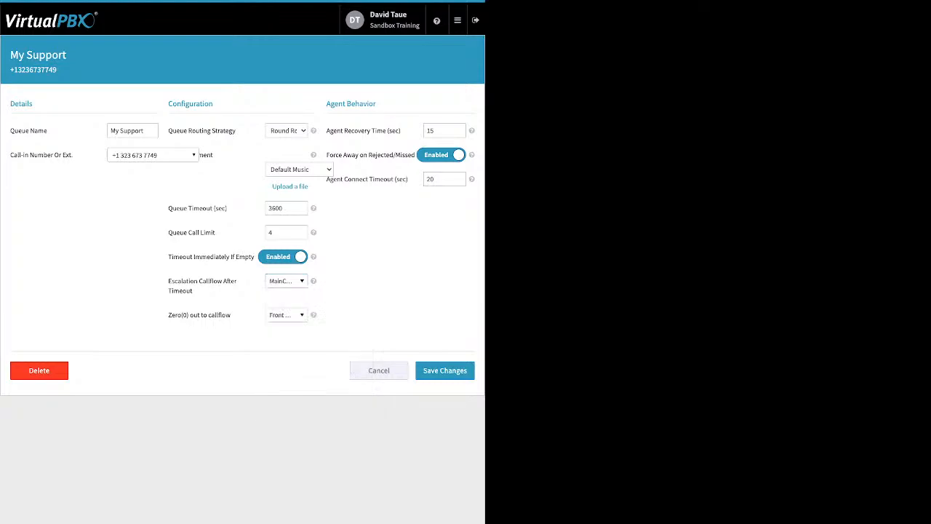
Review the Zero(0) out to callflow setting and its list of callflow options
{"action": "left_click_drag", "start_coordinate": [232, 316], "coordinate": [174, 315]}
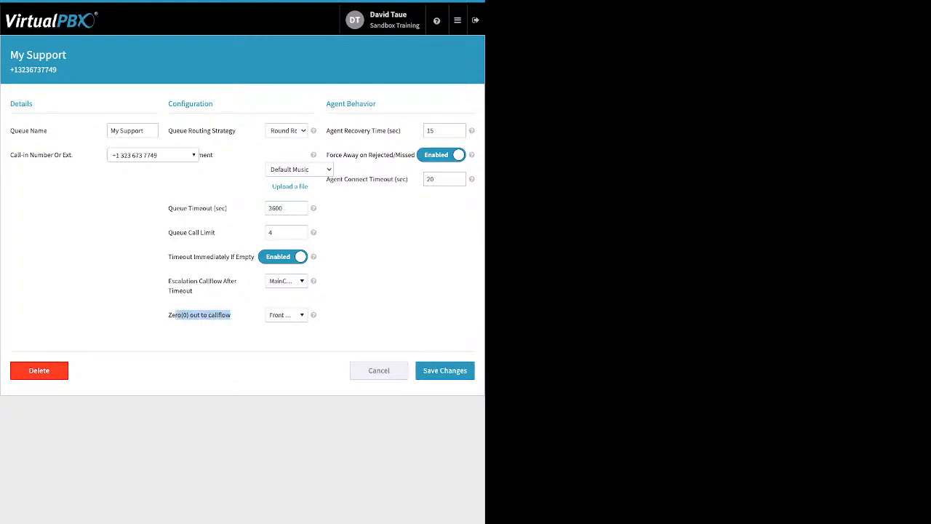
{"action": "left_click", "coordinate": [233, 316]}
{"action": "left_click_drag", "start_coordinate": [233, 316], "coordinate": [171, 315]}
{"action": "left_click", "coordinate": [286, 314]}
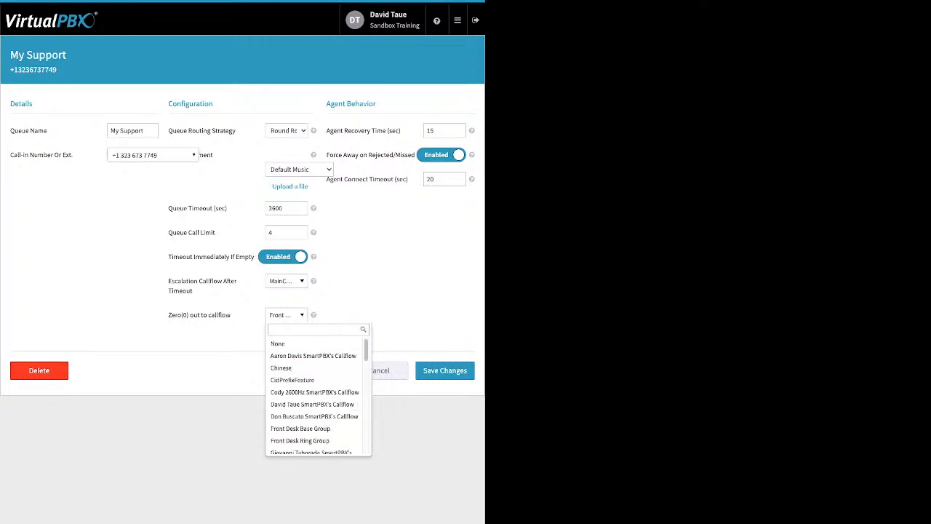
{"action": "key", "text": "Escape"}
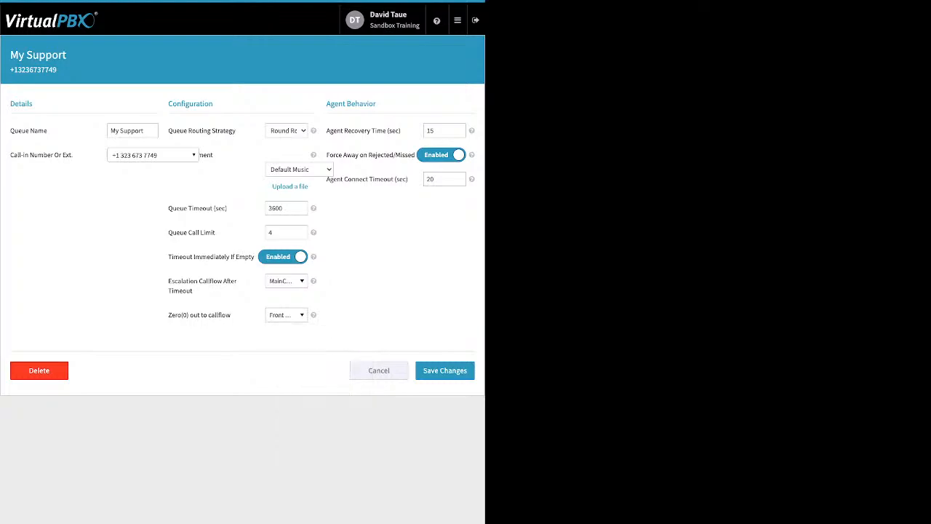
Review the agent recovery time, force-away and agent connect timeout settings, then close the queue settings without saving
{"action": "left_click_drag", "start_coordinate": [326, 131], "coordinate": [397, 131]}
{"action": "left_click_drag", "start_coordinate": [435, 131], "coordinate": [426, 130]}
{"action": "left_click", "coordinate": [445, 131]}
{"action": "left_click_drag", "start_coordinate": [327, 155], "coordinate": [415, 155]}
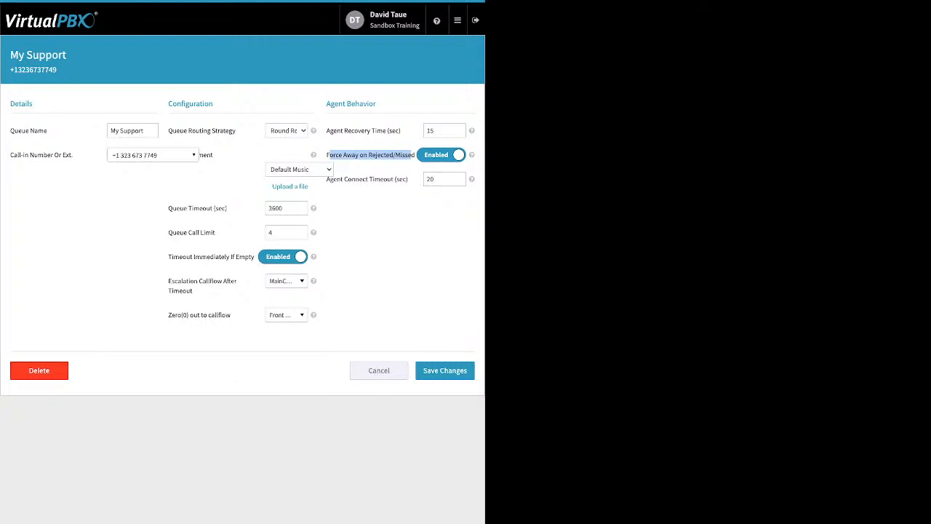
{"action": "left_click", "coordinate": [371, 156]}
{"action": "left_click_drag", "start_coordinate": [409, 179], "coordinate": [326, 180]}
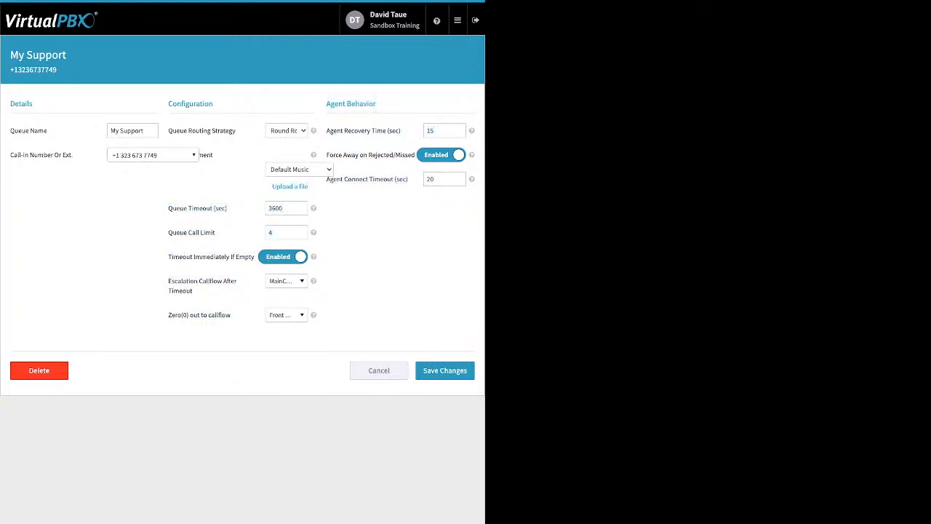
{"action": "left_click_drag", "start_coordinate": [408, 178], "coordinate": [352, 179]}
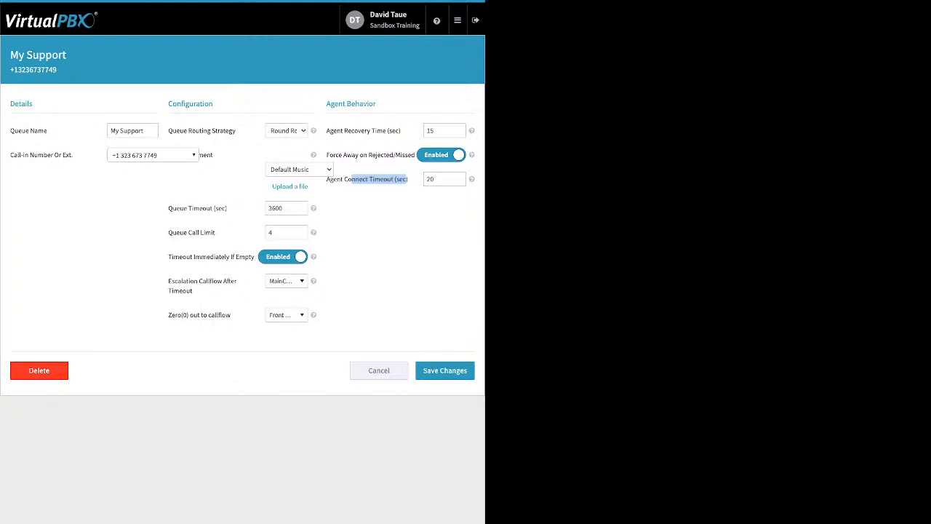
{"action": "left_click", "coordinate": [379, 370]}
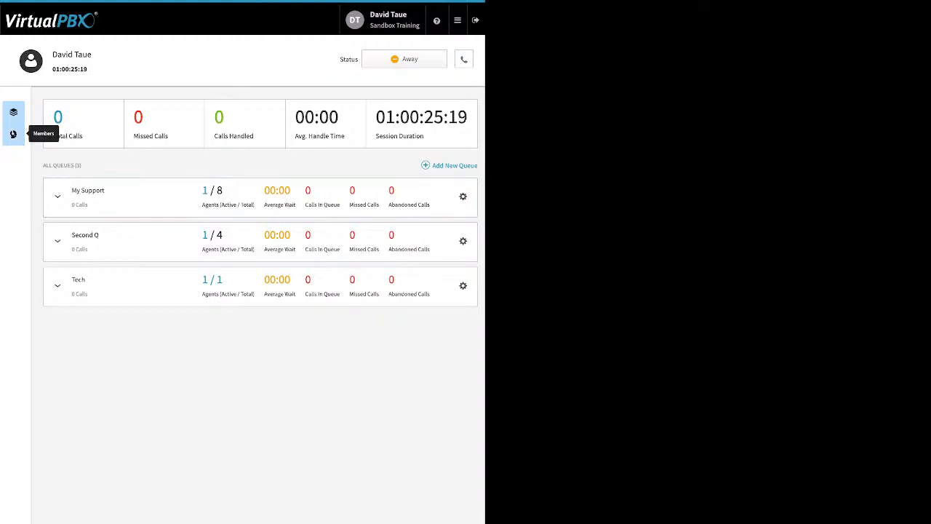
Open call center member management, add the VPBX Test user as a member and remove one existing member
{"action": "left_click", "coordinate": [14, 134]}
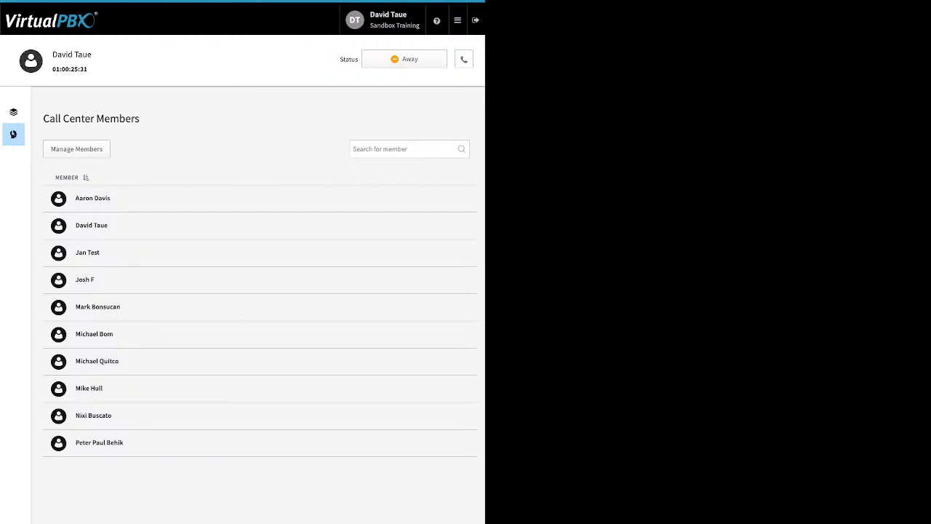
{"action": "left_click", "coordinate": [76, 149]}
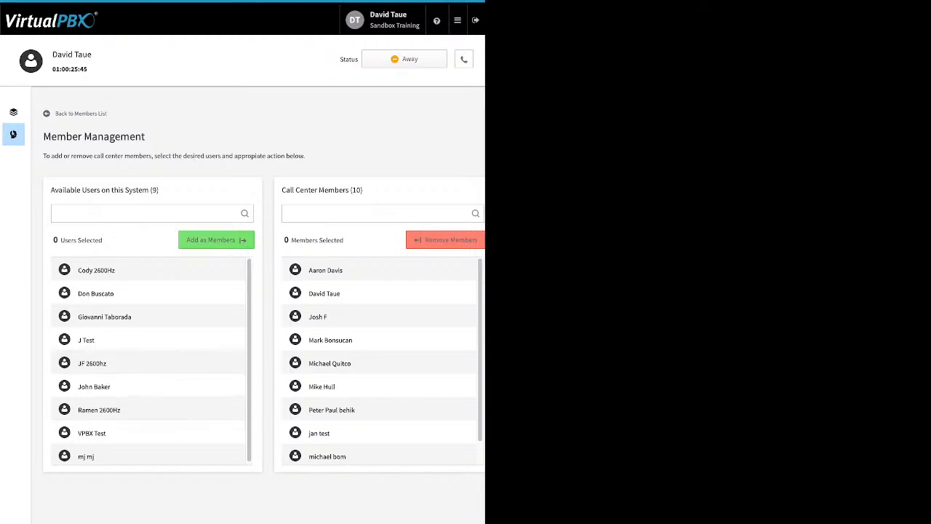
{"action": "left_click", "coordinate": [147, 433]}
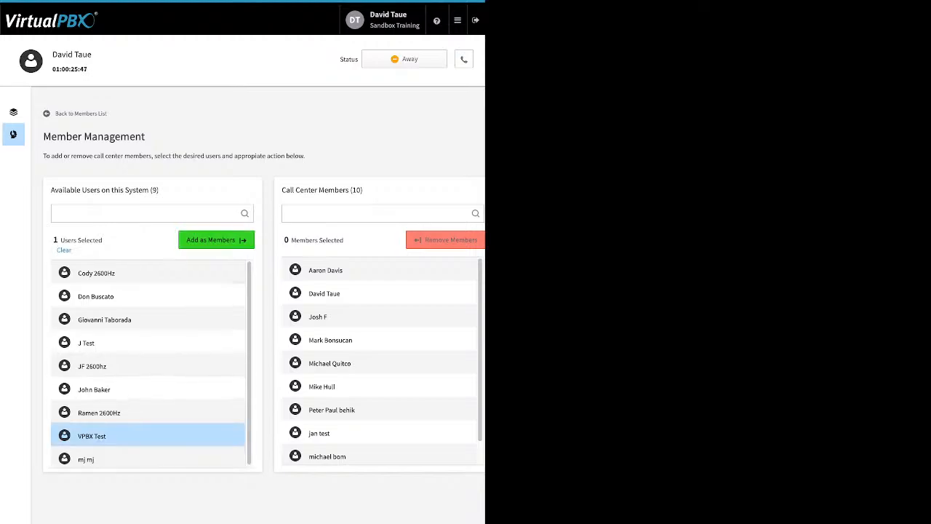
{"action": "left_click", "coordinate": [216, 240]}
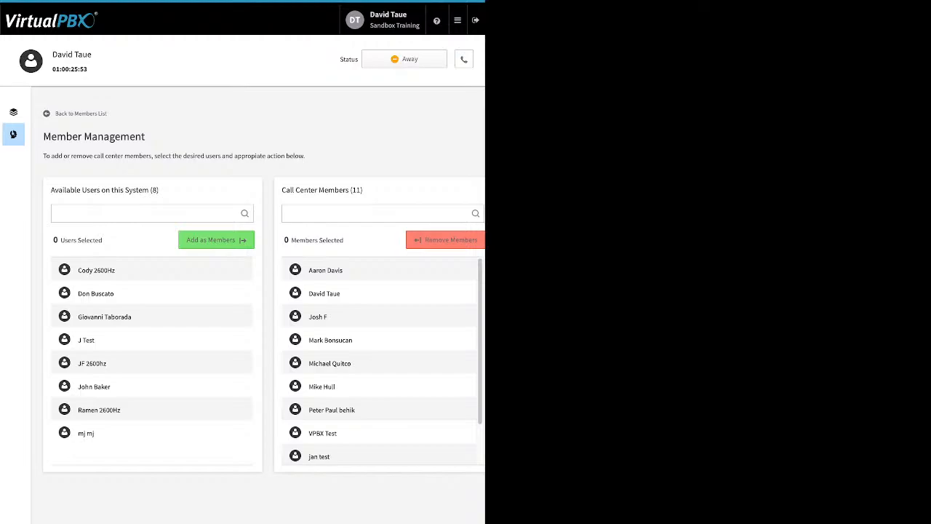
{"action": "left_click", "coordinate": [378, 317]}
{"action": "left_click", "coordinate": [445, 240]}
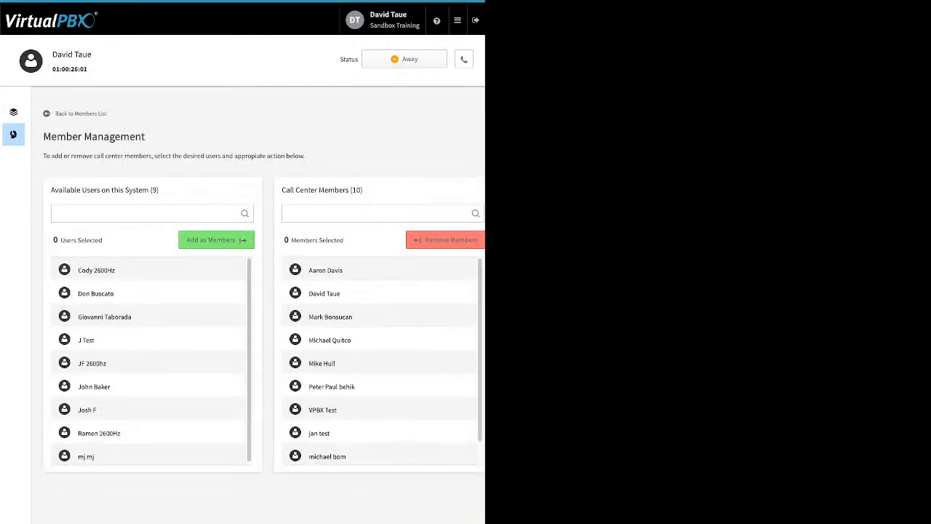
Expand the My Support queue and remove one assigned agent from it in the Agent panel
{"action": "left_click", "coordinate": [13, 111]}
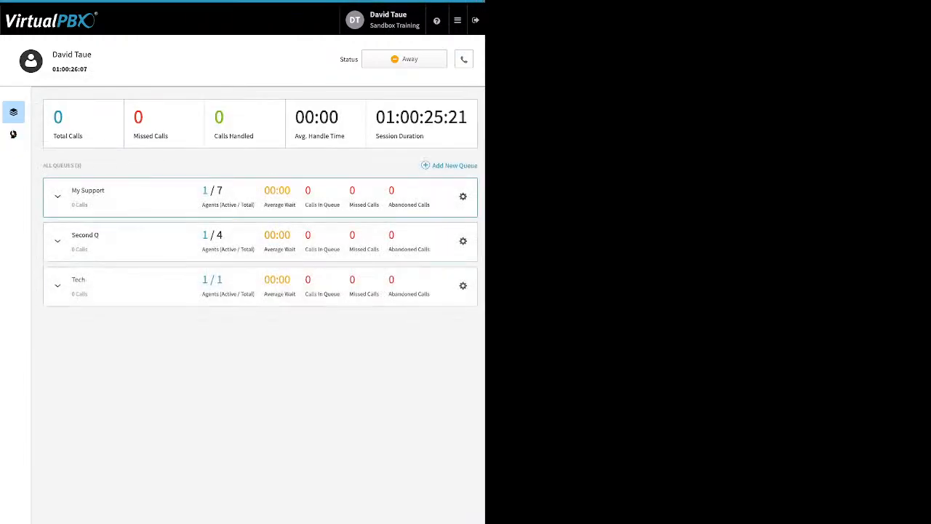
{"action": "left_click", "coordinate": [57, 197]}
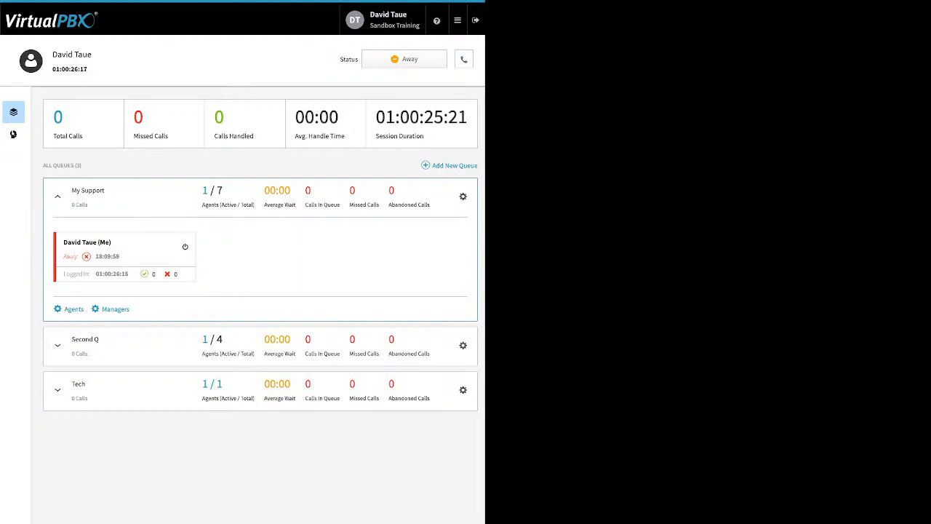
{"action": "left_click", "coordinate": [73, 309]}
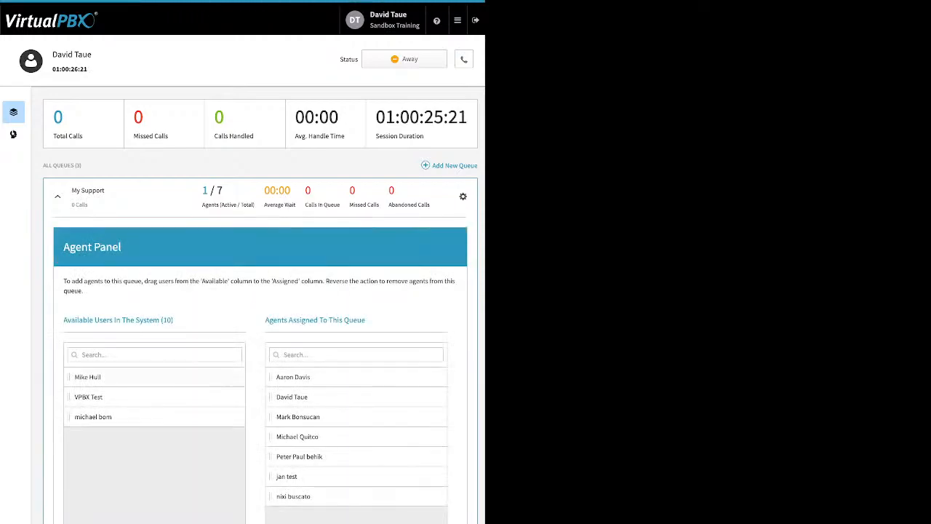
{"action": "left_click_drag", "start_coordinate": [87, 377], "coordinate": [123, 377]}
{"action": "left_click_drag", "start_coordinate": [299, 457], "coordinate": [97, 417]}
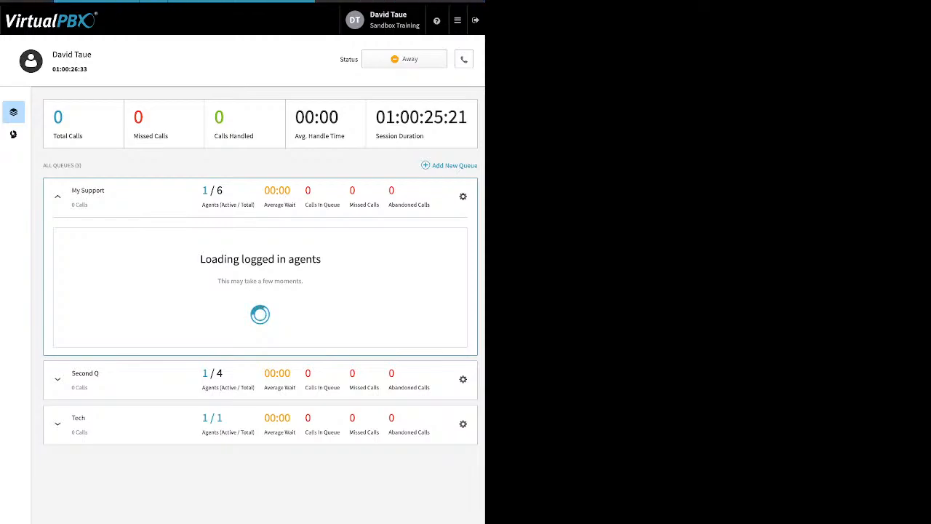
Remove two managers from the My Support queue in the Manager panel
{"action": "left_click", "coordinate": [115, 309]}
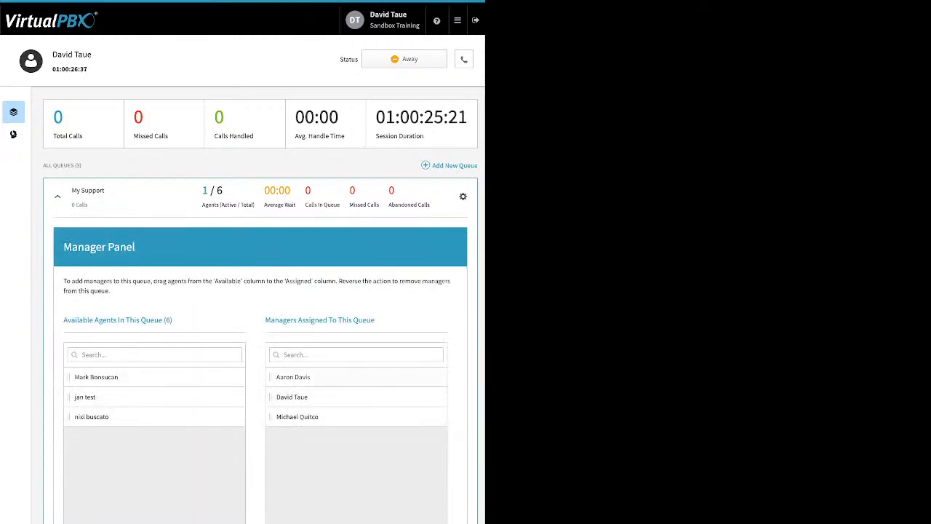
{"action": "left_click_drag", "start_coordinate": [297, 416], "coordinate": [154, 437]}
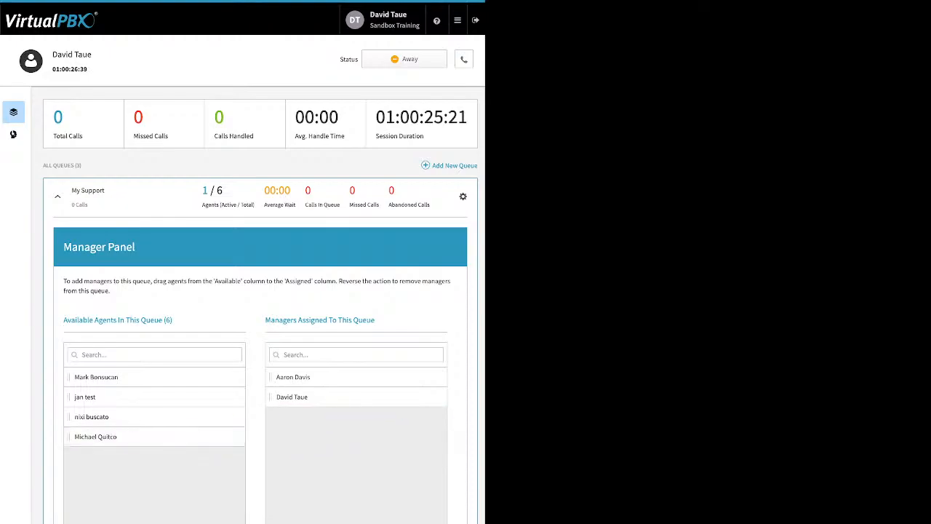
{"action": "left_click_drag", "start_coordinate": [293, 377], "coordinate": [154, 456]}
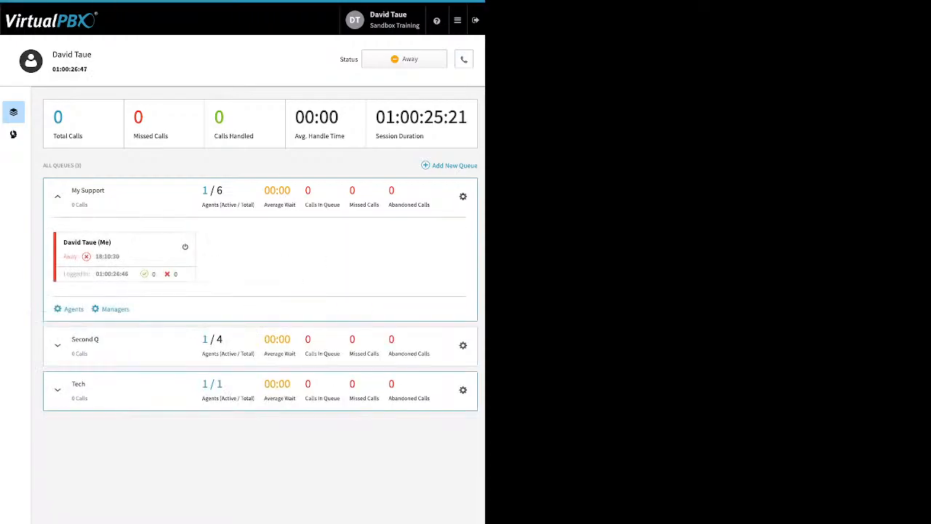
End the current call center session and begin a new one
{"action": "left_click", "coordinate": [457, 21]}
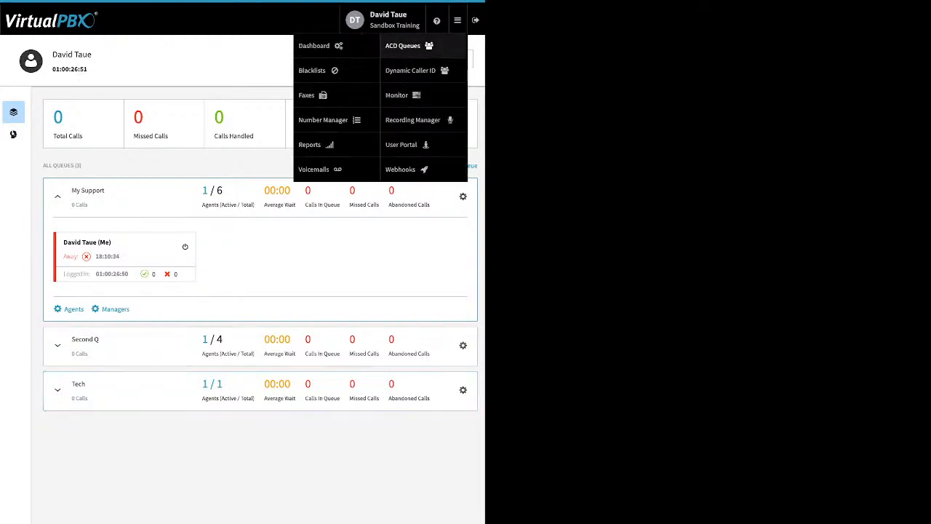
{"action": "left_click", "coordinate": [405, 59]}
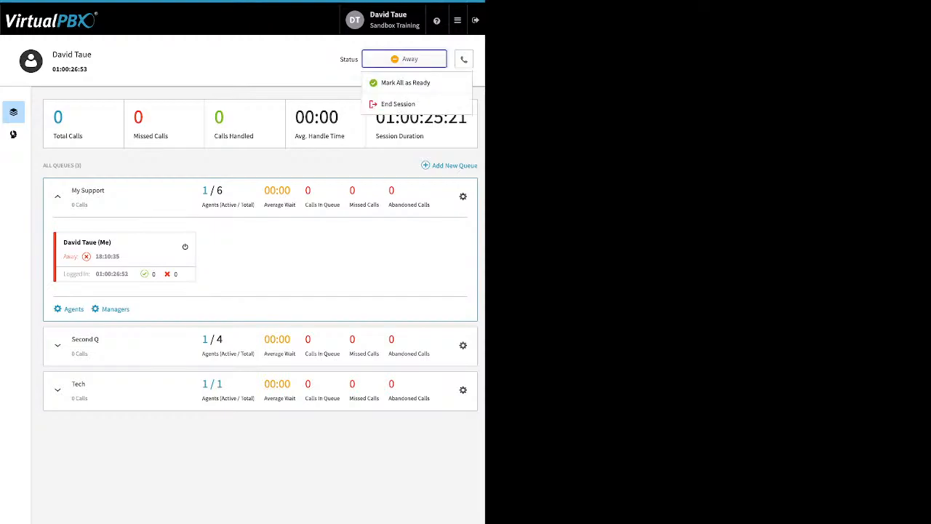
{"action": "left_click", "coordinate": [405, 103]}
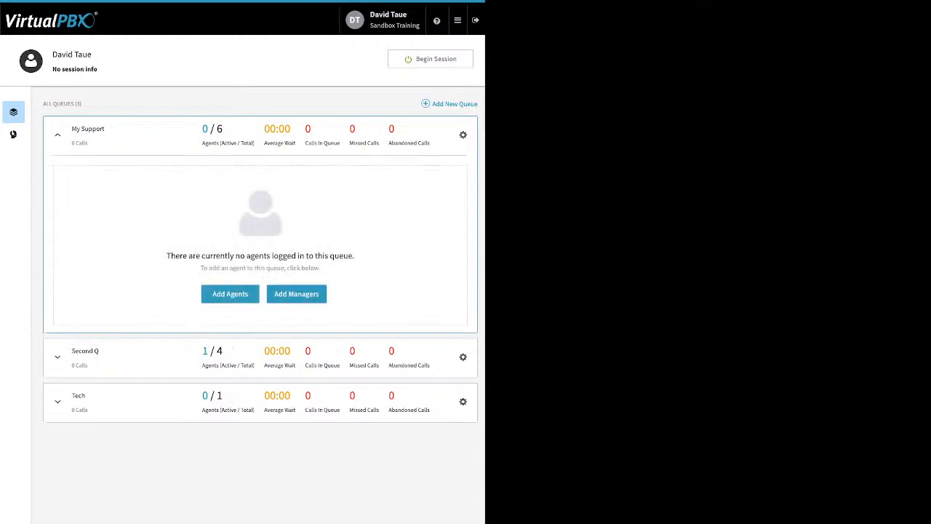
{"action": "left_click", "coordinate": [431, 59]}
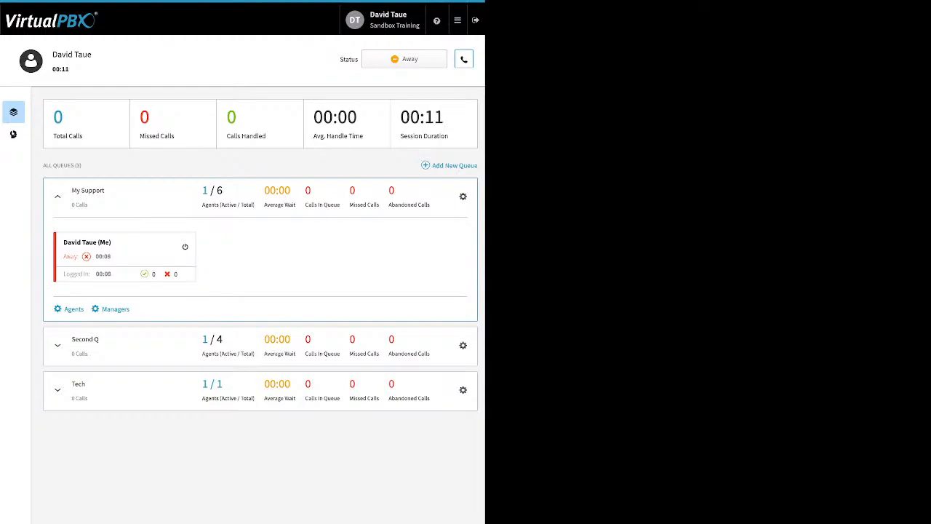
Set the default answering device to dtsand
{"action": "left_click", "coordinate": [464, 59]}
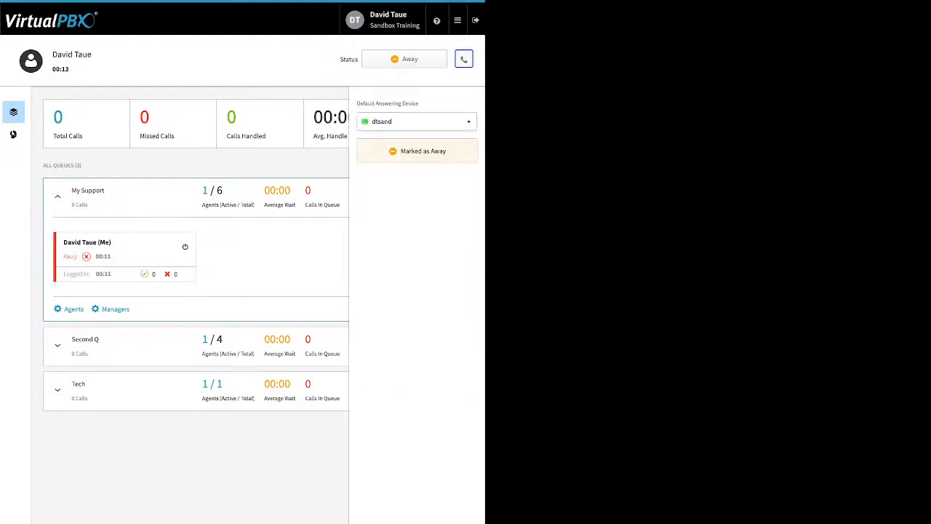
{"action": "left_click", "coordinate": [417, 122]}
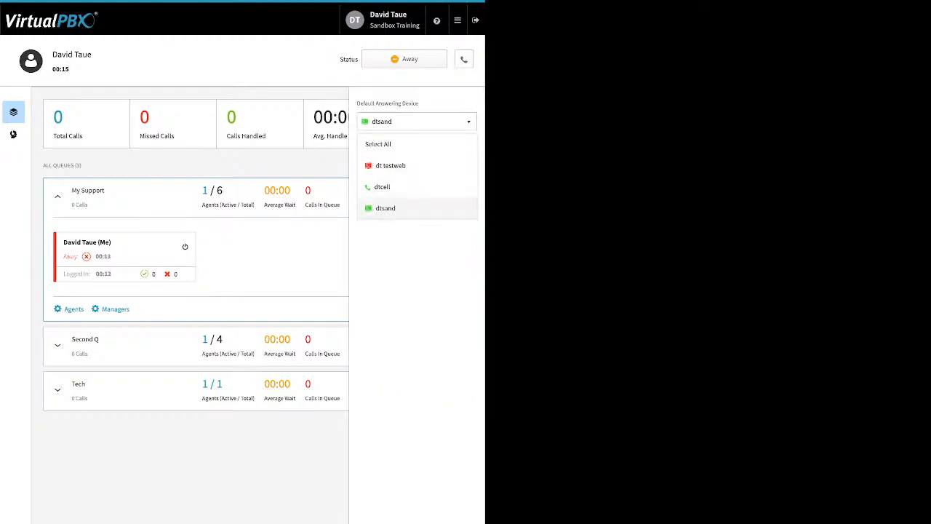
{"action": "left_click", "coordinate": [417, 209]}
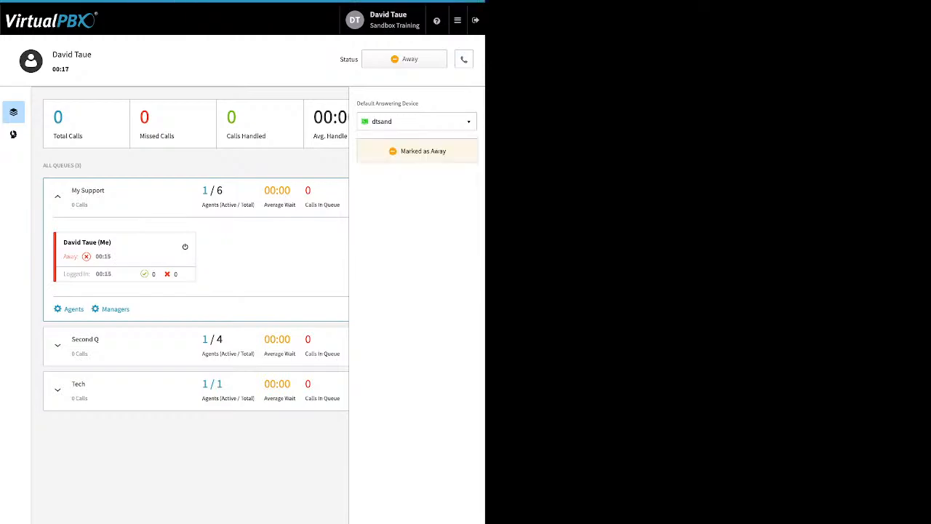
{"action": "left_click", "coordinate": [464, 59]}
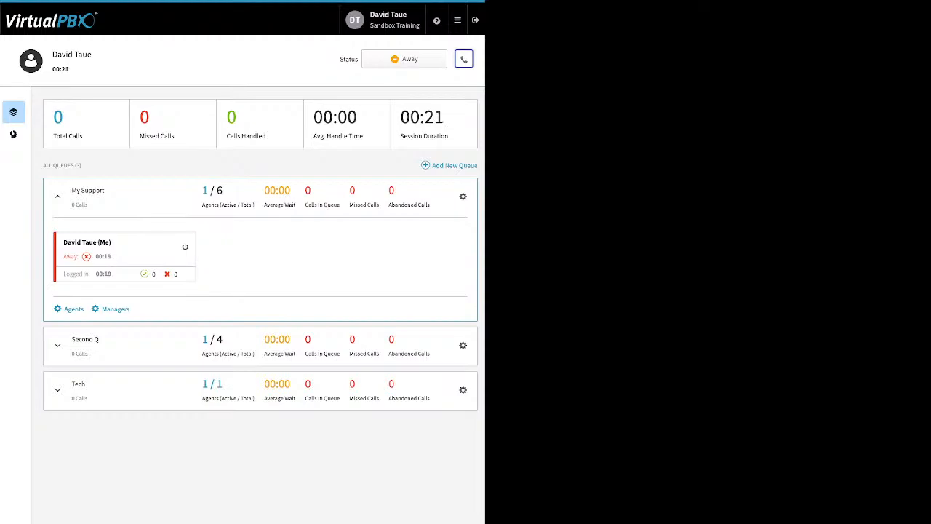
Mark the agent as Ready in all queues and re-expand the My Support queue
{"action": "left_click", "coordinate": [405, 59]}
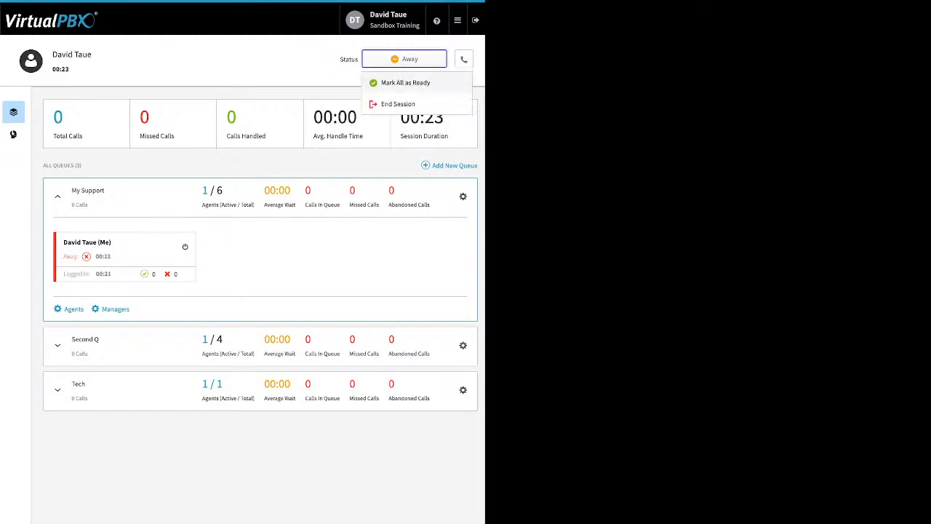
{"action": "left_click", "coordinate": [406, 83]}
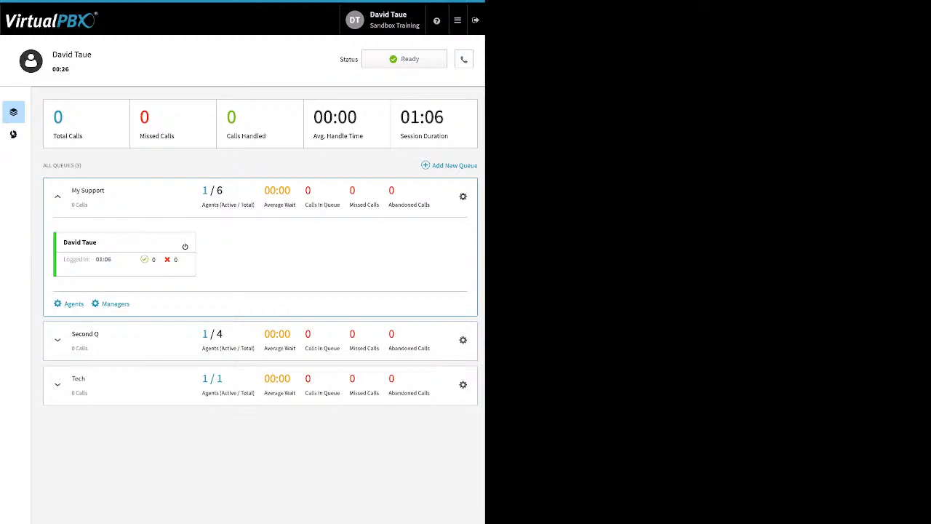
{"action": "left_click_drag", "start_coordinate": [380, 204], "coordinate": [350, 190]}
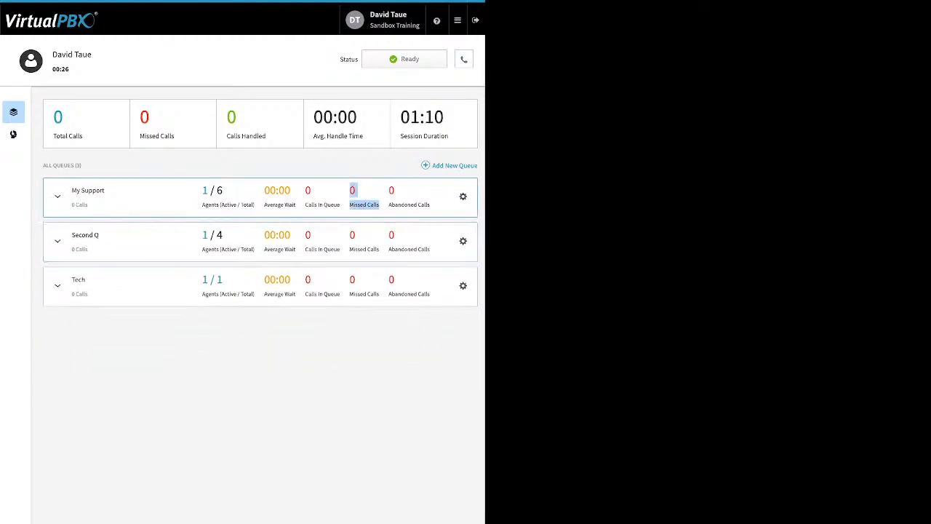
{"action": "left_click", "coordinate": [57, 197]}
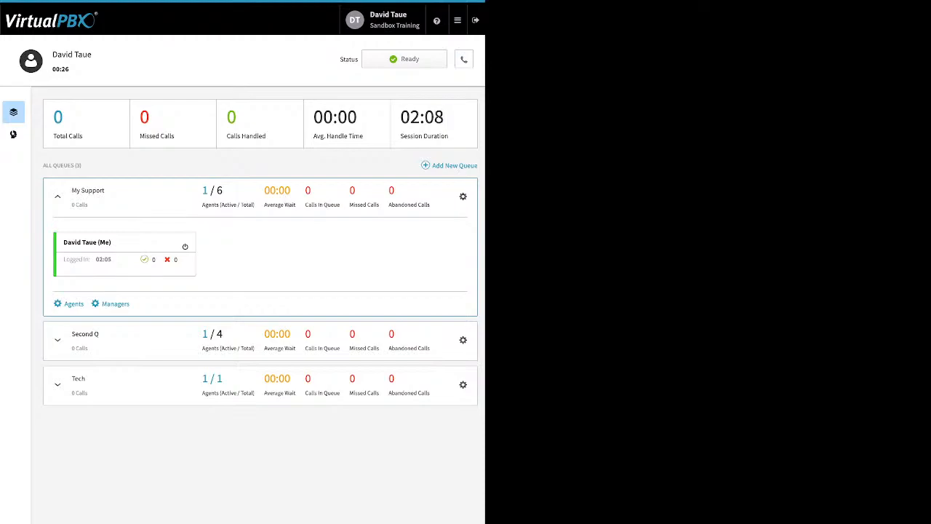
Open Dynamic Caller ID and examine the 408 rule's area code settings in its edit dialog
{"action": "mouse_move", "coordinate": [457, 20]}
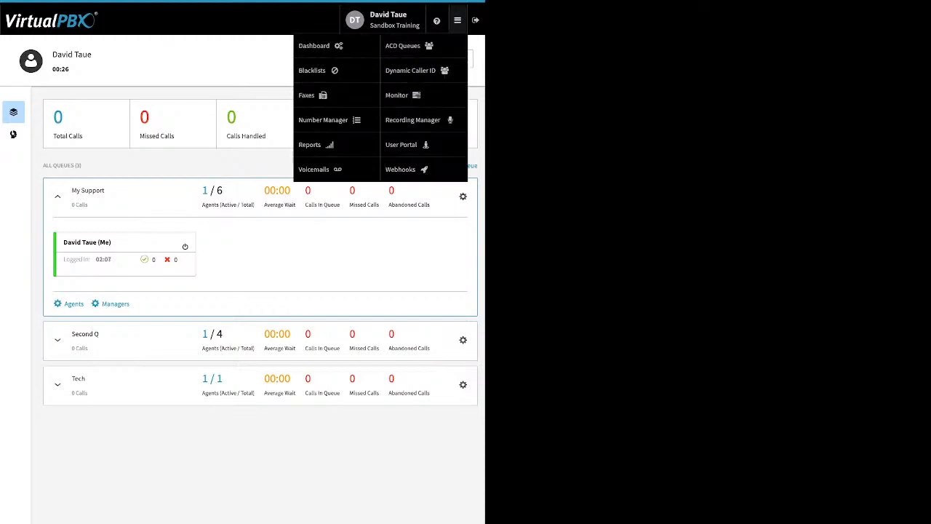
{"action": "left_click", "coordinate": [410, 69]}
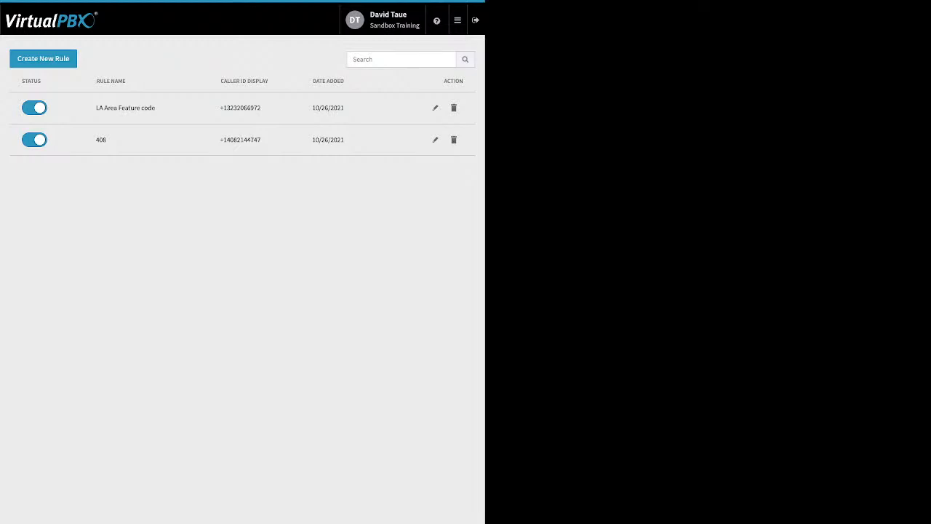
{"action": "left_click", "coordinate": [435, 139]}
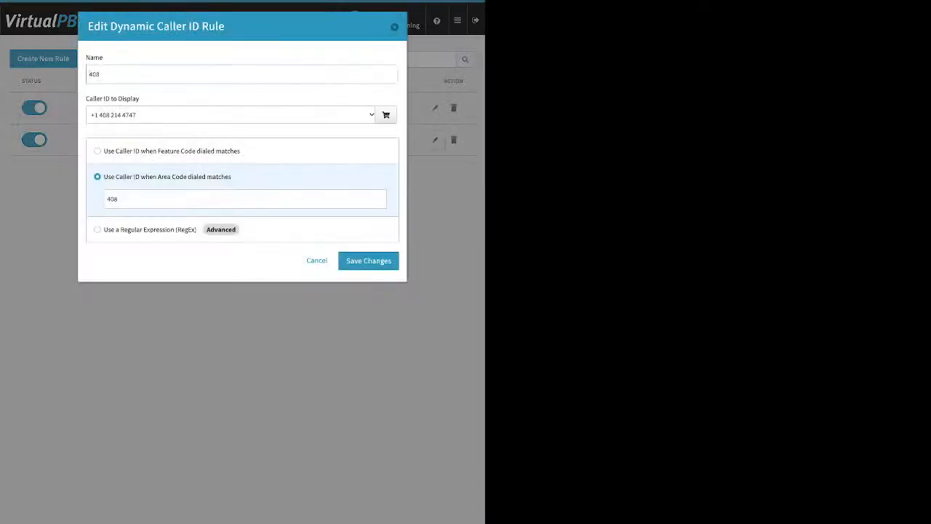
{"action": "left_click", "coordinate": [121, 198]}
{"action": "double_click", "coordinate": [112, 198]}
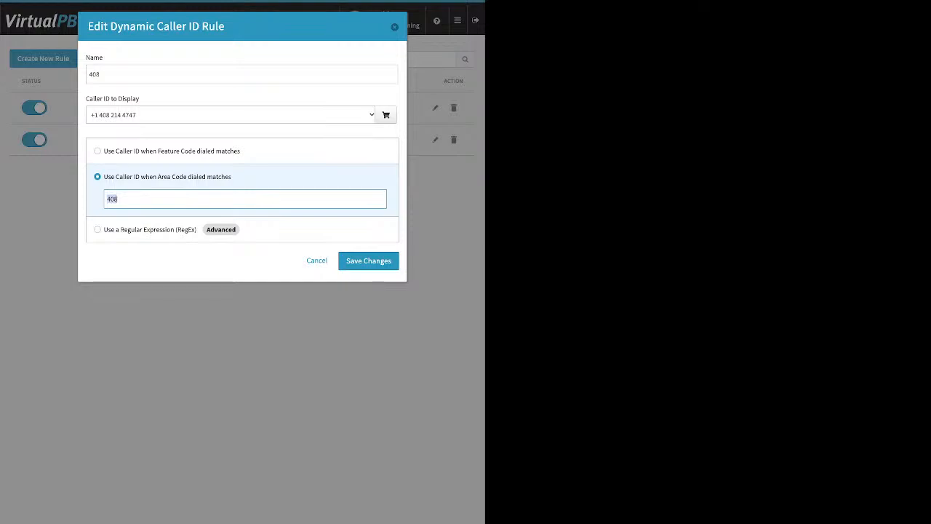
{"action": "left_click", "coordinate": [197, 260]}
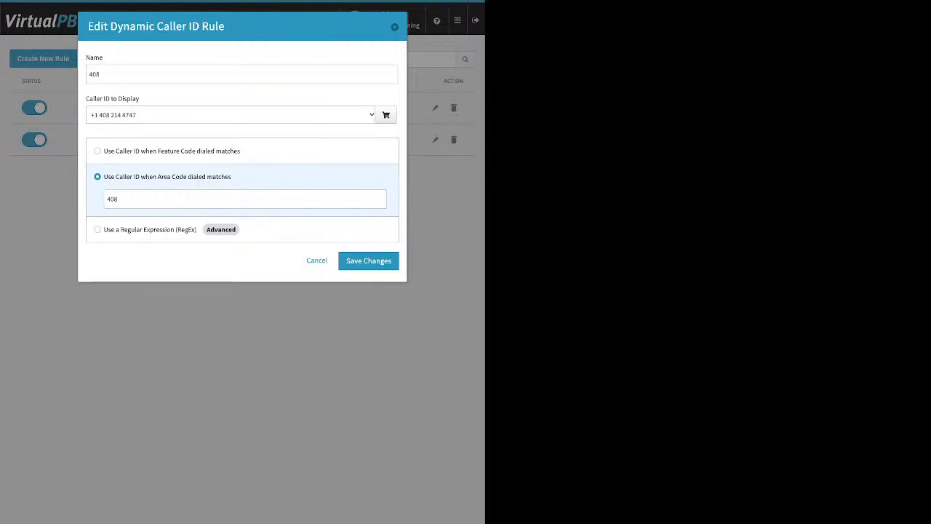
{"action": "left_click", "coordinate": [316, 260]}
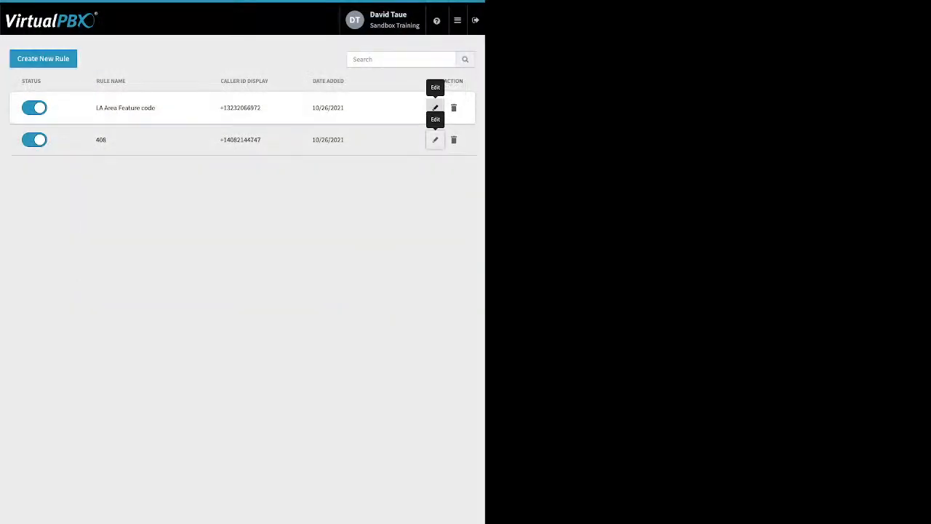
Review the LA Area Feature code rule's feature code and caller ID number list, then reopen the 408 rule
{"action": "left_click", "coordinate": [435, 107]}
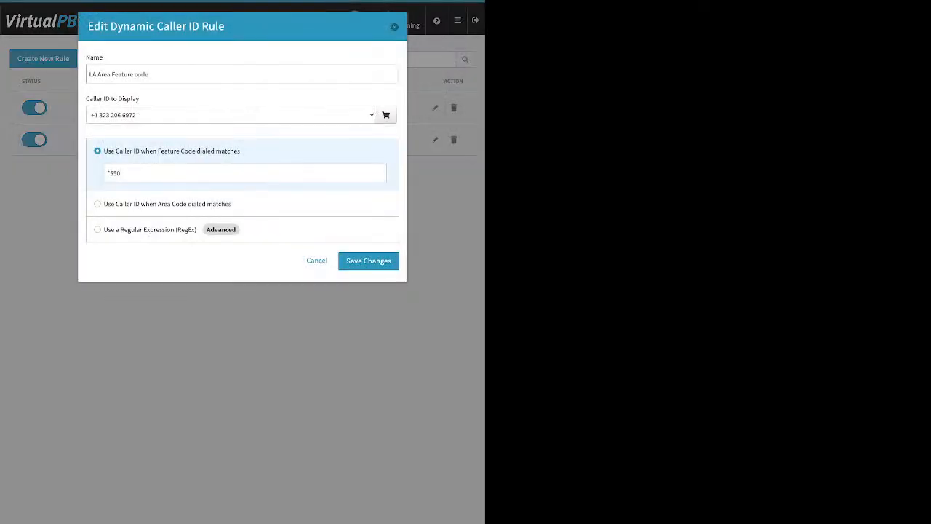
{"action": "key", "text": "ctrl+a"}
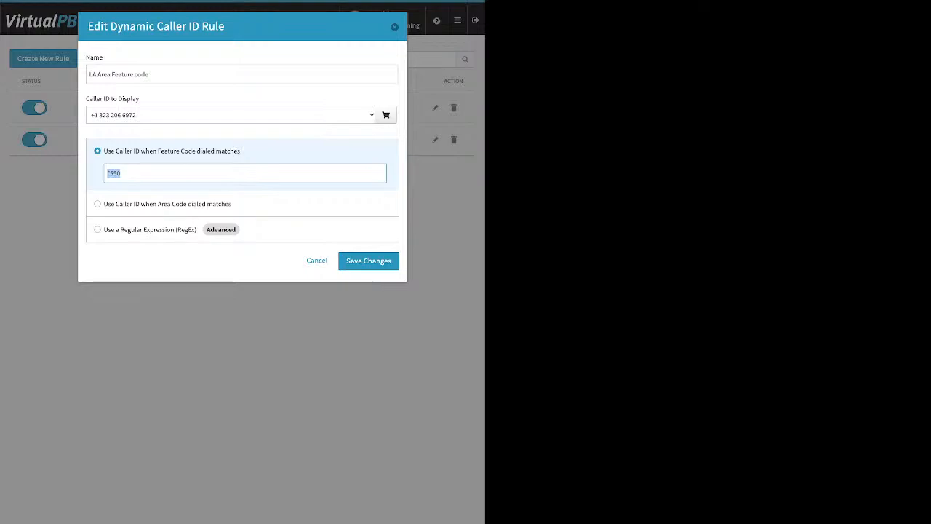
{"action": "left_click", "coordinate": [125, 173]}
{"action": "left_click", "coordinate": [231, 115]}
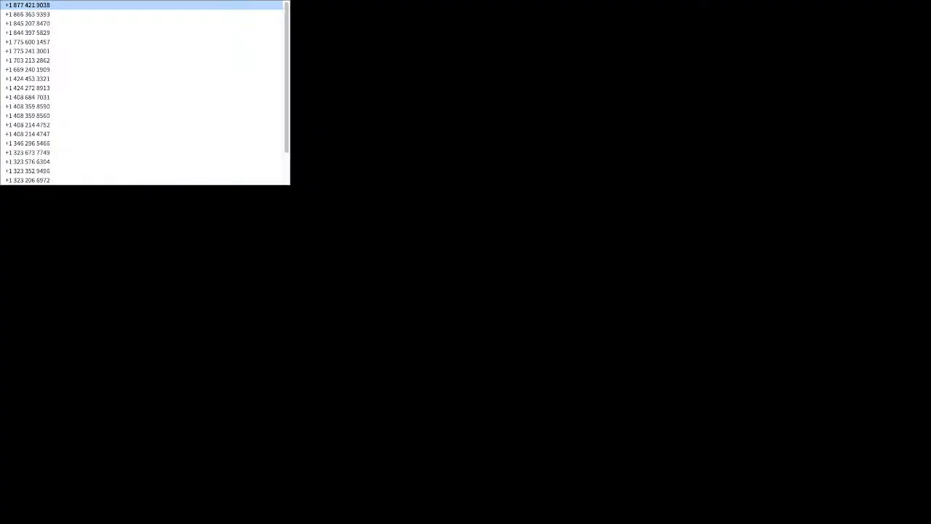
{"action": "left_click", "coordinate": [231, 115]}
{"action": "left_click", "coordinate": [218, 74]}
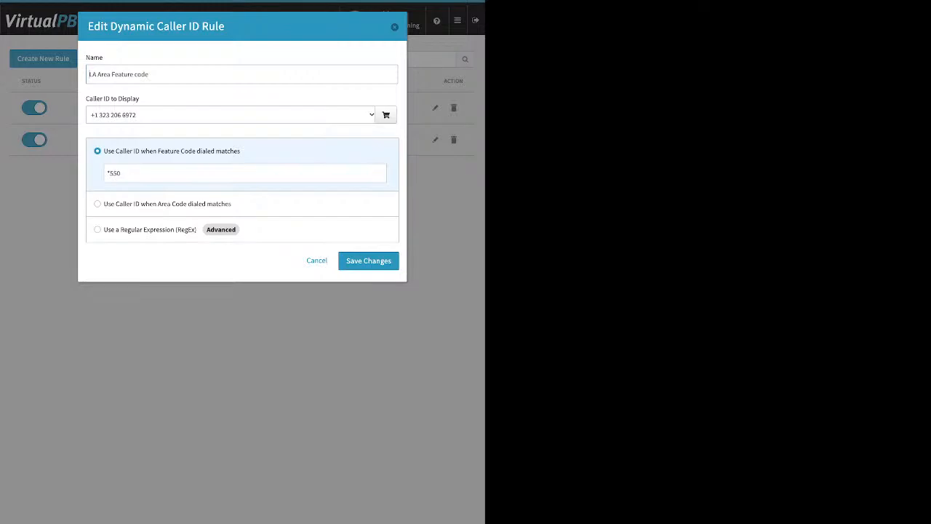
{"action": "left_click", "coordinate": [368, 260]}
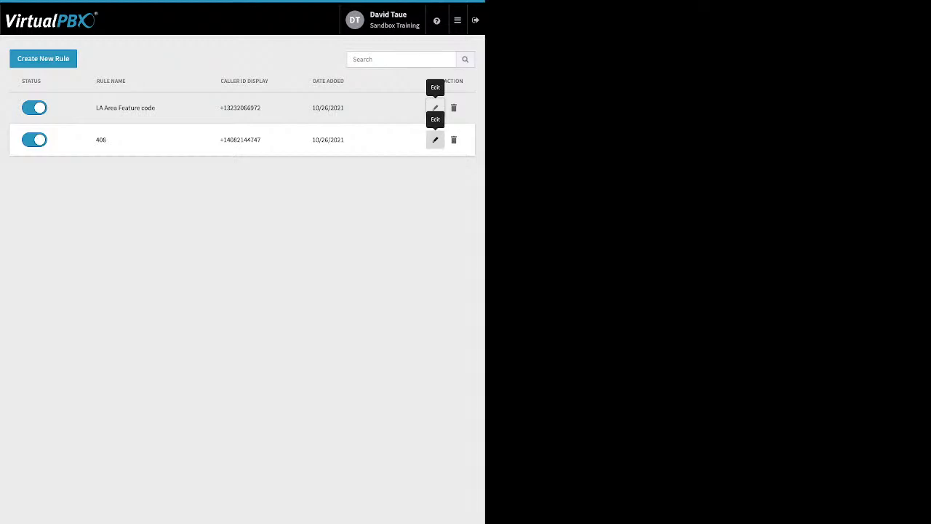
{"action": "left_click", "coordinate": [435, 140]}
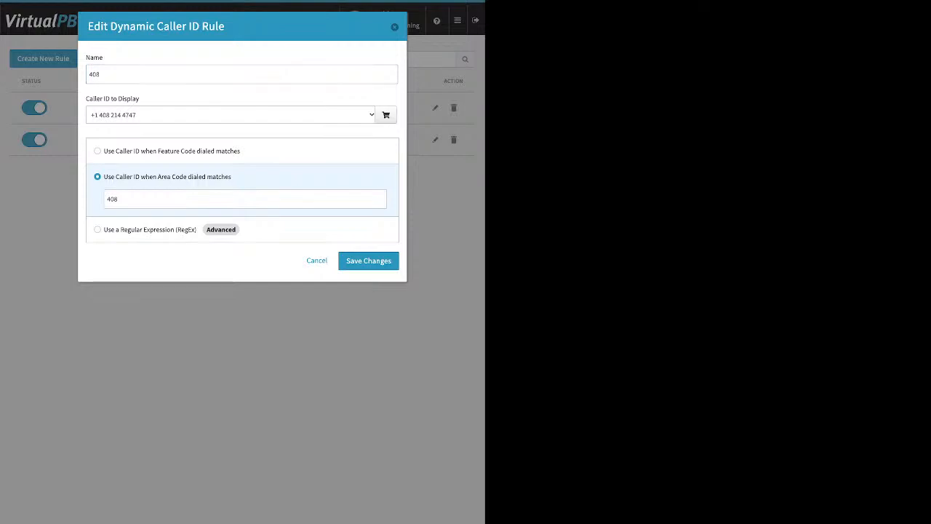
{"action": "left_click", "coordinate": [395, 27]}
Open the Monitor page and browse employees and devices, filtering the list by Available, Busy and All
{"action": "left_click", "coordinate": [457, 20]}
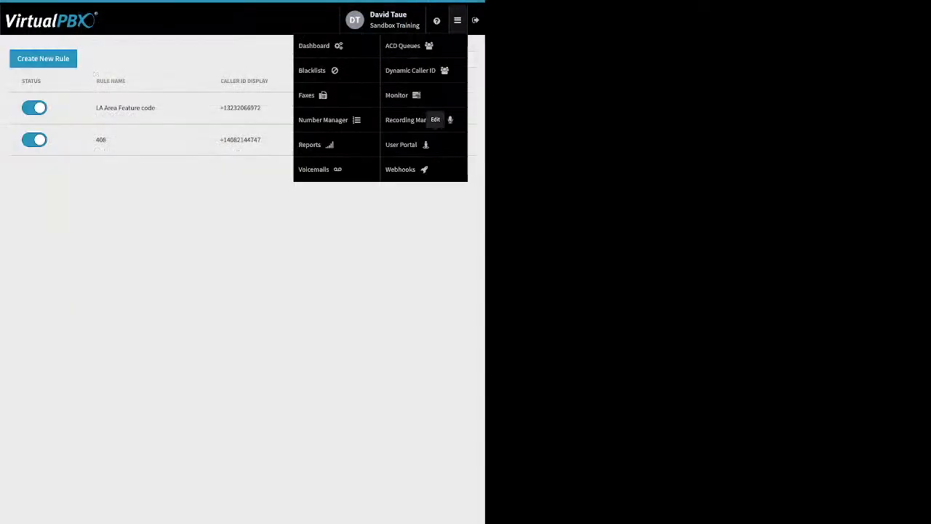
{"action": "left_click", "coordinate": [405, 96]}
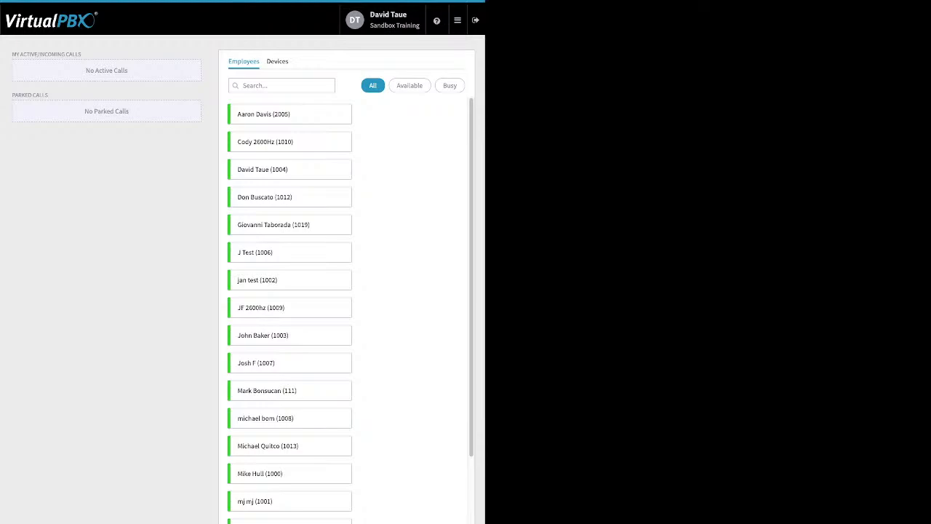
{"action": "scroll", "coordinate": [347, 309], "scroll_direction": "down", "scroll_amount": 1}
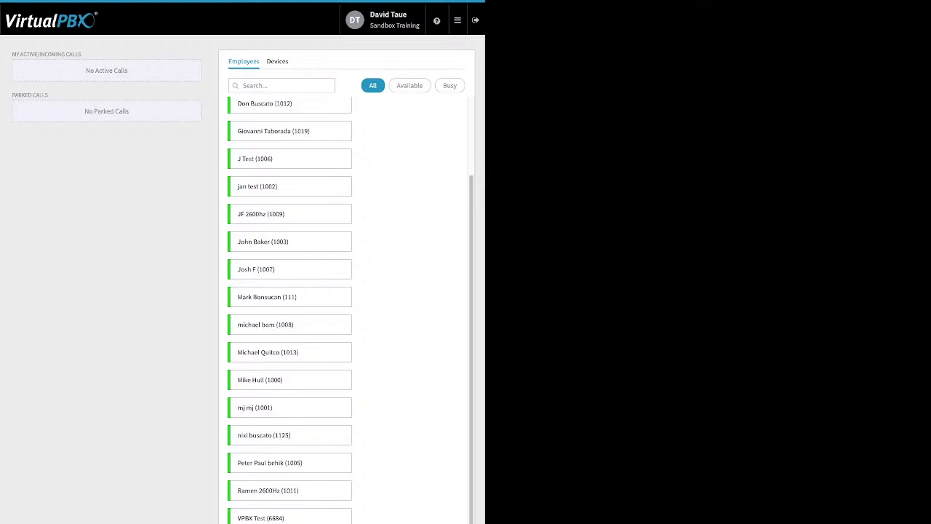
{"action": "scroll", "coordinate": [348, 309], "scroll_direction": "up", "scroll_amount": 1}
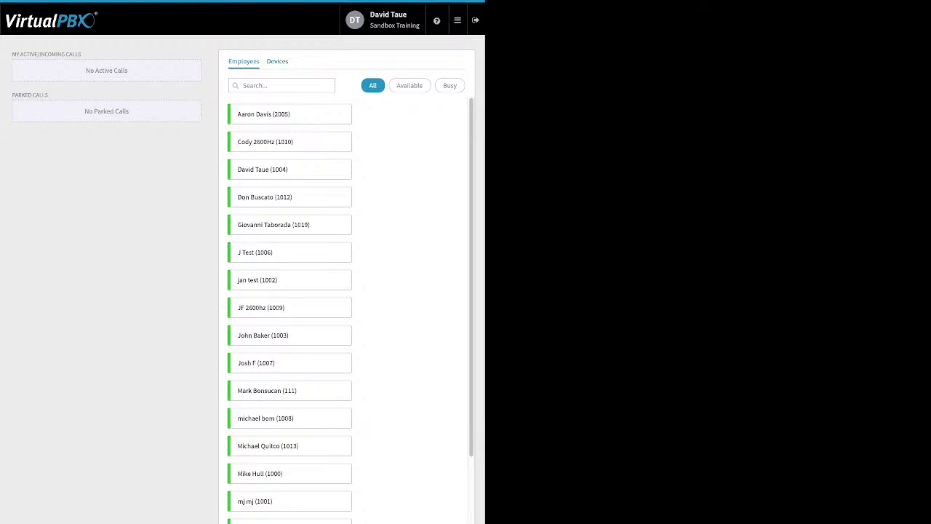
{"action": "left_click", "coordinate": [278, 61]}
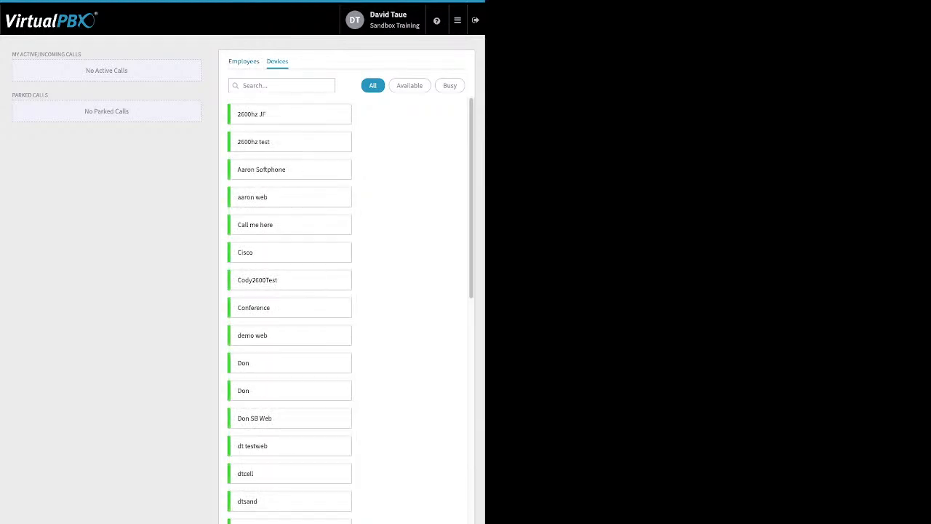
{"action": "left_click", "coordinate": [244, 61]}
{"action": "left_click", "coordinate": [409, 85]}
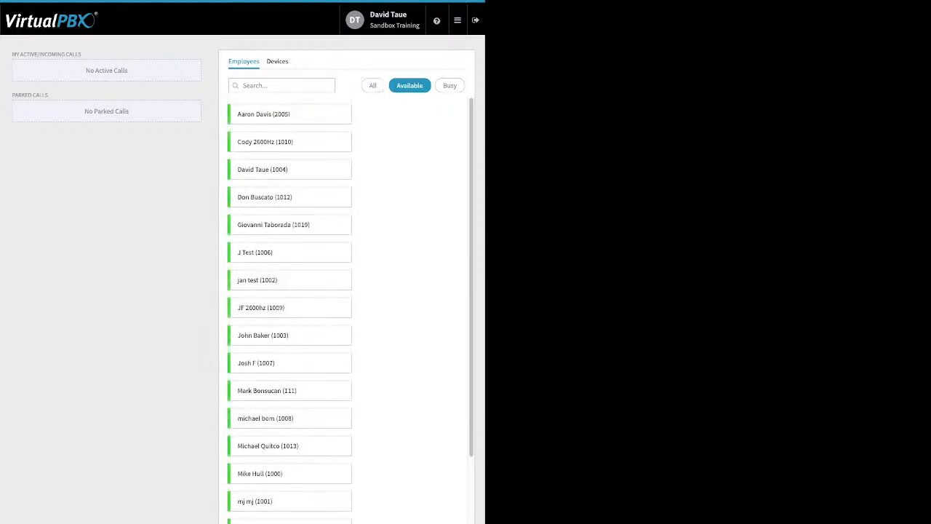
{"action": "left_click", "coordinate": [449, 85]}
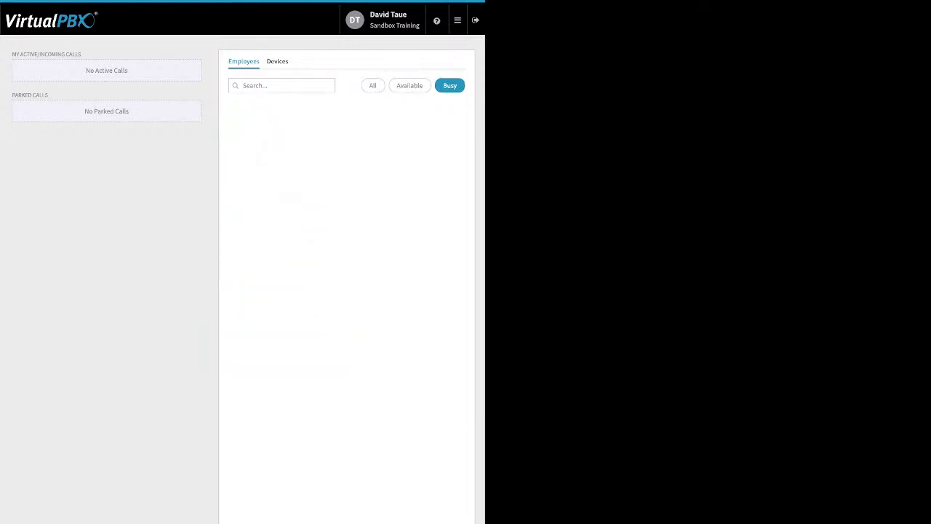
{"action": "left_click", "coordinate": [373, 85]}
{"action": "left_click_drag", "start_coordinate": [81, 53], "coordinate": [12, 53]}
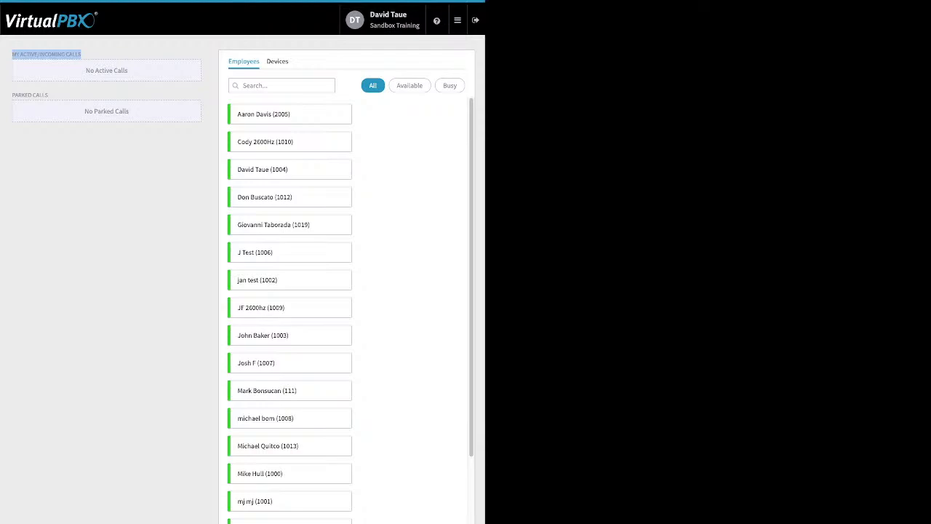
{"action": "left_click_drag", "start_coordinate": [48, 96], "coordinate": [15, 95]}
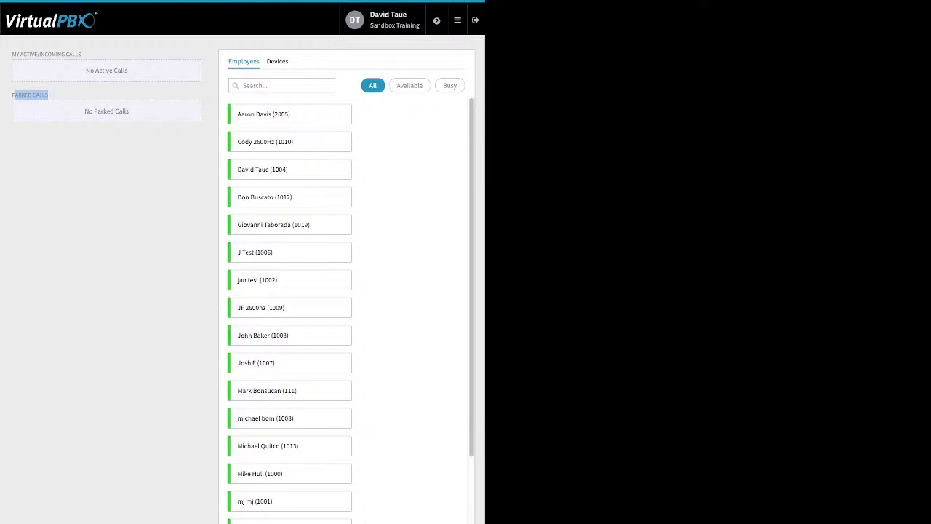
Open the Webhooks page and start the Create New Webhook form
{"action": "mouse_move", "coordinate": [457, 20]}
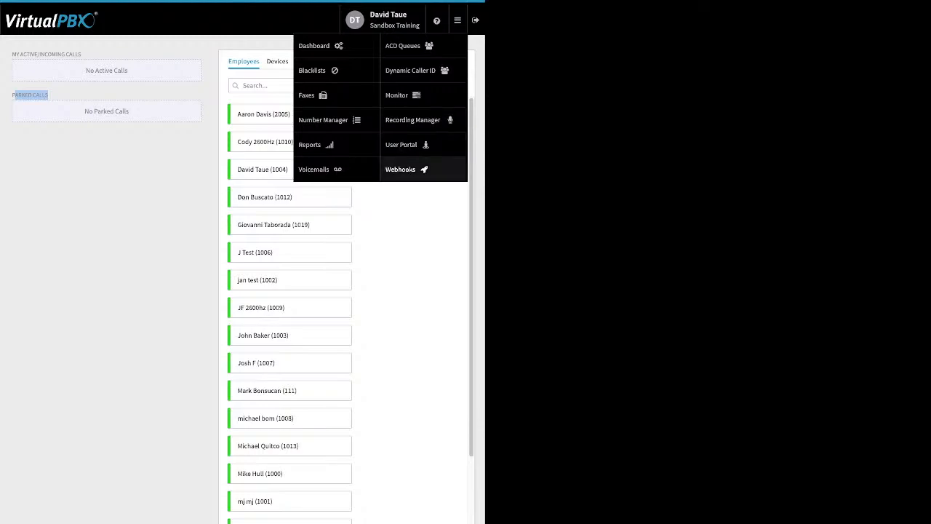
{"action": "left_click", "coordinate": [401, 169]}
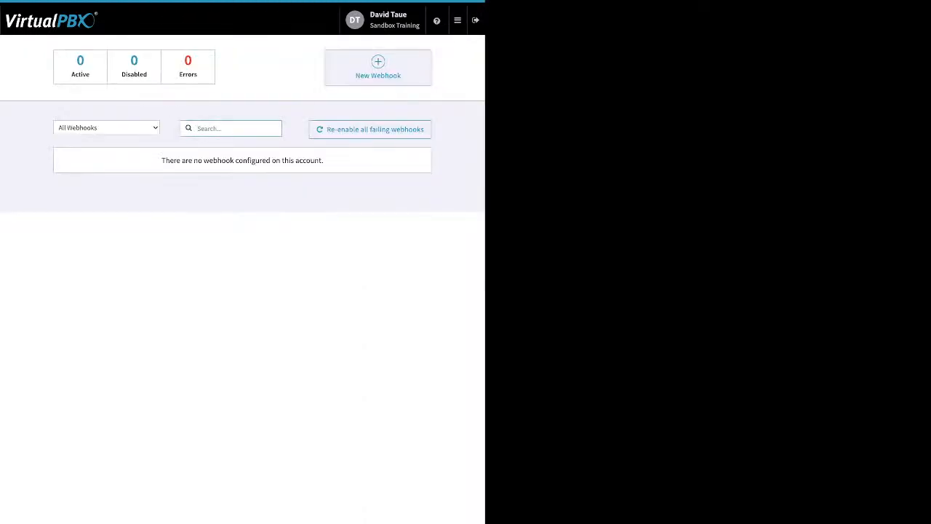
{"action": "left_click", "coordinate": [378, 68]}
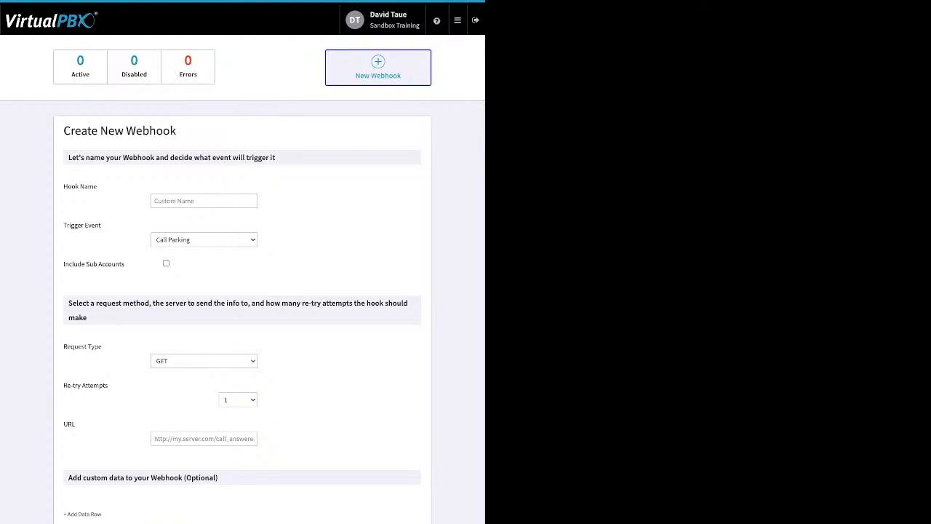
Open the User Portal and mark the 02/01/2022 voicemail as deleted
{"action": "left_click", "coordinate": [457, 20]}
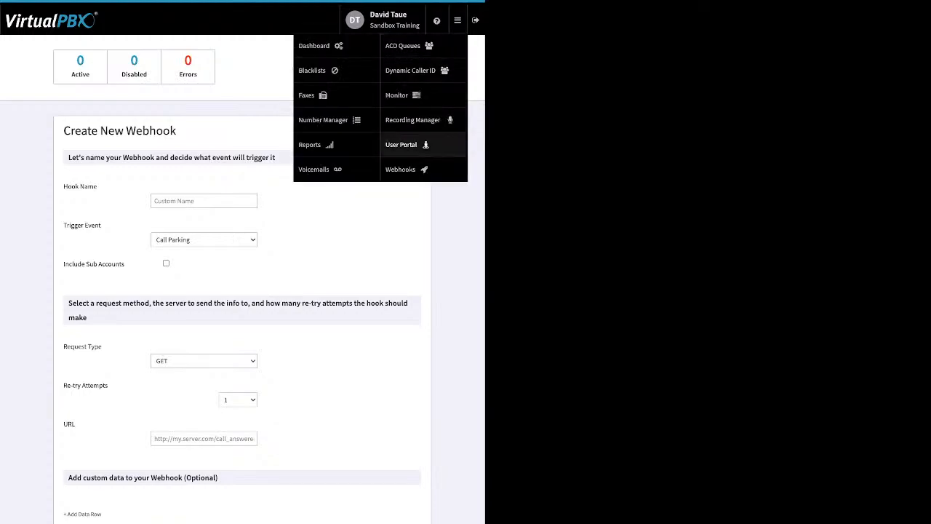
{"action": "left_click", "coordinate": [404, 144]}
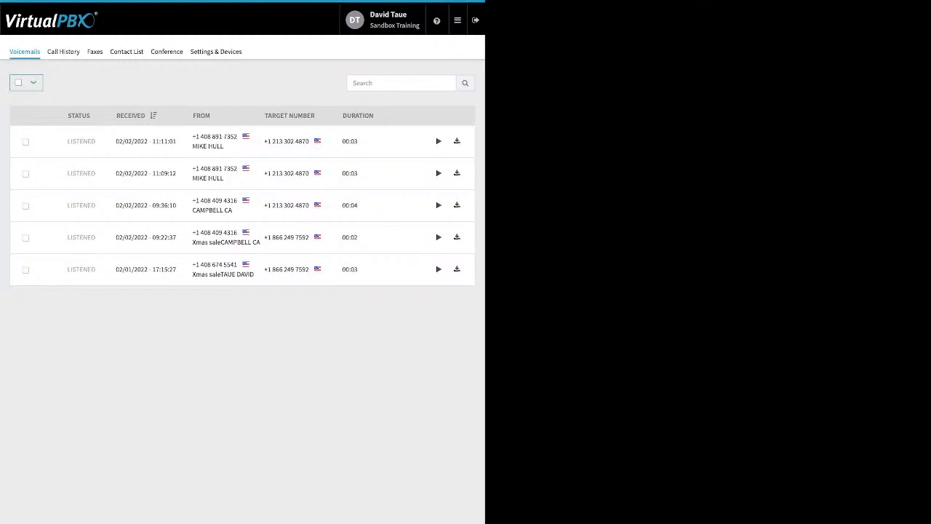
{"action": "left_click", "coordinate": [457, 20]}
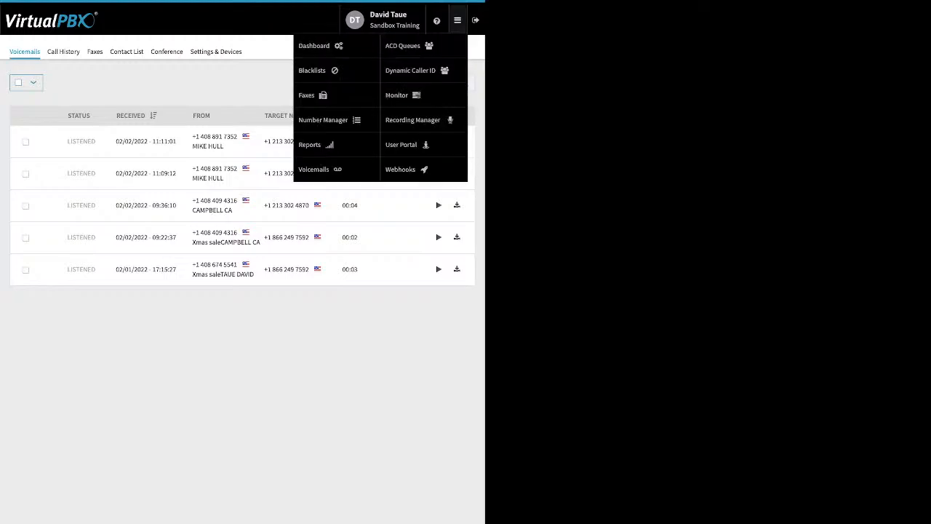
{"action": "left_click", "coordinate": [400, 144]}
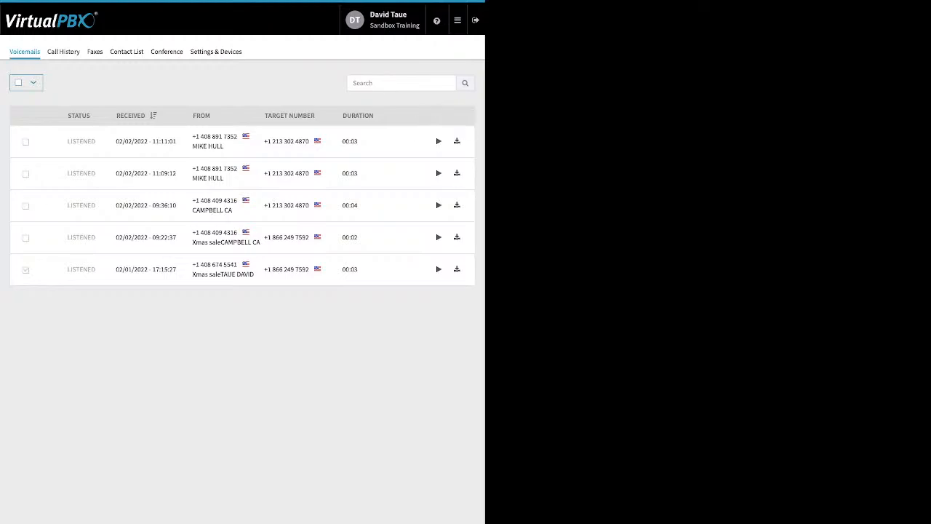
{"action": "left_click", "coordinate": [25, 270]}
{"action": "left_click", "coordinate": [68, 82]}
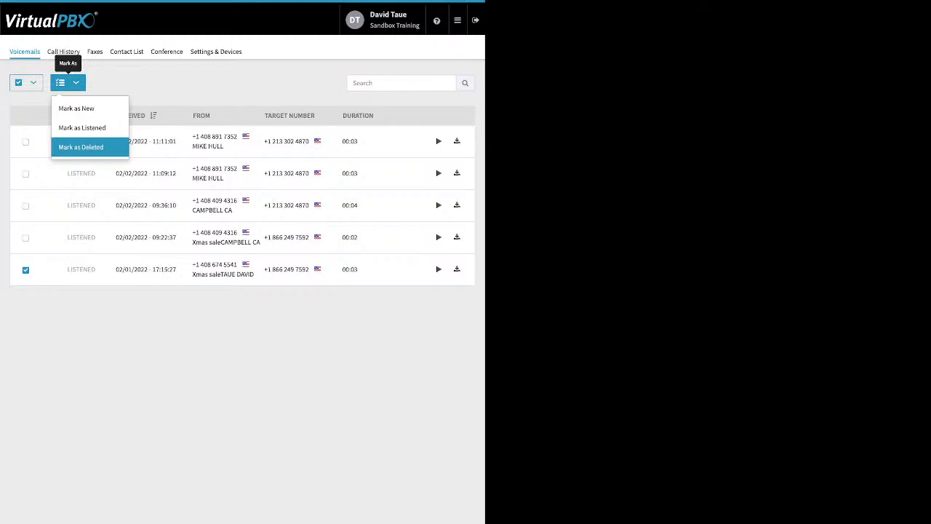
{"action": "left_click", "coordinate": [81, 147]}
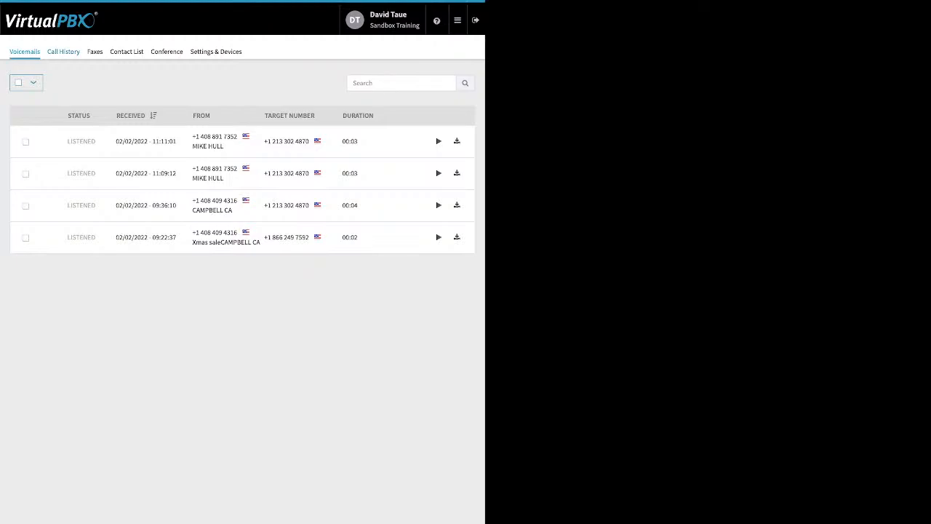
Browse the user portal's Call History tab with its start and end date filter, then the Faxes and Contact List tabs
{"action": "left_click", "coordinate": [64, 51]}
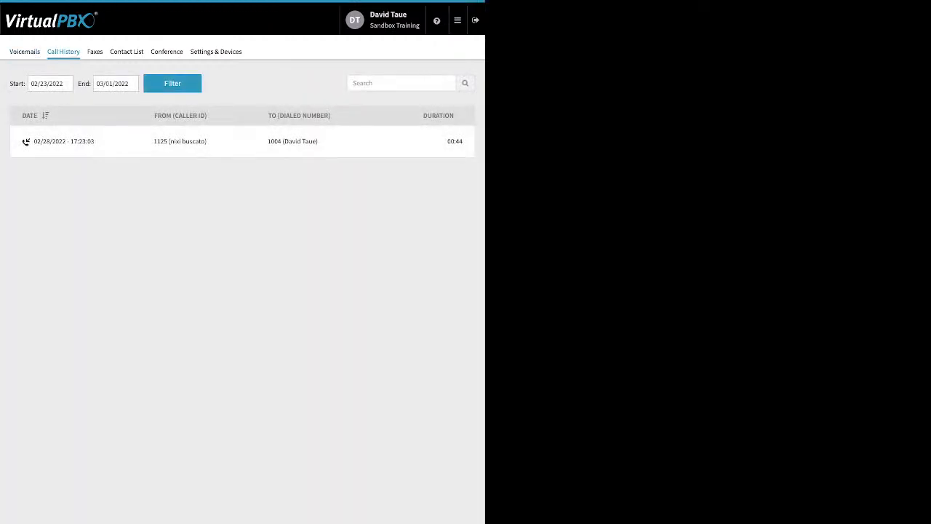
{"action": "left_click", "coordinate": [50, 83]}
{"action": "left_click", "coordinate": [116, 83]}
{"action": "left_click", "coordinate": [94, 52]}
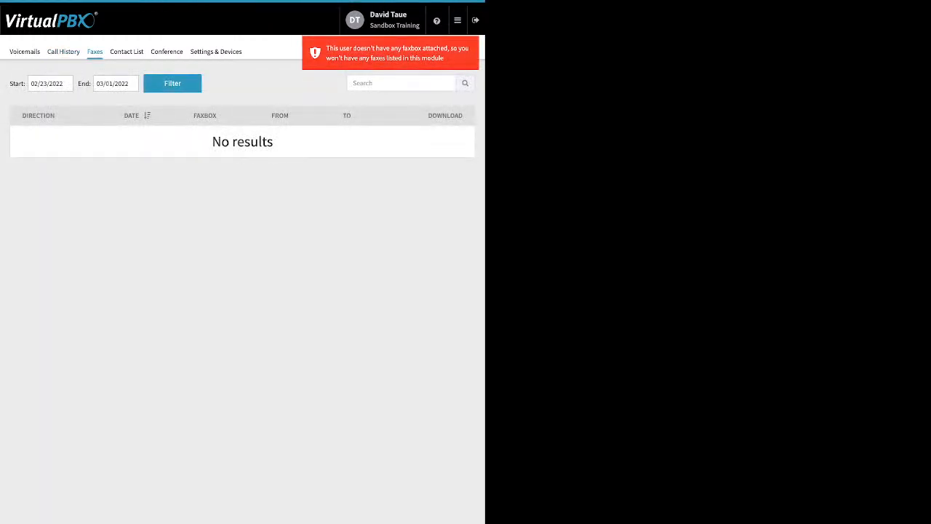
{"action": "left_click", "coordinate": [126, 52]}
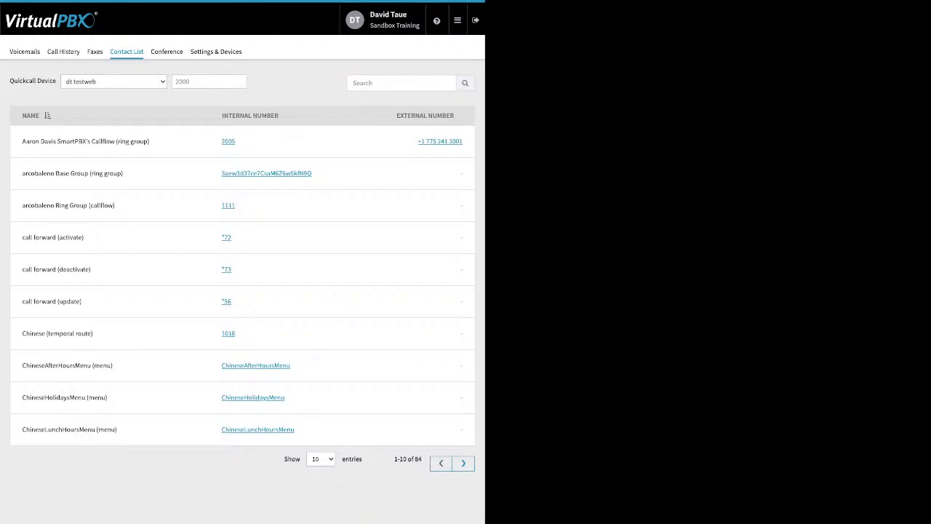
Open the Conference tab and review its moderator PIN, participant PIN and participant join options
{"action": "left_click", "coordinate": [166, 51]}
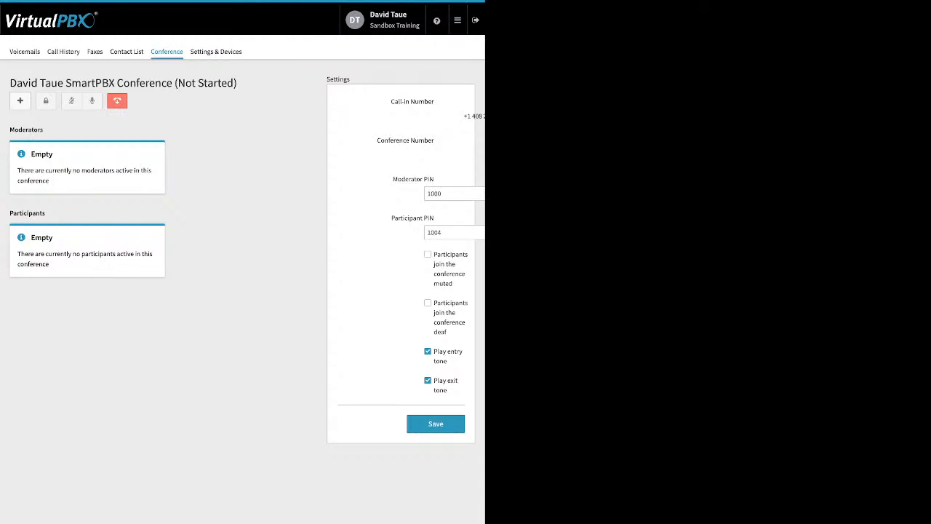
{"action": "left_click_drag", "start_coordinate": [393, 179], "coordinate": [431, 179]}
{"action": "left_click", "coordinate": [431, 180]}
{"action": "left_click_drag", "start_coordinate": [392, 217], "coordinate": [433, 217]}
{"action": "left_click_drag", "start_coordinate": [435, 254], "coordinate": [447, 331]}
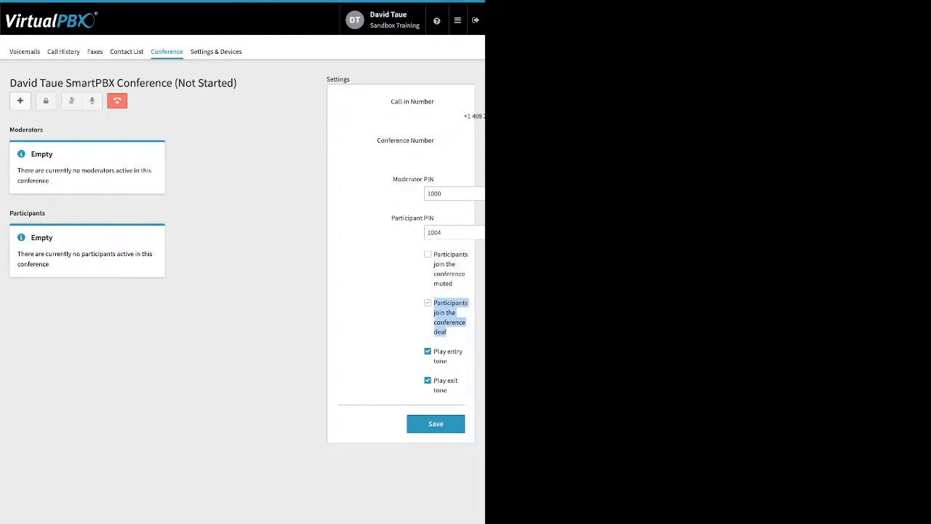
Toggle the Play entry tone and Play exit tone options off and back on
{"action": "left_click", "coordinate": [427, 352]}
{"action": "left_click", "coordinate": [428, 381]}
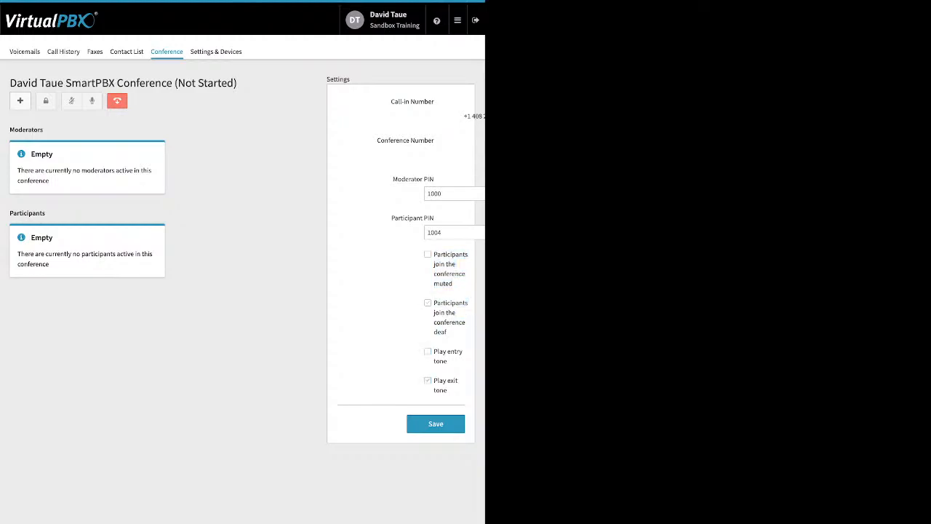
{"action": "left_click", "coordinate": [428, 381]}
{"action": "left_click", "coordinate": [427, 351]}
Review the Settings & Devices tab's call forwarding settings and devices, then return to the Dashboard
{"action": "left_click", "coordinate": [216, 51]}
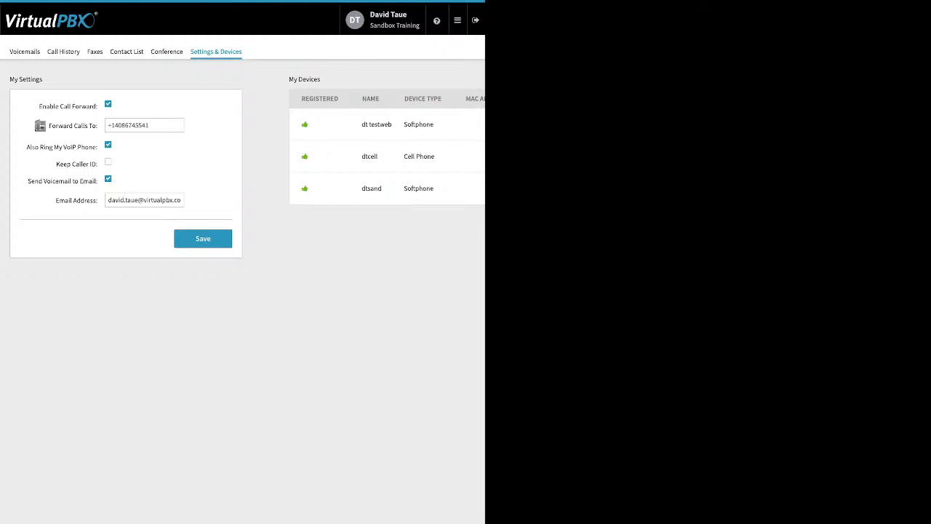
{"action": "mouse_move", "coordinate": [457, 20]}
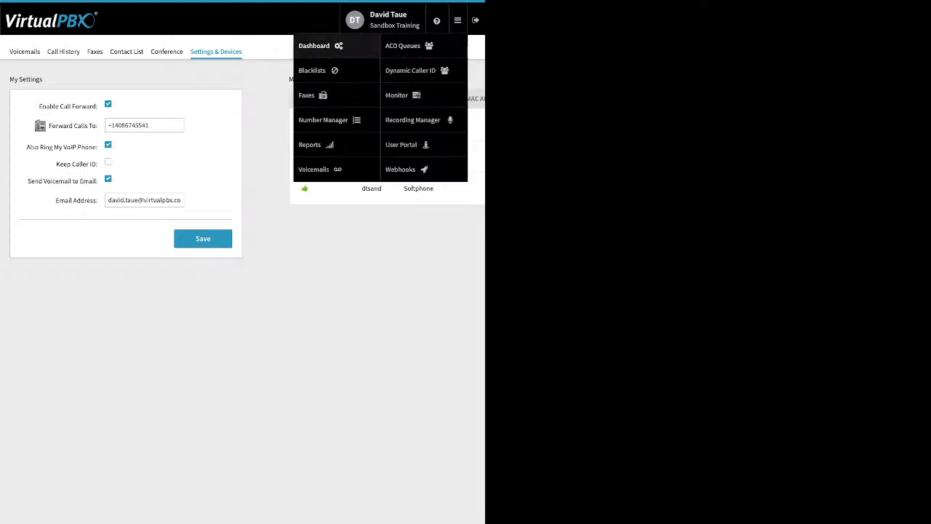
{"action": "left_click", "coordinate": [320, 46]}
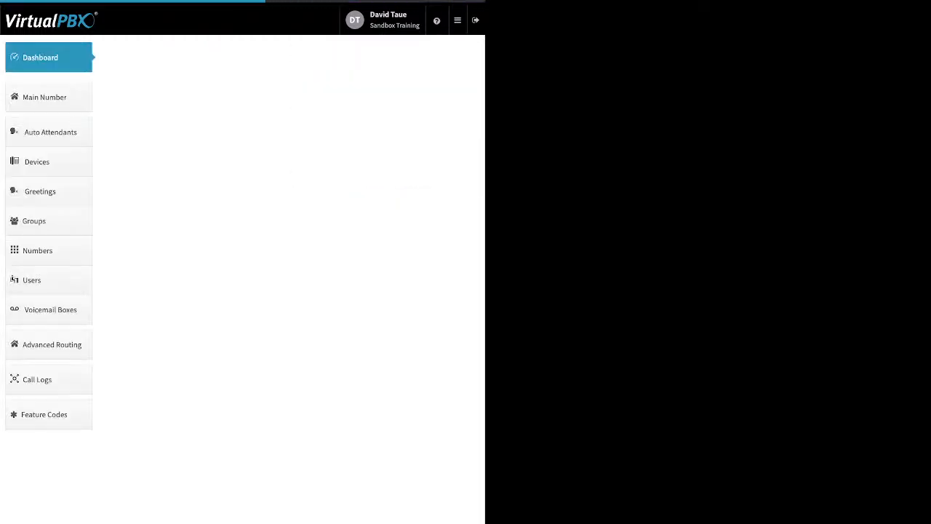